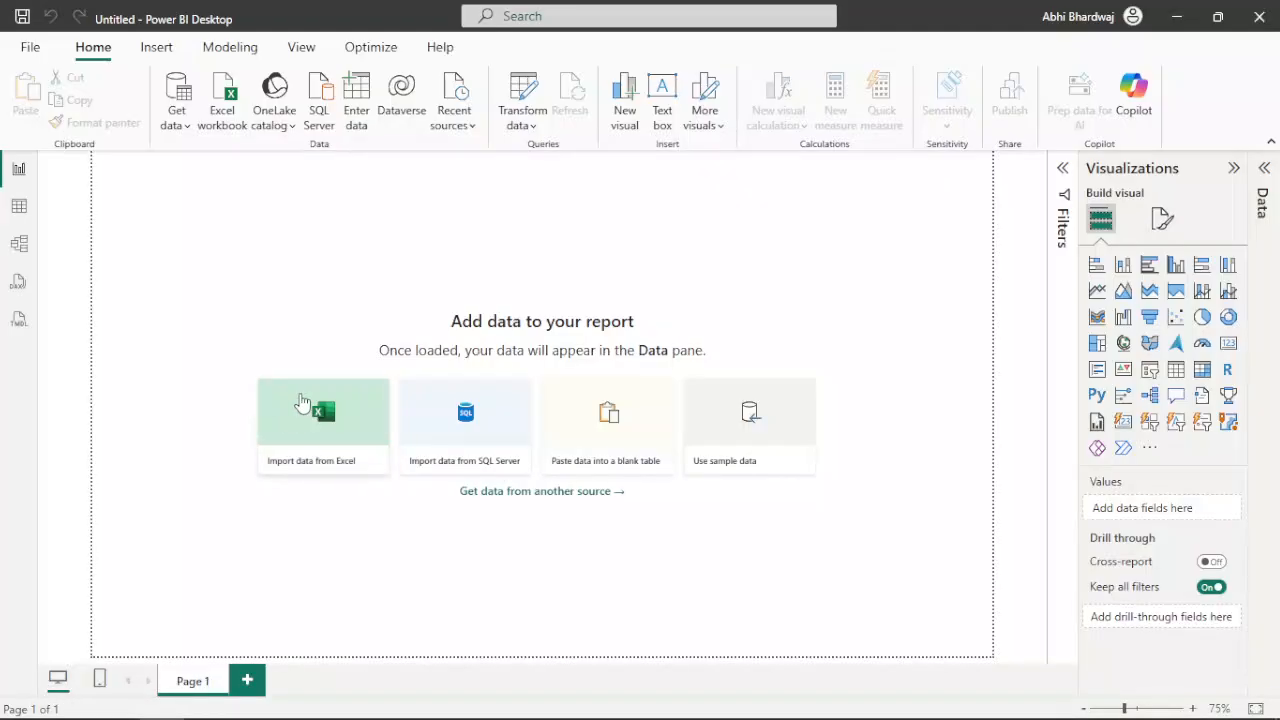
Import david_guetta_dataset.csv from the David Guetta folder and load it into the report
click(294, 400)
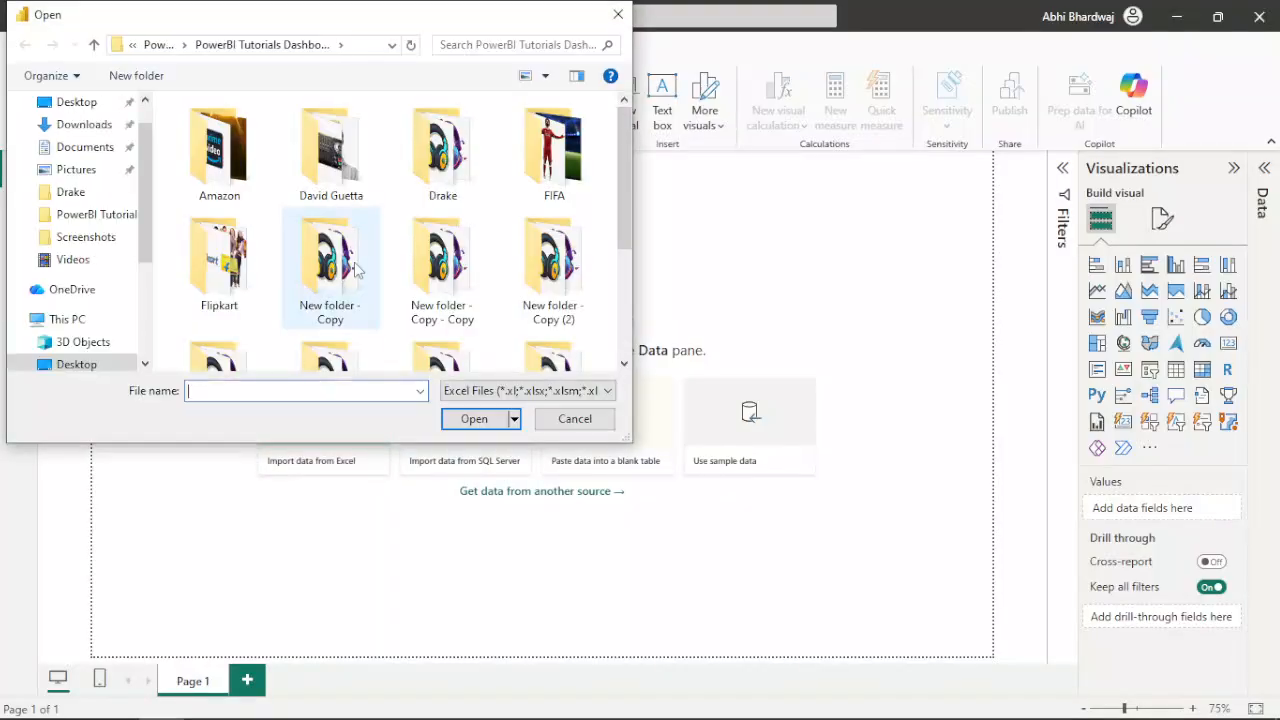
double_click(365, 178)
click(528, 390)
click(470, 423)
double_click(204, 172)
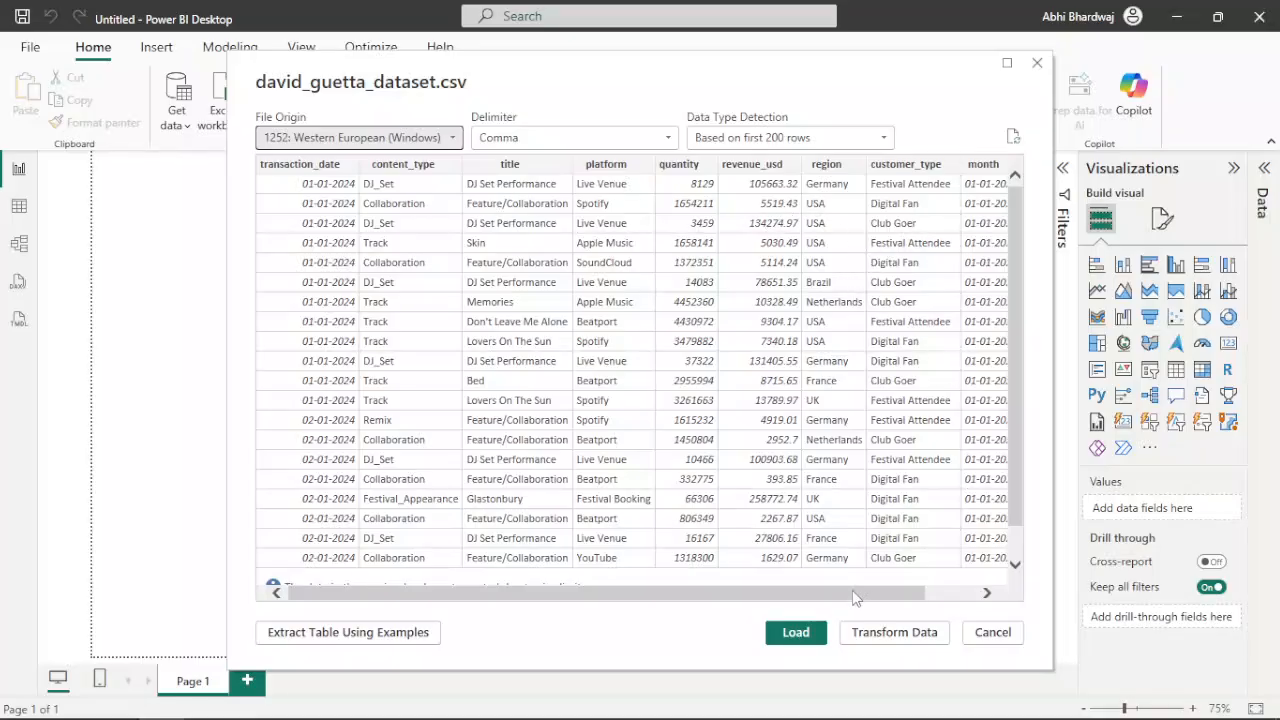
click(797, 632)
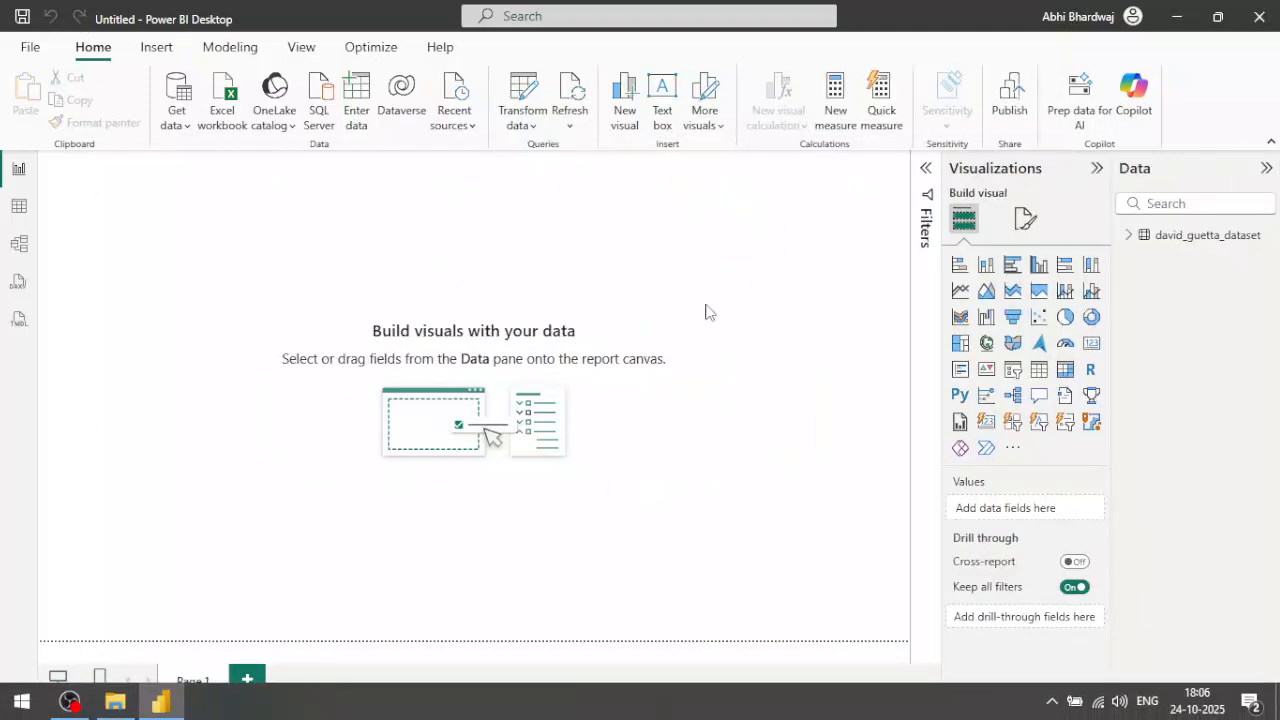
Add a card visual in the page's upper-left corner, make it wide and low, and fill it with revenue_usd named REVENUE
click(1129, 236)
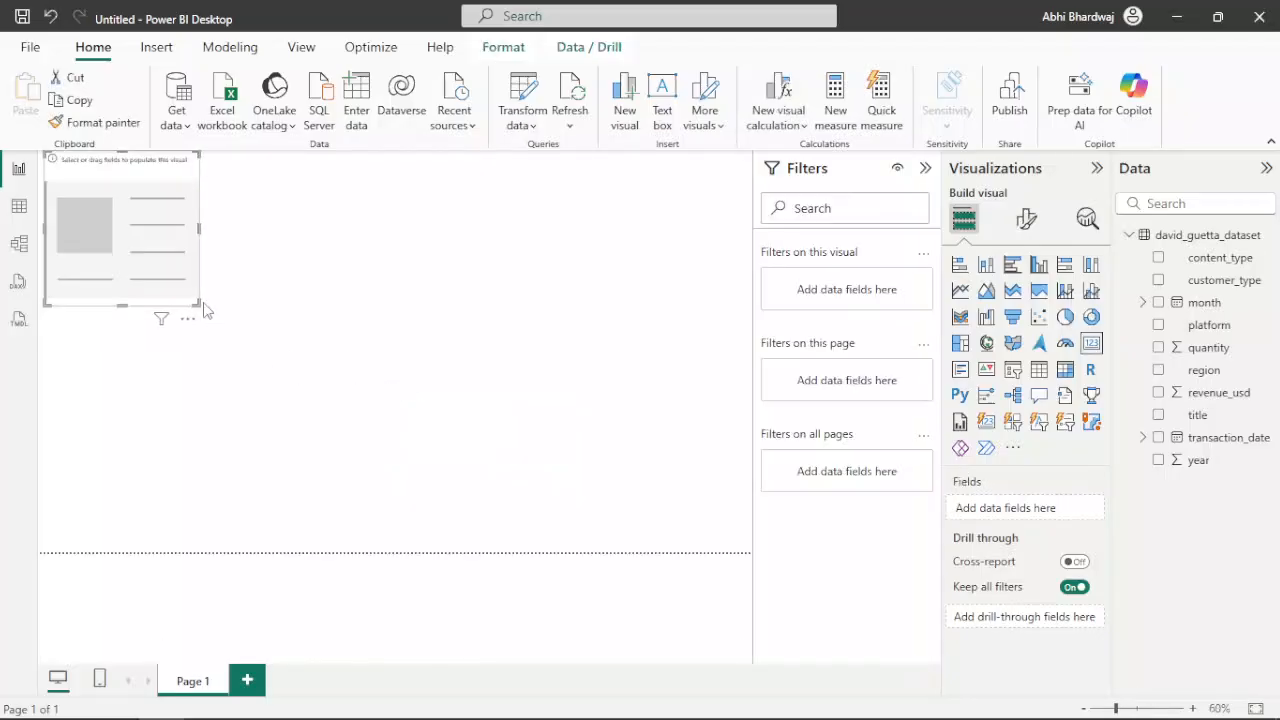
drag(199, 303, 218, 229)
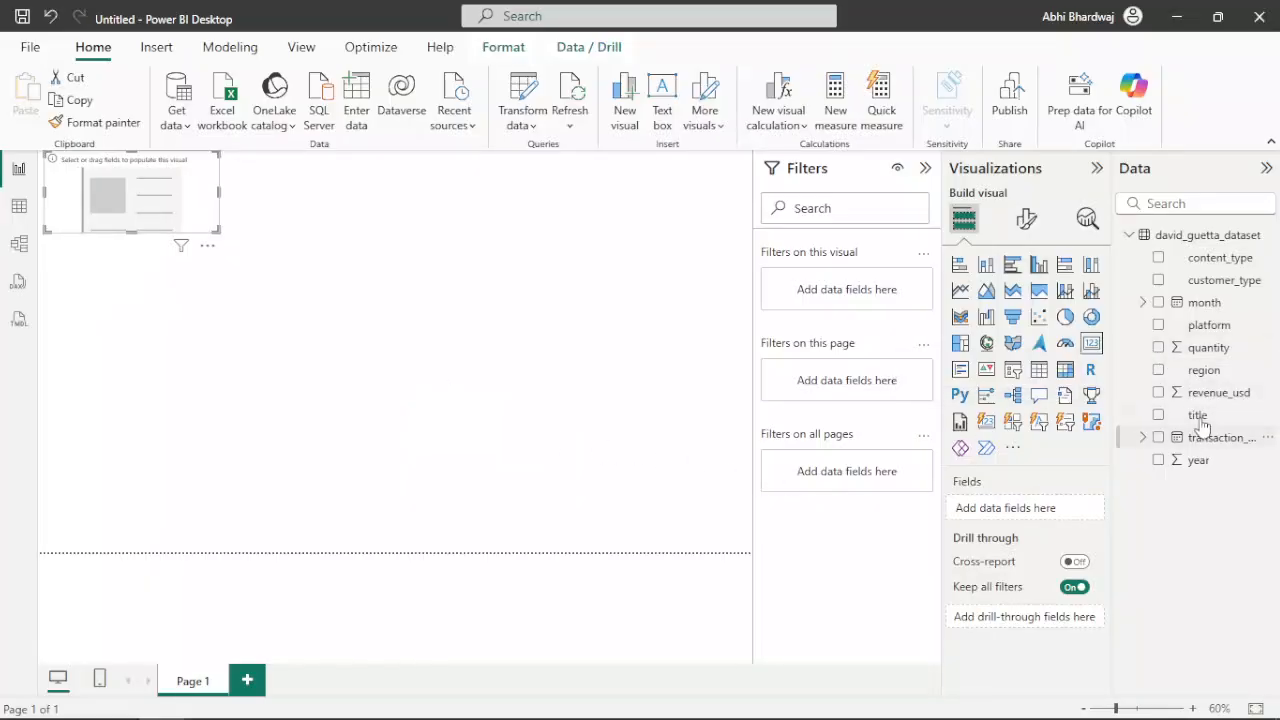
drag(1205, 402, 1013, 512)
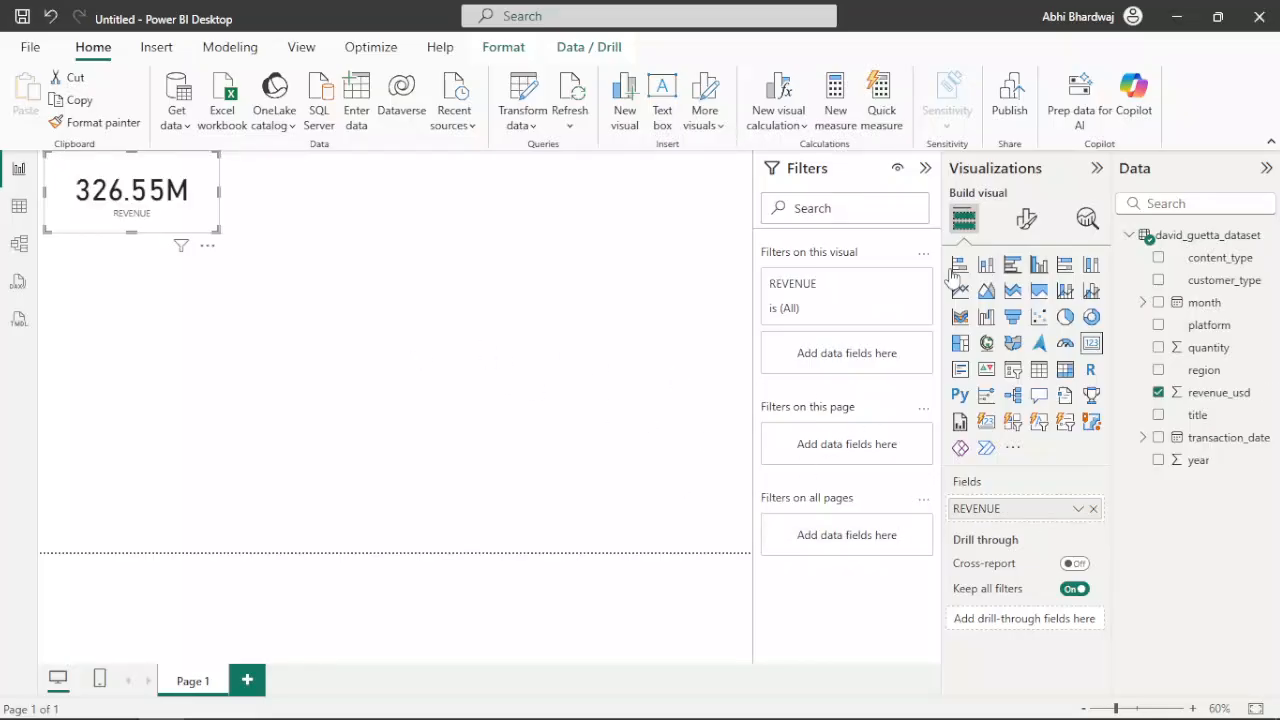
Turn on the card's title and set its text to REVENUE
click(1026, 218)
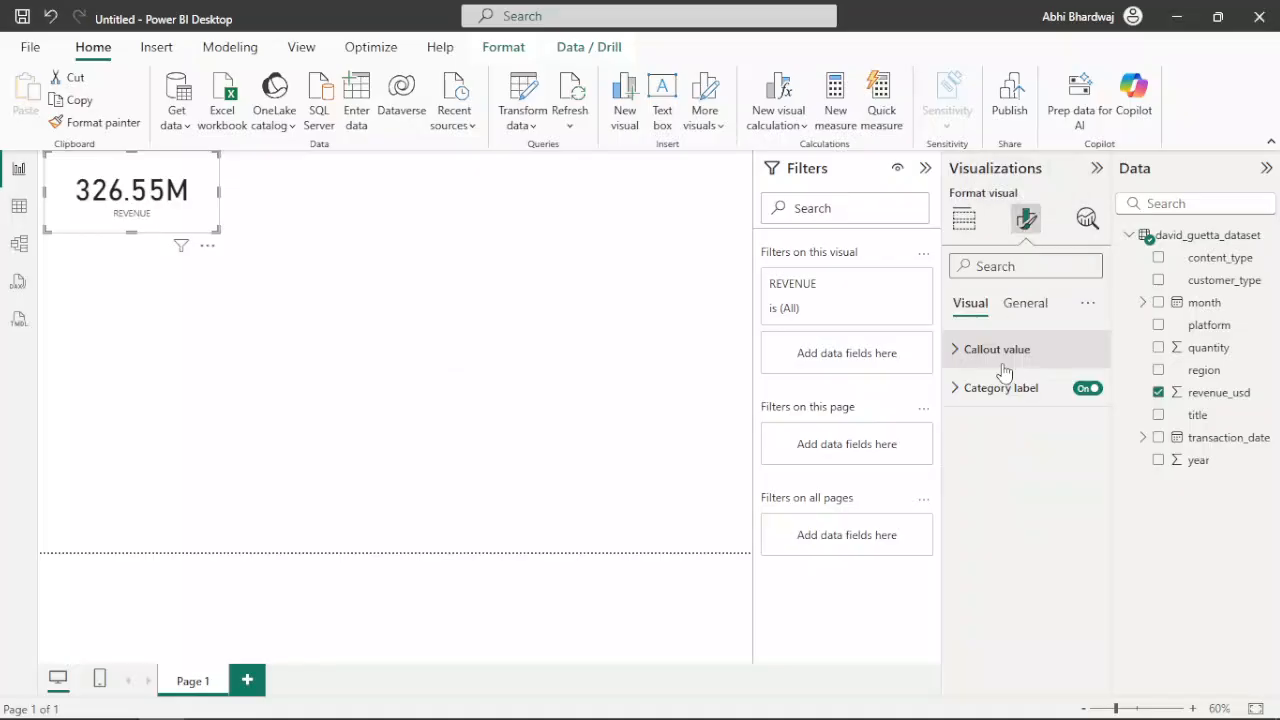
click(1025, 303)
click(985, 390)
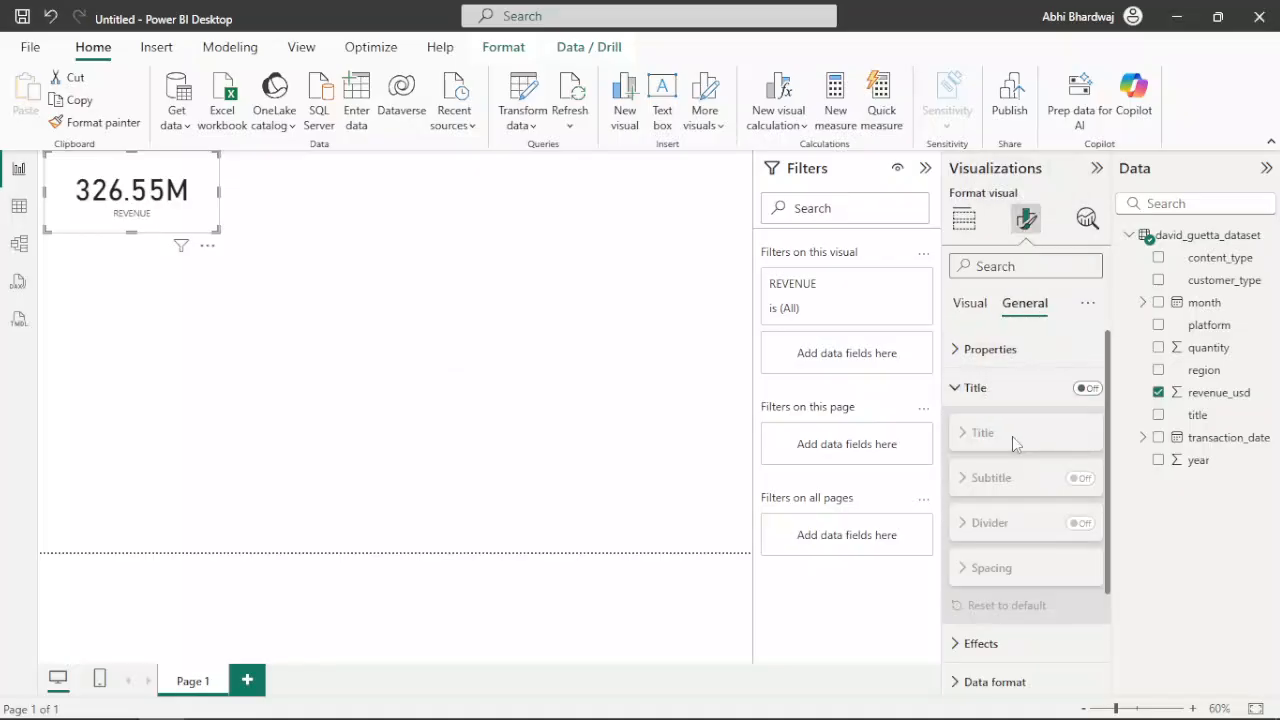
click(1018, 356)
click(1015, 354)
click(1078, 390)
click(1000, 434)
click(1009, 482)
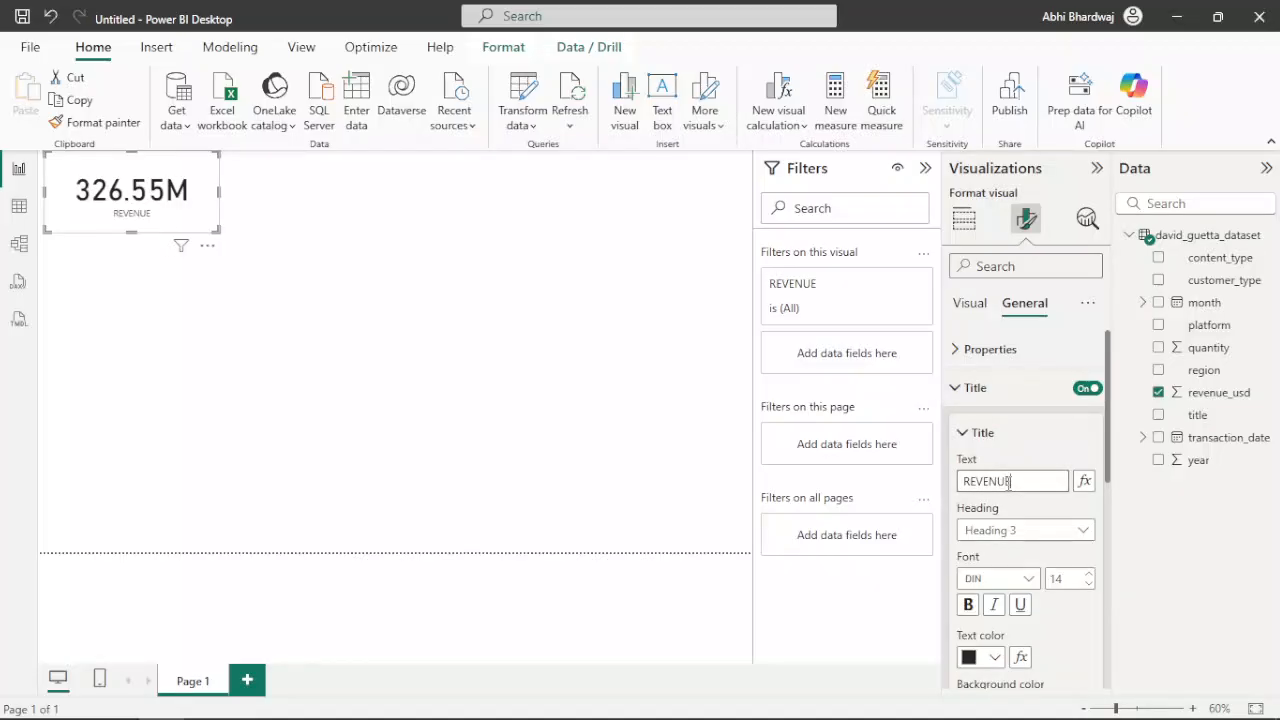
Format the card title in Arial Black with centred alignment, and reduce the card's height
click(1010, 579)
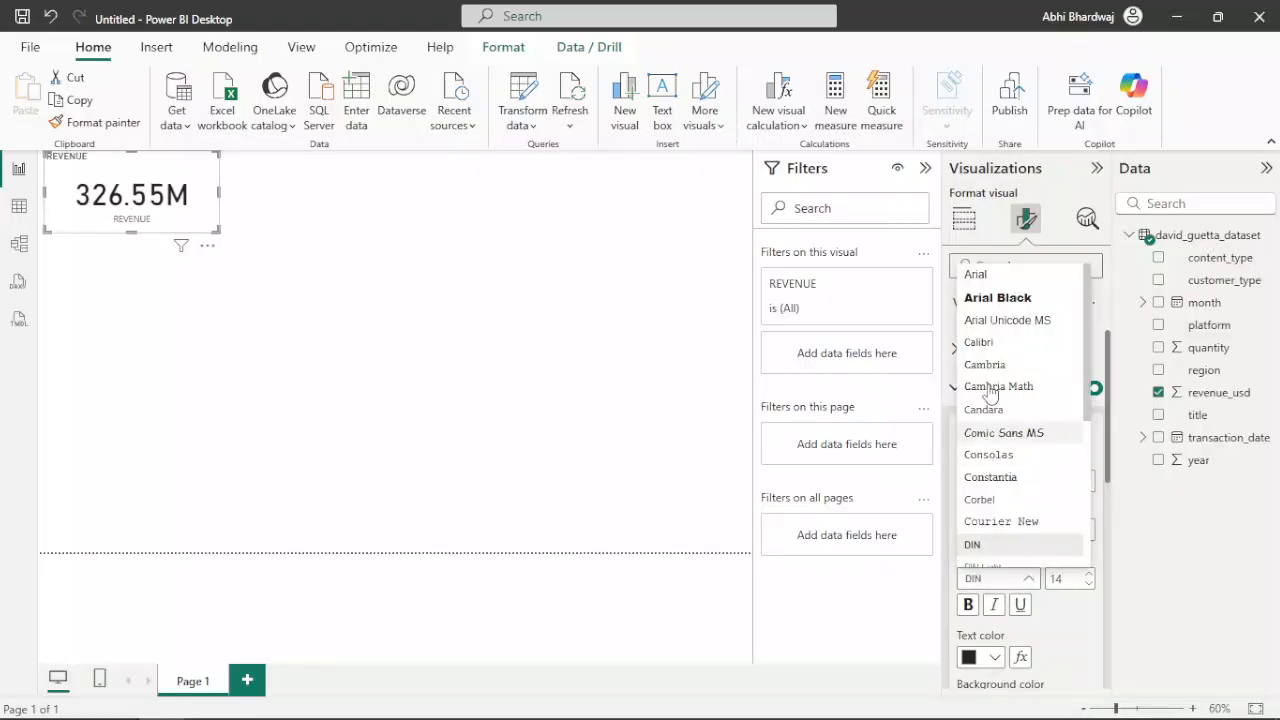
click(1009, 300)
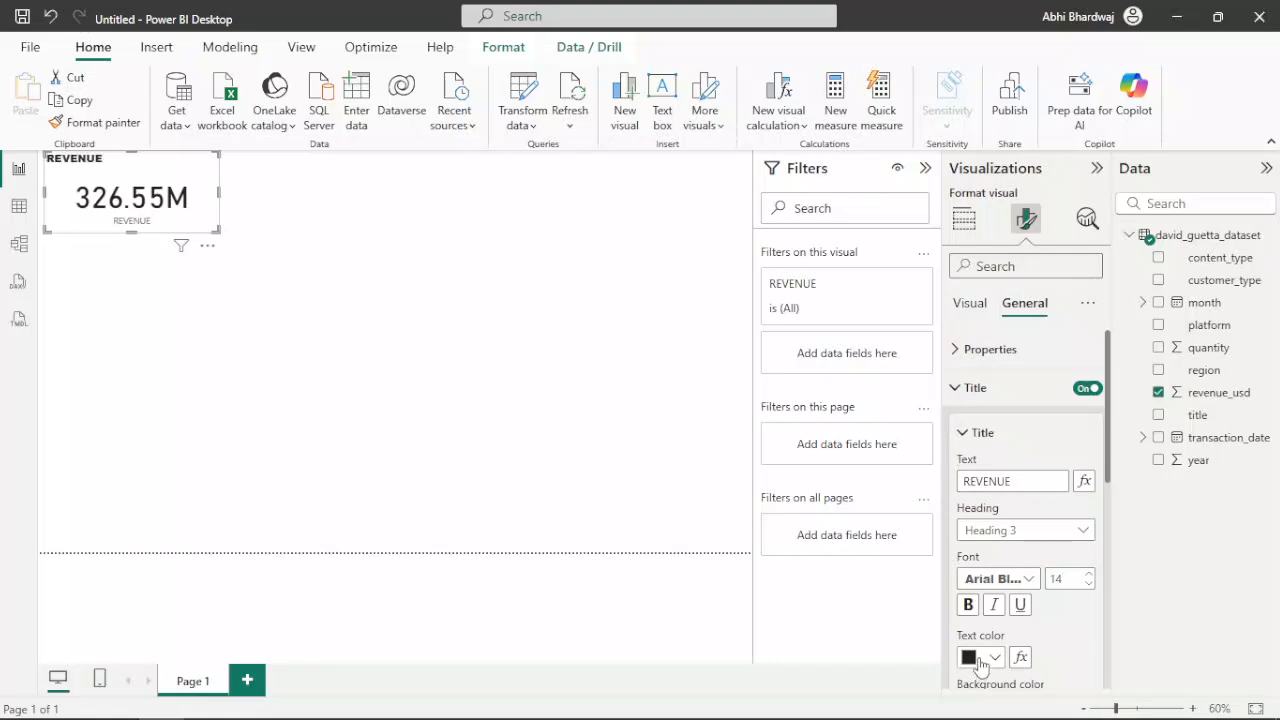
click(982, 660)
click(1066, 672)
scroll(1044, 628, down, 1)
click(993, 662)
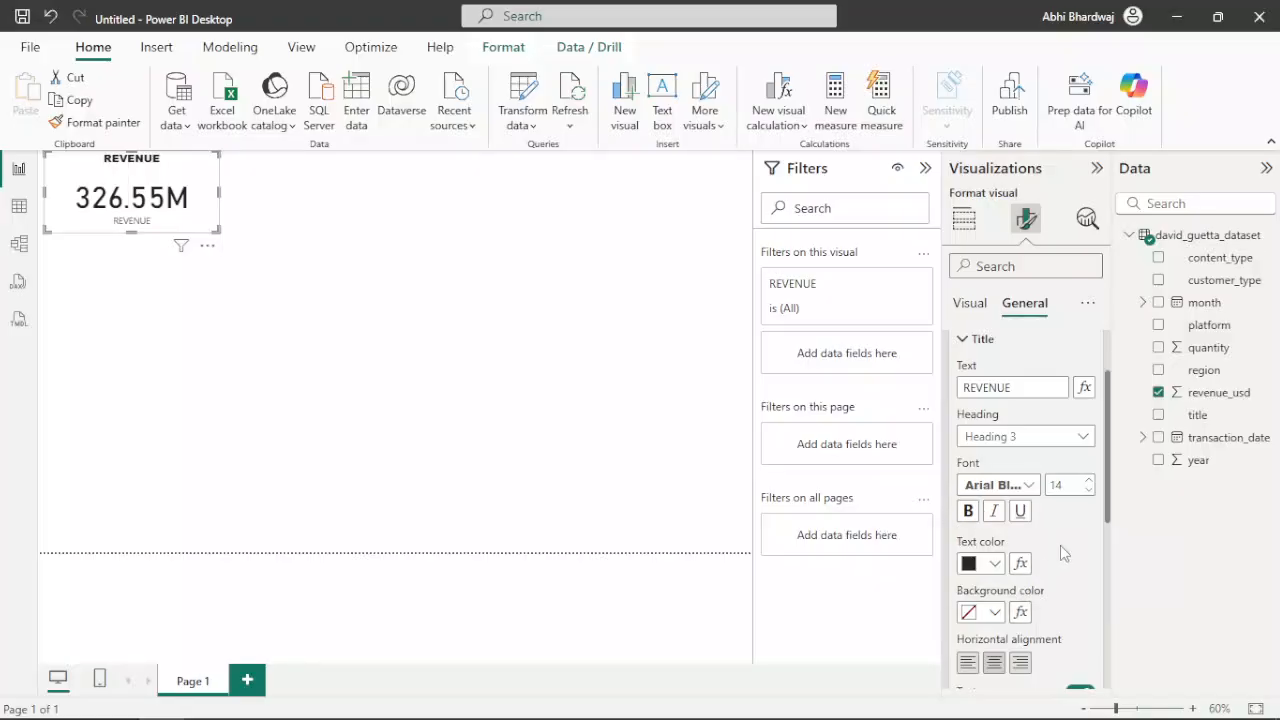
drag(211, 228, 210, 204)
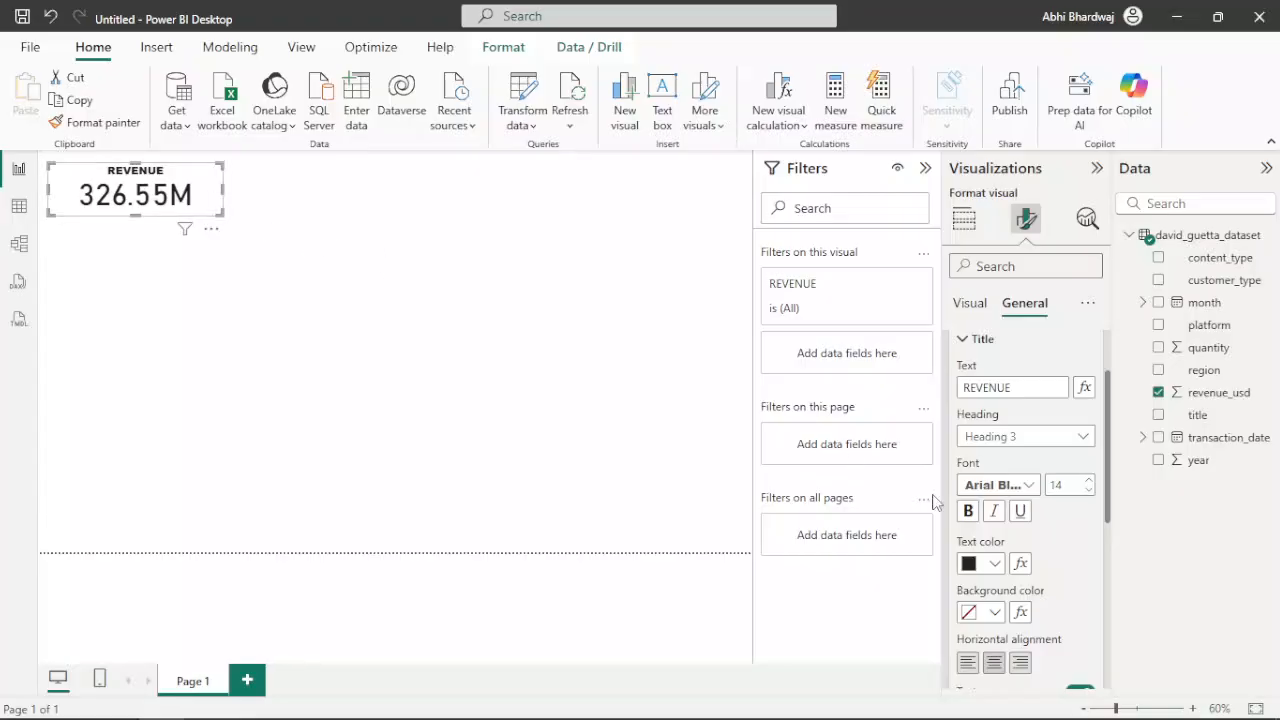
Turn on the visual border and the shadow for the REVENUE card
scroll(1016, 549, down, 4)
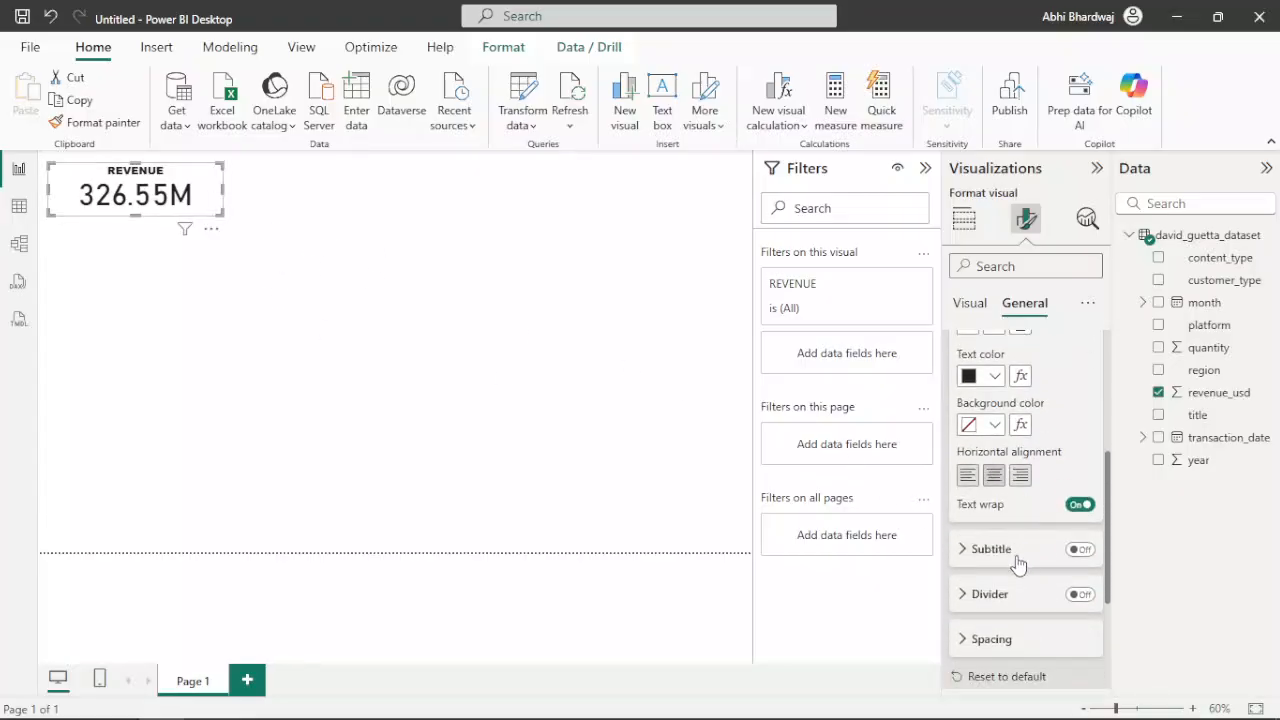
scroll(997, 457, down, 2)
scroll(997, 460, down, 2)
click(1006, 528)
scroll(1029, 568, down, 5)
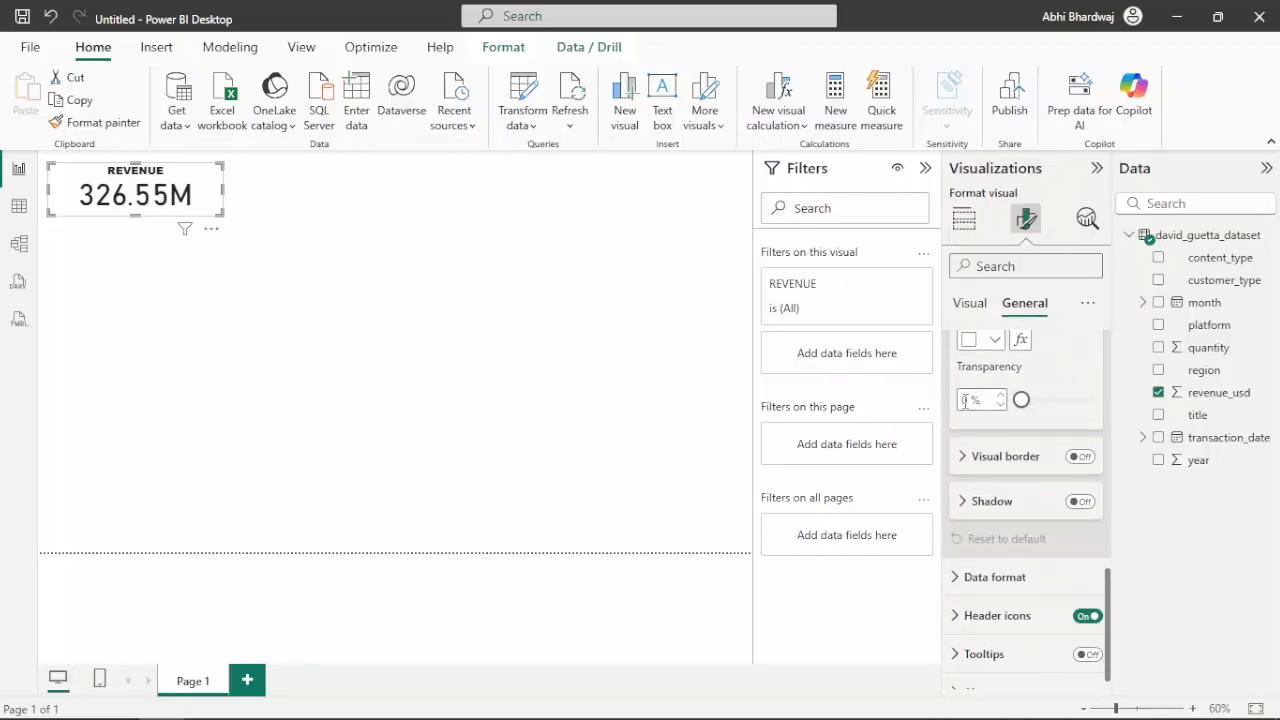
click(996, 458)
click(1077, 457)
scroll(1076, 523, down, 2)
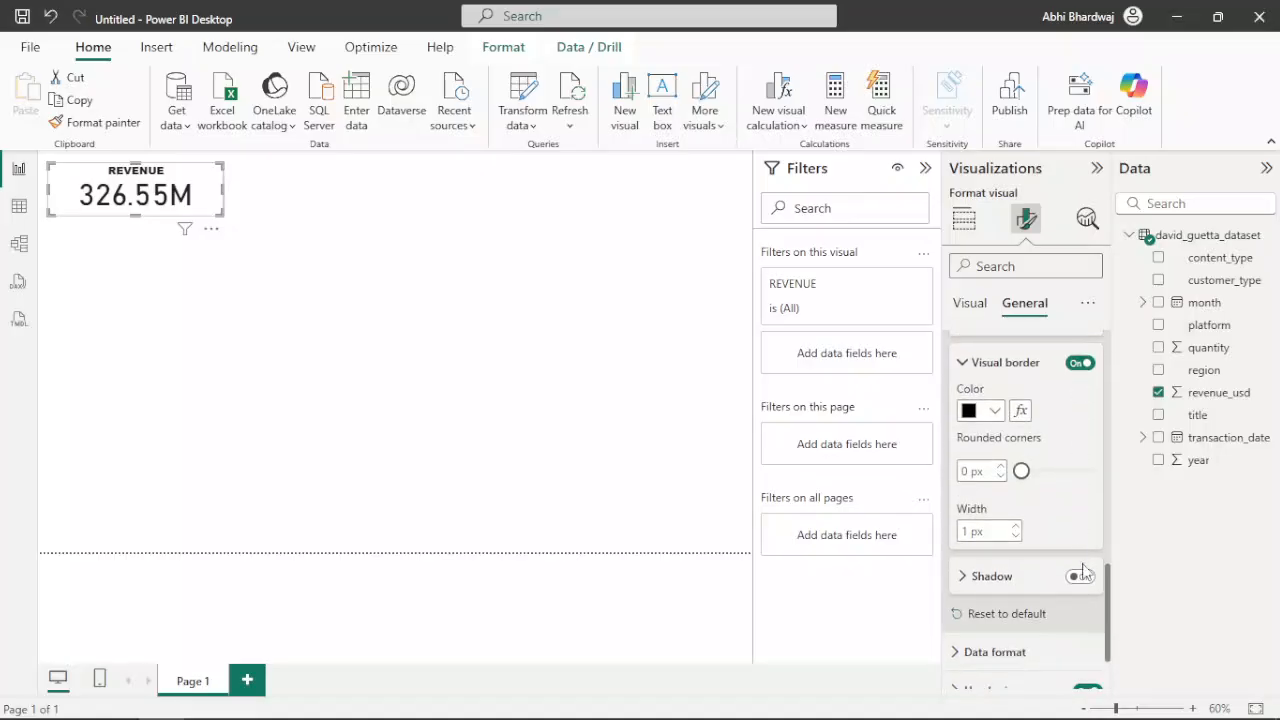
click(1080, 576)
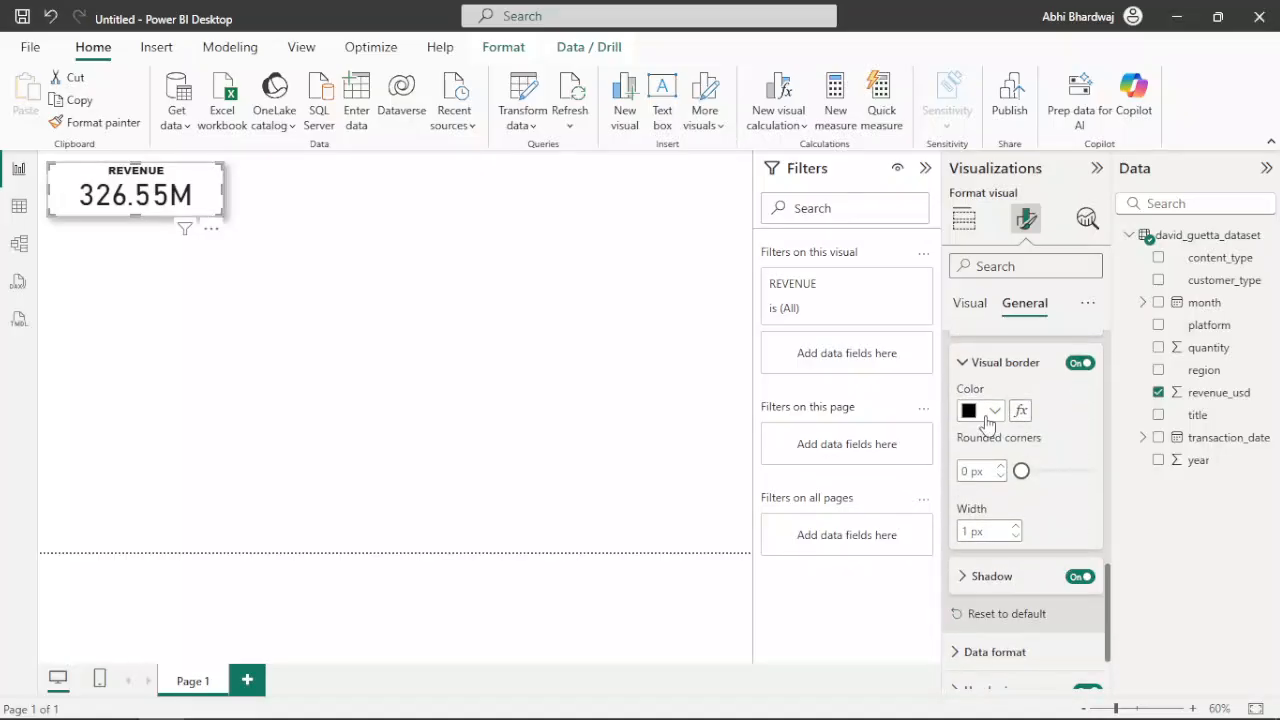
Round the corners of the REVENUE card's border to 20 px
click(986, 418)
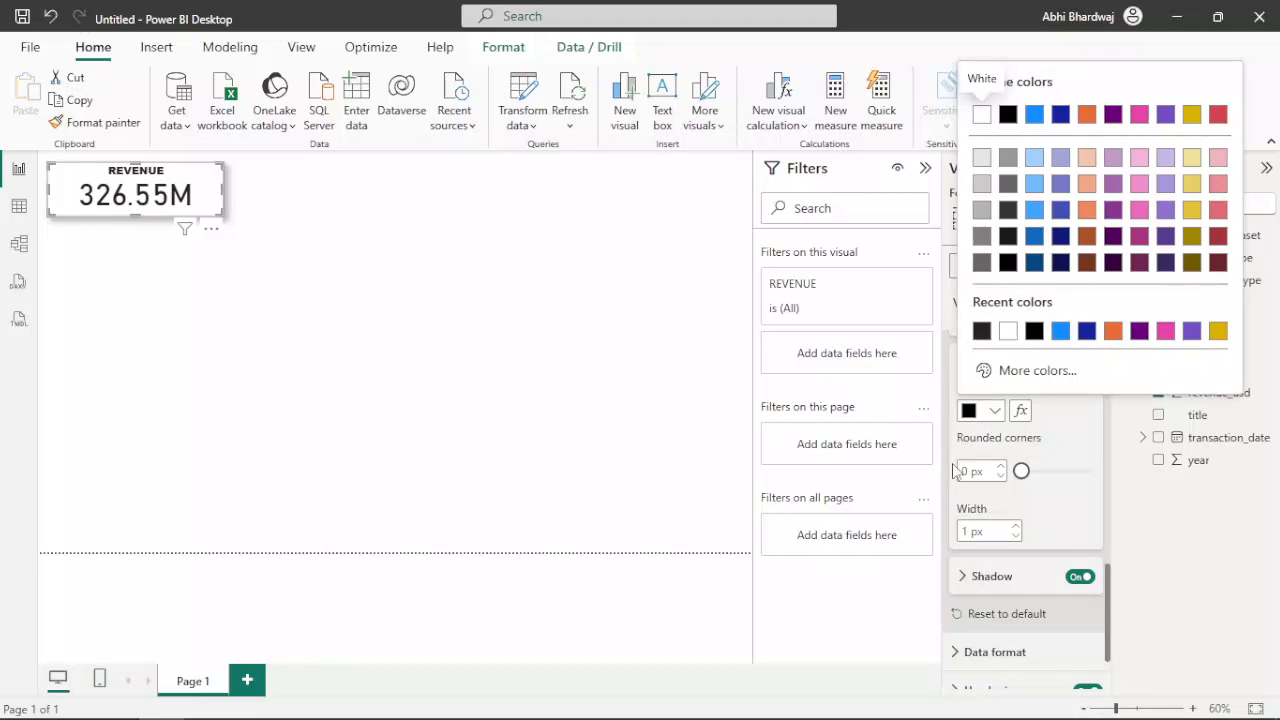
click(965, 471)
text(20)
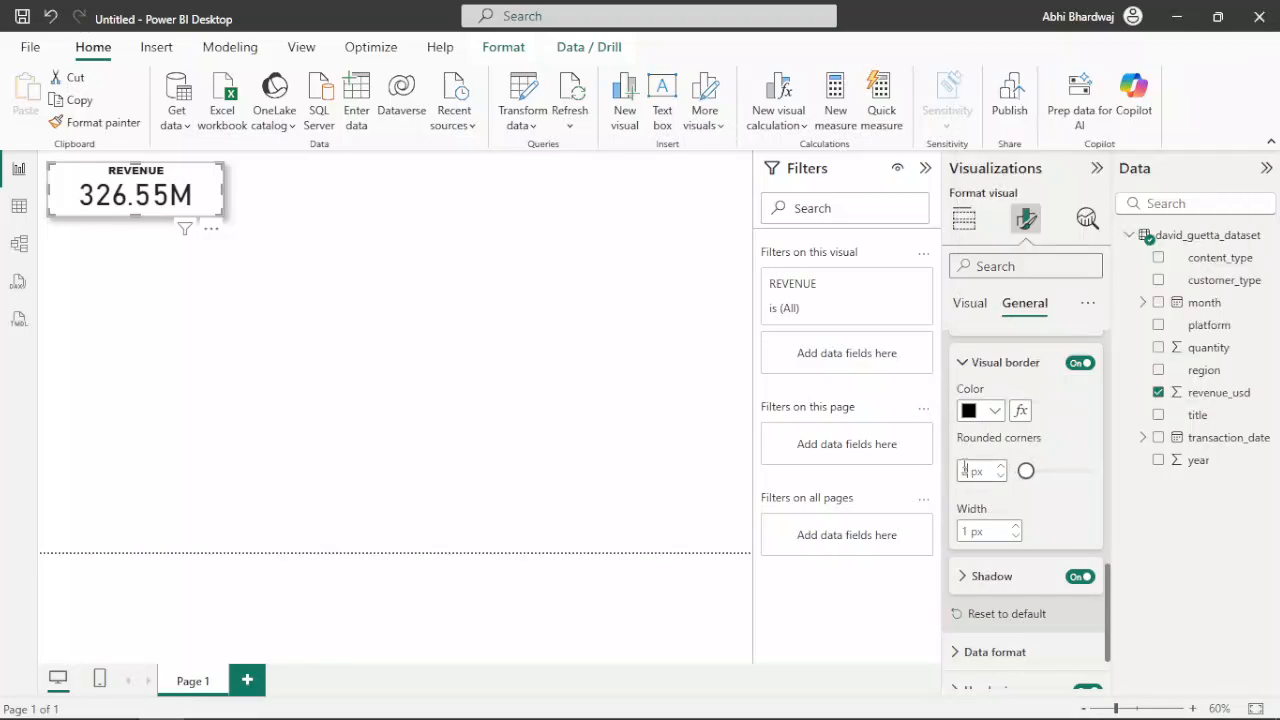
scroll(1020, 566, down, 2)
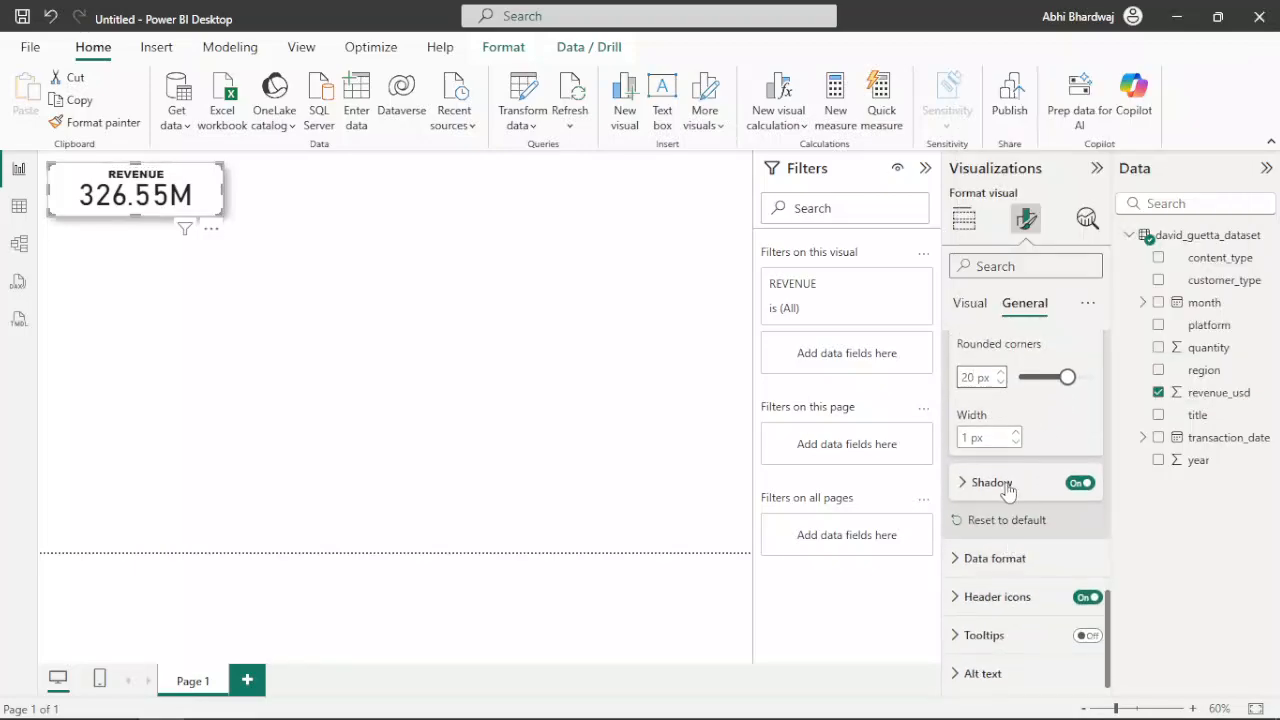
click(1005, 485)
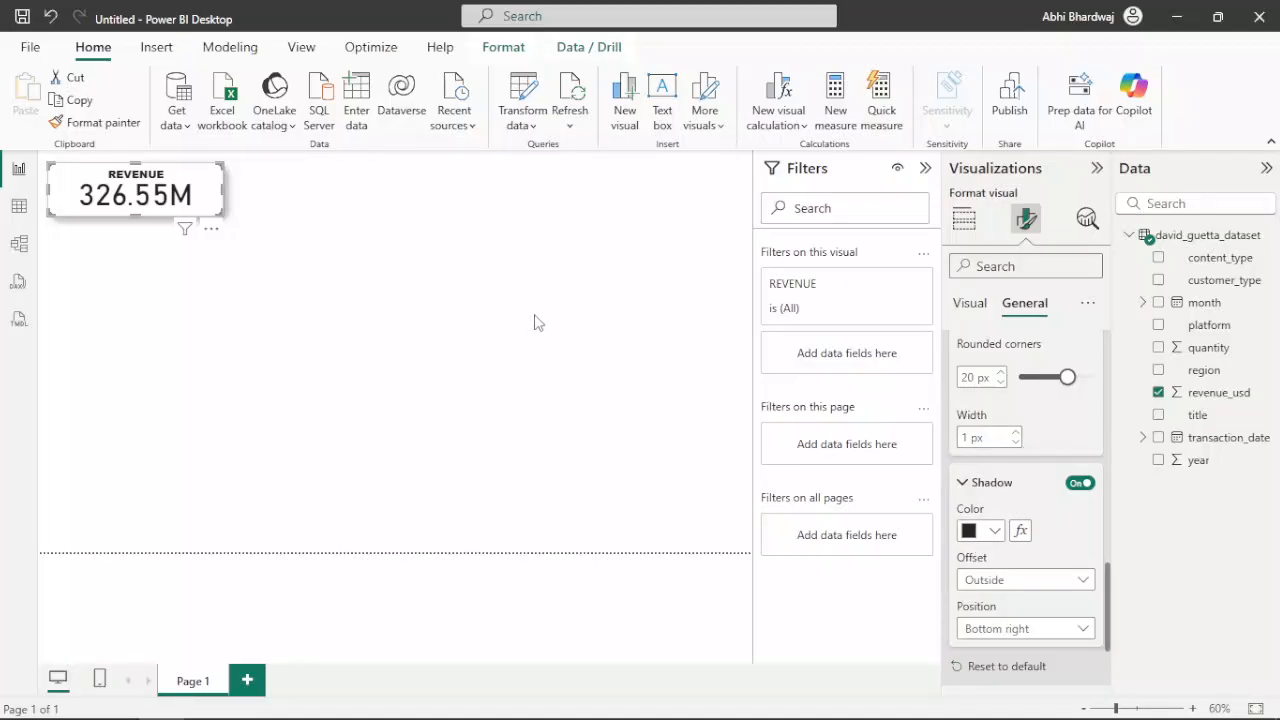
click(256, 217)
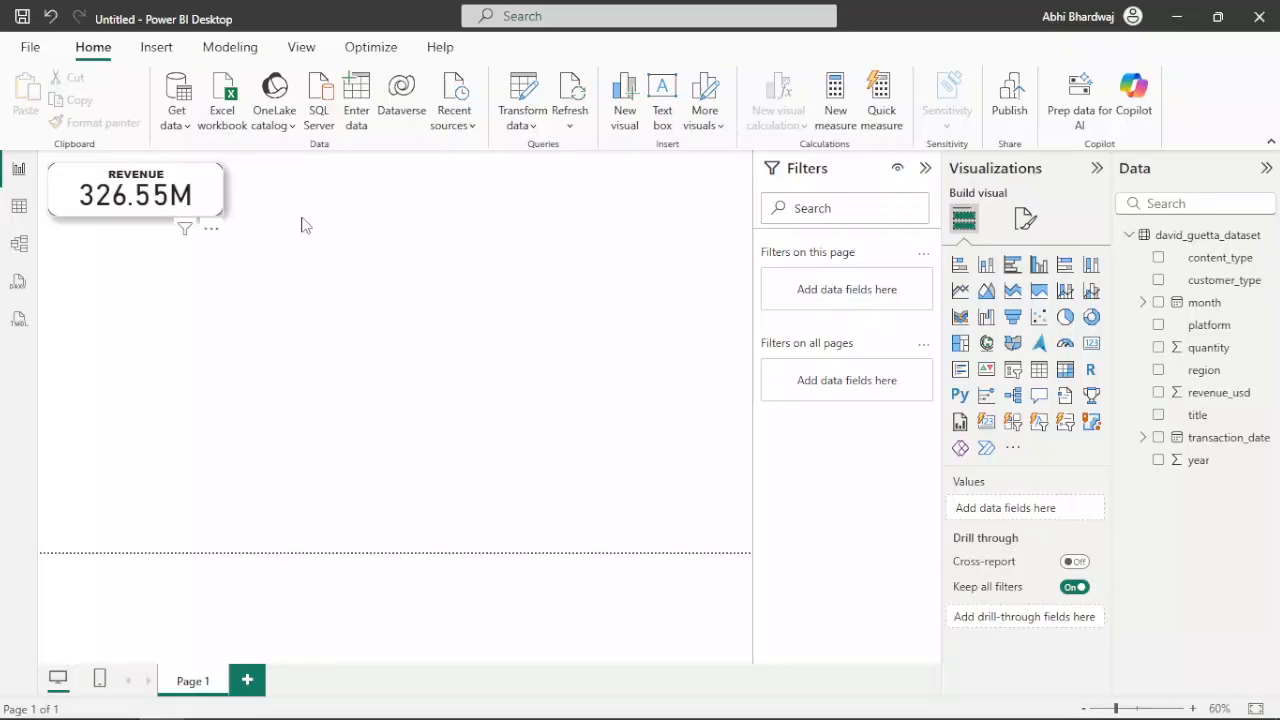
Duplicate the REVENUE card beside the original and replace the copy's field with quantity
click(208, 214)
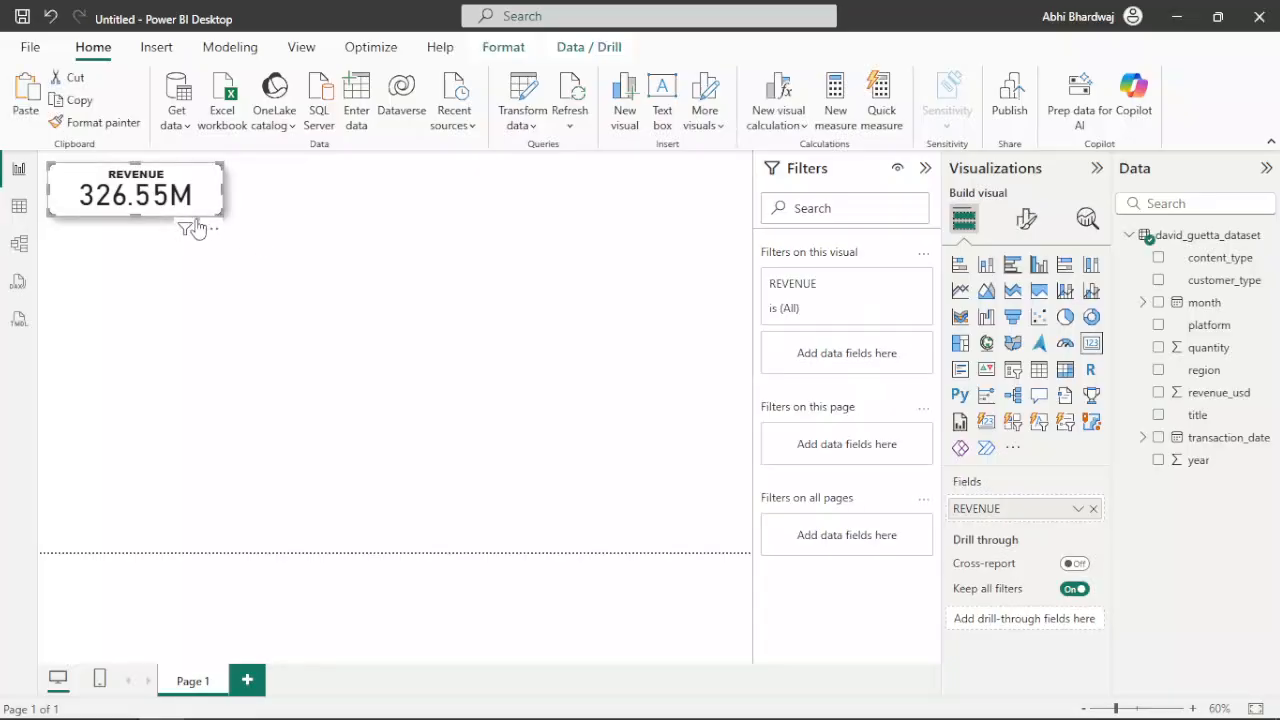
key(ctrl+c)
key(ctrl+v)
drag(185, 205, 381, 205)
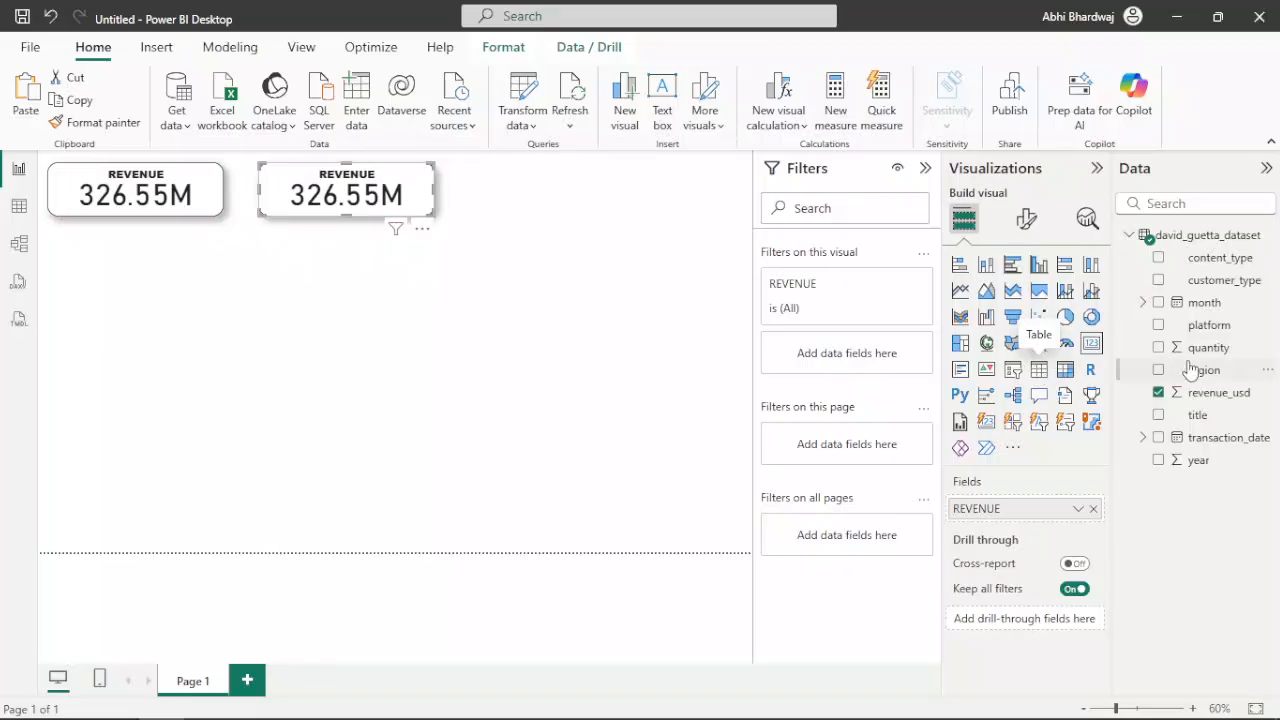
drag(1228, 348, 1012, 512)
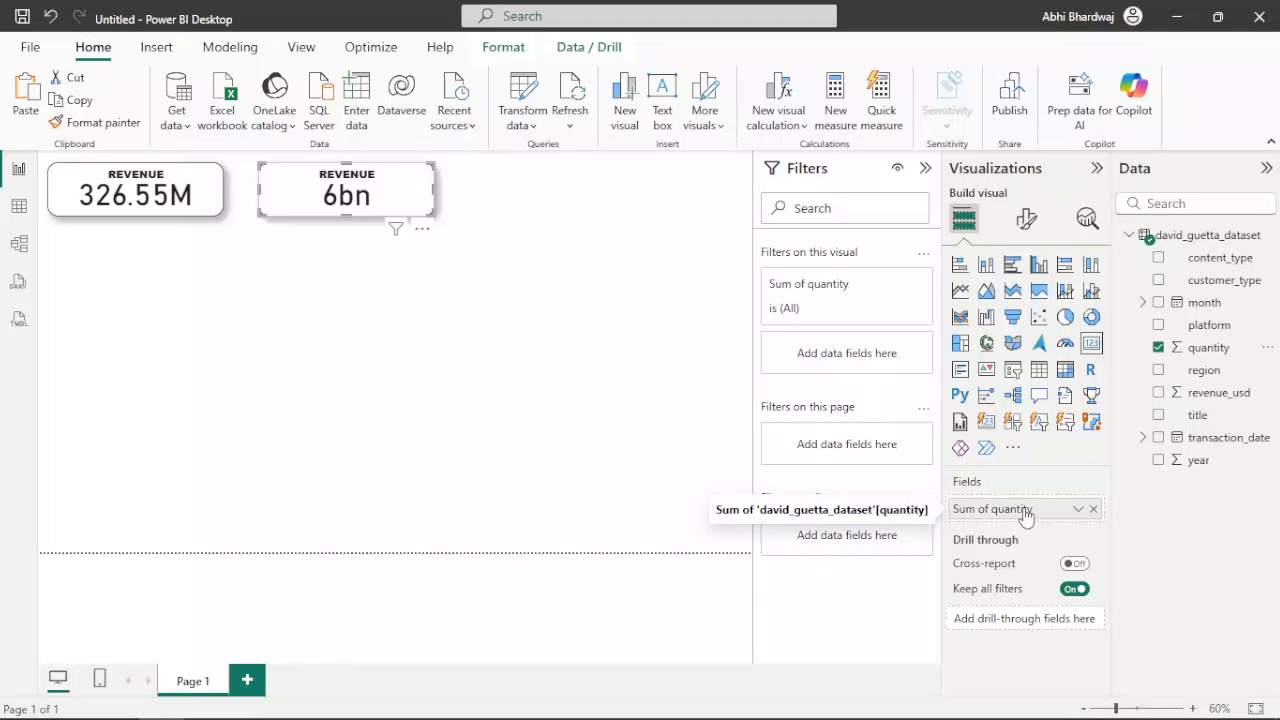
right_click(1025, 513)
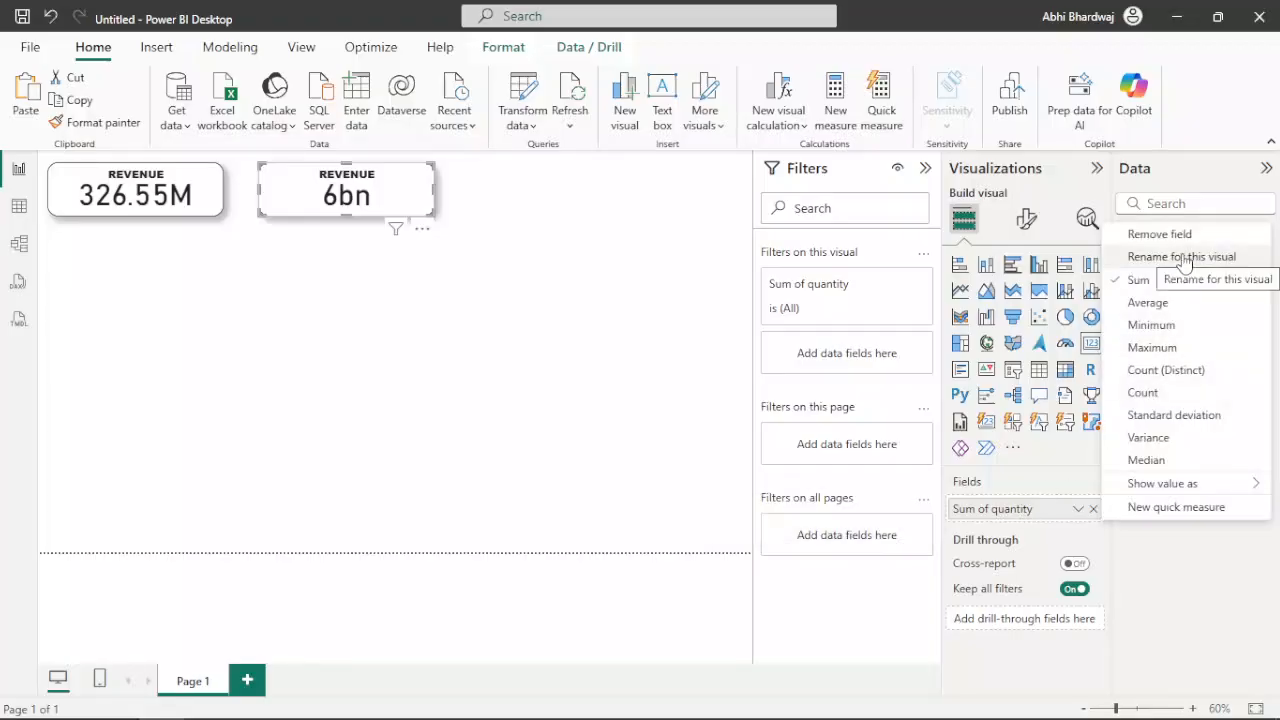
Change the quantity card's title text to TOTAL PLAYS/DOWNLOADS
click(1028, 222)
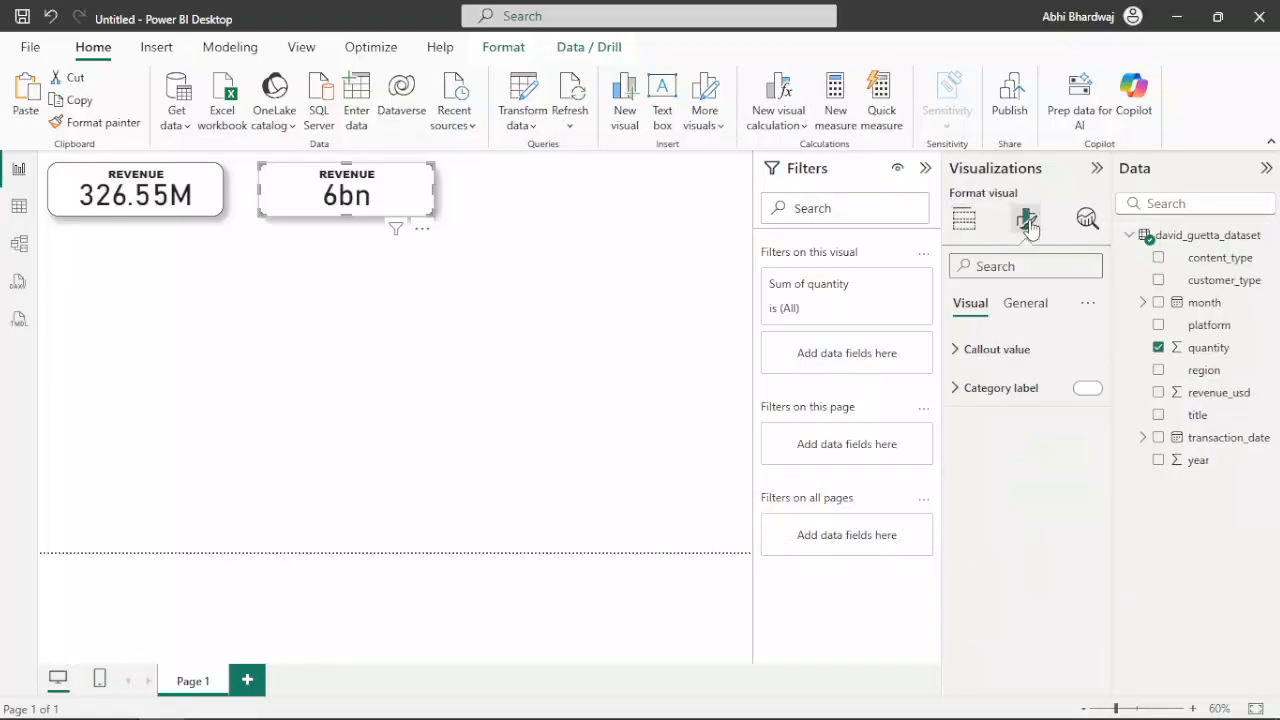
click(1022, 306)
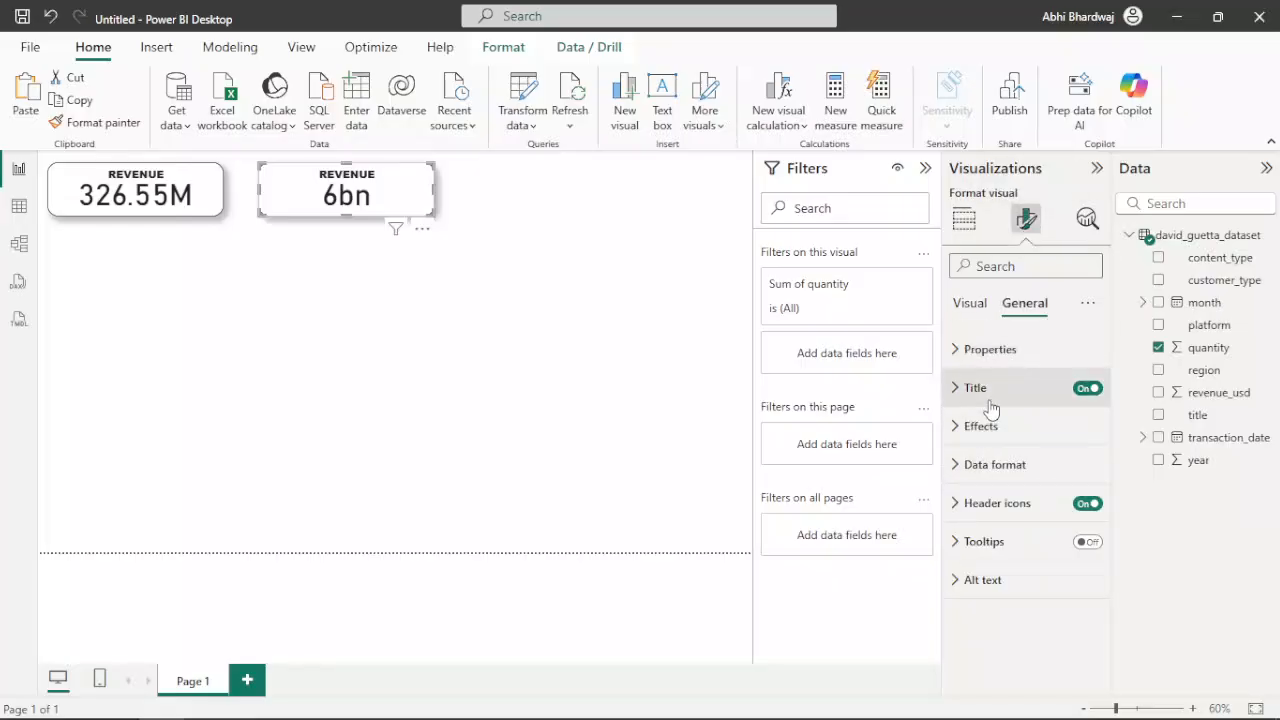
click(990, 405)
double_click(990, 481)
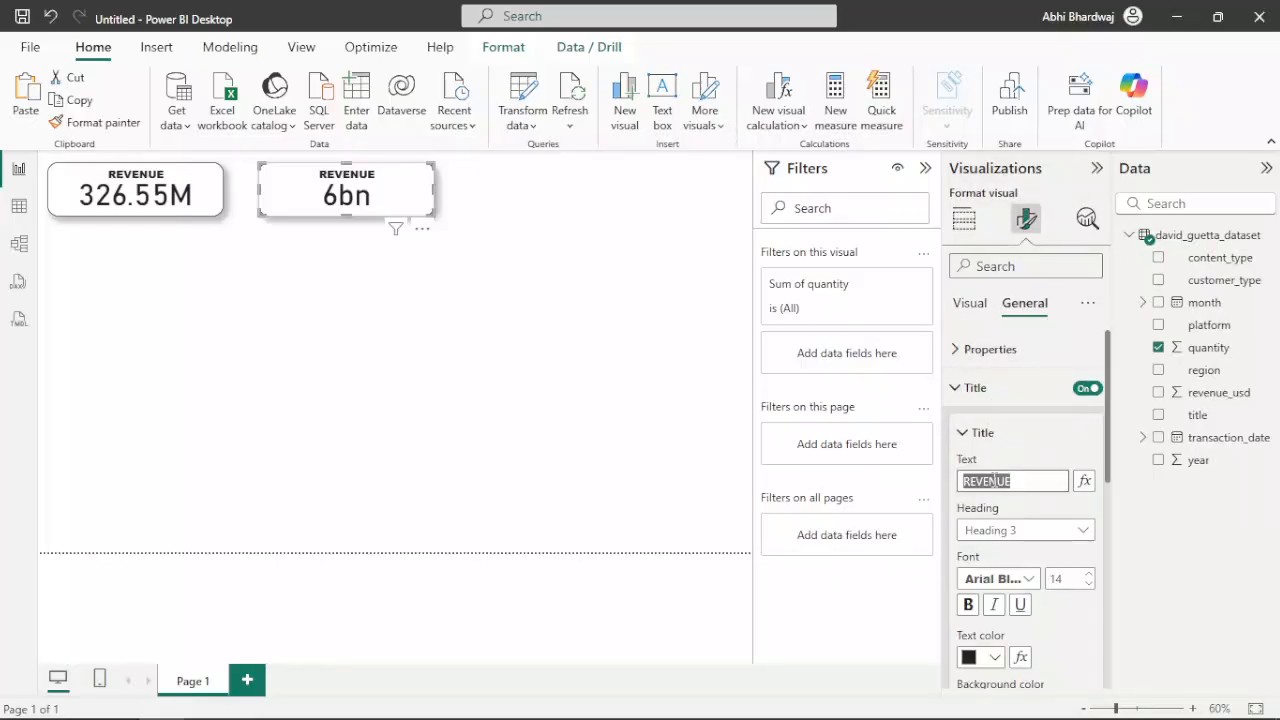
text(TOTAL PLAYS)
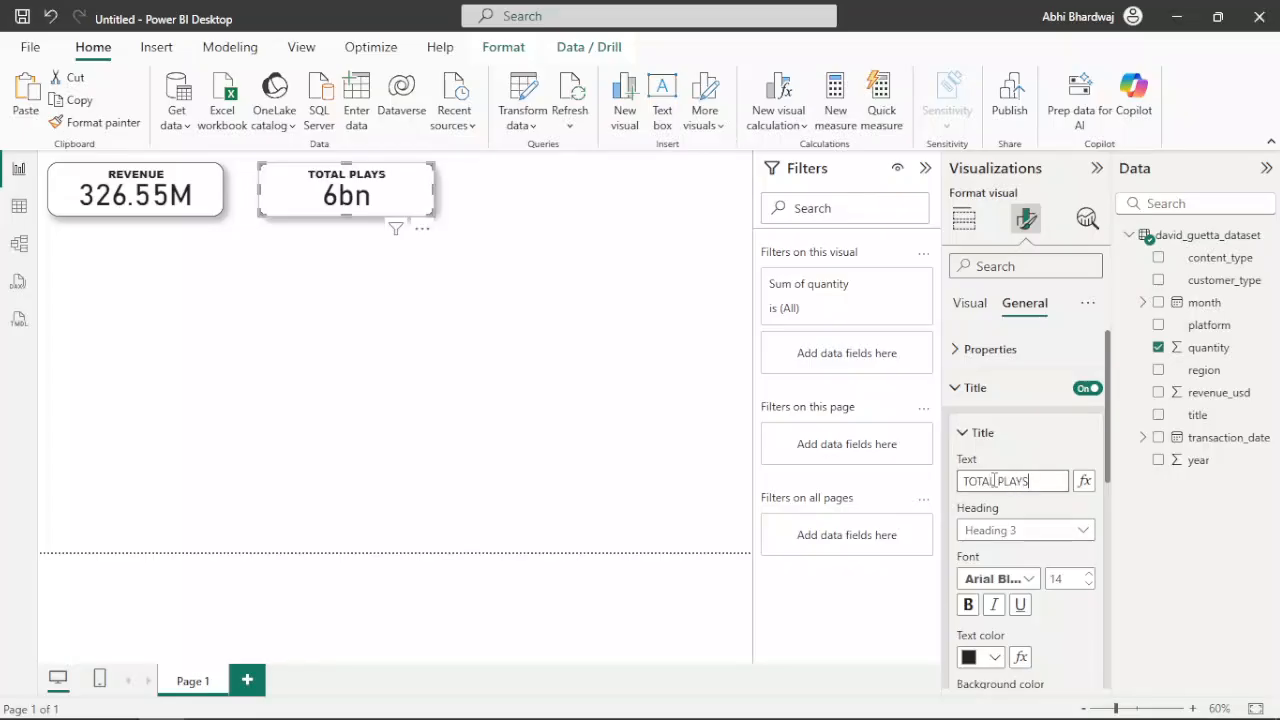
text(/DOWNLOADS)
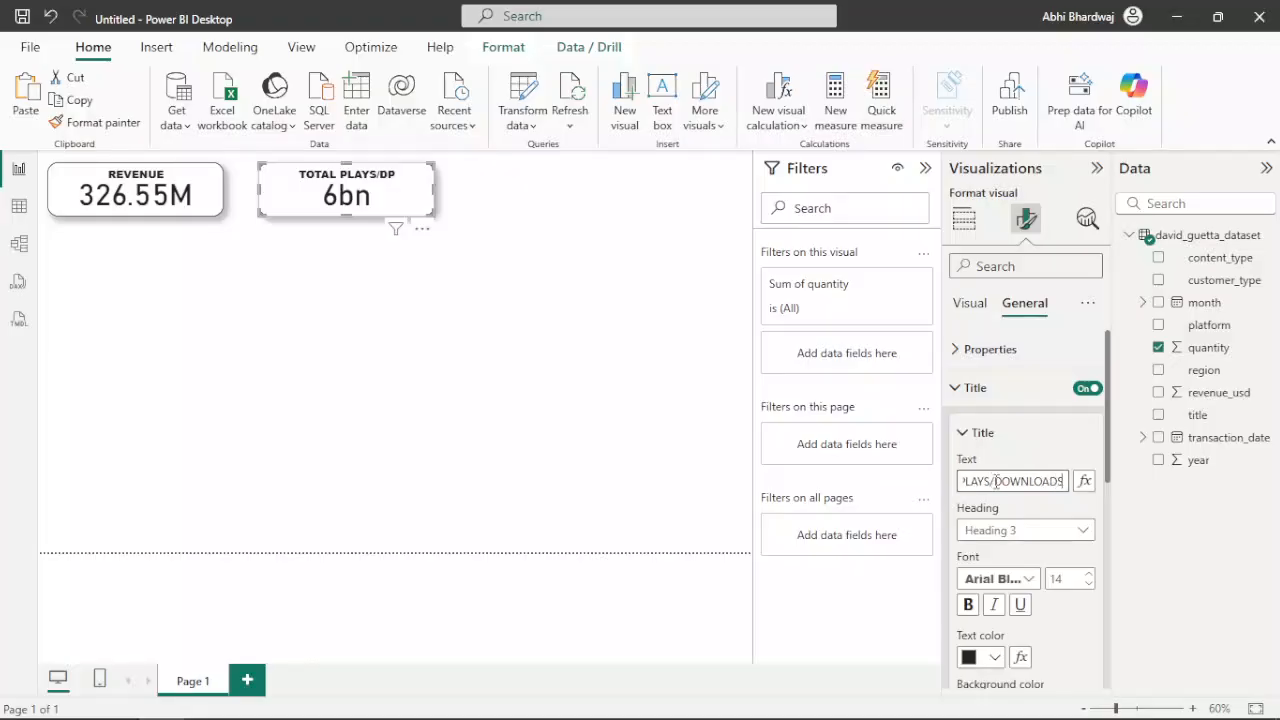
click(467, 319)
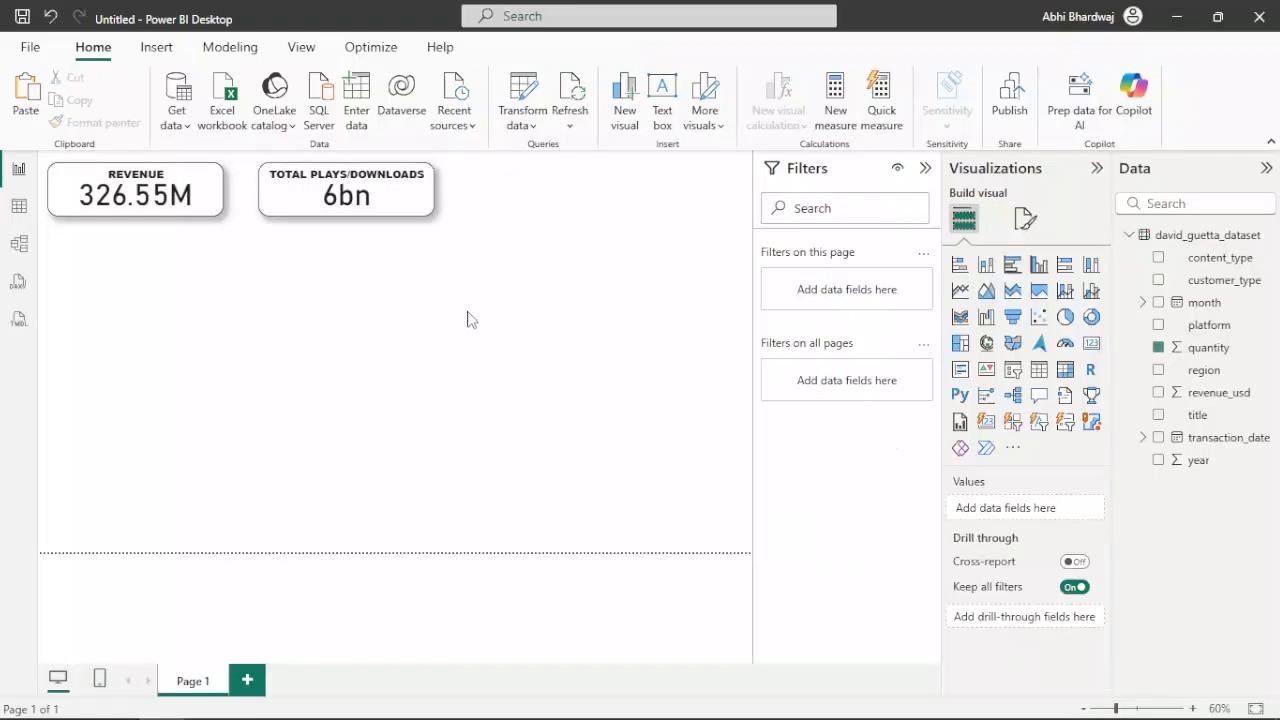
Duplicate the TOTAL PLAYS/DOWNLOADS card, place the copy beside it, and switch its field to the count of platform
click(402, 209)
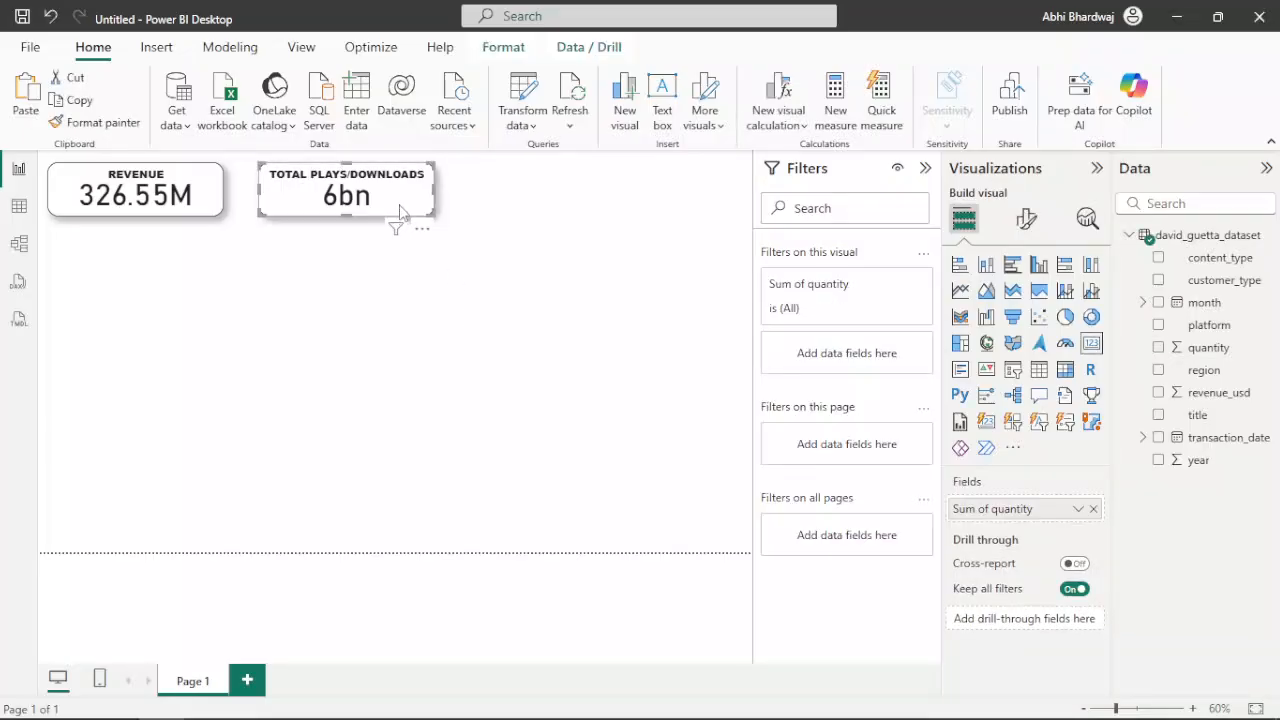
key(ctrl+v)
drag(527, 210, 617, 208)
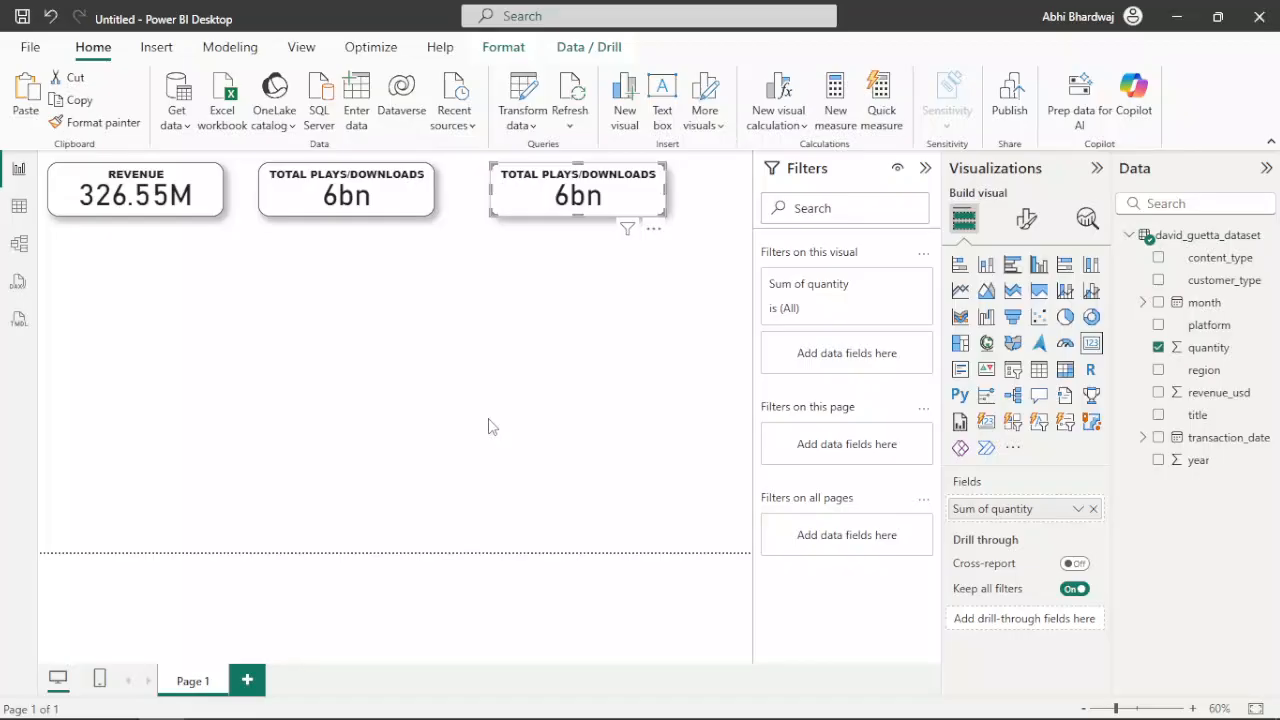
click(1158, 325)
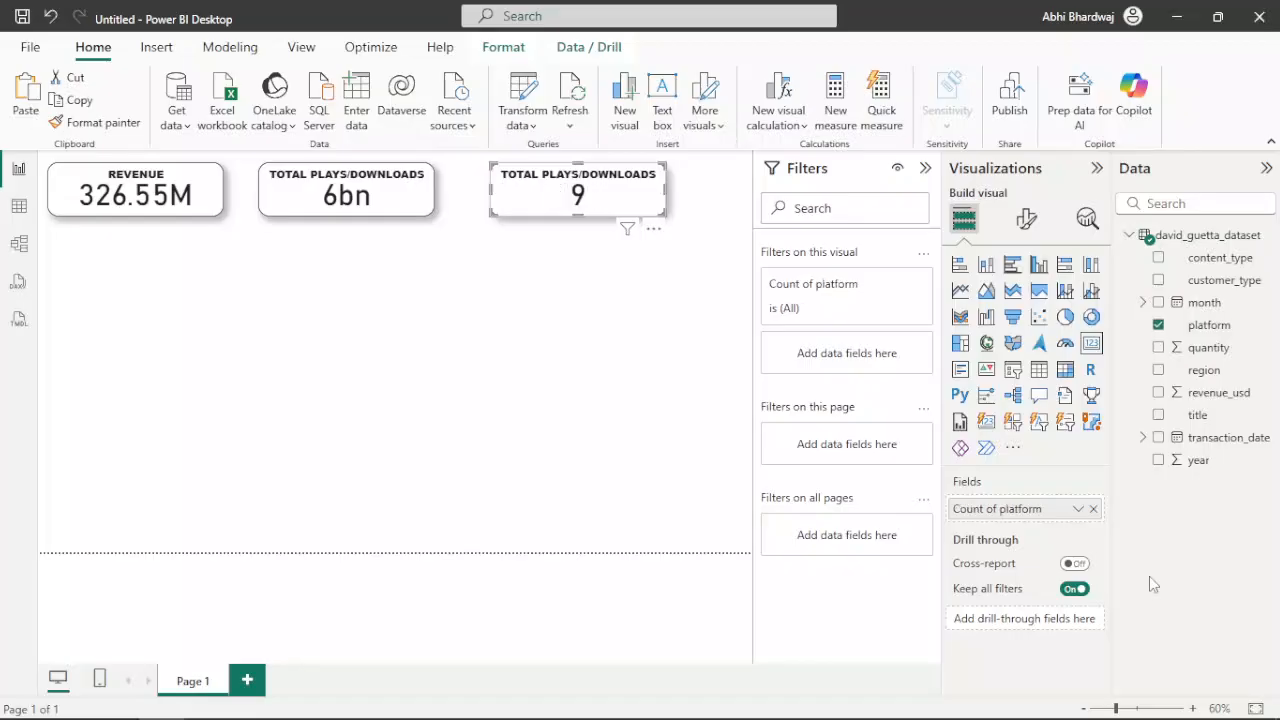
Change the platform count card's title text to PLATFORMS
right_click(1005, 513)
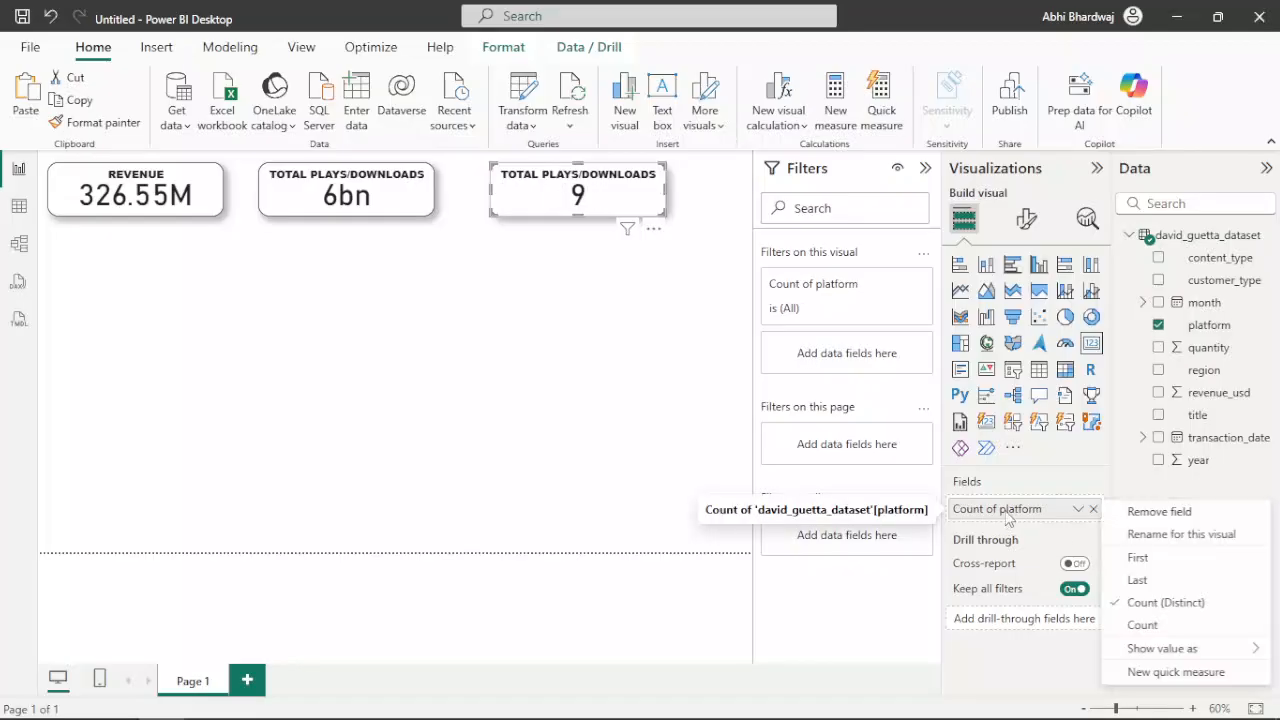
click(1221, 540)
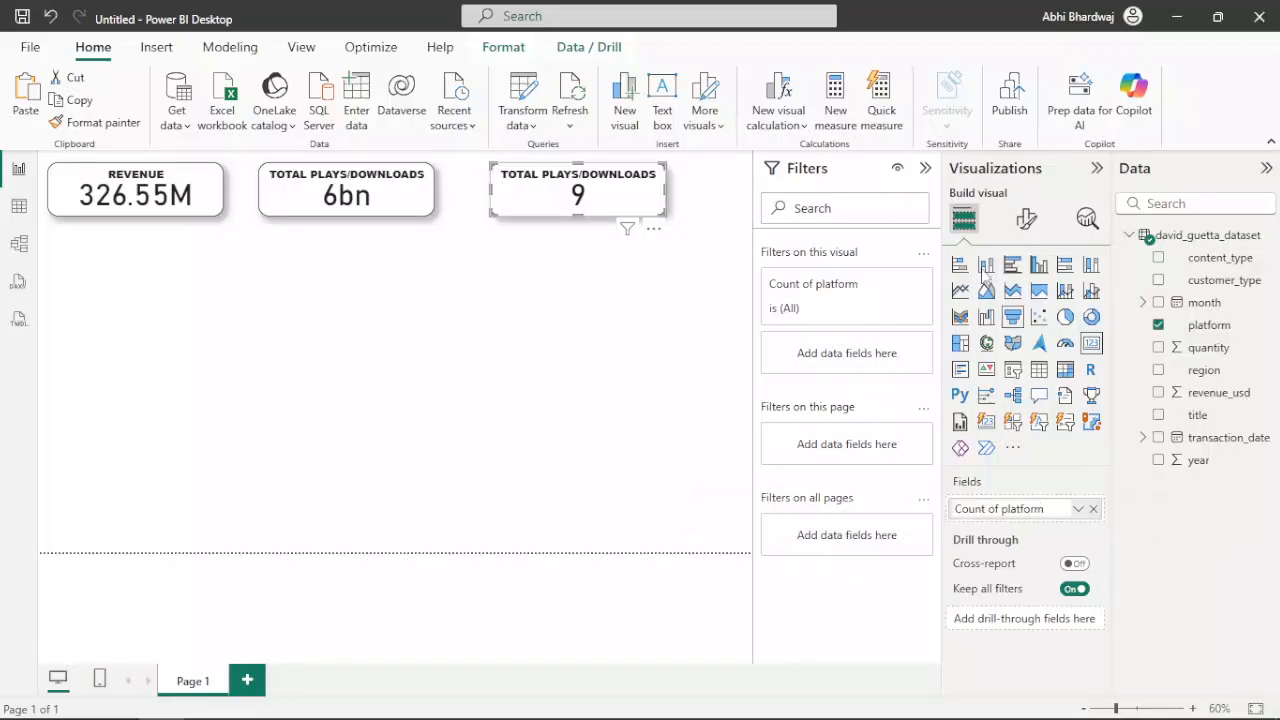
click(1027, 220)
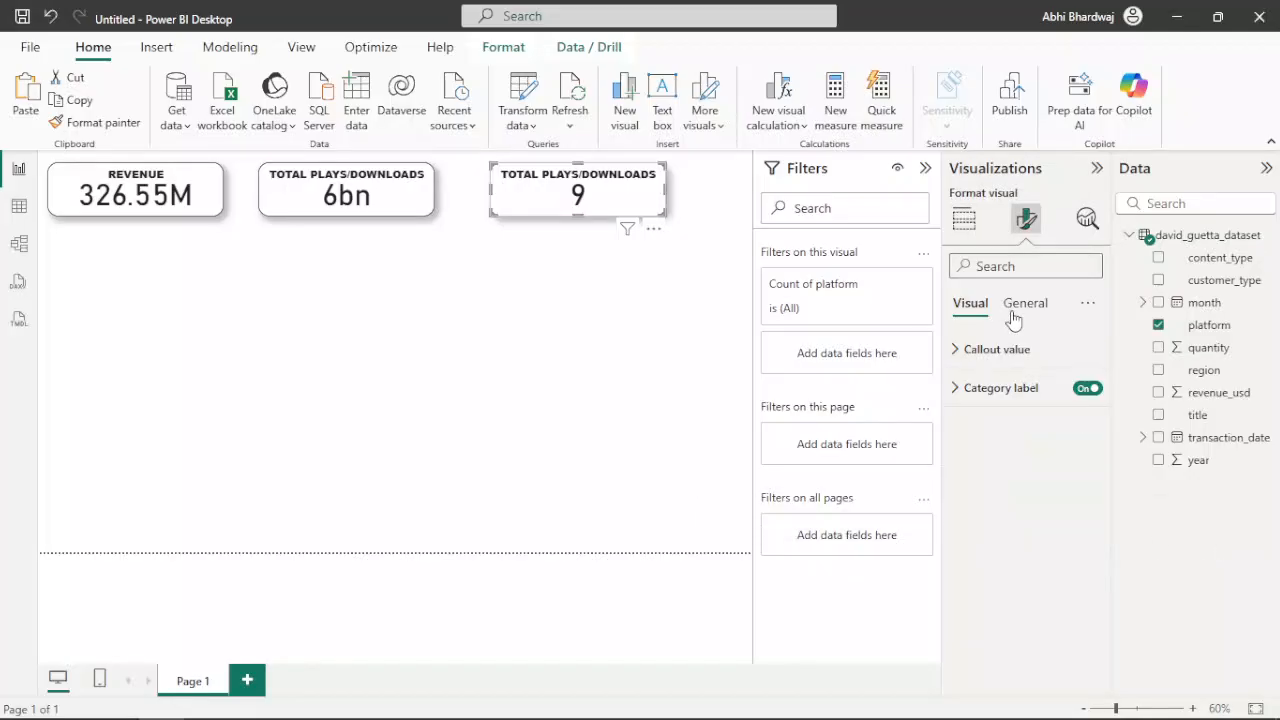
click(1013, 310)
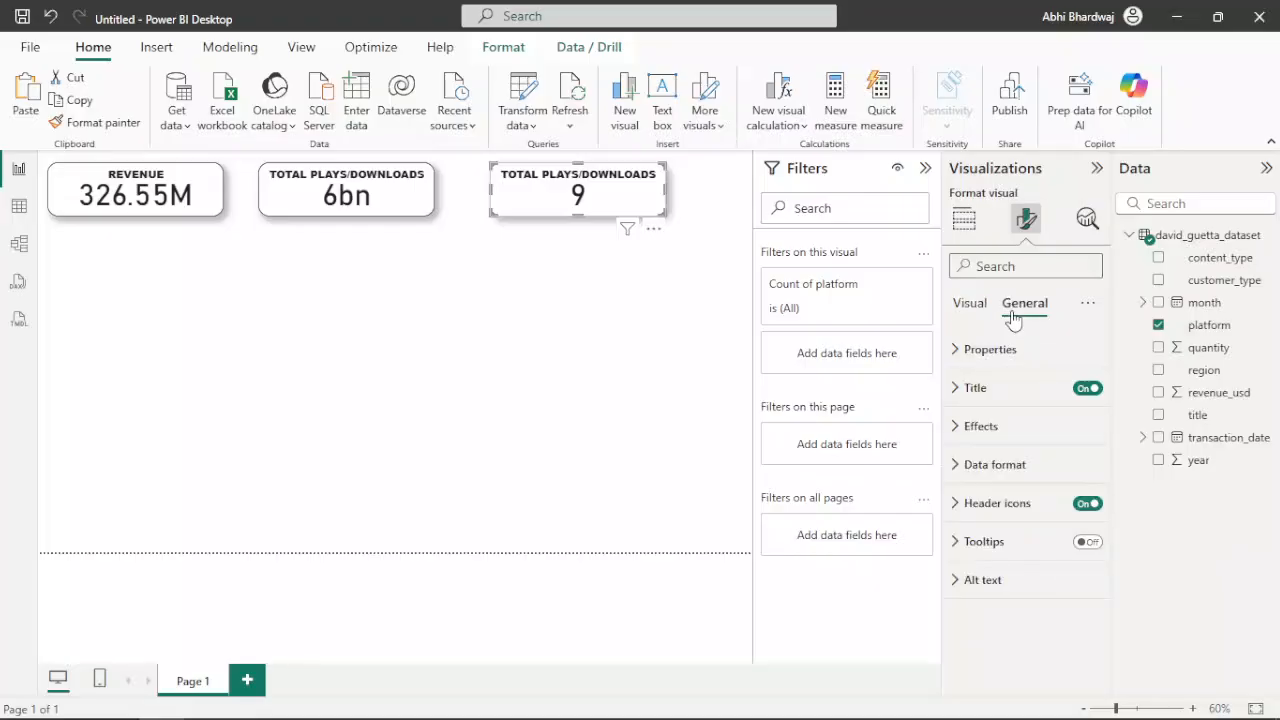
click(988, 390)
triple_click(1014, 482)
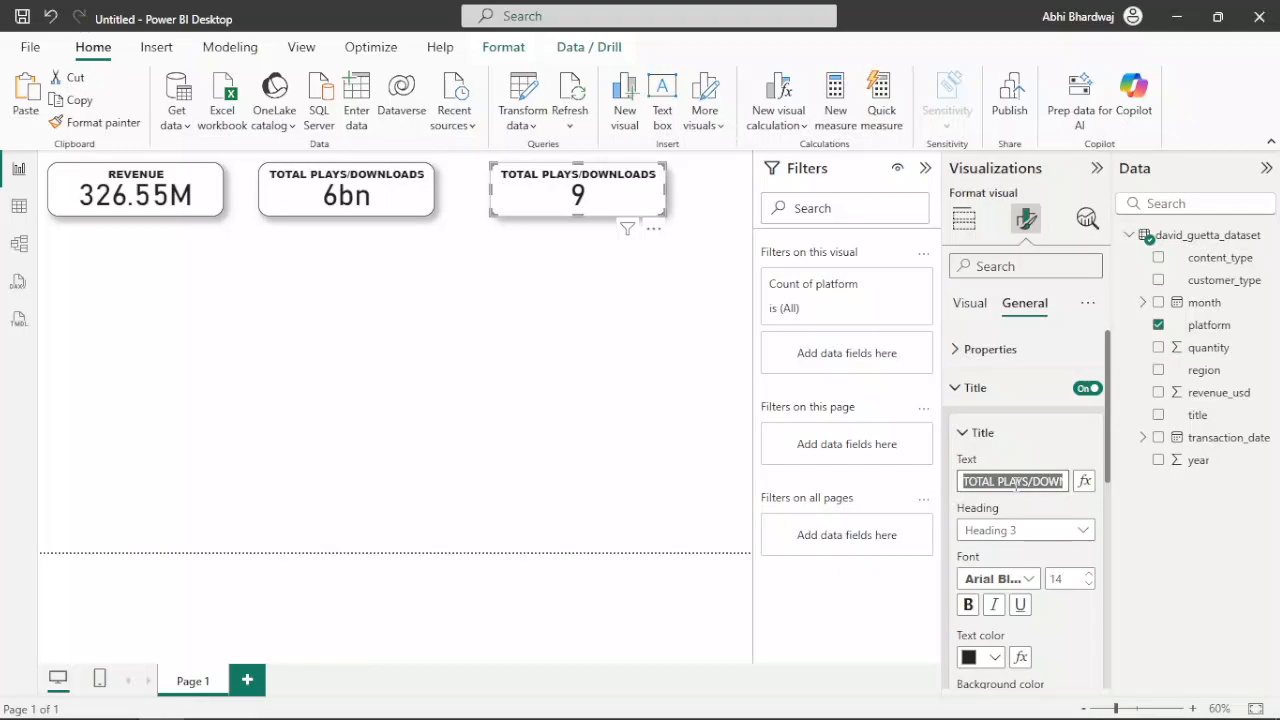
text(NO)
key(BackSpace)
text(o)
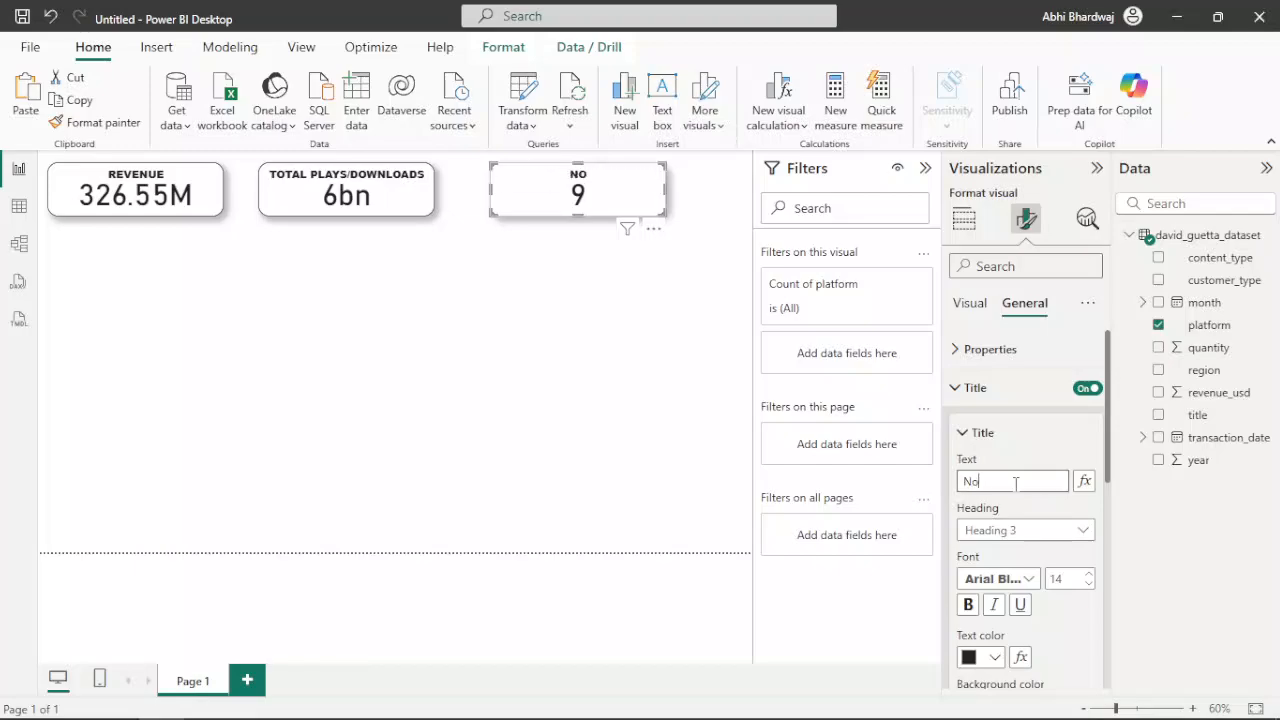
text(.)
text( of)
text( P)
text(latfo)
key(BackSpace)
key(BackSpace)
key(BackSpace)
key(BackSpace)
key(BackSpace)
key(BackSpace)
key(BackSpace)
key(BackSpace)
key(BackSpace)
key(BackSpace)
key(BackSpace)
key(BackSpace)
key(BackSpace)
text(PLATFORMS)
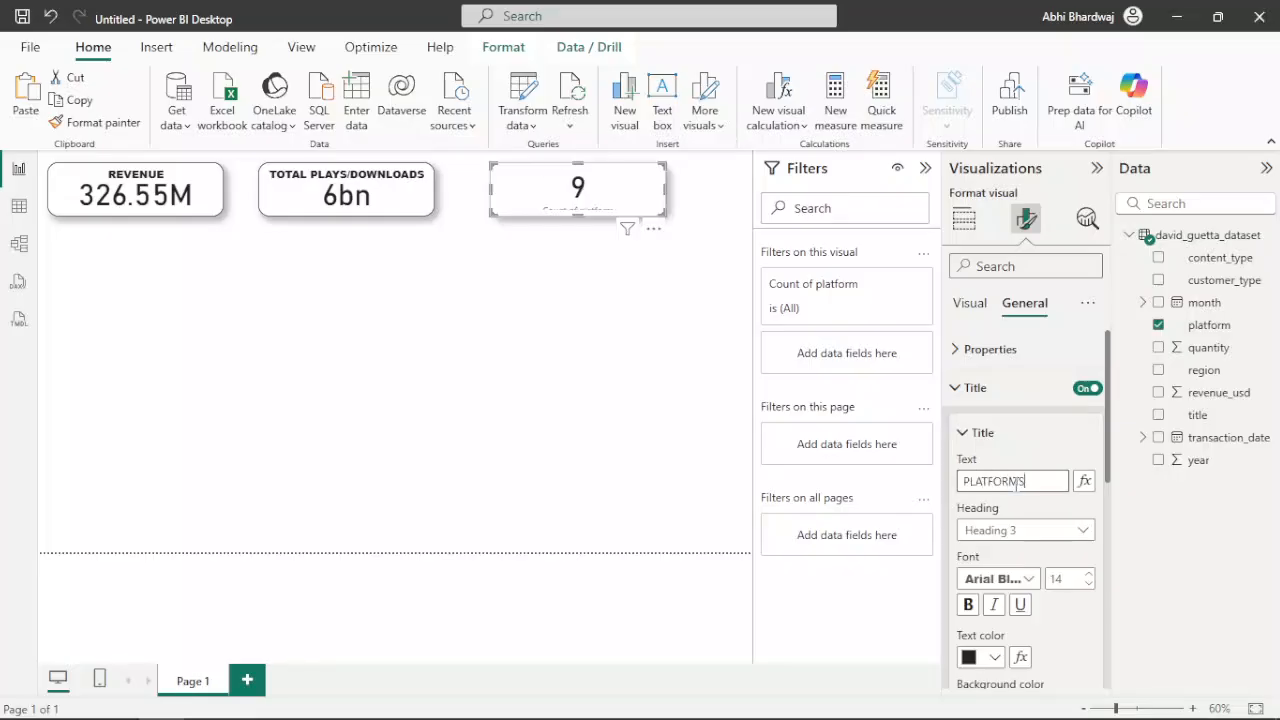
scroll(962, 550, down, 1)
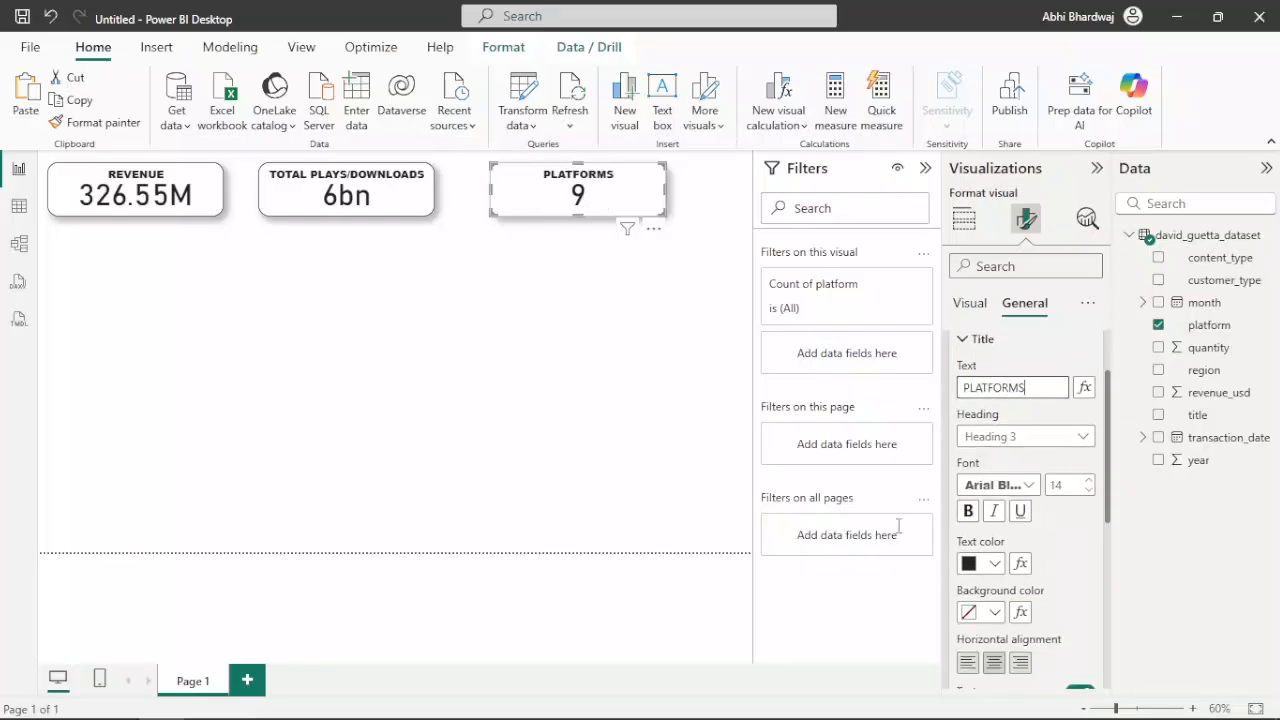
click(372, 399)
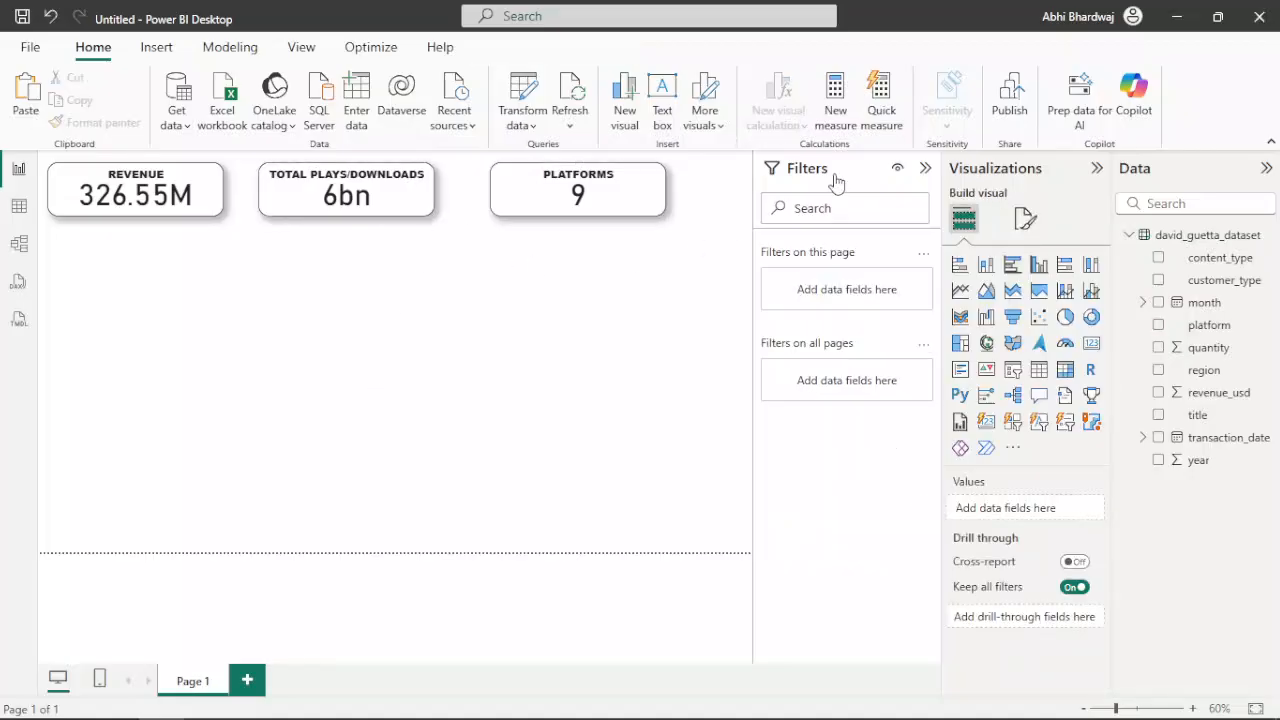
Collapse the Filters pane and space the three KPI cards evenly across the width of the report page
click(925, 168)
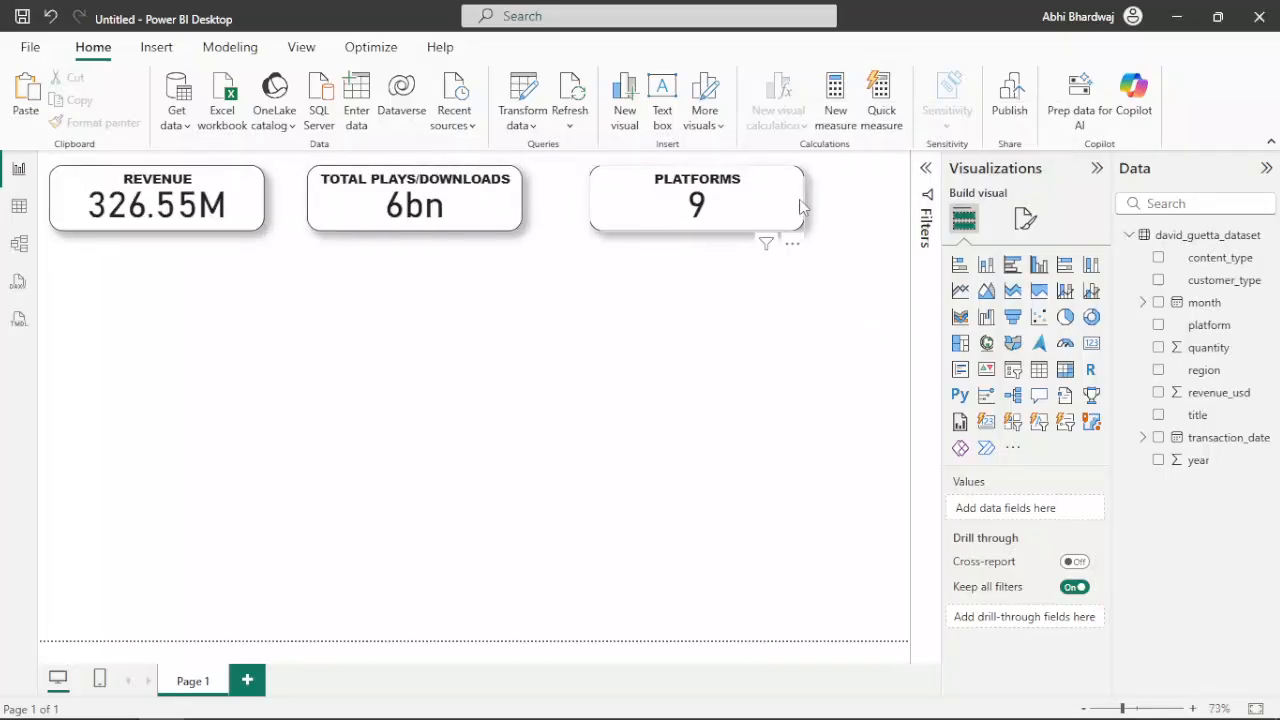
drag(812, 203, 845, 203)
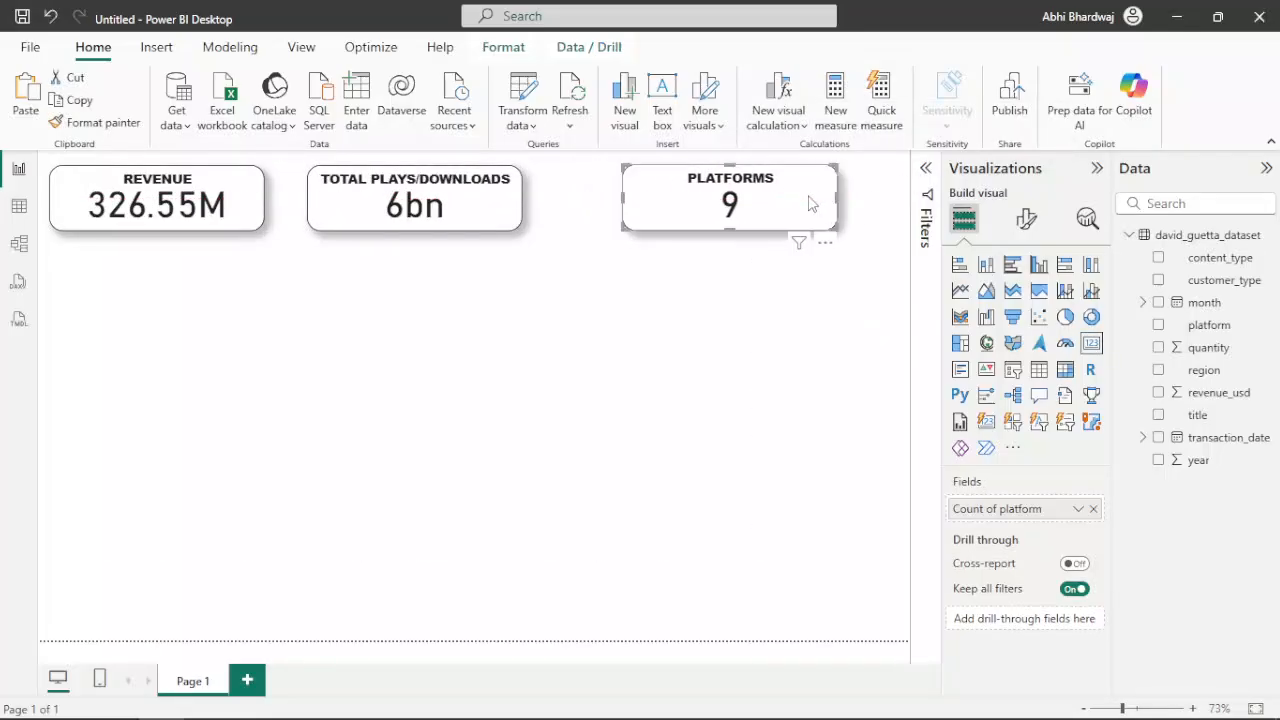
drag(514, 211, 545, 211)
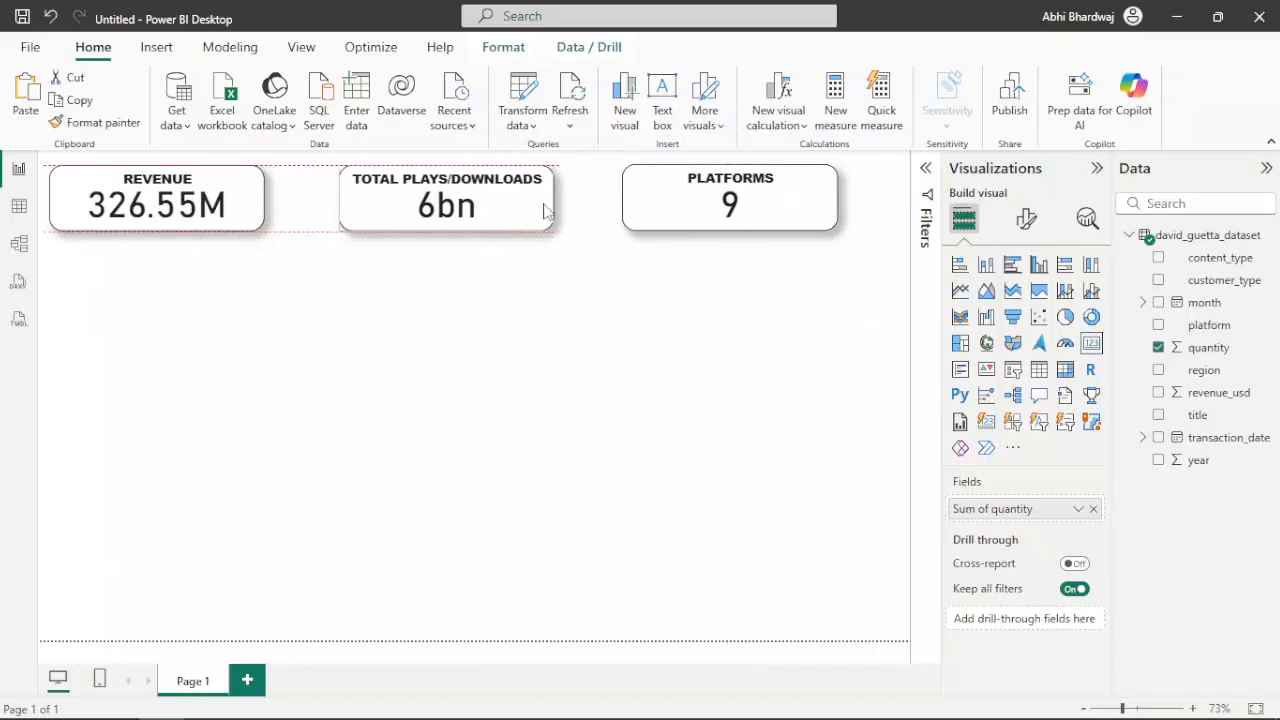
click(460, 368)
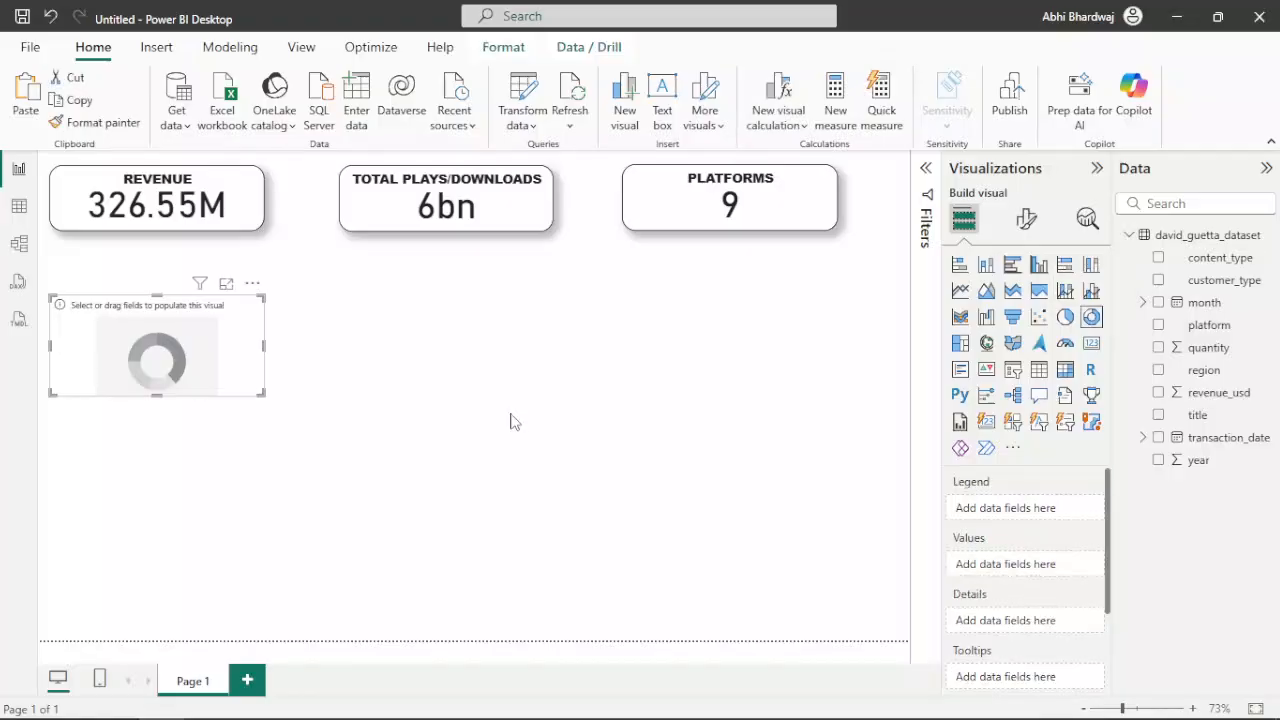
Build an enlarged donut chart below the KPI cards with content_type as legend and sum of revenue_usd as values
drag(263, 394, 317, 521)
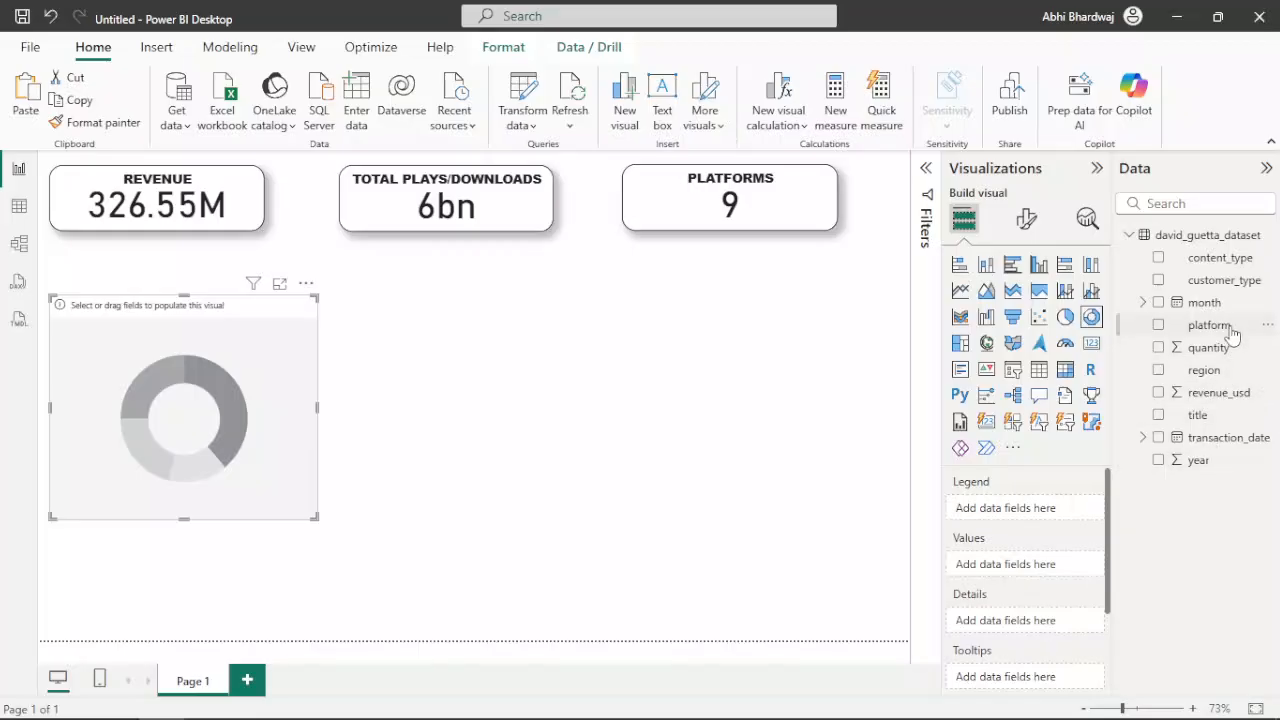
drag(1235, 259, 1214, 298)
drag(245, 458, 375, 458)
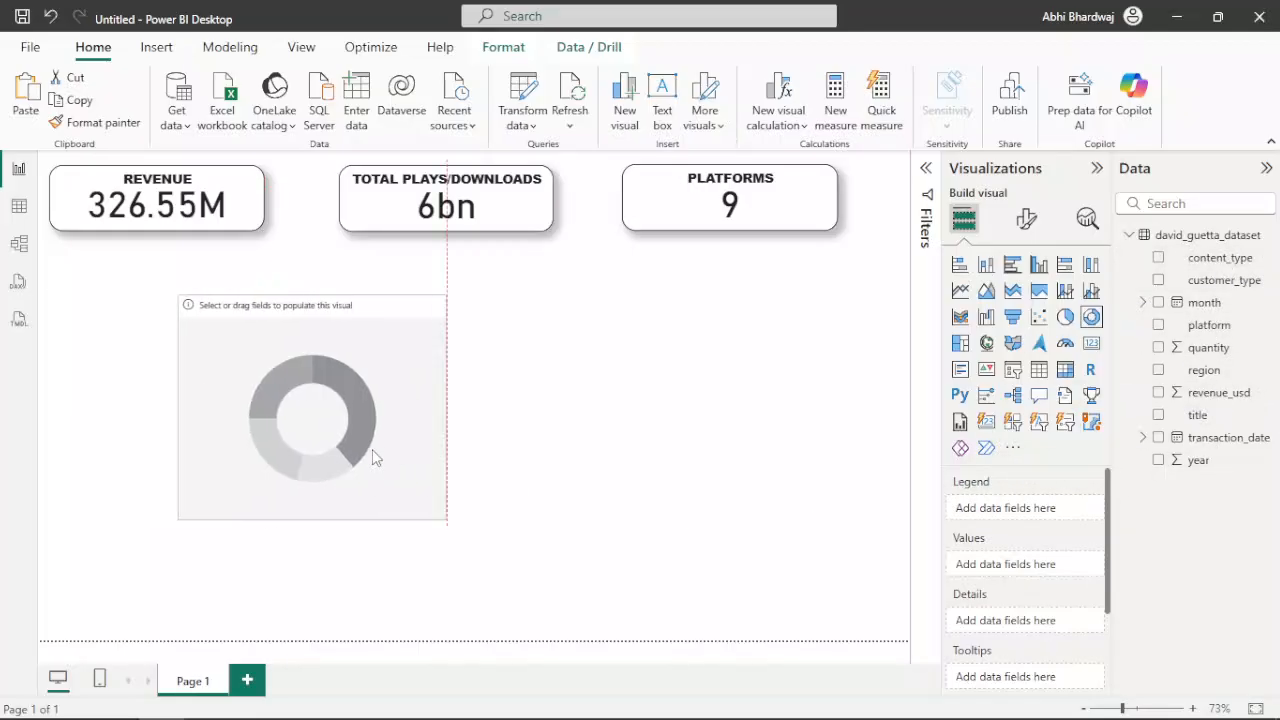
click(1066, 318)
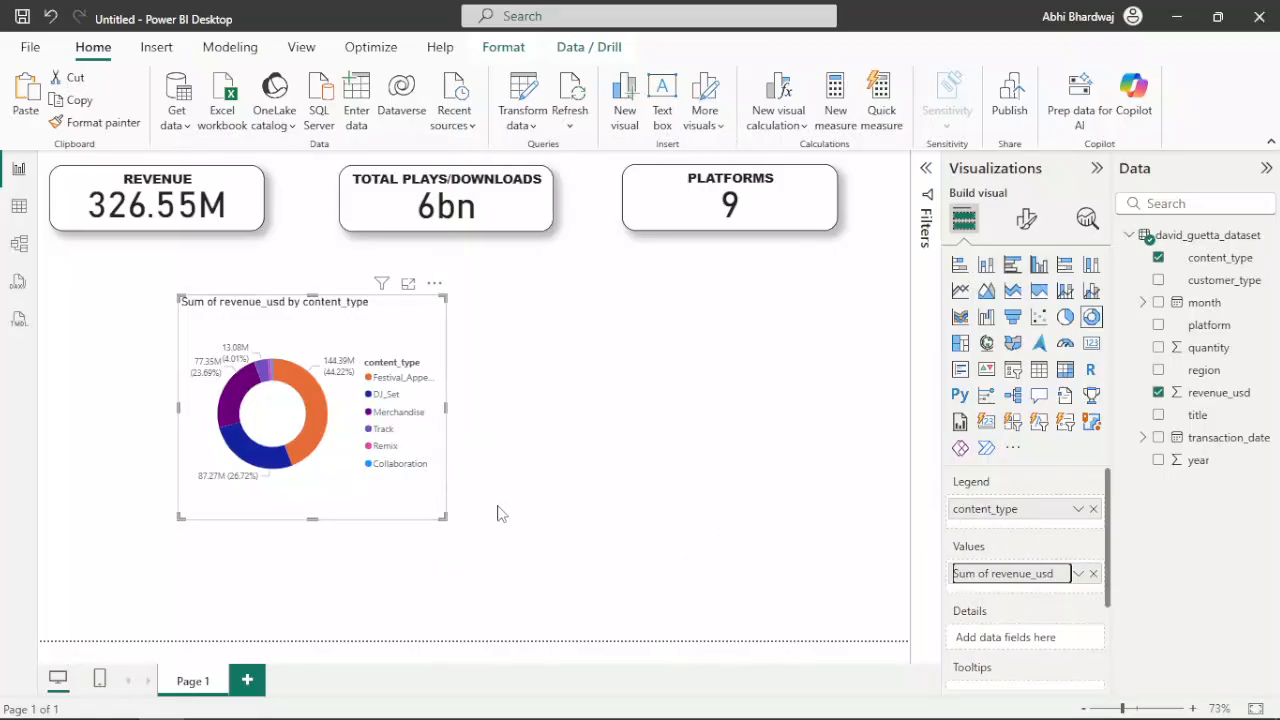
drag(447, 517, 552, 554)
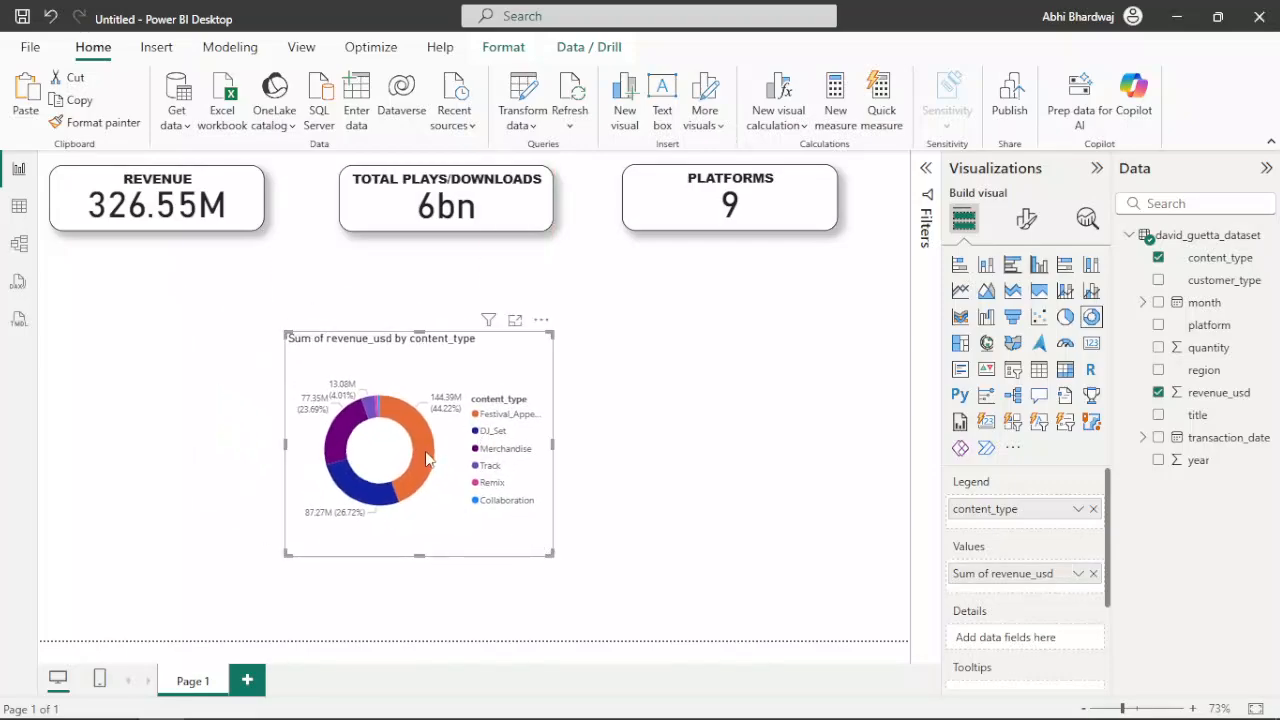
Reduce the donut chart's height and place it in the lower-left corner of the report page
mouse_move(426, 458)
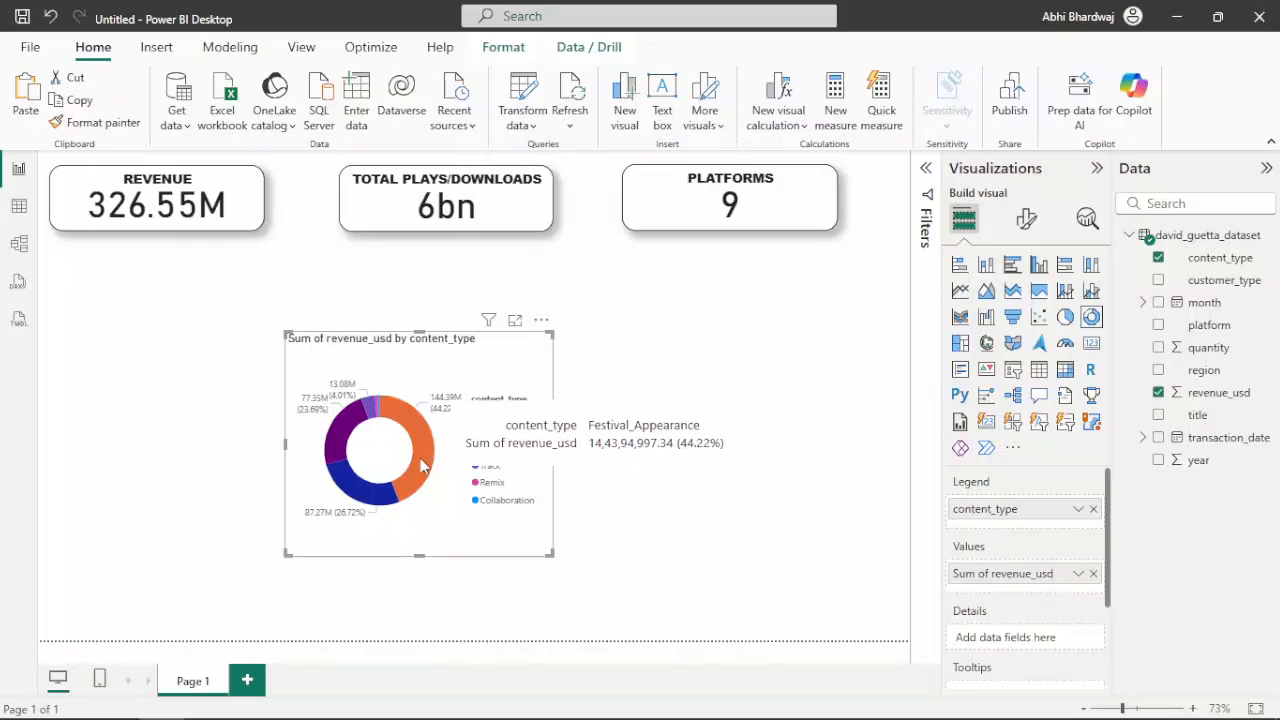
mouse_move(352, 500)
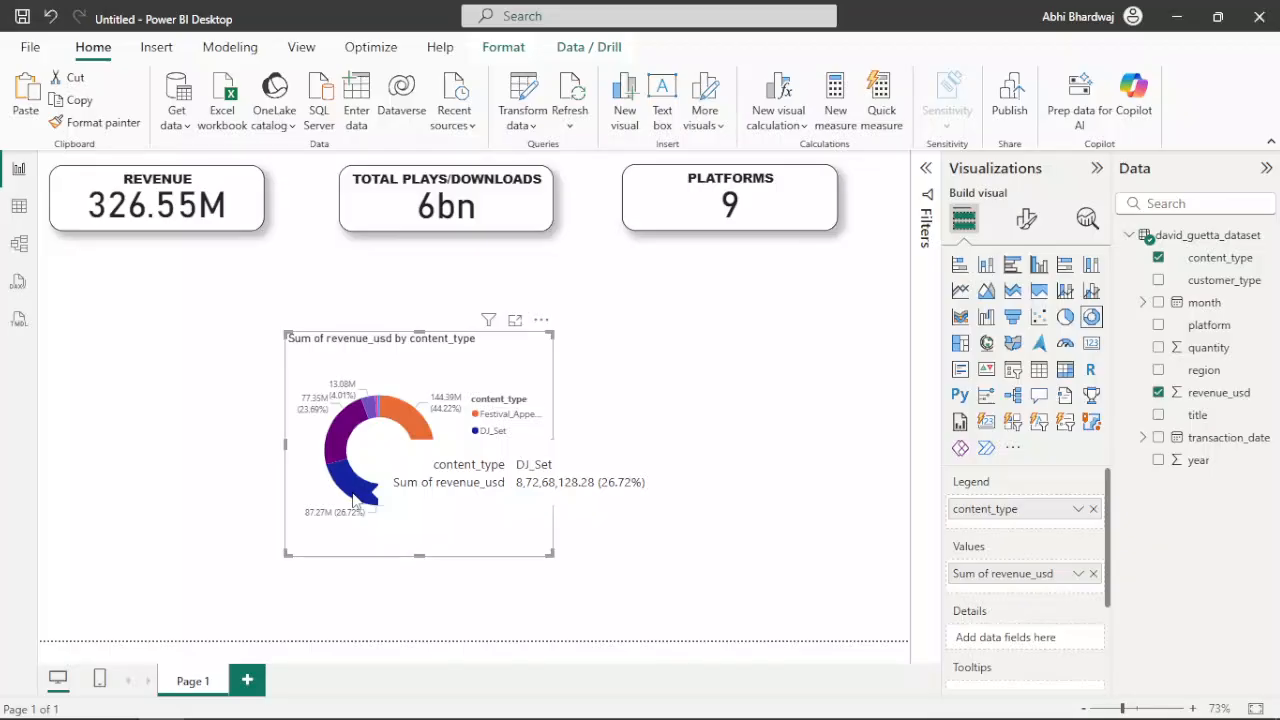
mouse_move(328, 460)
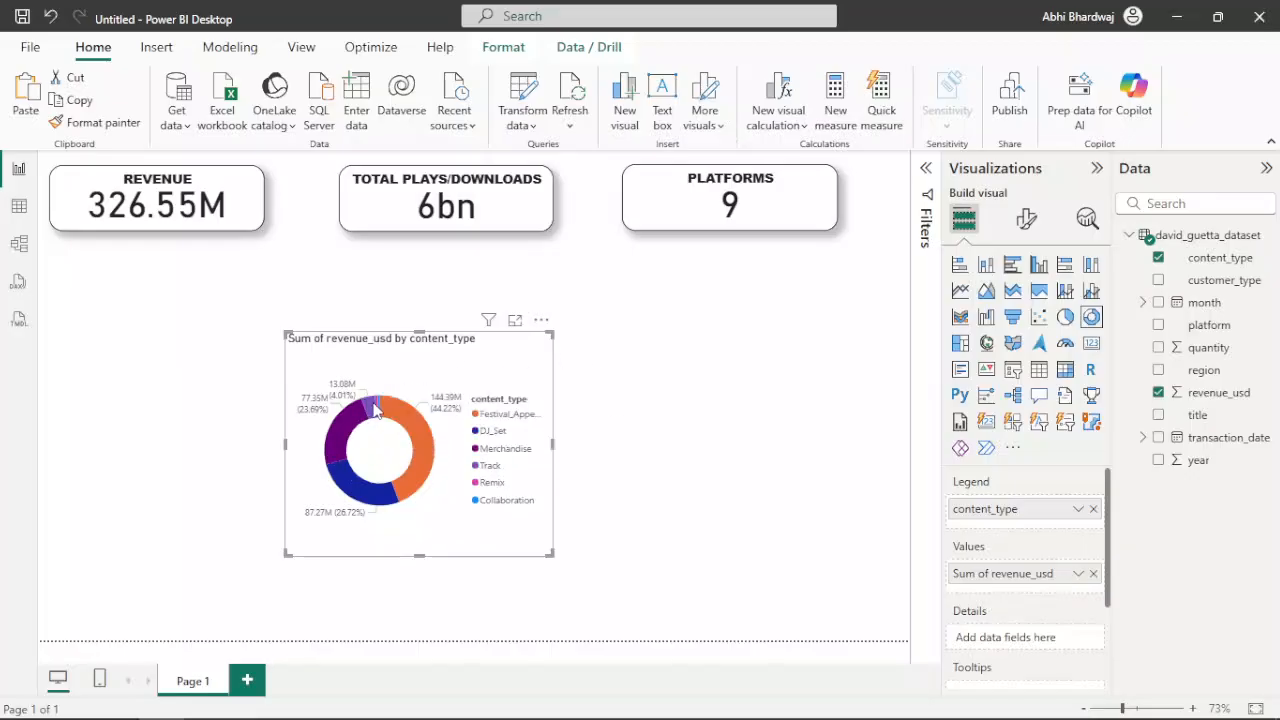
mouse_move(376, 410)
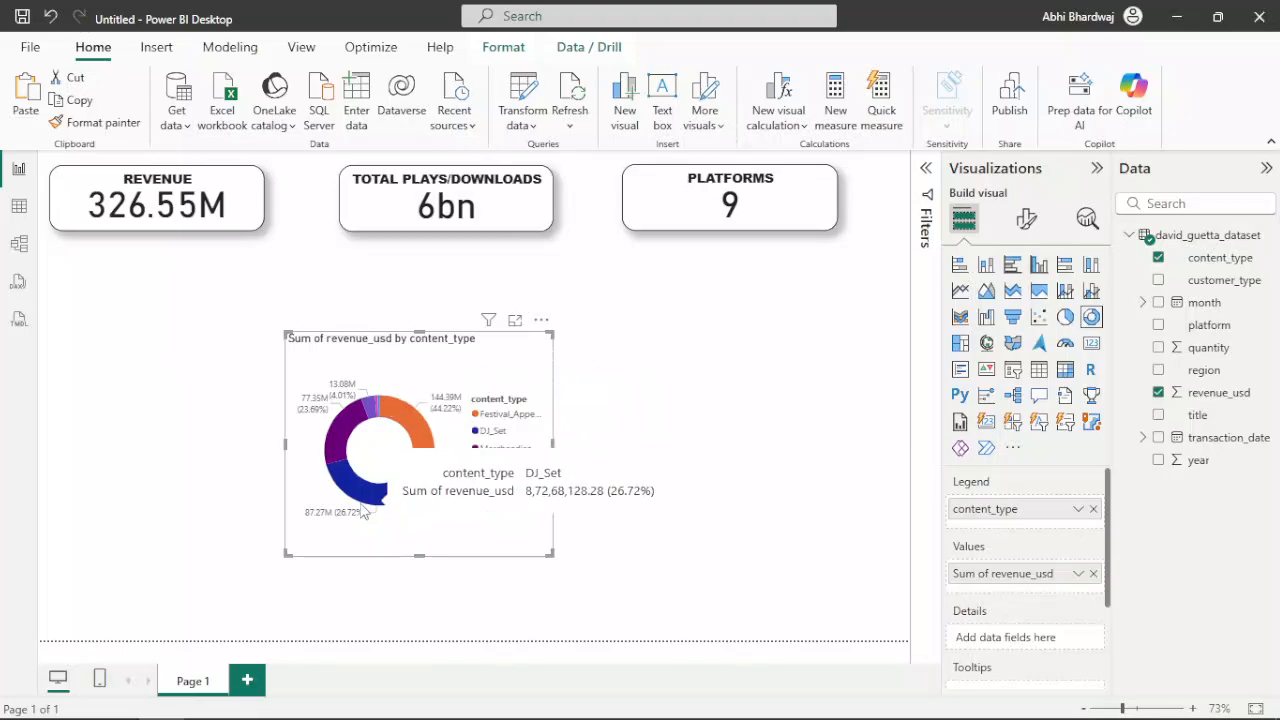
click(555, 343)
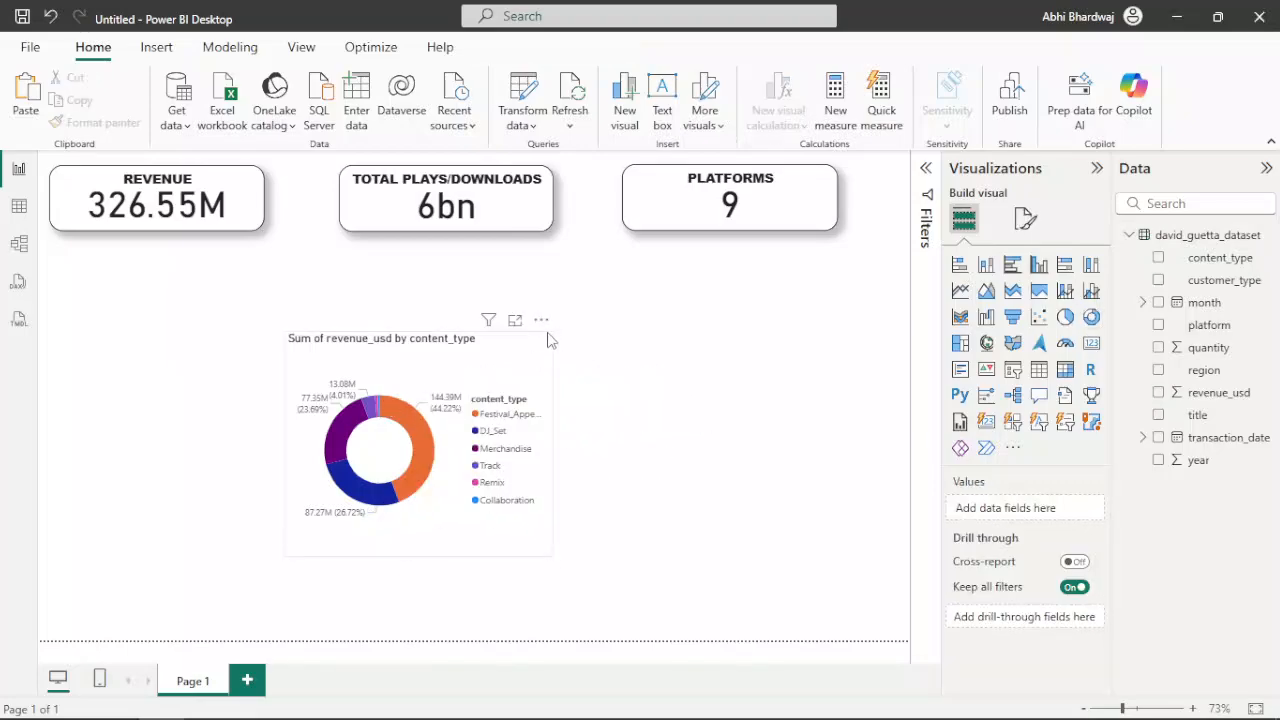
click(550, 337)
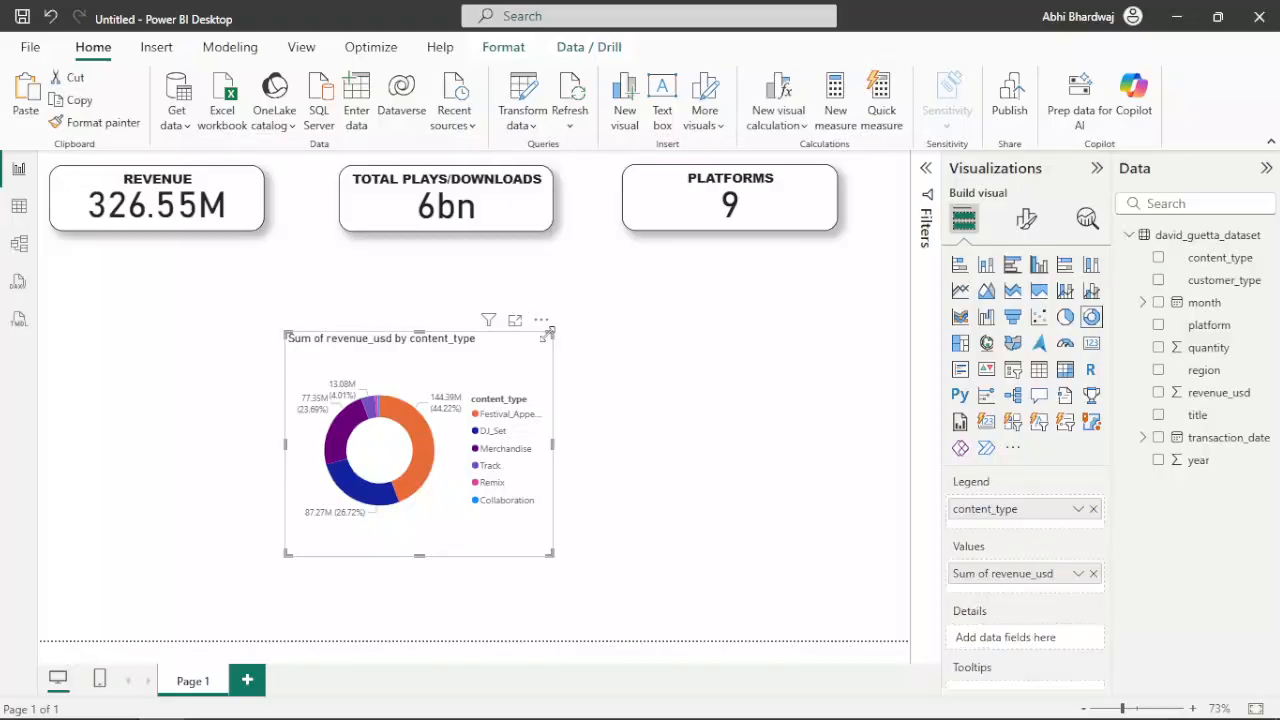
drag(552, 331, 557, 399)
drag(475, 438, 311, 485)
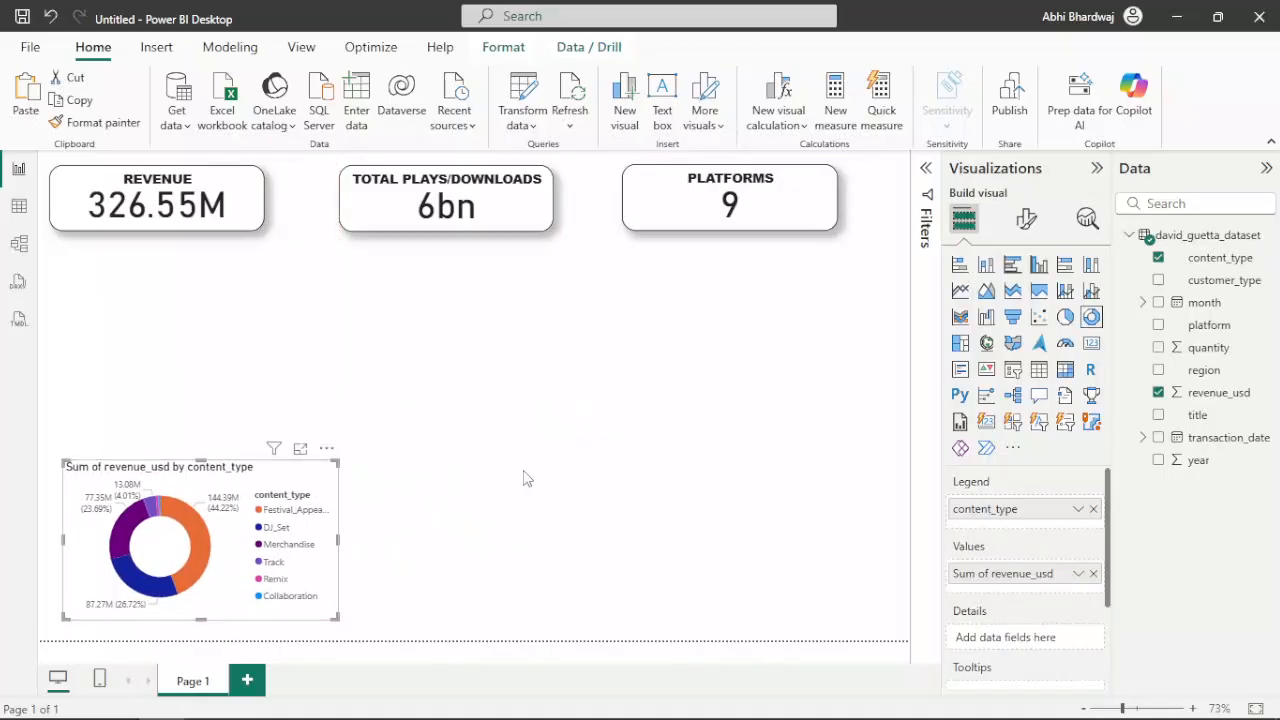
click(523, 478)
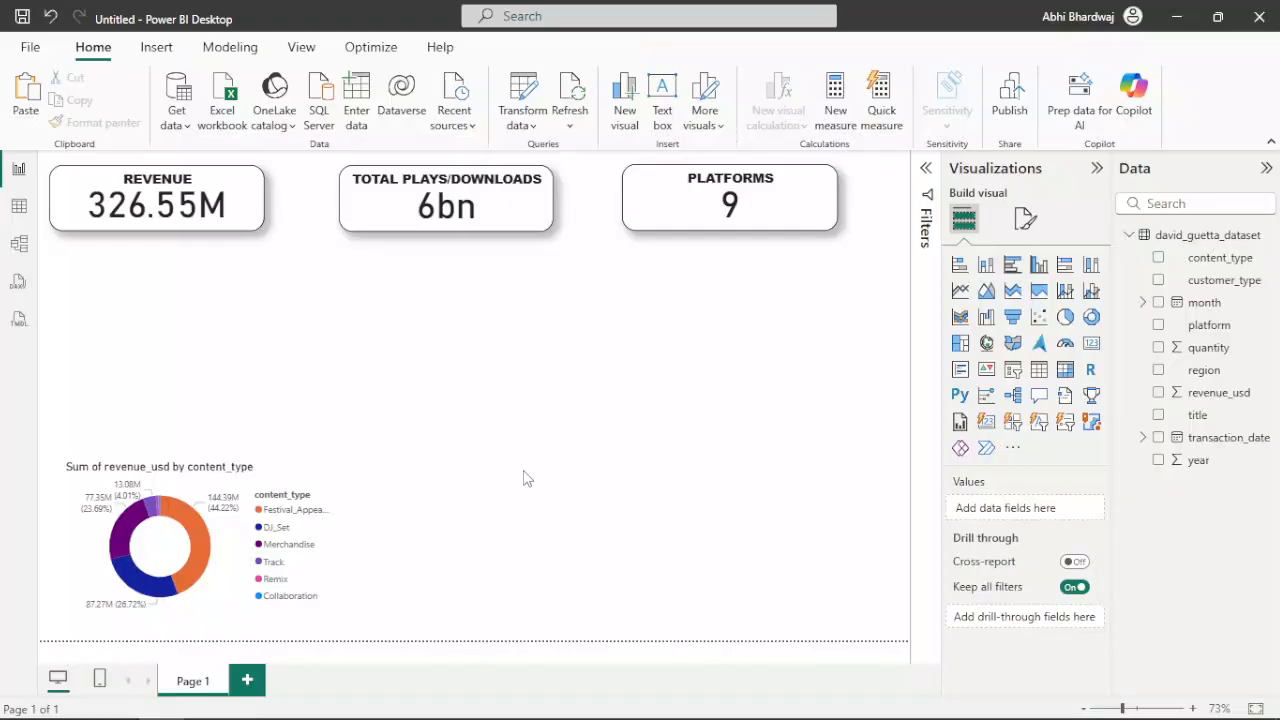
Add a line chart of revenue_usd by month with content_type as legend, and fit it beside the donut chart at the same height
key(ctrl+v)
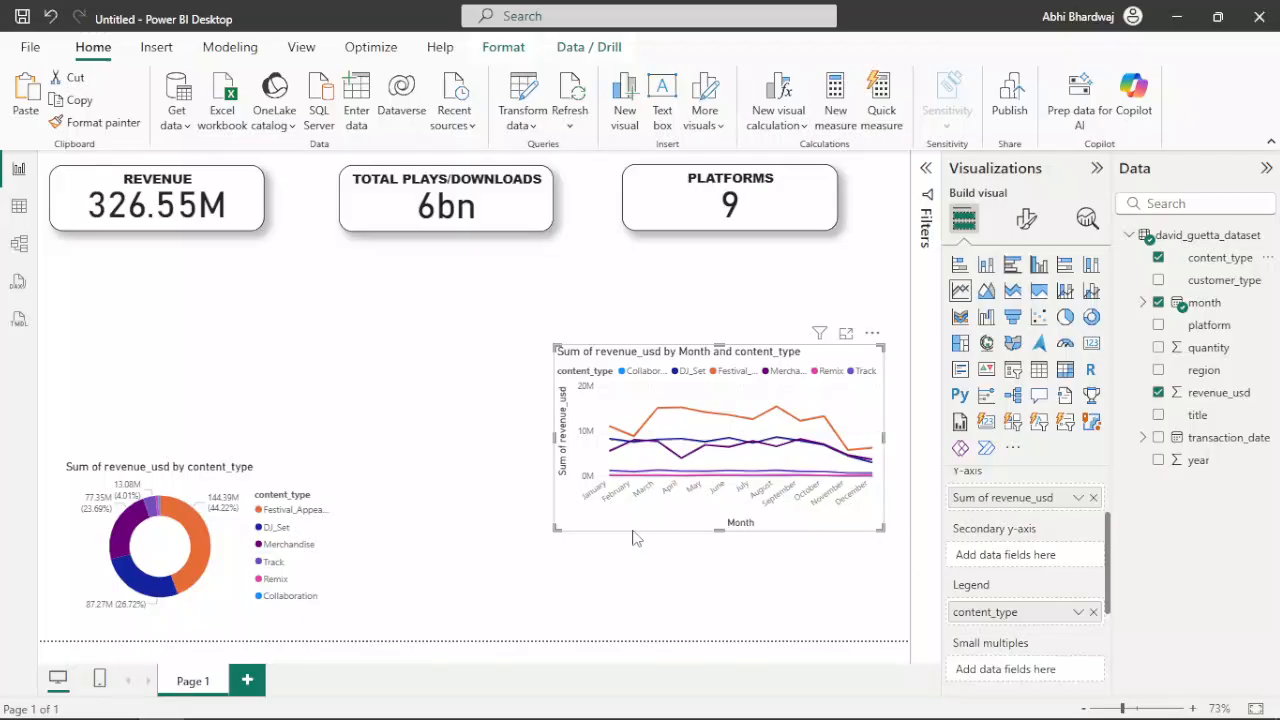
drag(564, 516, 505, 604)
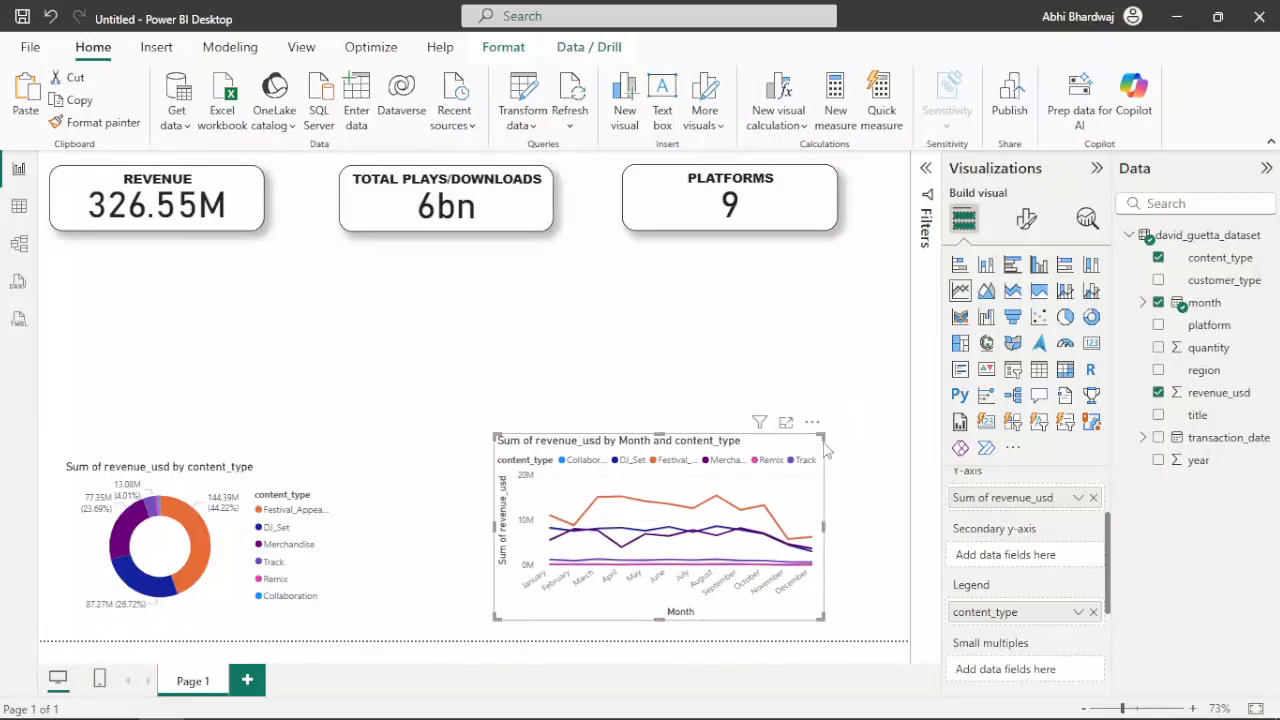
drag(822, 434, 827, 460)
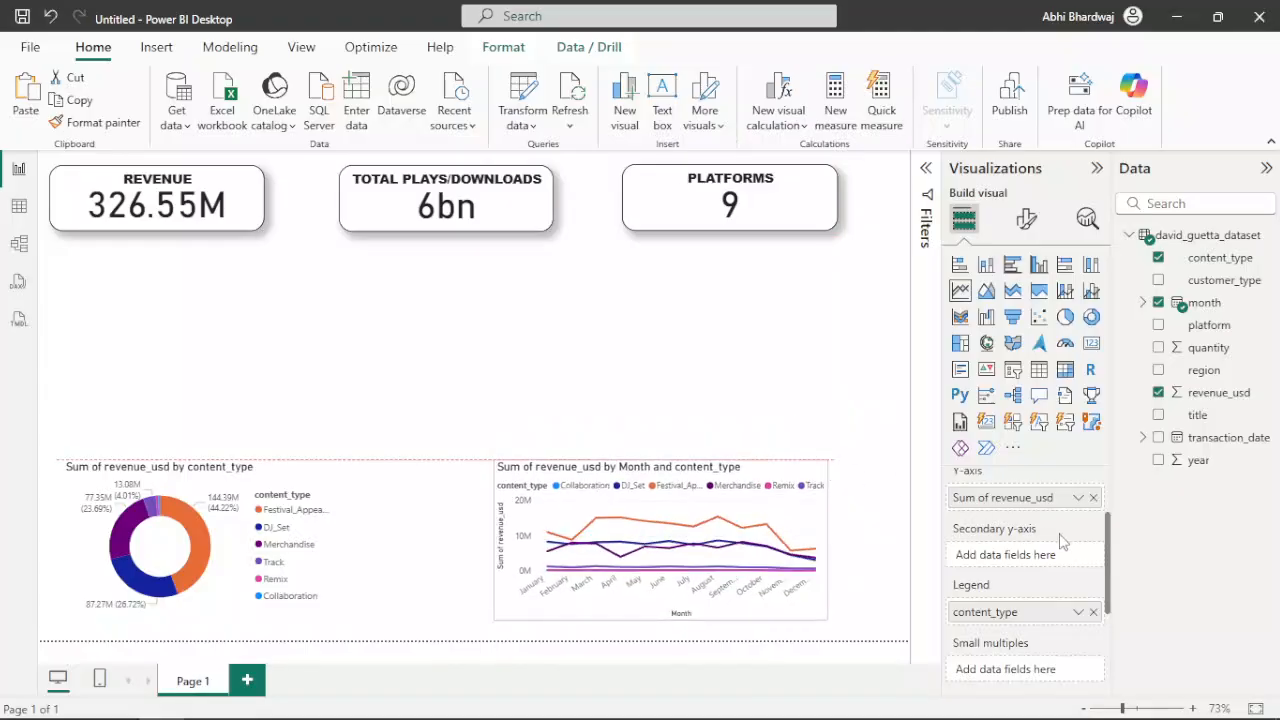
scroll(1058, 540, up, 1)
scroll(1062, 540, up, 1)
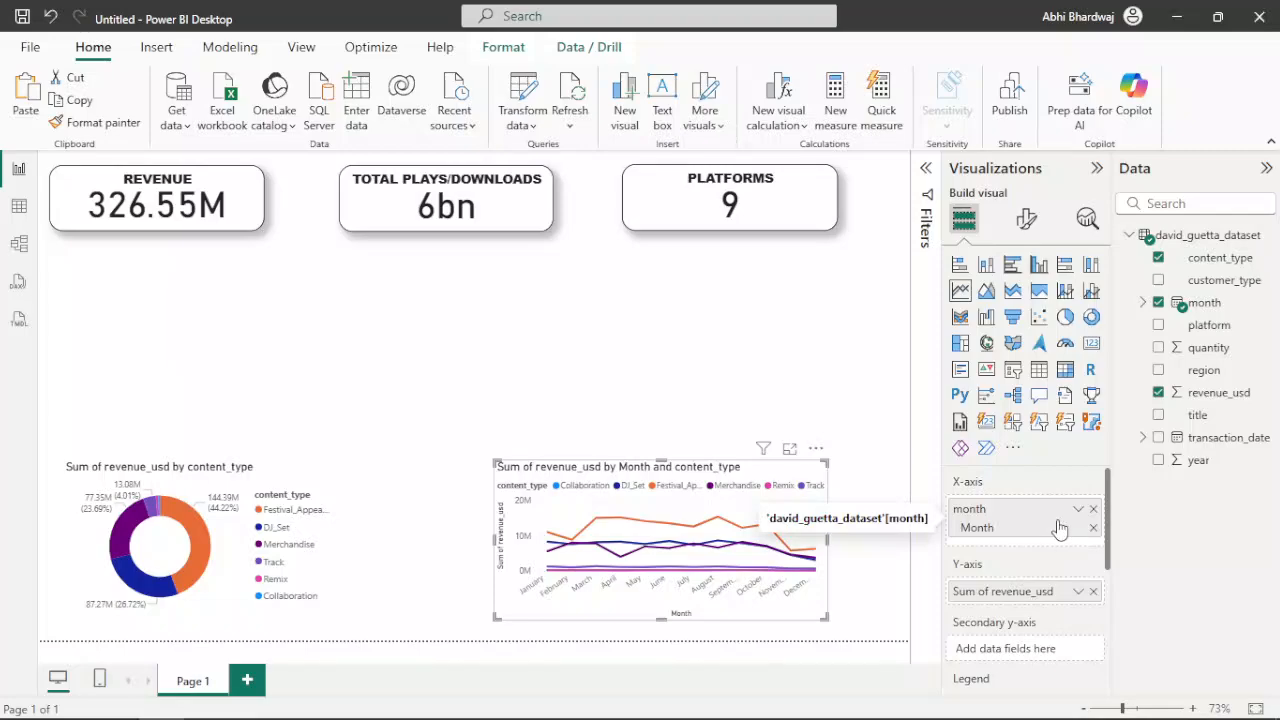
scroll(1058, 530, down, 2)
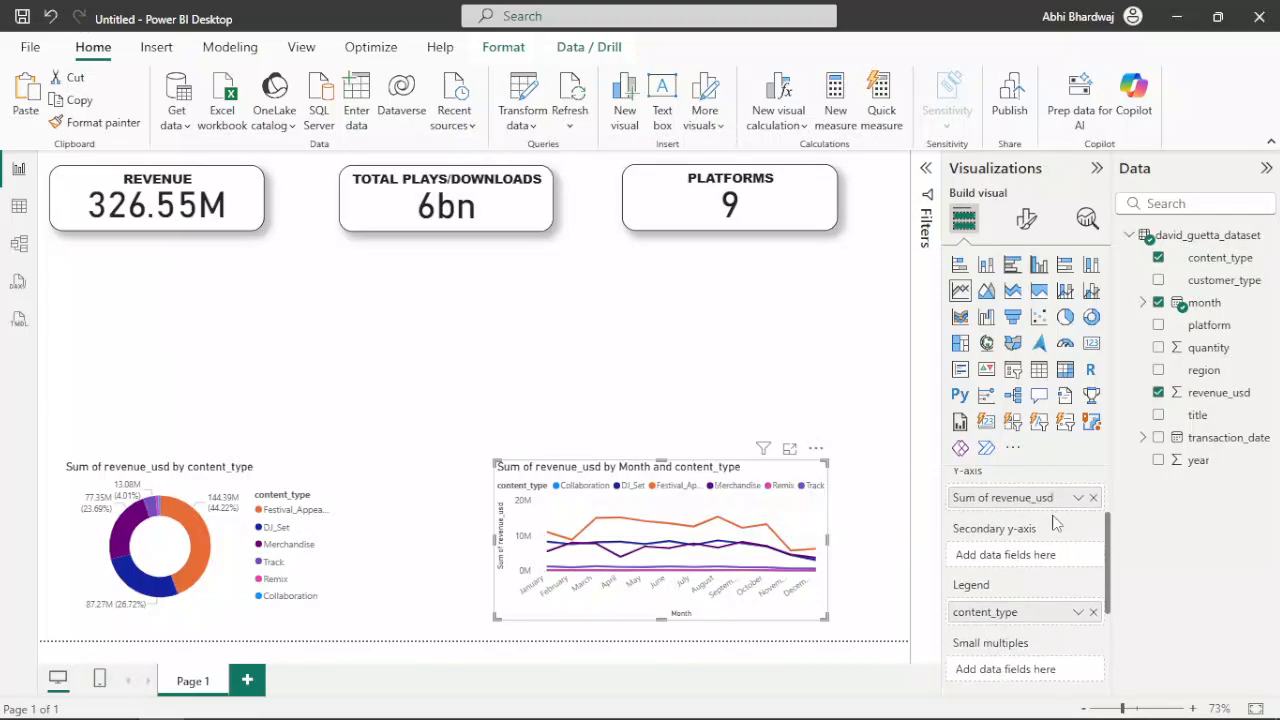
scroll(1043, 525, down, 2)
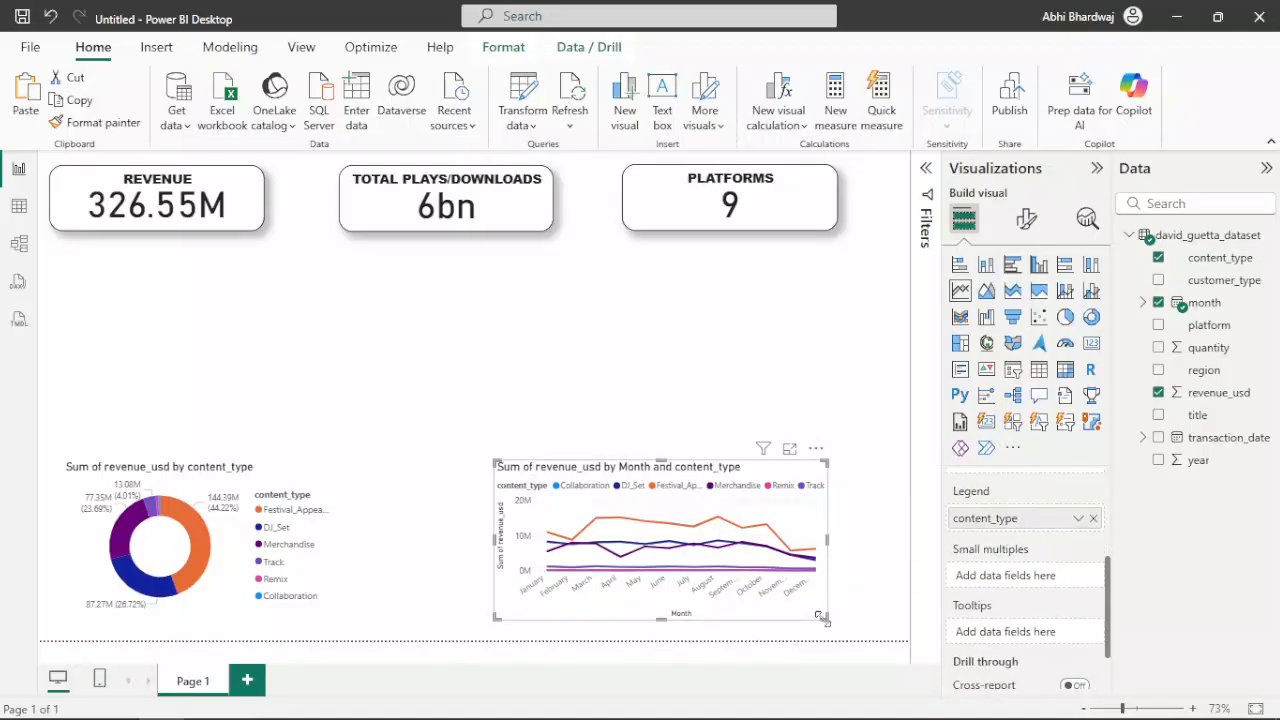
scroll(1025, 604, up, 2)
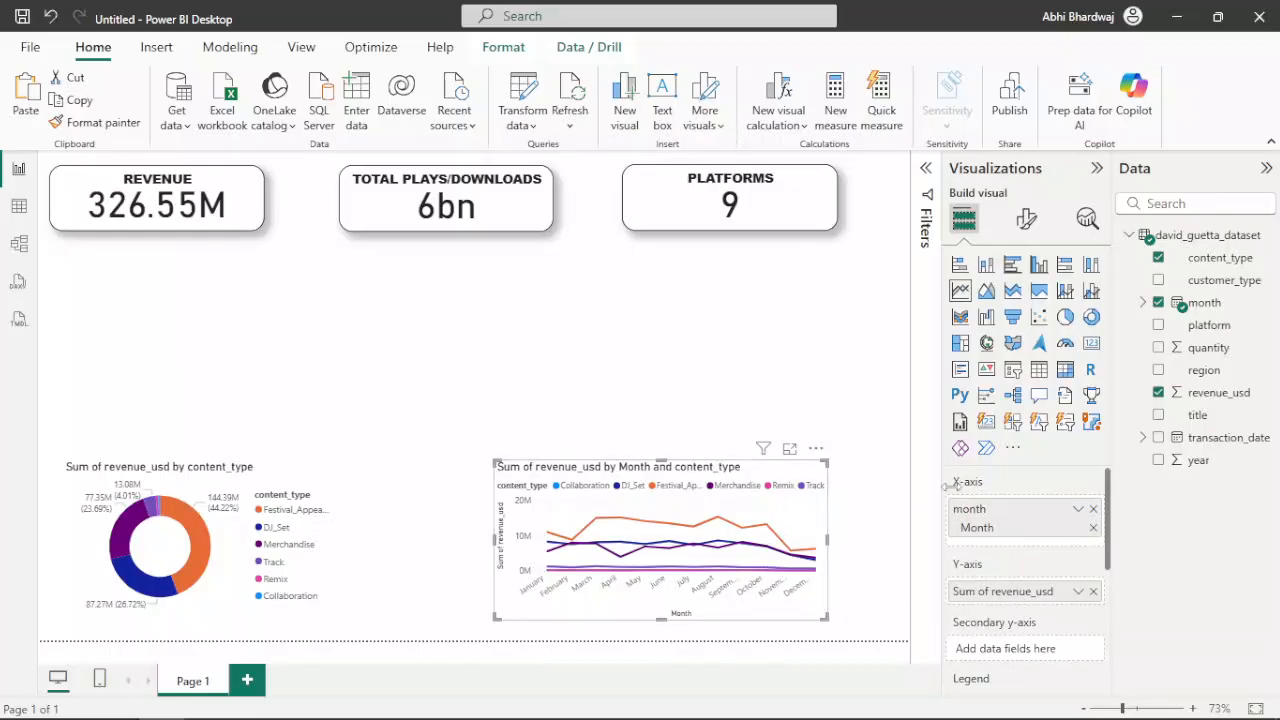
Change the line chart's title to REVENUE BY MONTH AND CONTENT TYPE
click(1027, 220)
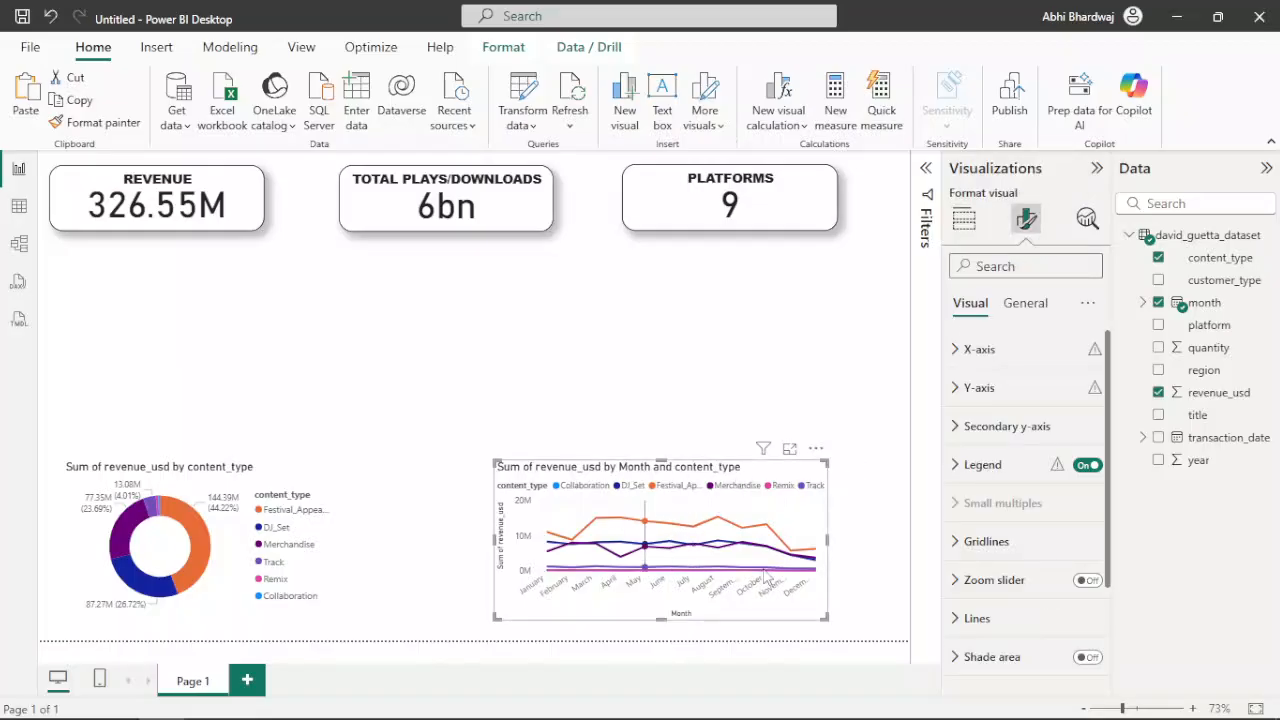
click(1021, 306)
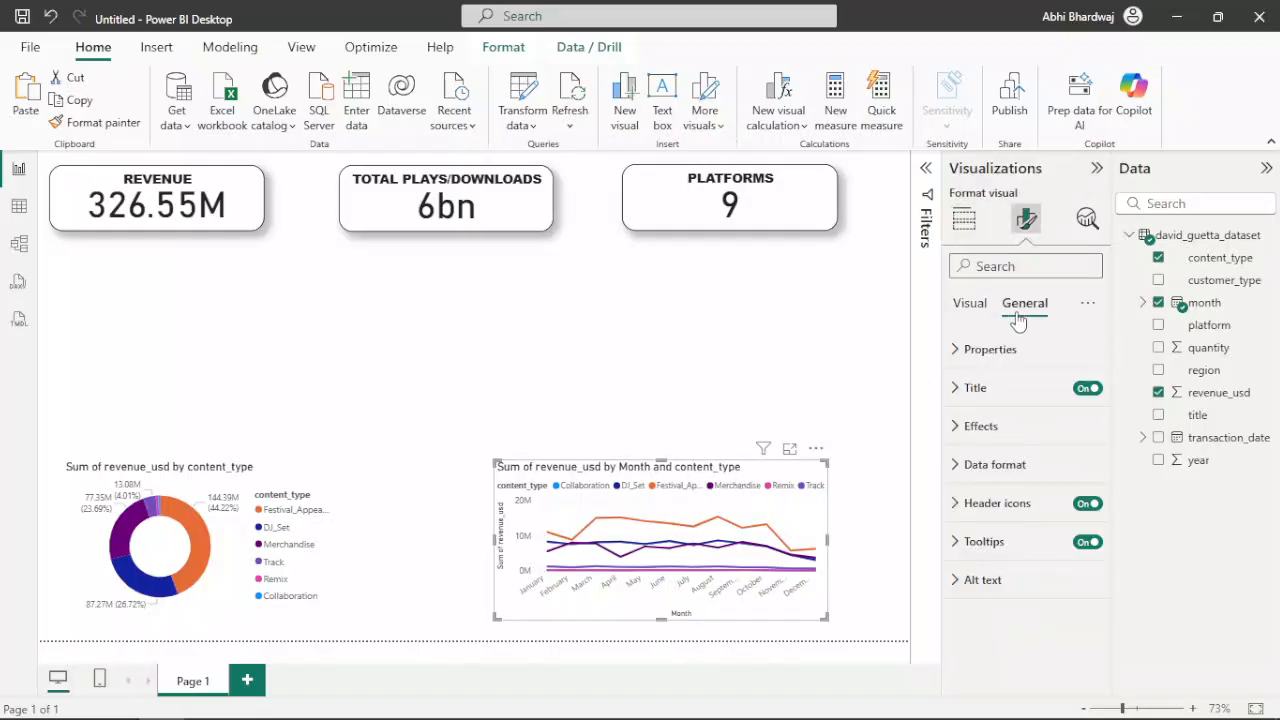
click(968, 392)
click(1012, 482)
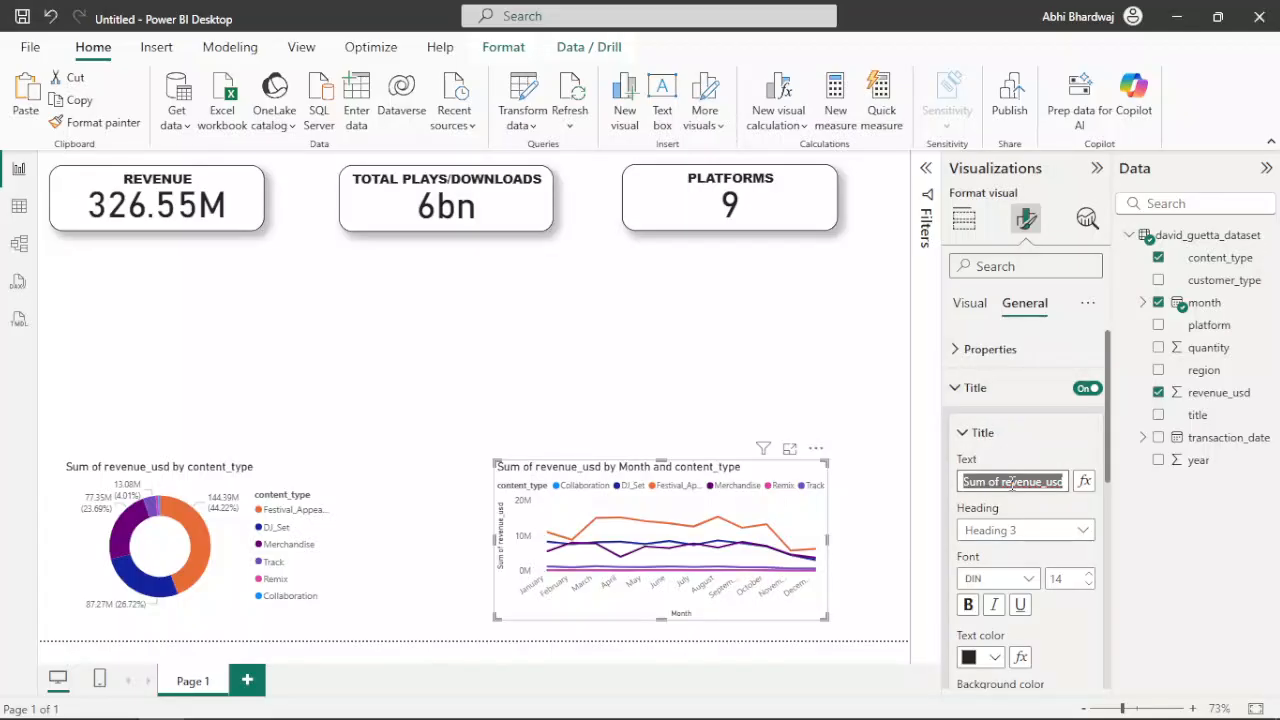
text(Revenue BY MONTH AND)
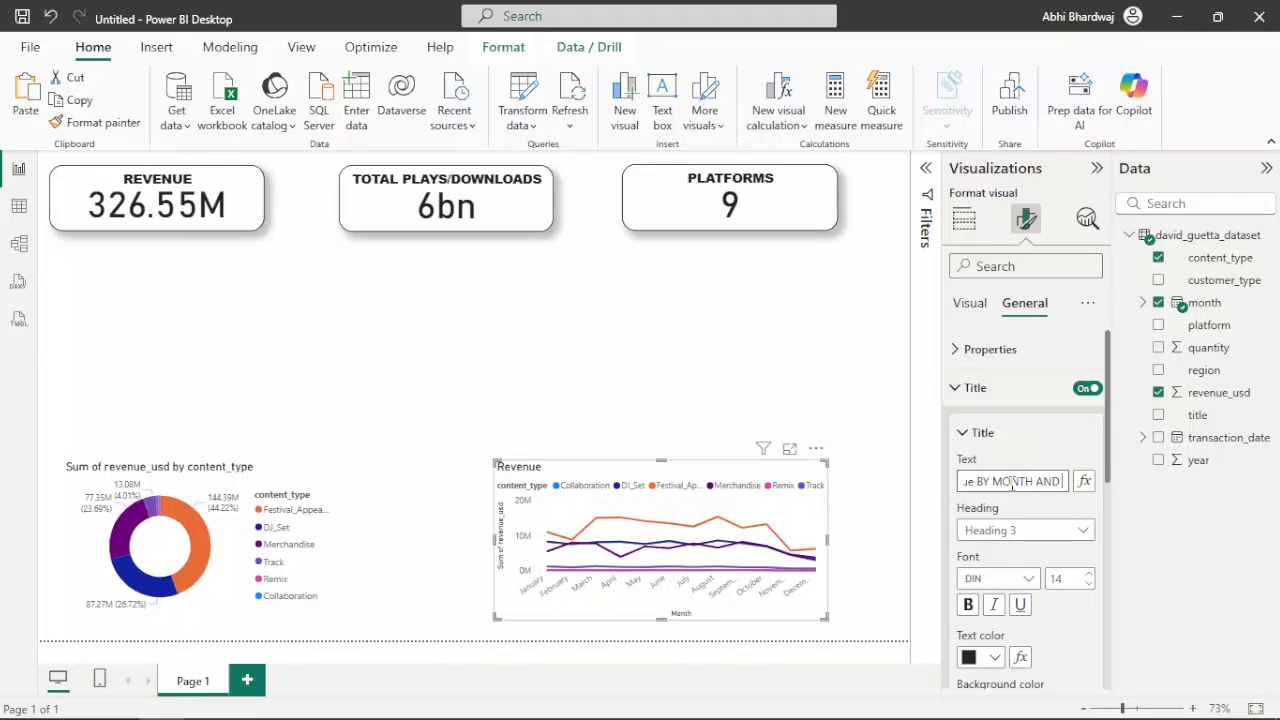
text( CONTENT TYPE)
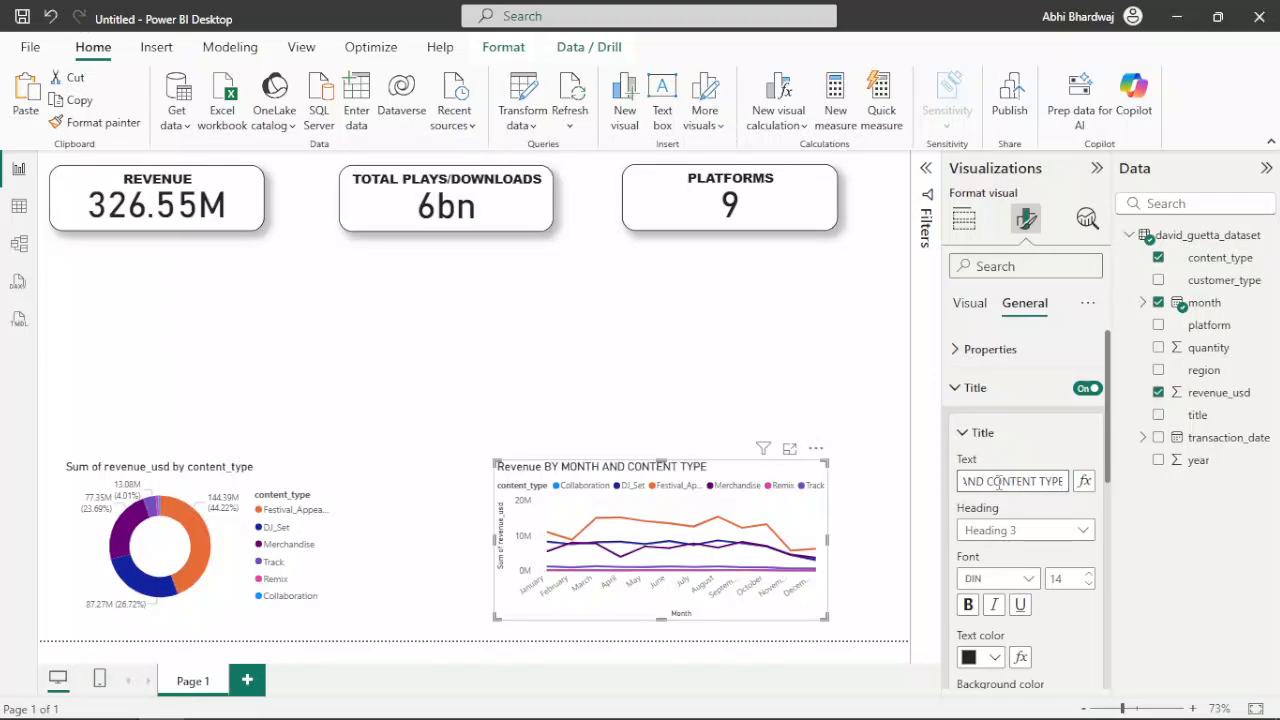
key(Home)
double_click(998, 483)
text(REVE)
text(NUE)
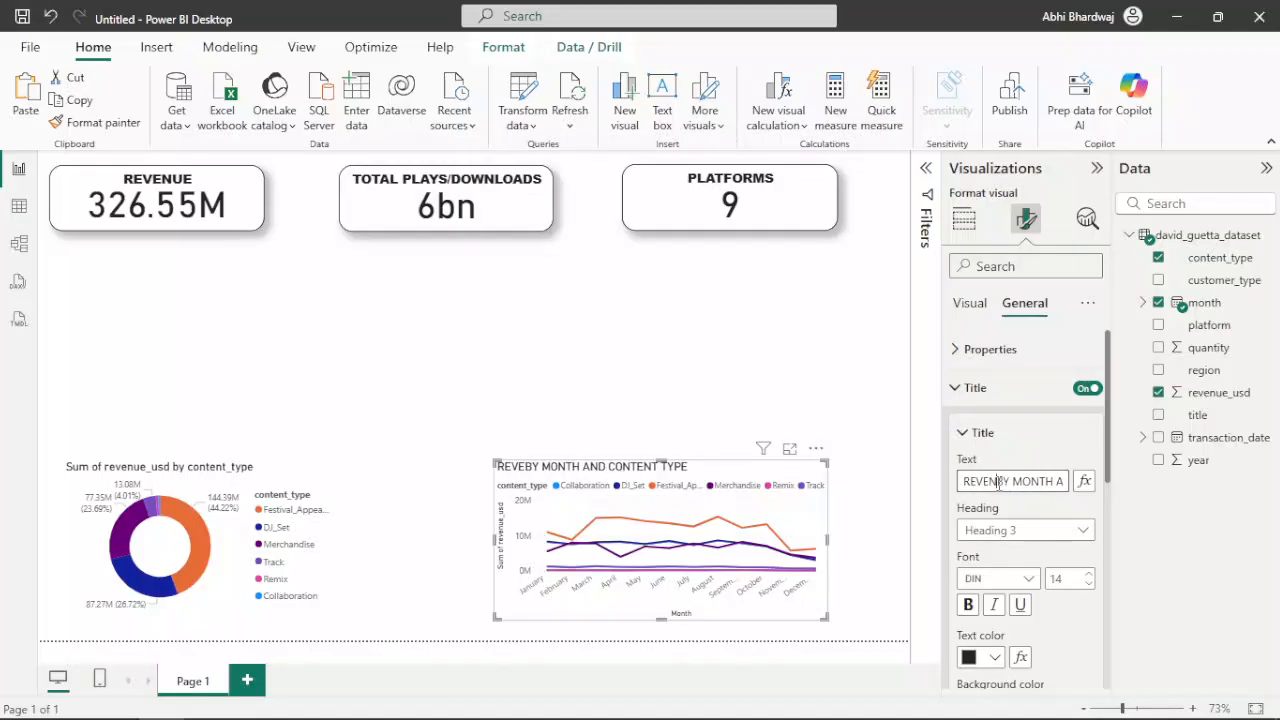
Set the line chart title's font to Arial Black and center the title horizontally
click(1000, 530)
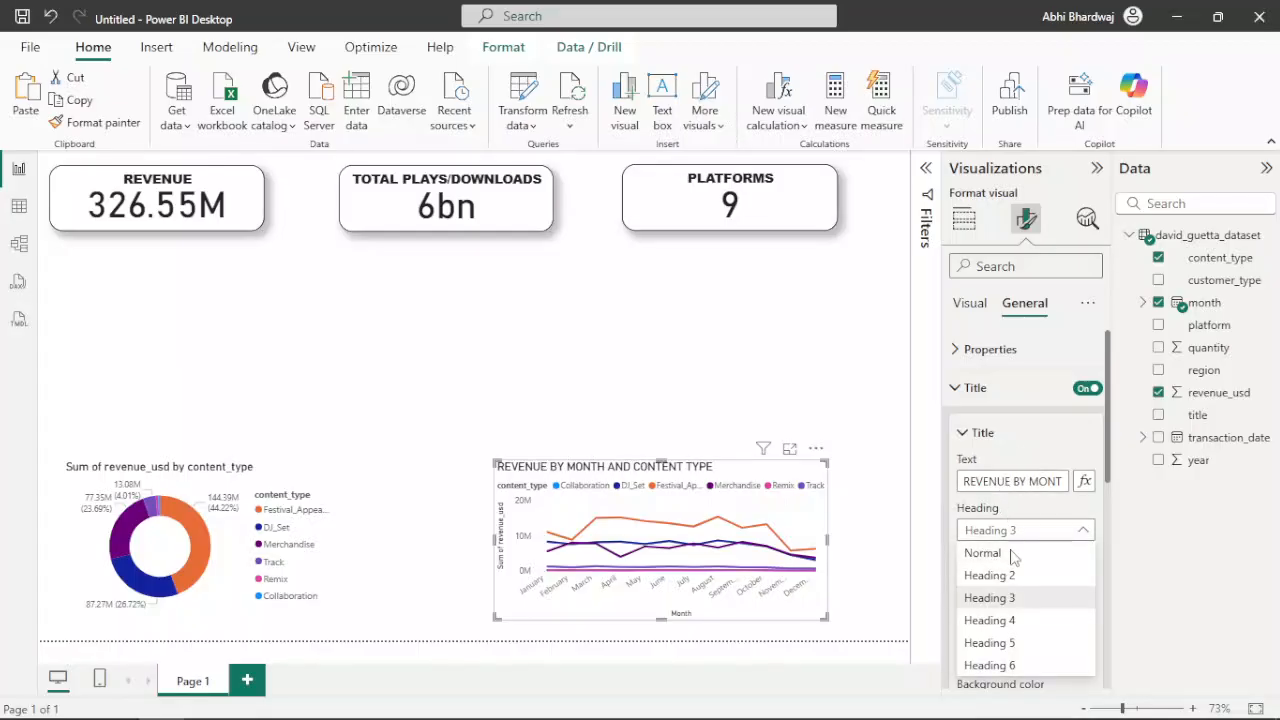
click(1012, 535)
click(1005, 578)
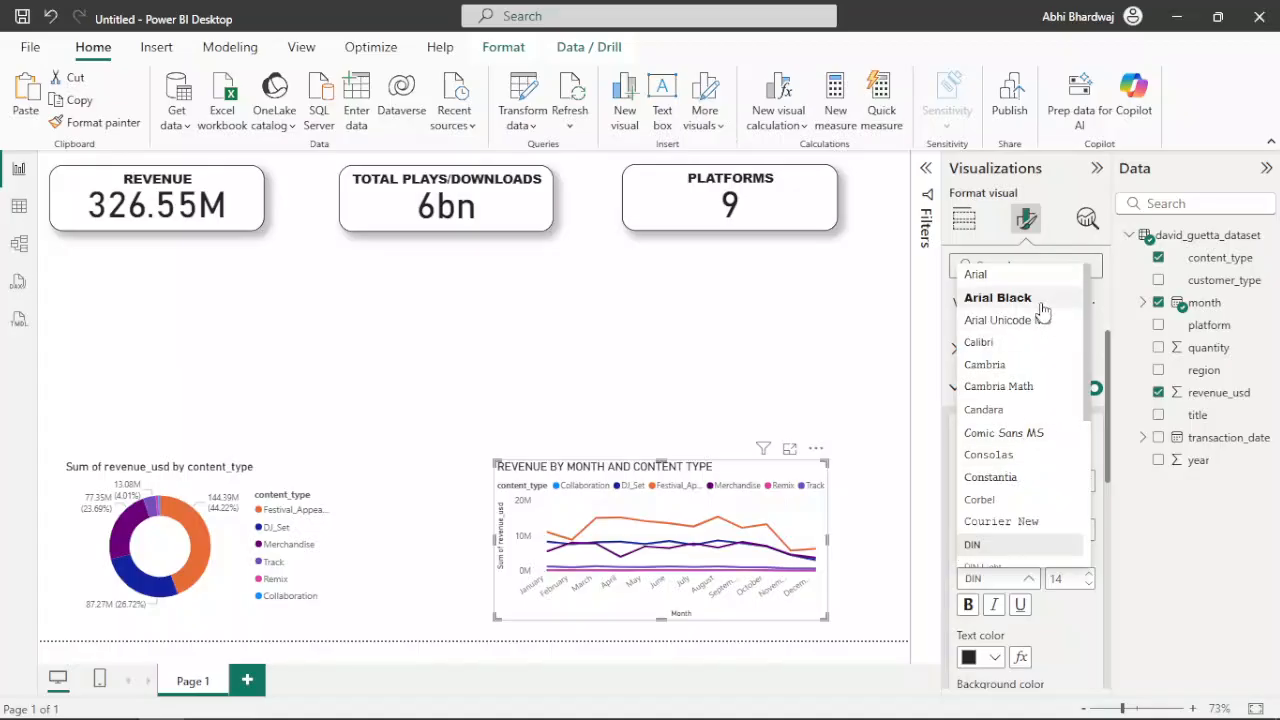
click(1035, 300)
scroll(1075, 628, down, 2)
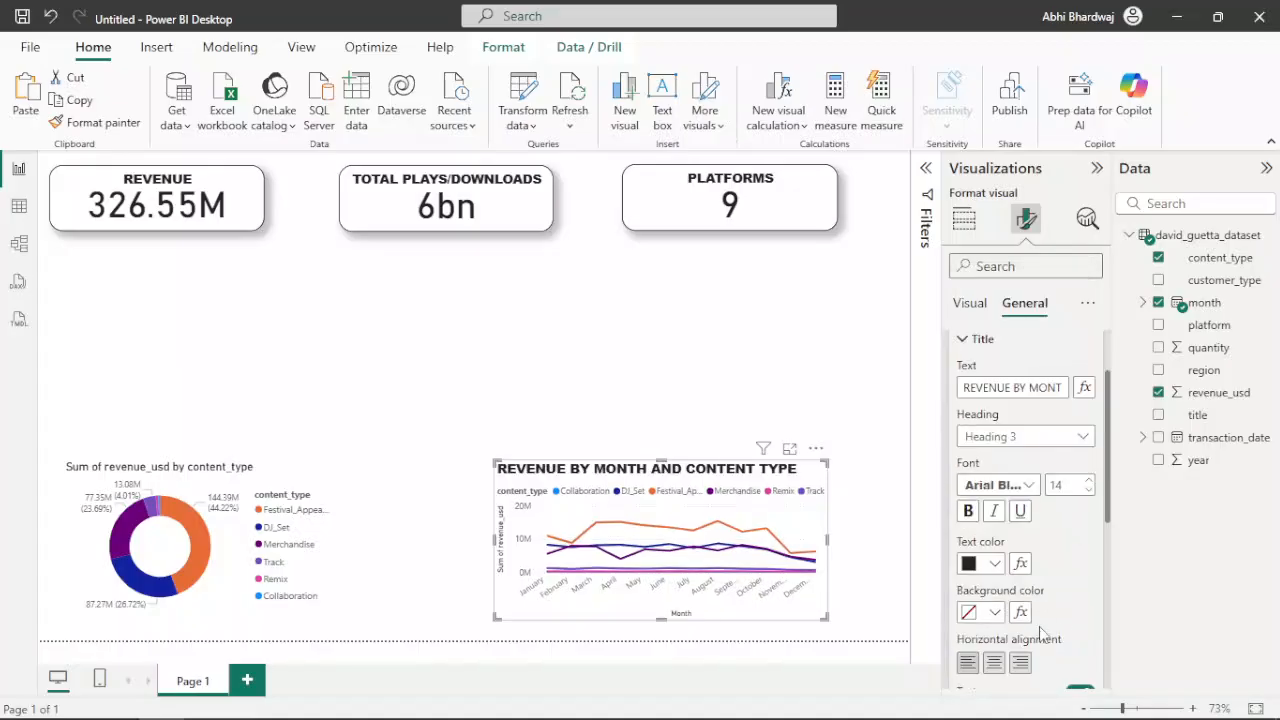
click(993, 662)
scroll(1079, 592, down, 4)
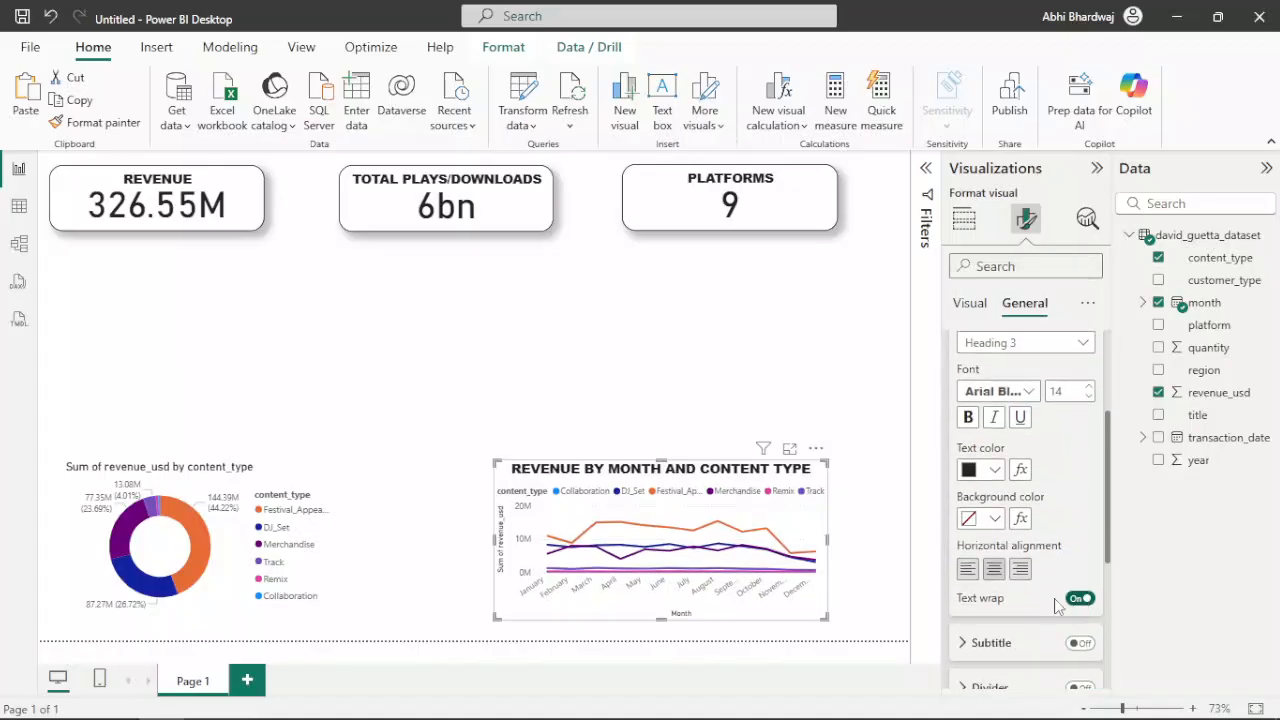
Give the line chart a shadow and a visual border with 20 px rounded corners
scroll(1052, 600, down, 4)
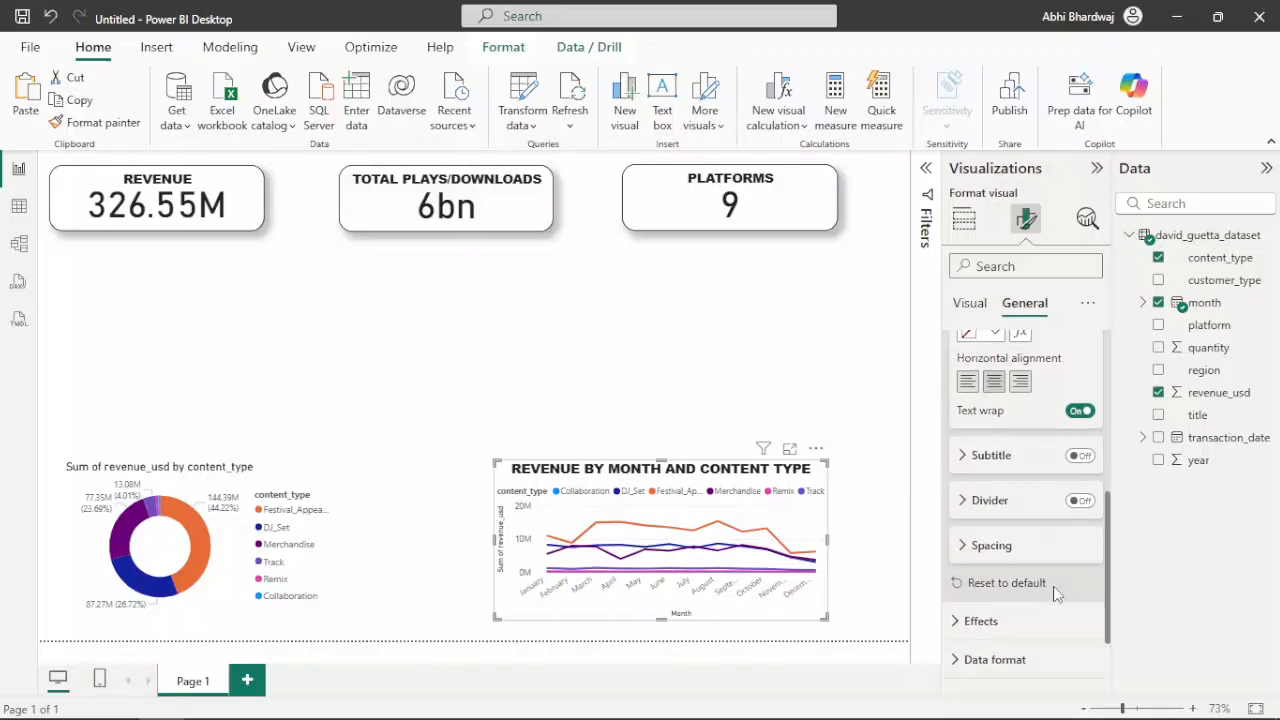
click(1021, 540)
scroll(1052, 592, down, 5)
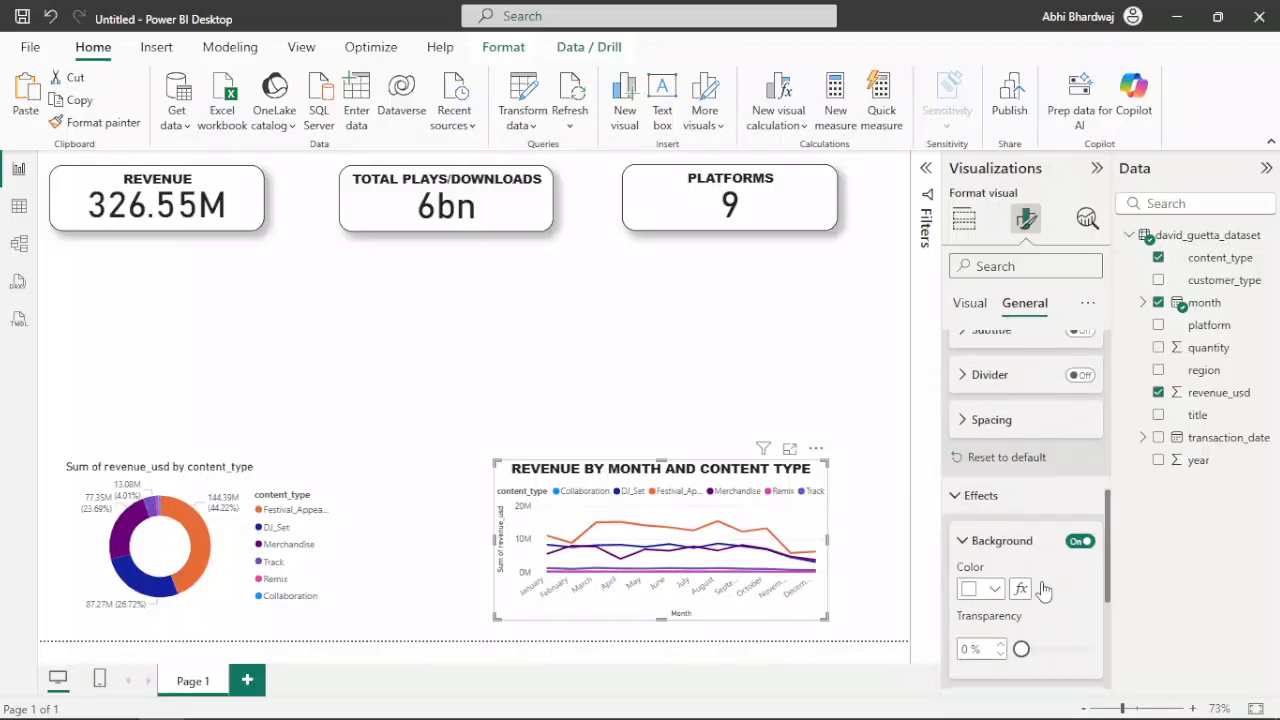
click(1080, 457)
click(1080, 502)
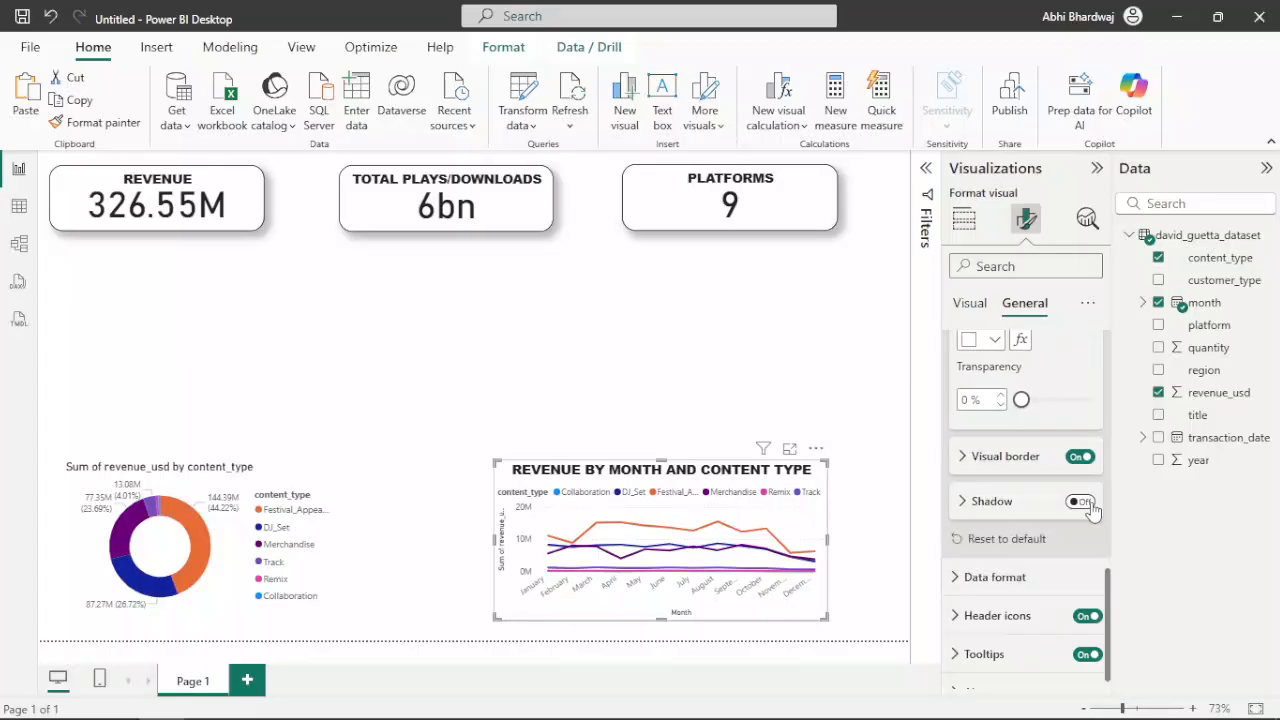
click(991, 509)
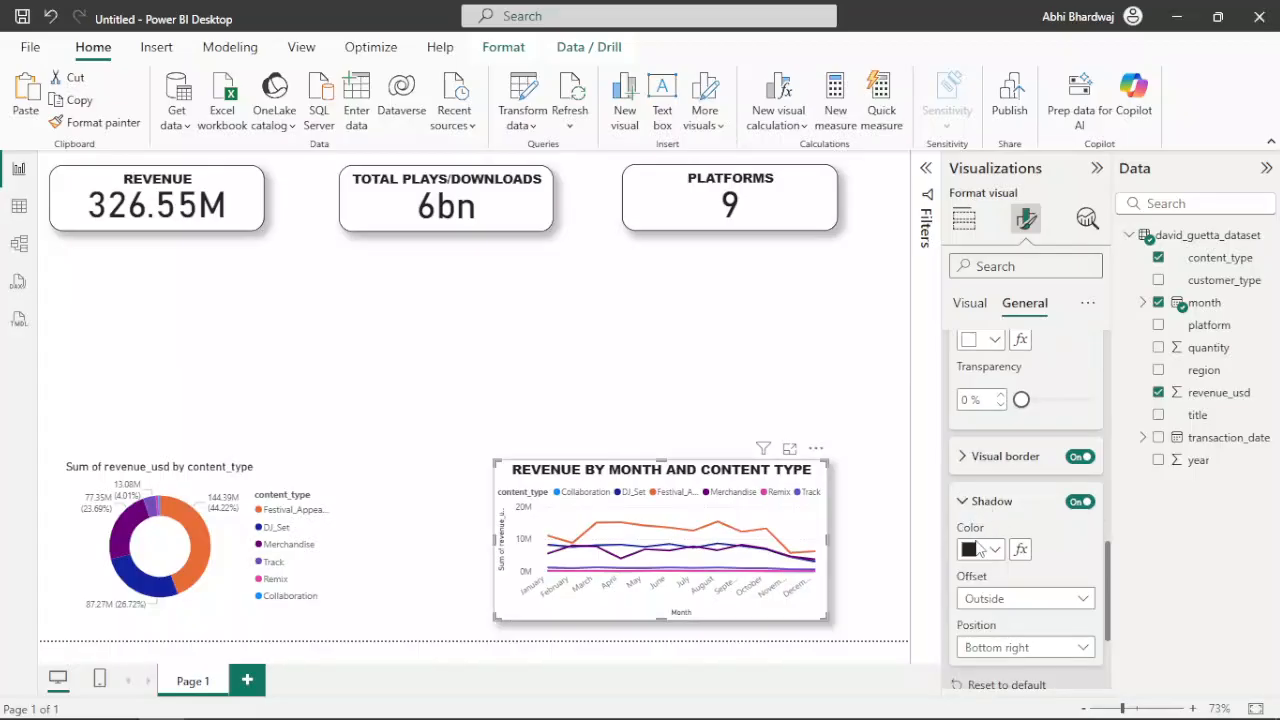
click(1003, 466)
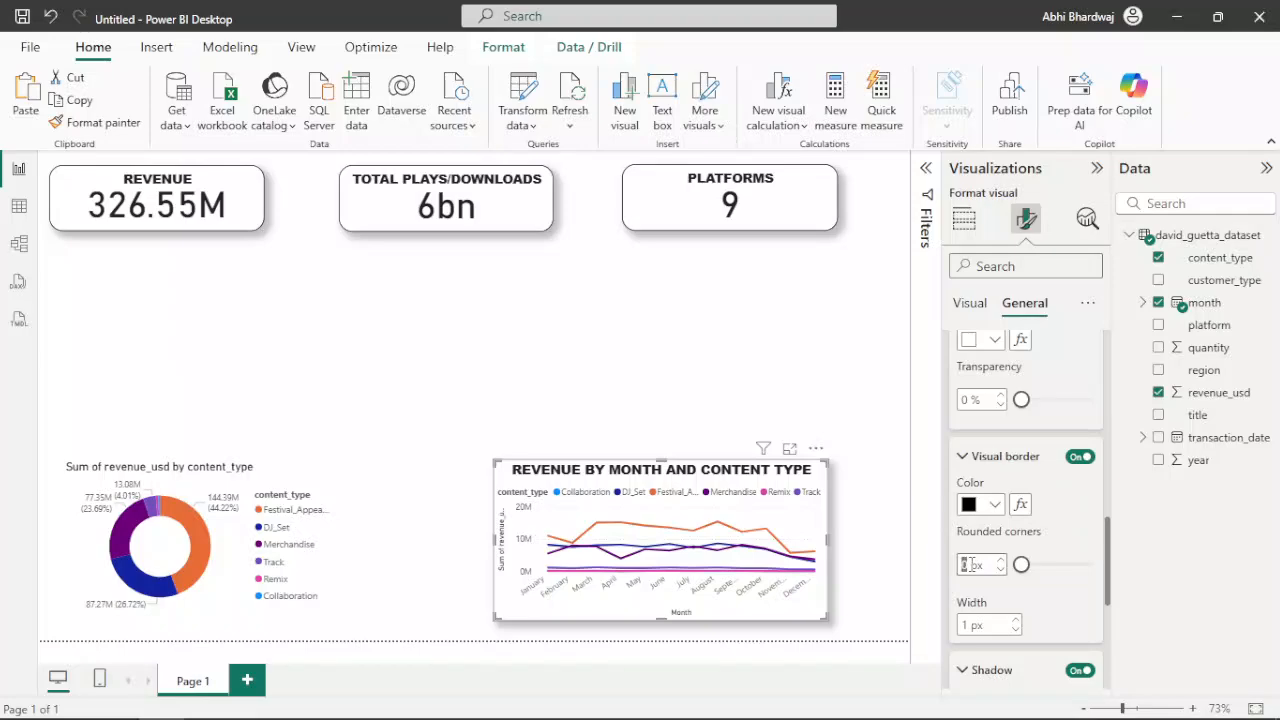
drag(1021, 565, 1066, 565)
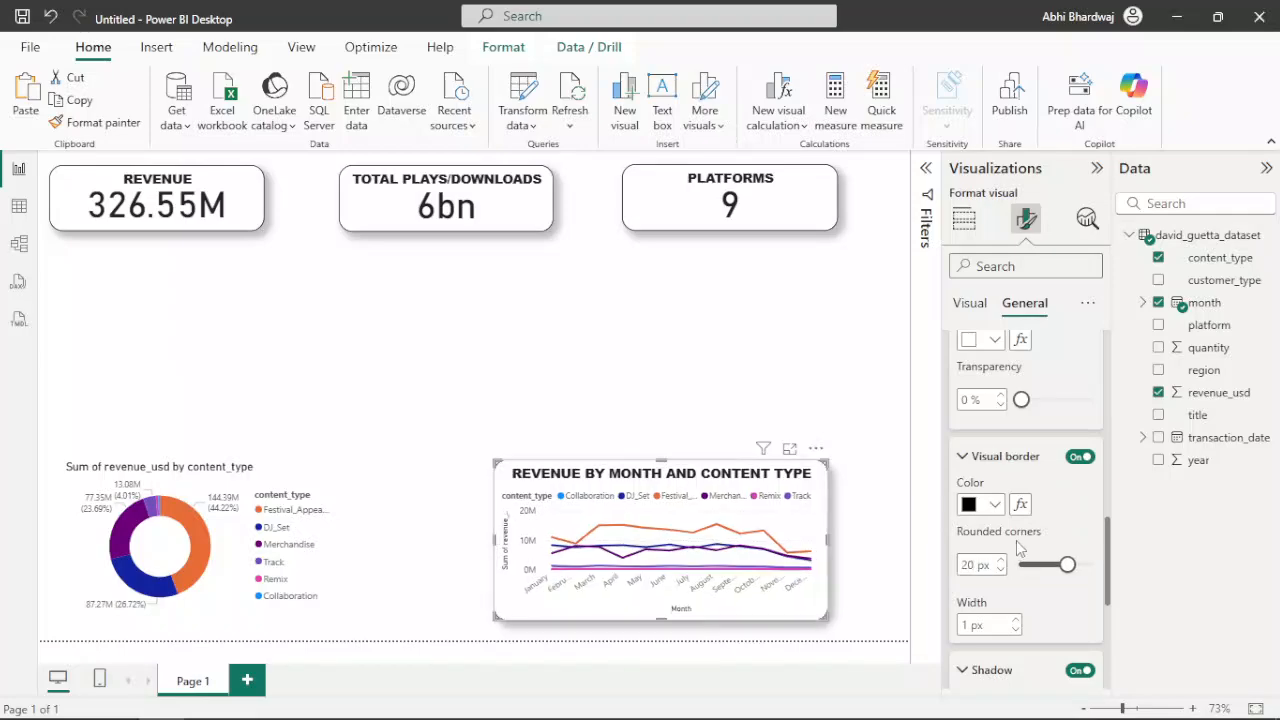
scroll(1019, 547, down, 5)
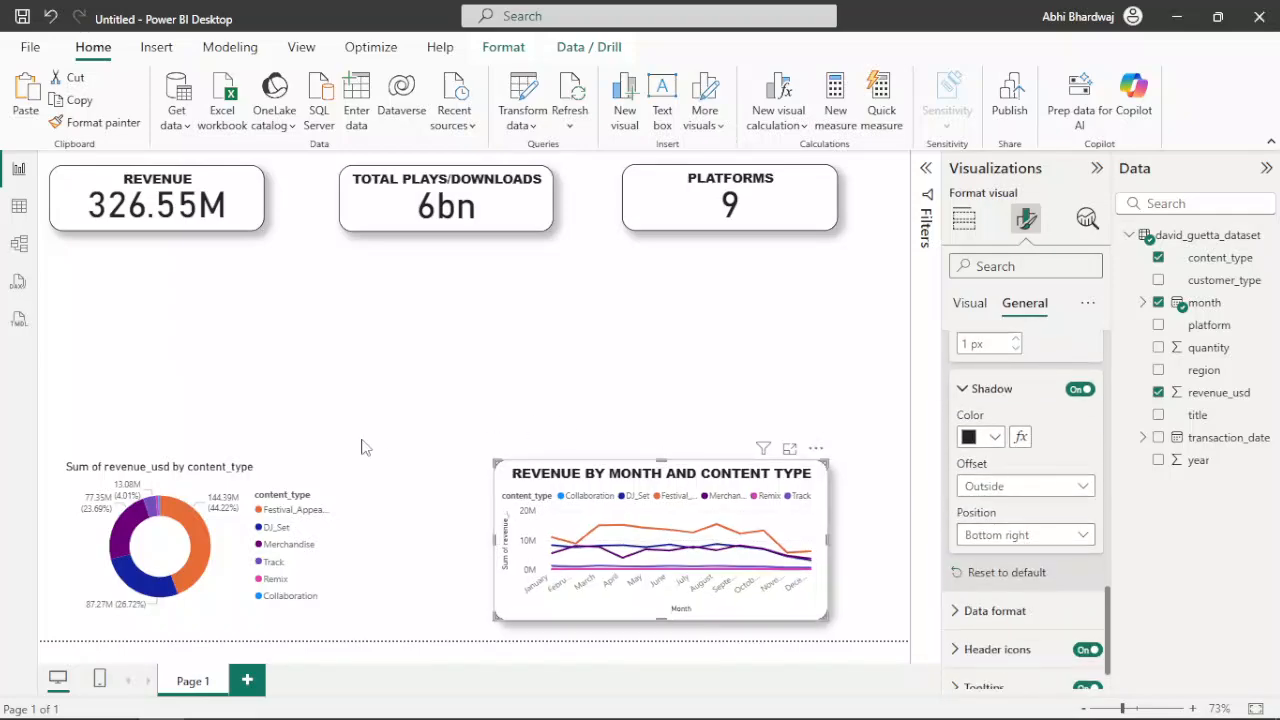
Give the donut chart a shadow and a visual border with 20 px rounded corners
click(333, 475)
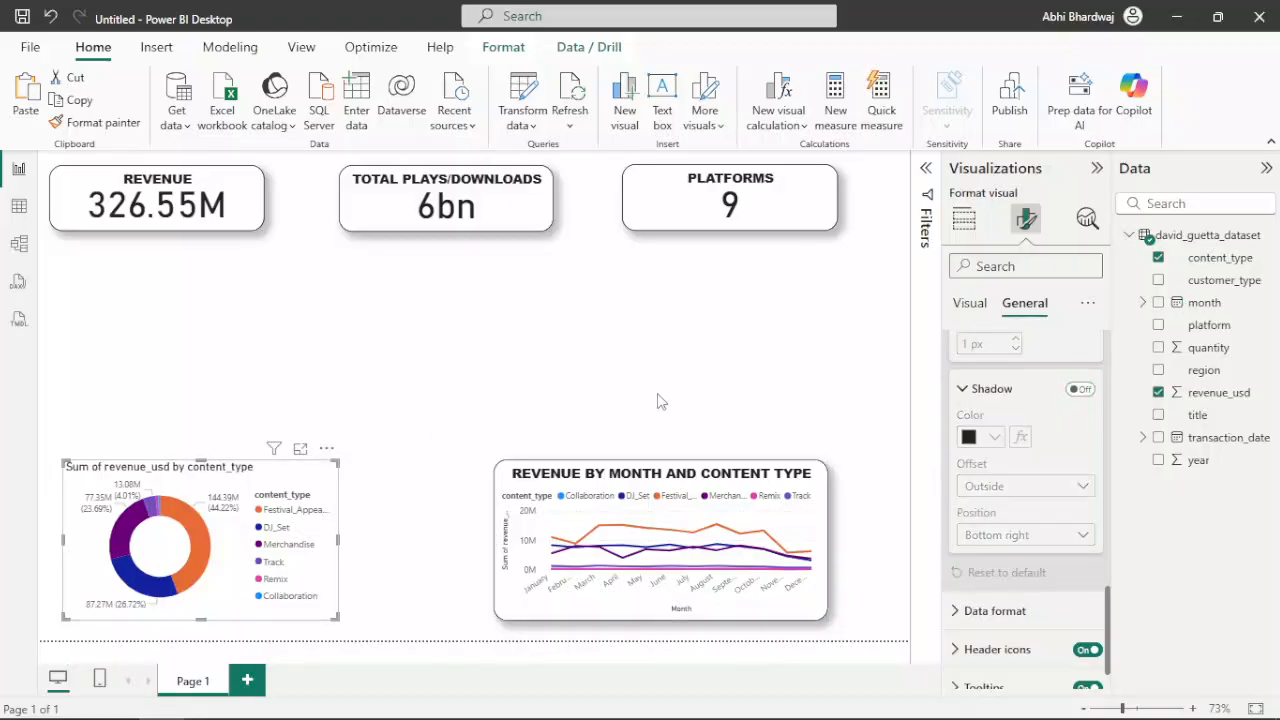
click(1080, 389)
scroll(1083, 430, up, 3)
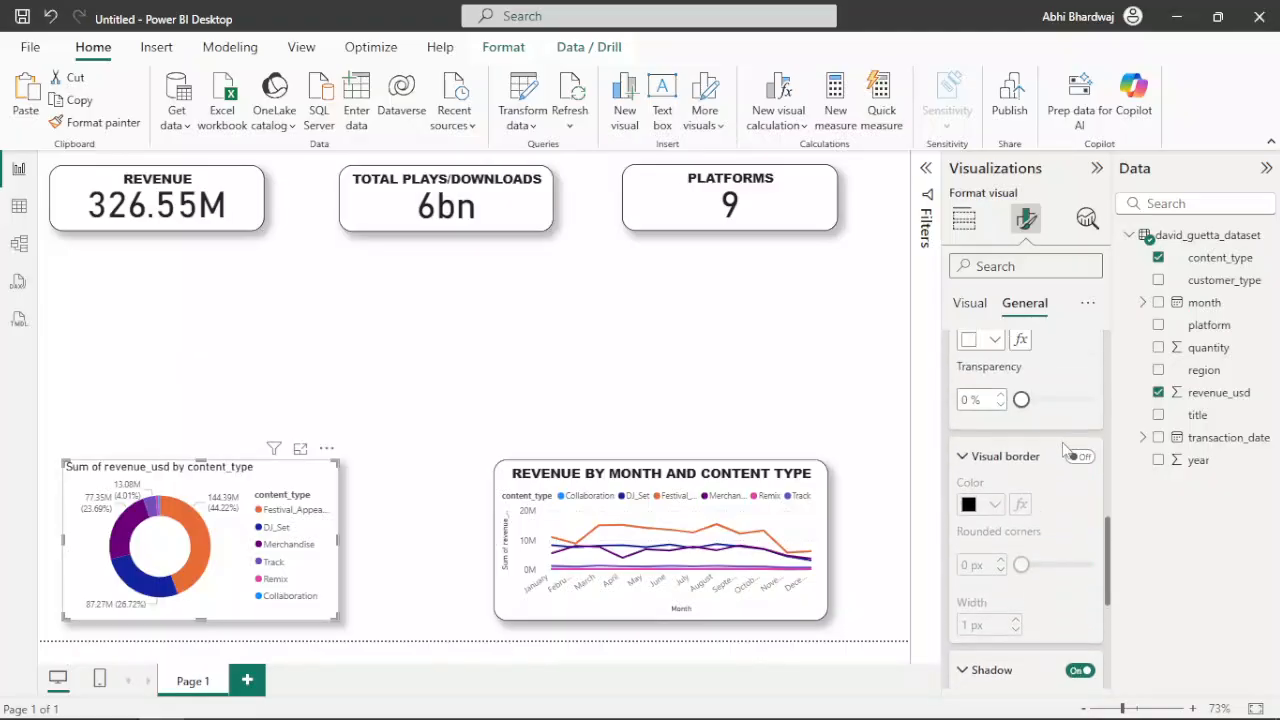
click(1080, 457)
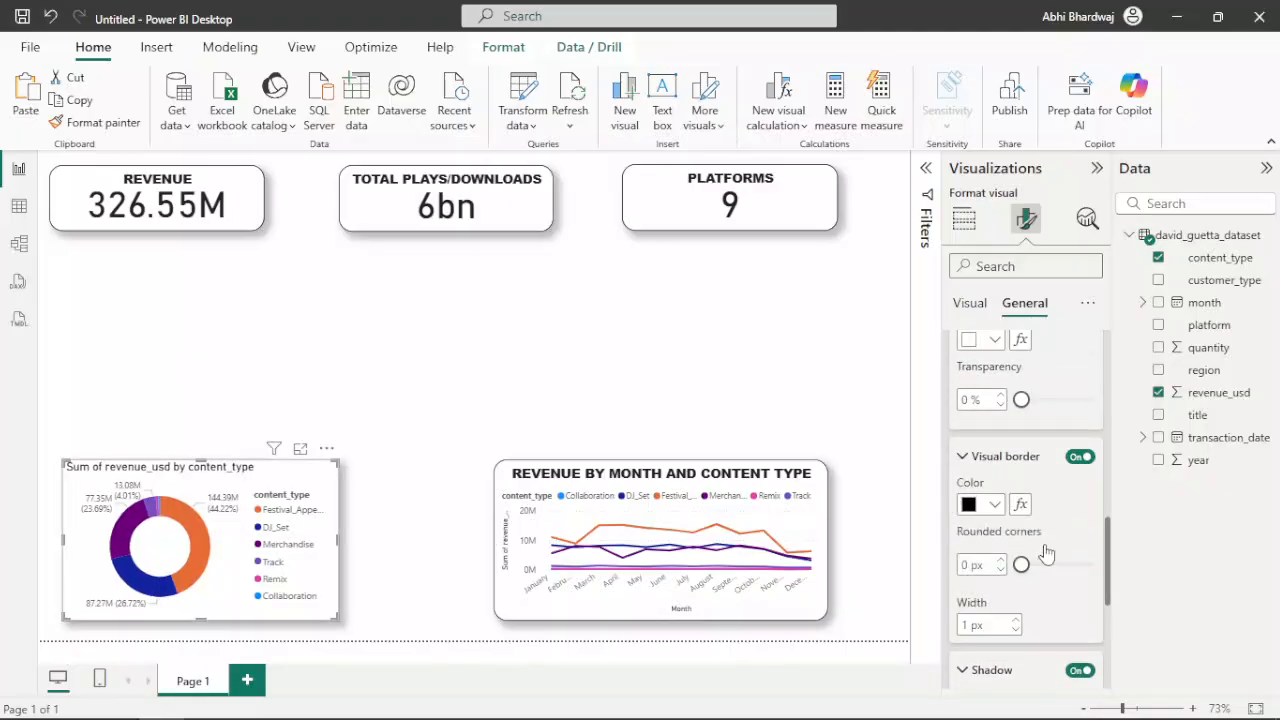
double_click(966, 565)
text(20)
scroll(1060, 535, down, 2)
scroll(1053, 560, up, 5)
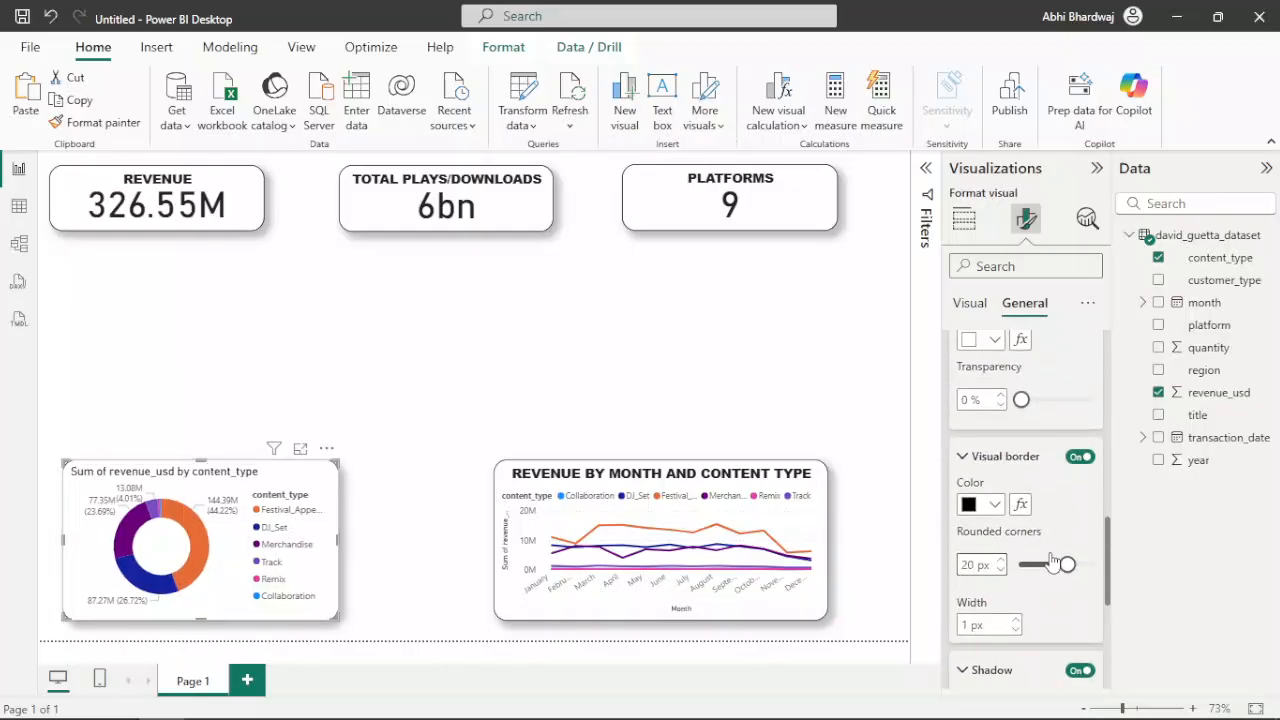
click(531, 398)
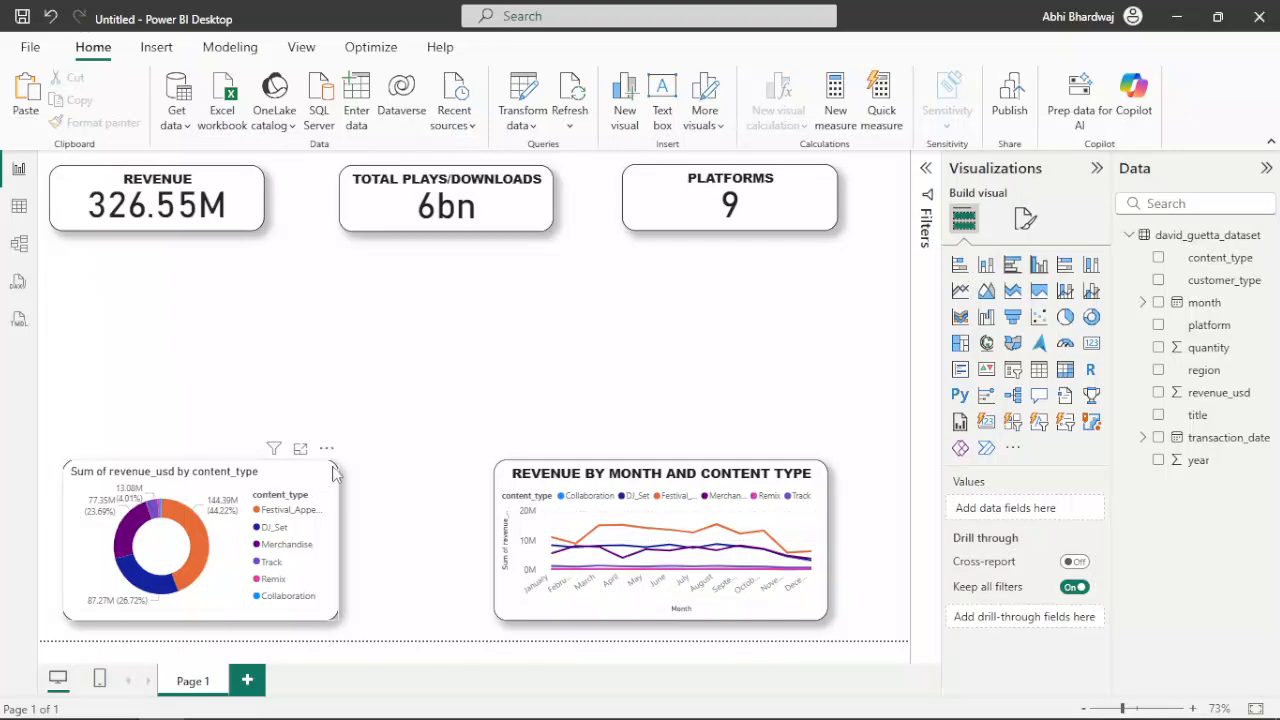
Shrink the donut chart, then reduce the line chart to the same height and place it close beside the donut, leaving room for a third chart
drag(333, 465, 268, 488)
drag(535, 472, 323, 484)
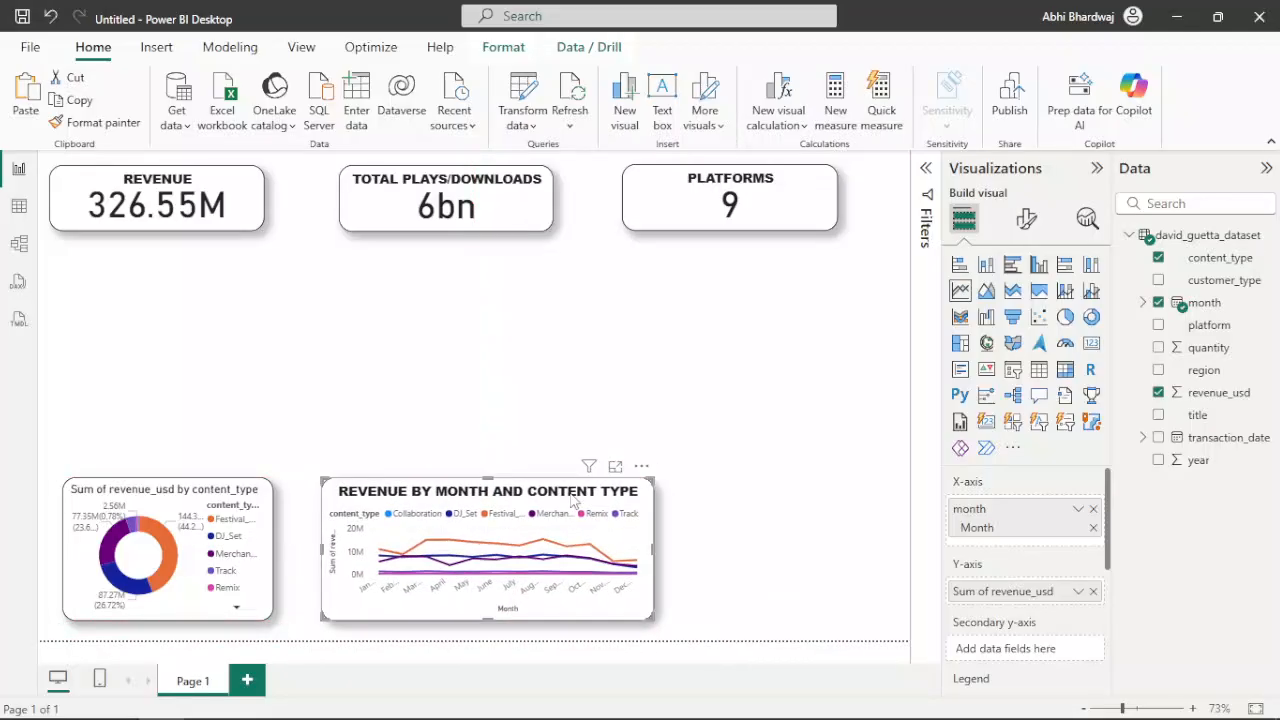
mouse_move(652, 487)
mouse_down()
mouse_move(622, 488)
mouse_move(641, 490)
mouse_up()
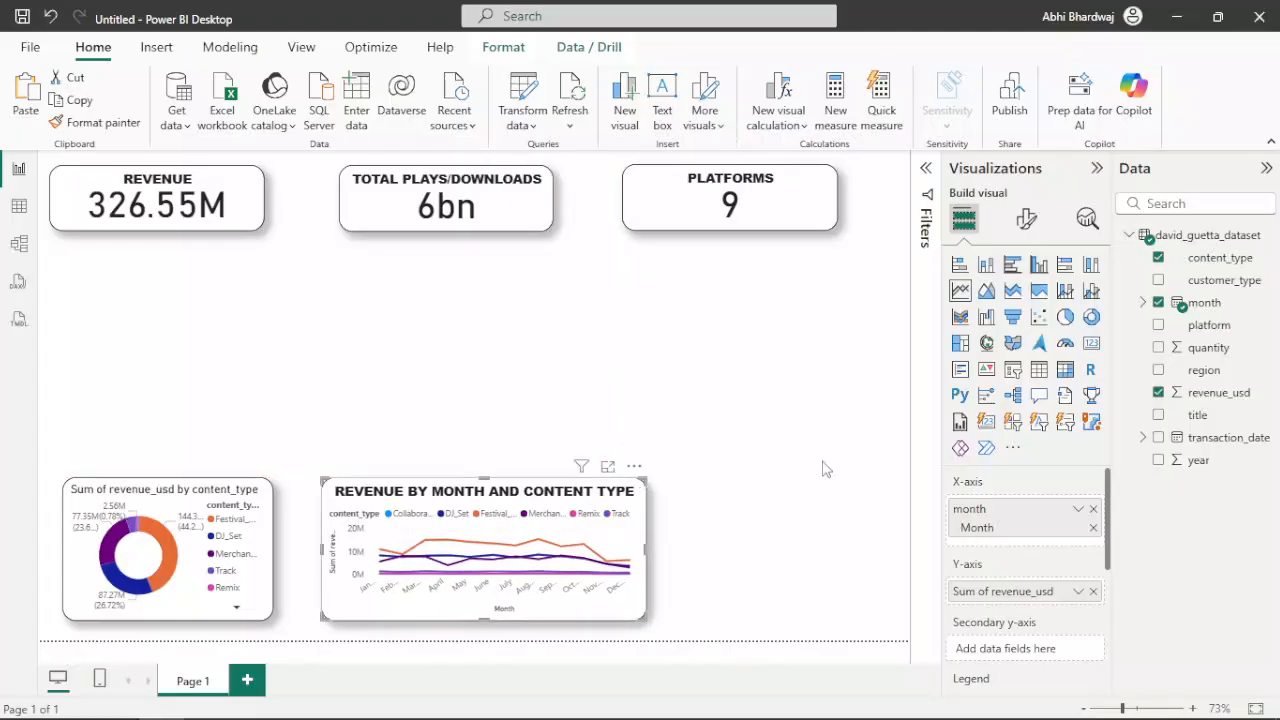
Try converting the line chart to a stacked bar chart, and undo the change
click(967, 274)
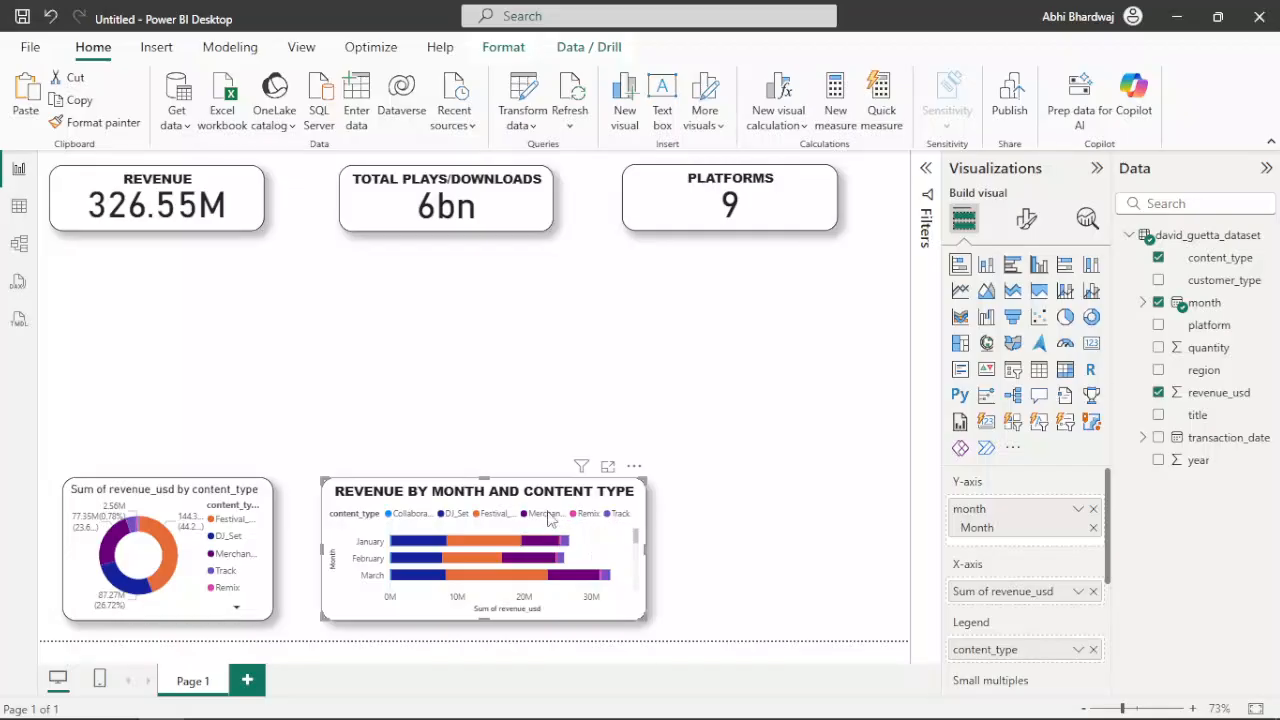
key(ctrl+z)
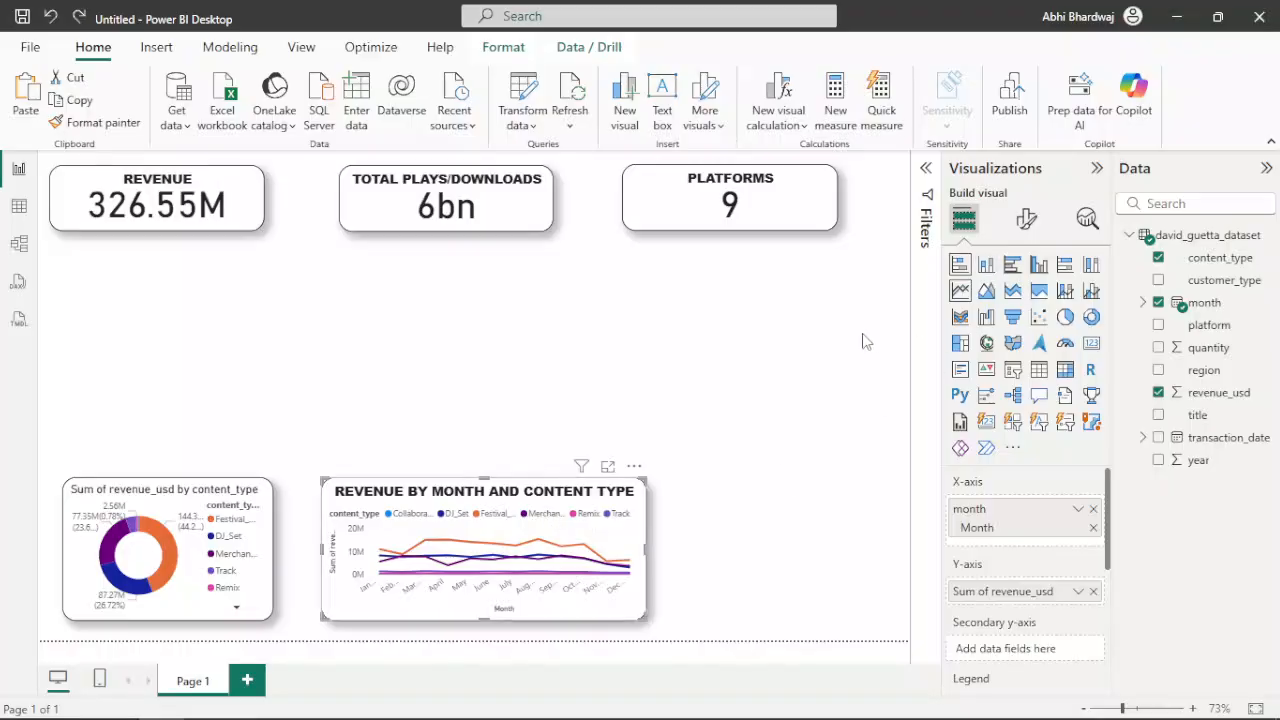
Add an empty stacked bar chart in the lower-right corner of the report page, matching the height of the line chart beside it
key(Escape)
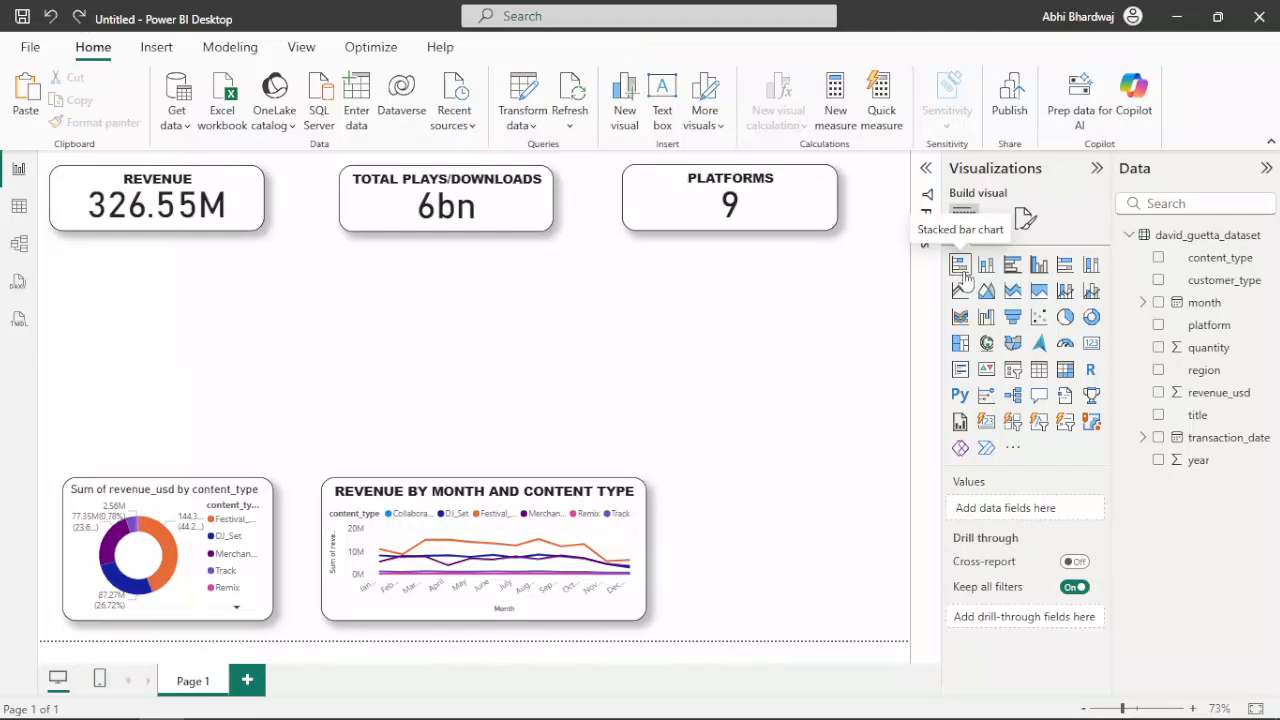
click(963, 274)
drag(260, 396, 852, 575)
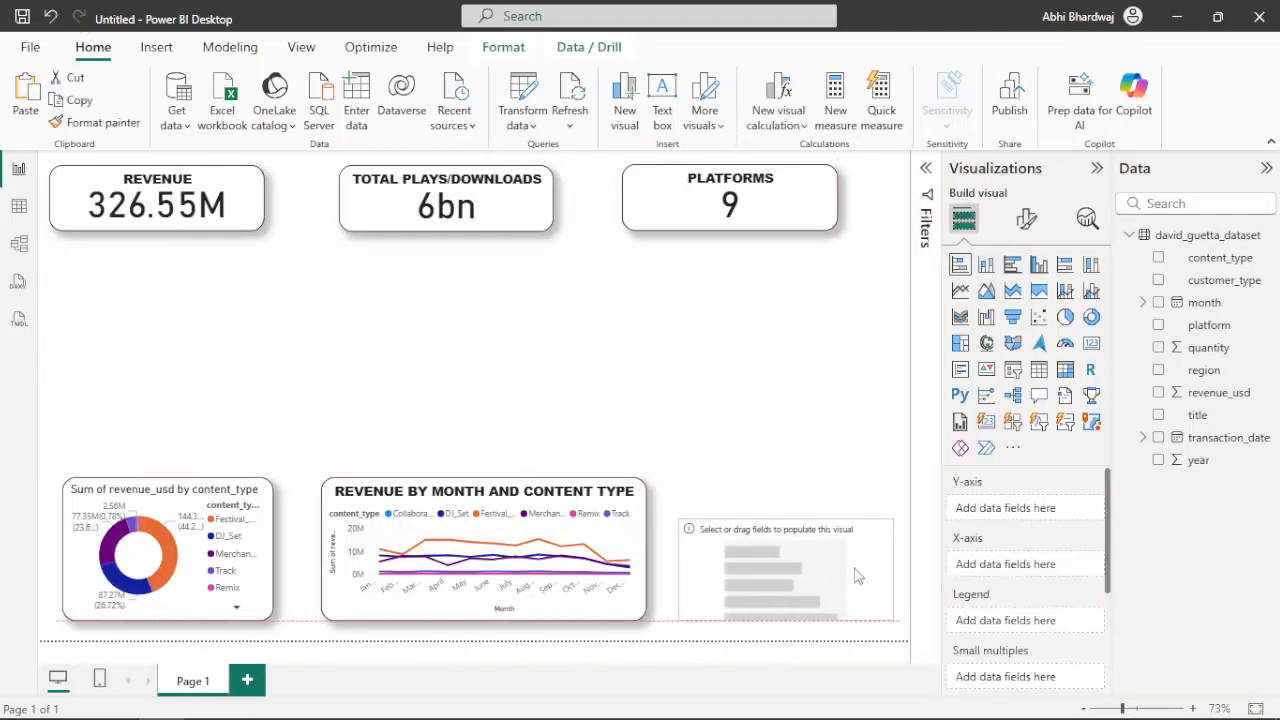
drag(679, 520, 665, 478)
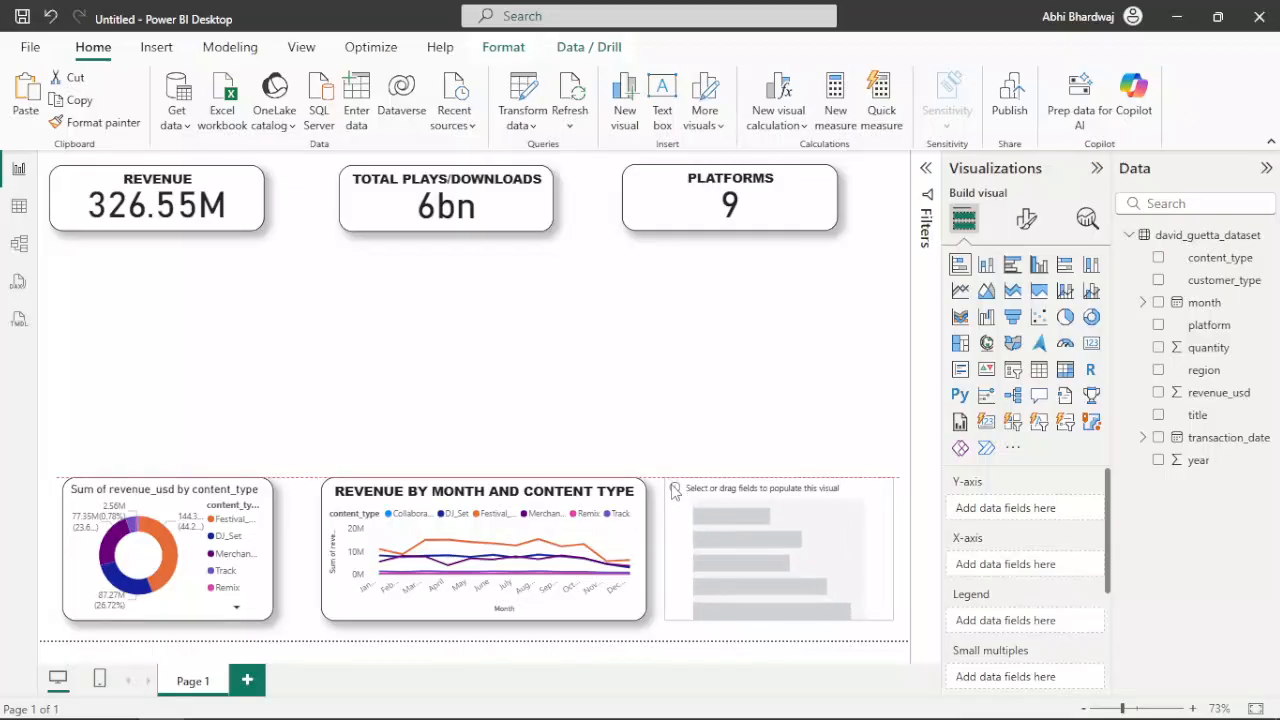
drag(892, 480, 897, 485)
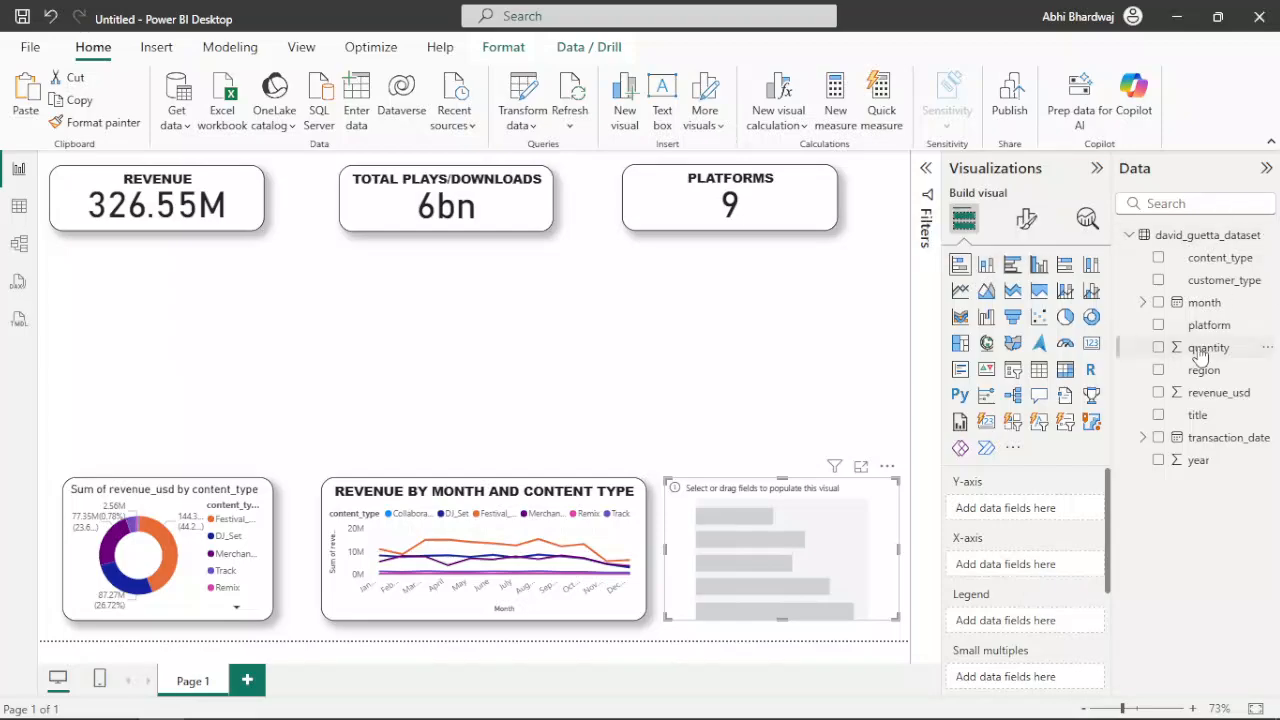
Plot sum of quantity on the X-axis by title on the Y-axis in the stacked bar chart, and widen the chart slightly
drag(1200, 357, 1022, 566)
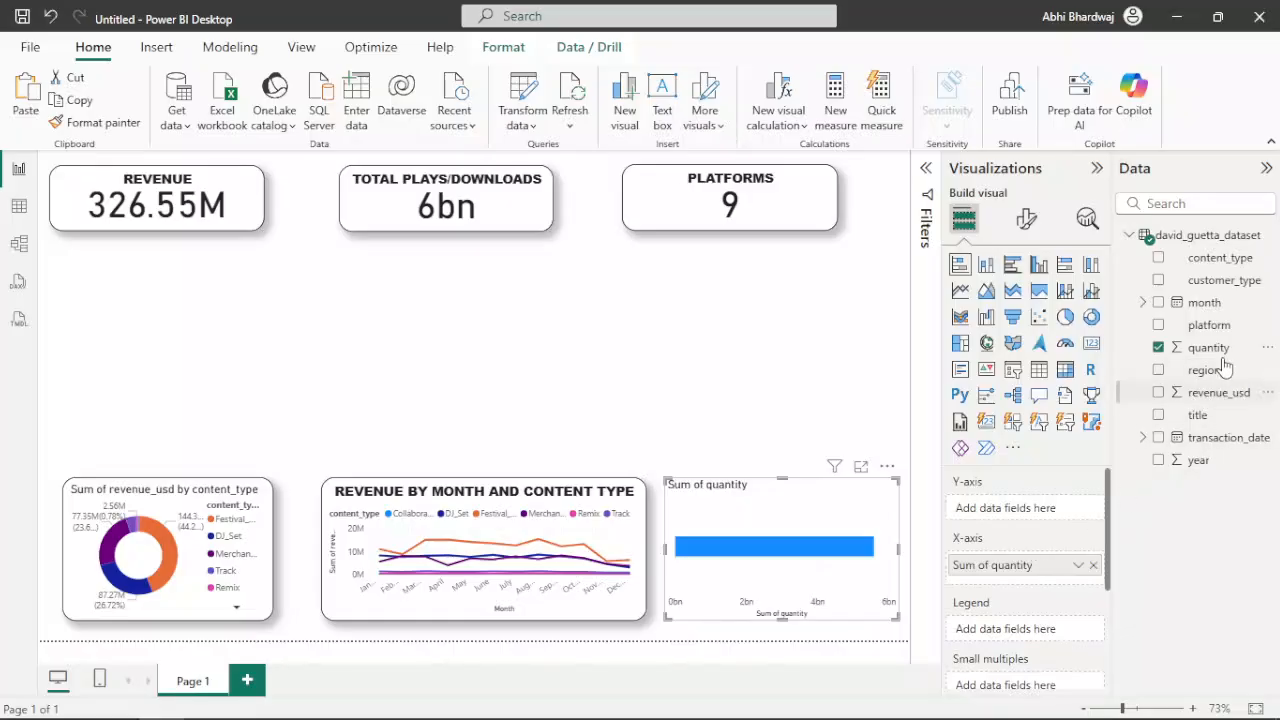
drag(1224, 414, 1010, 516)
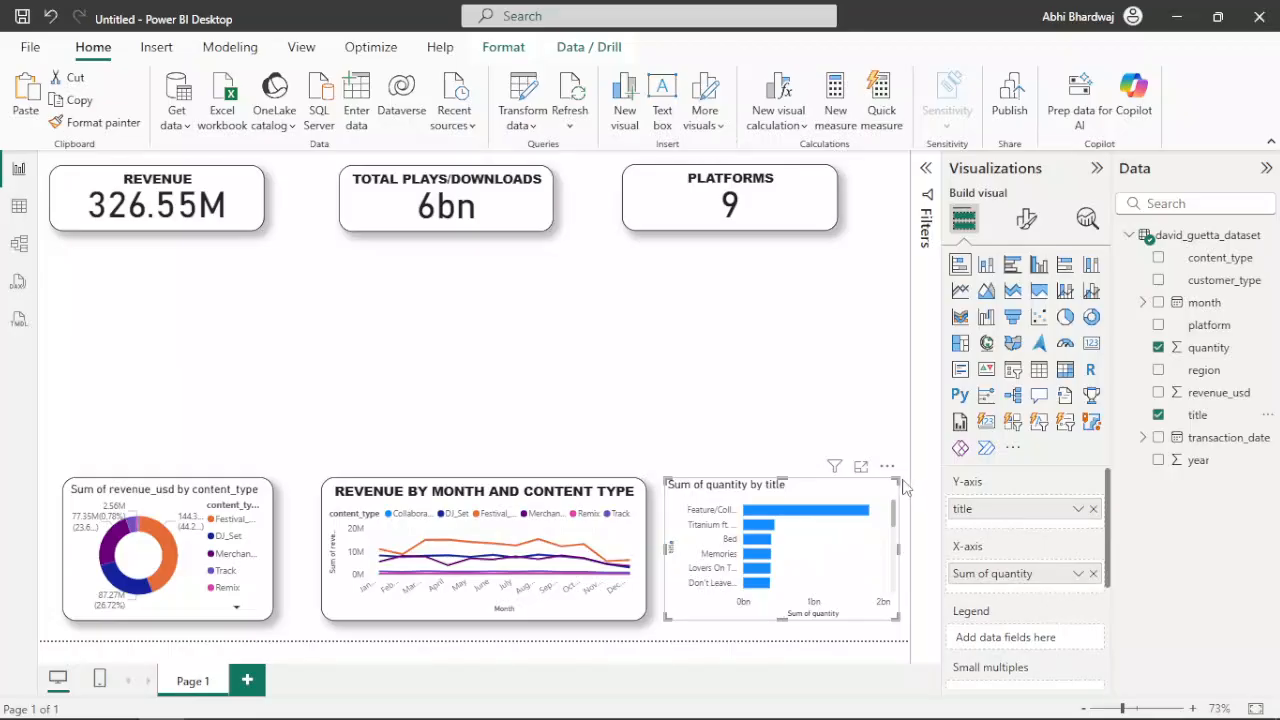
drag(896, 481, 903, 490)
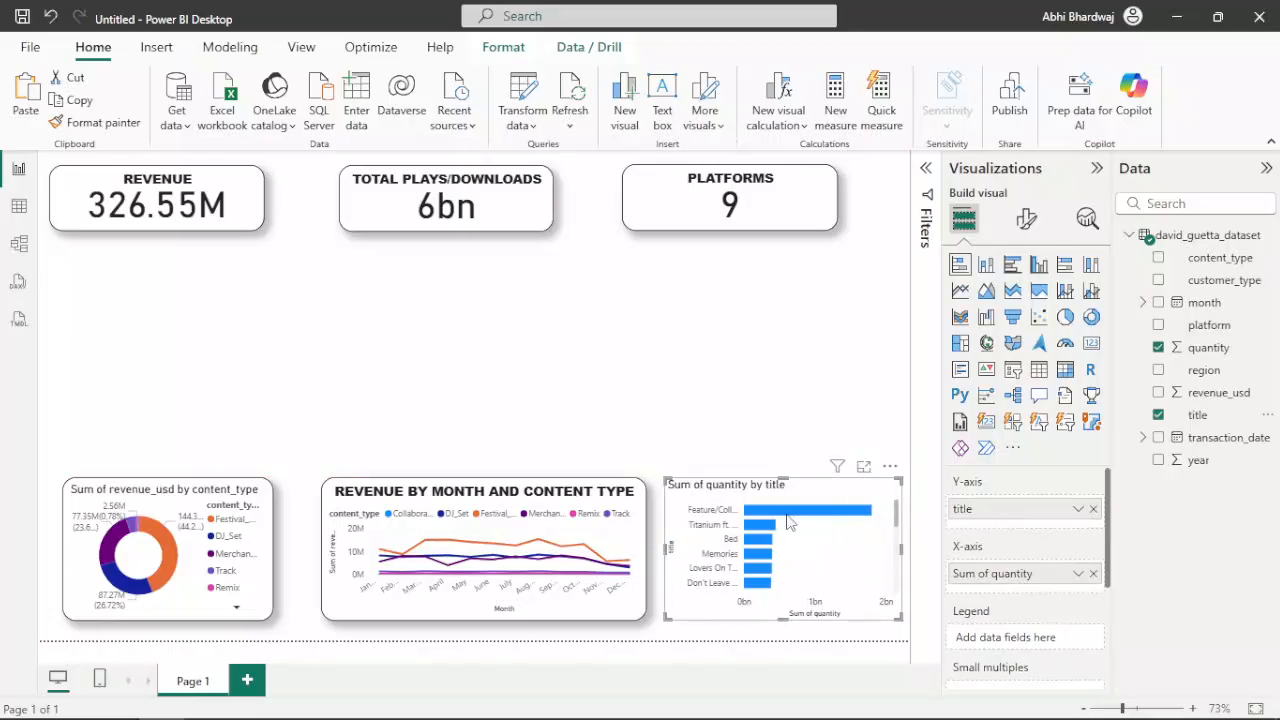
mouse_move(788, 520)
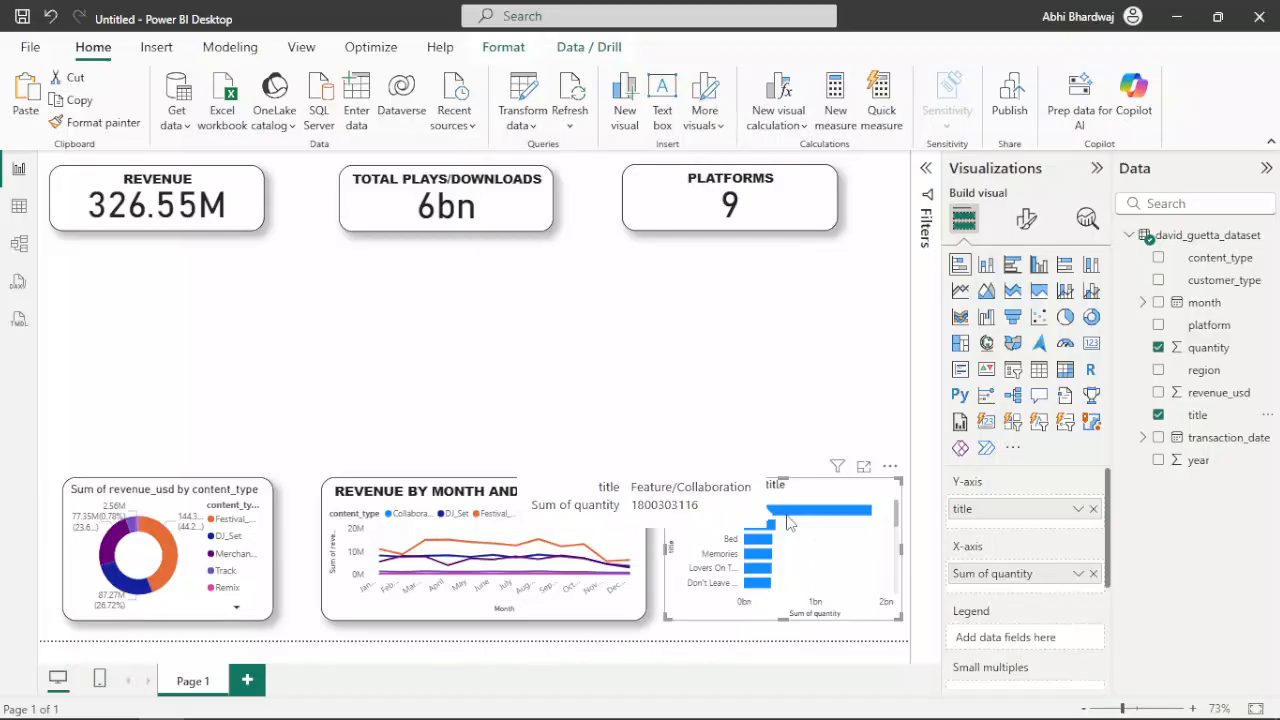
right_click(993, 574)
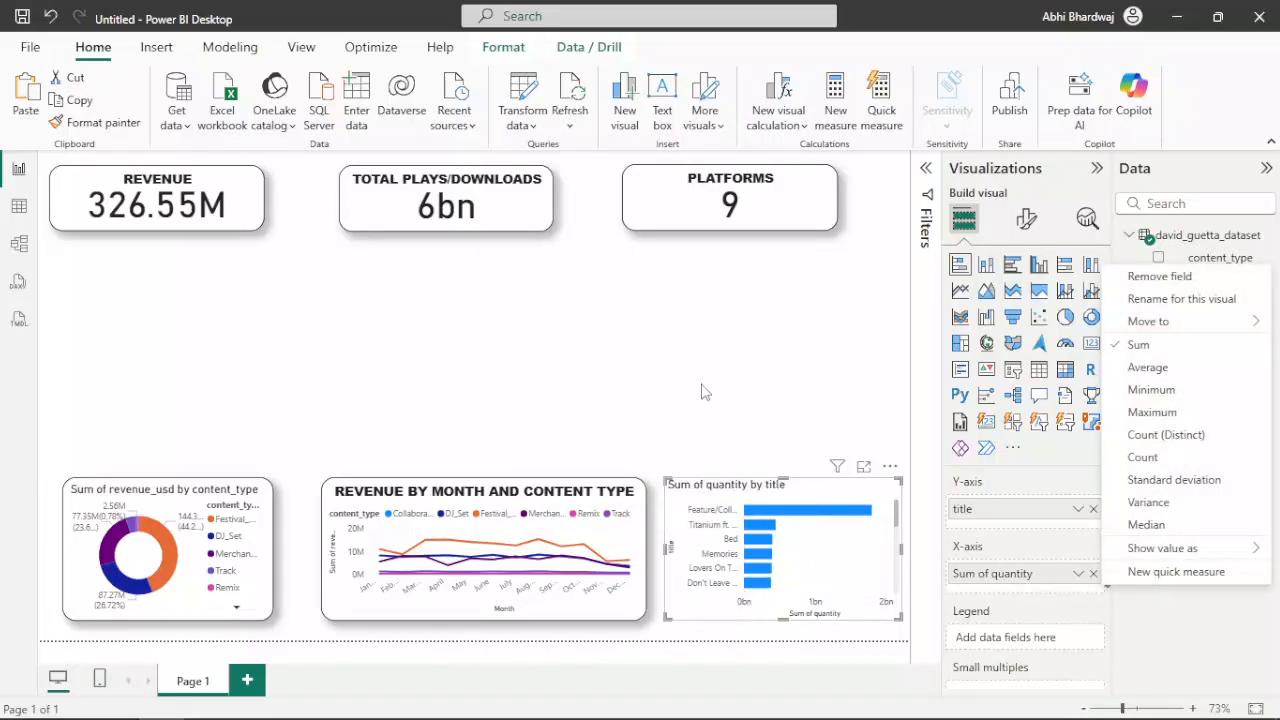
click(747, 526)
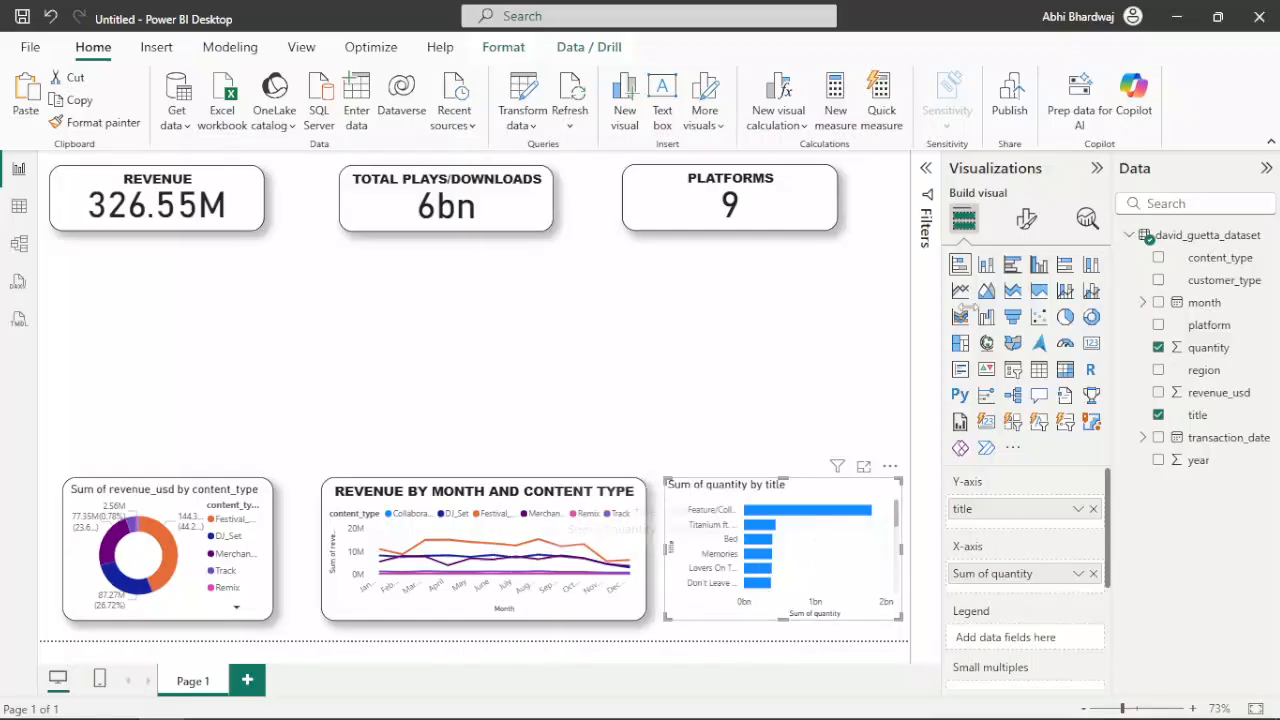
Change the stacked bar chart's title to TOP 10 TRACKS
click(1030, 221)
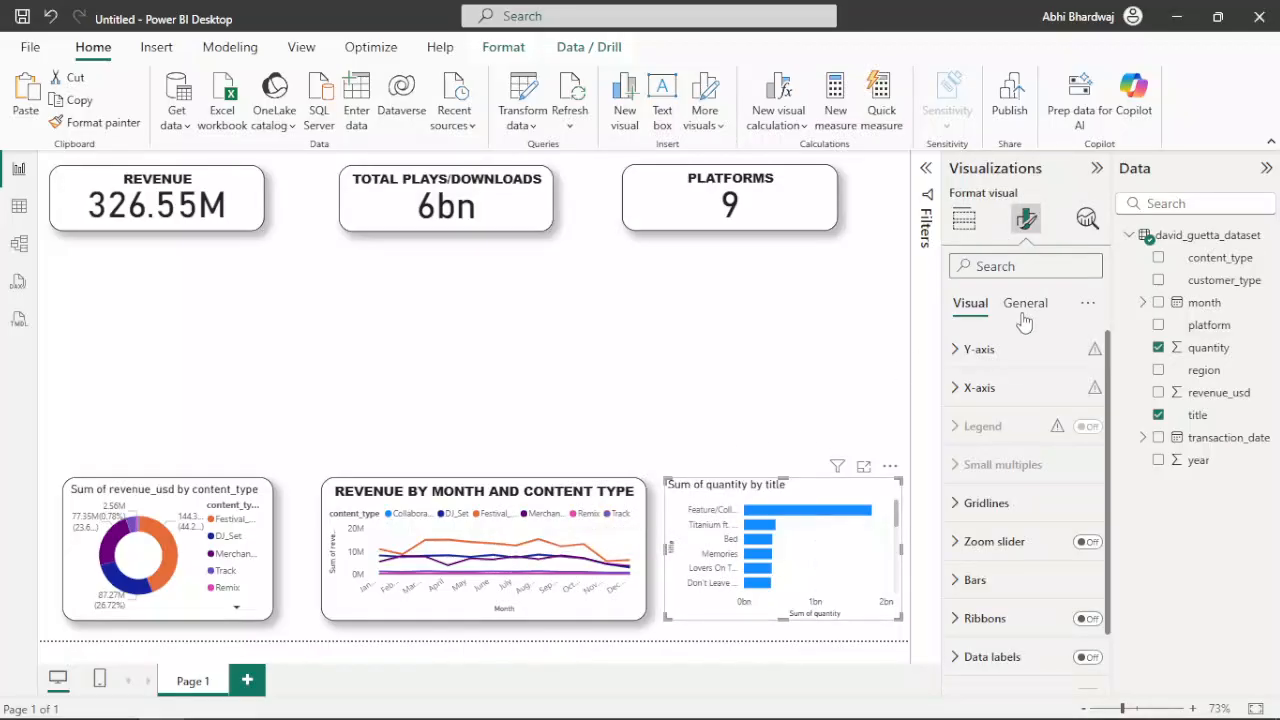
click(1024, 306)
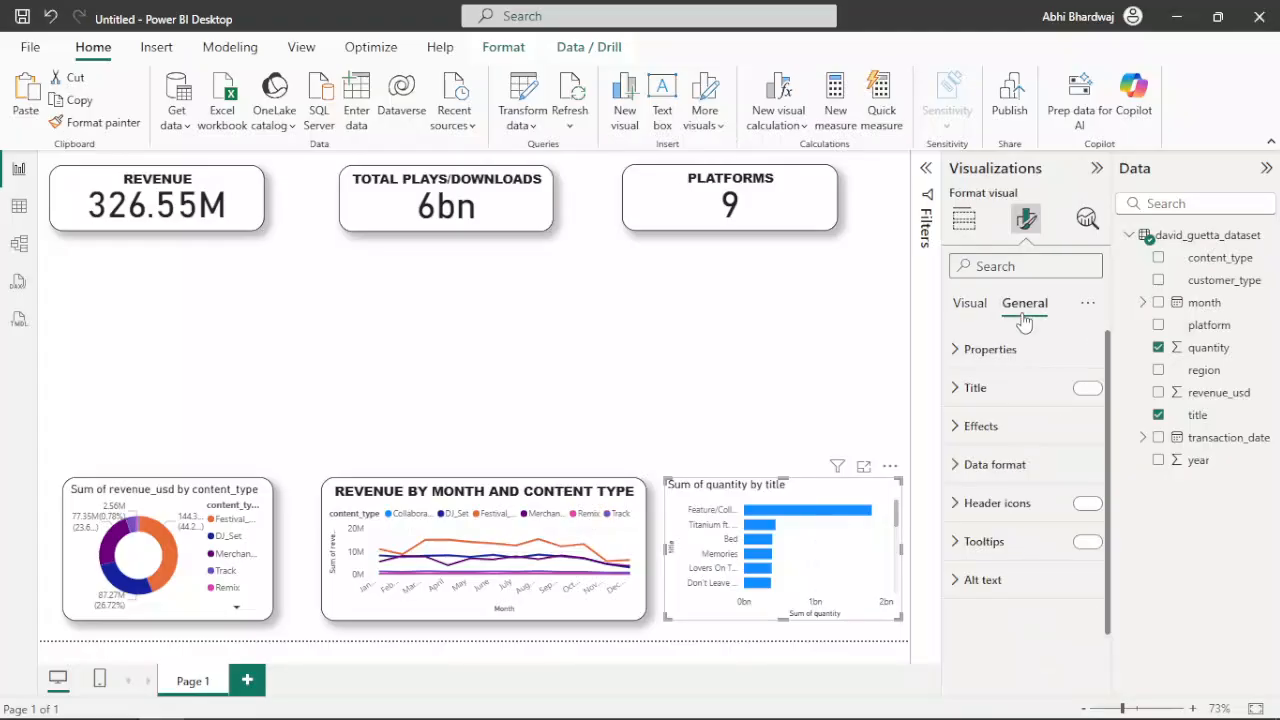
click(978, 392)
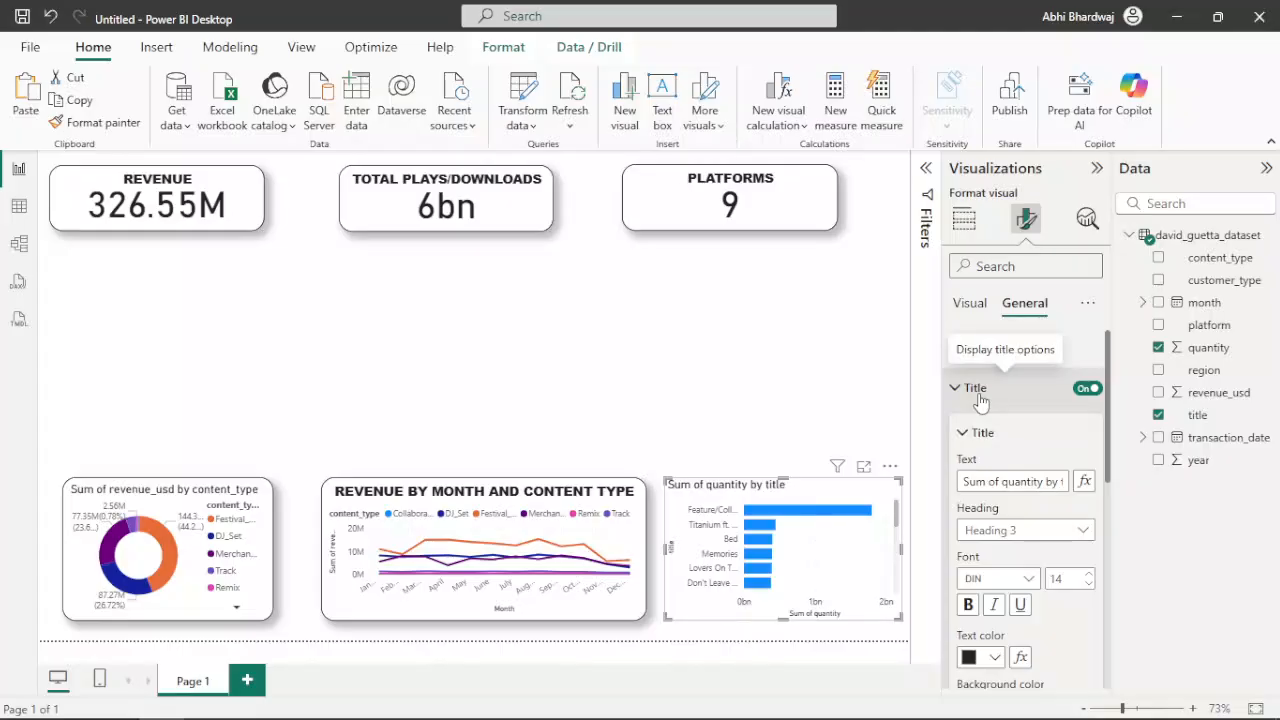
triple_click(1022, 481)
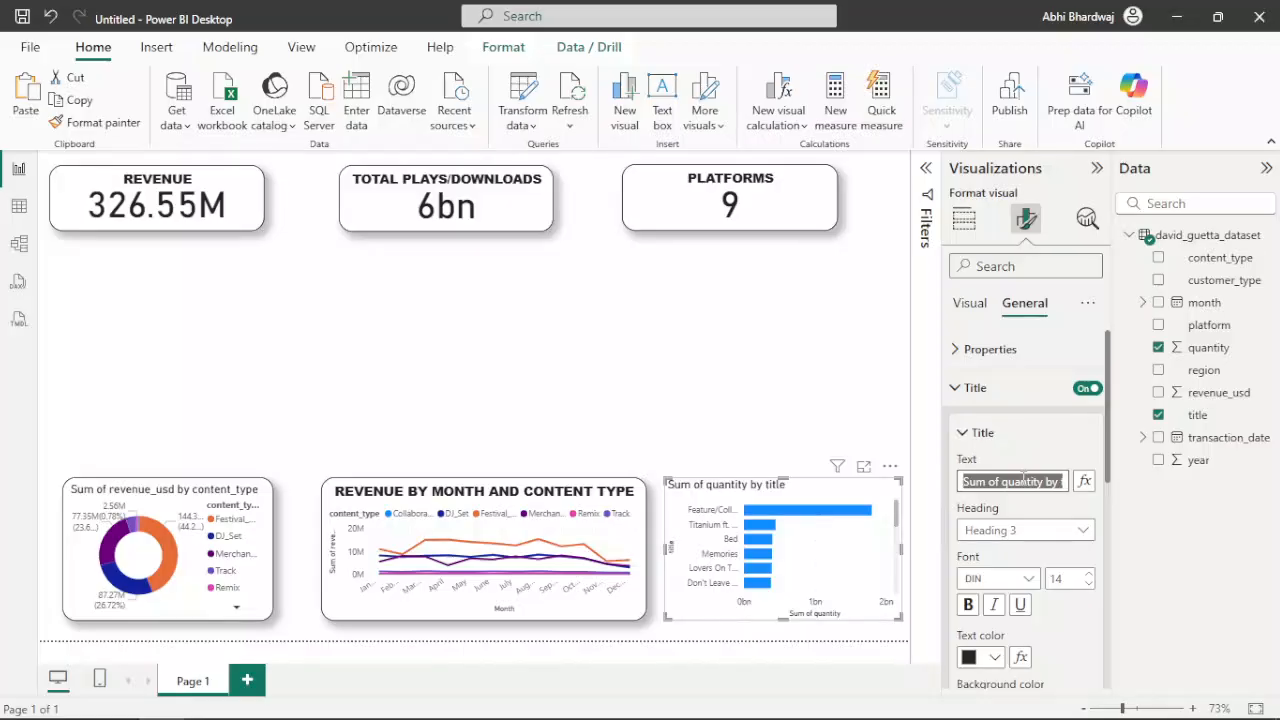
text(top)
key(BackSpace)
key(BackSpace)
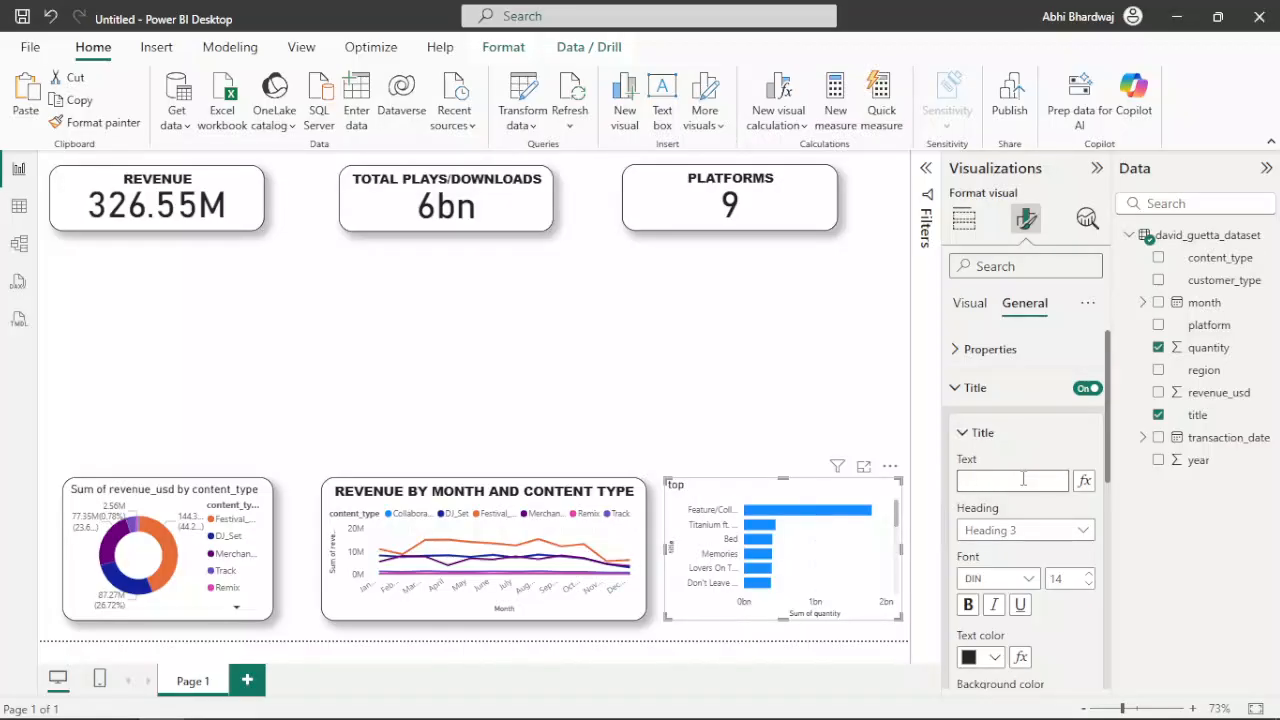
text(OP 10 TRACKS)
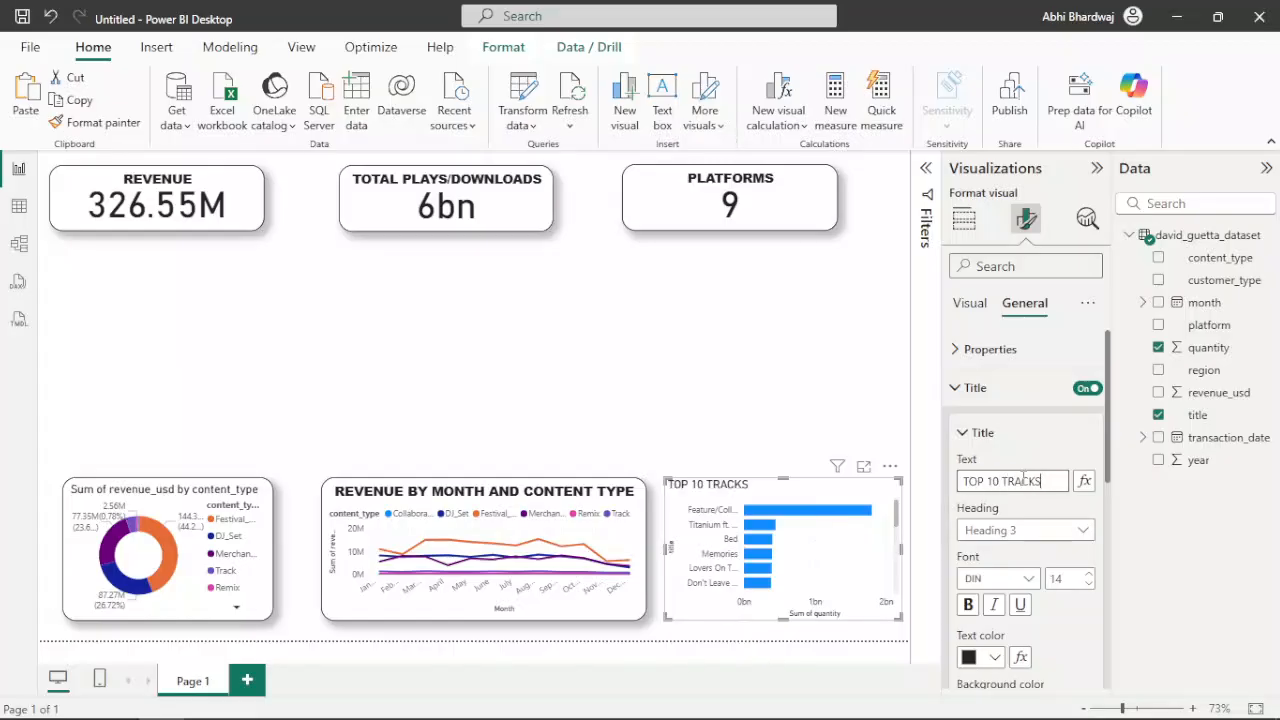
Centre the bar chart's title and format it in bold Arial Black
scroll(1038, 563, down, 3)
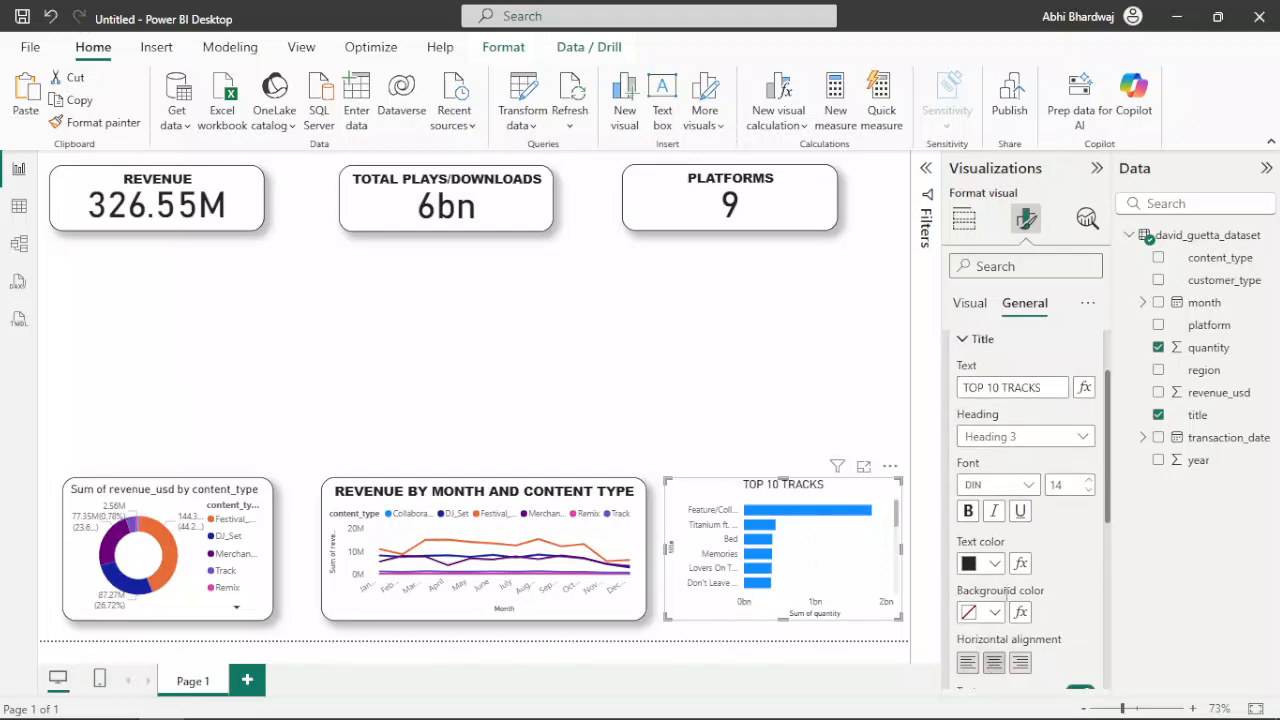
click(967, 511)
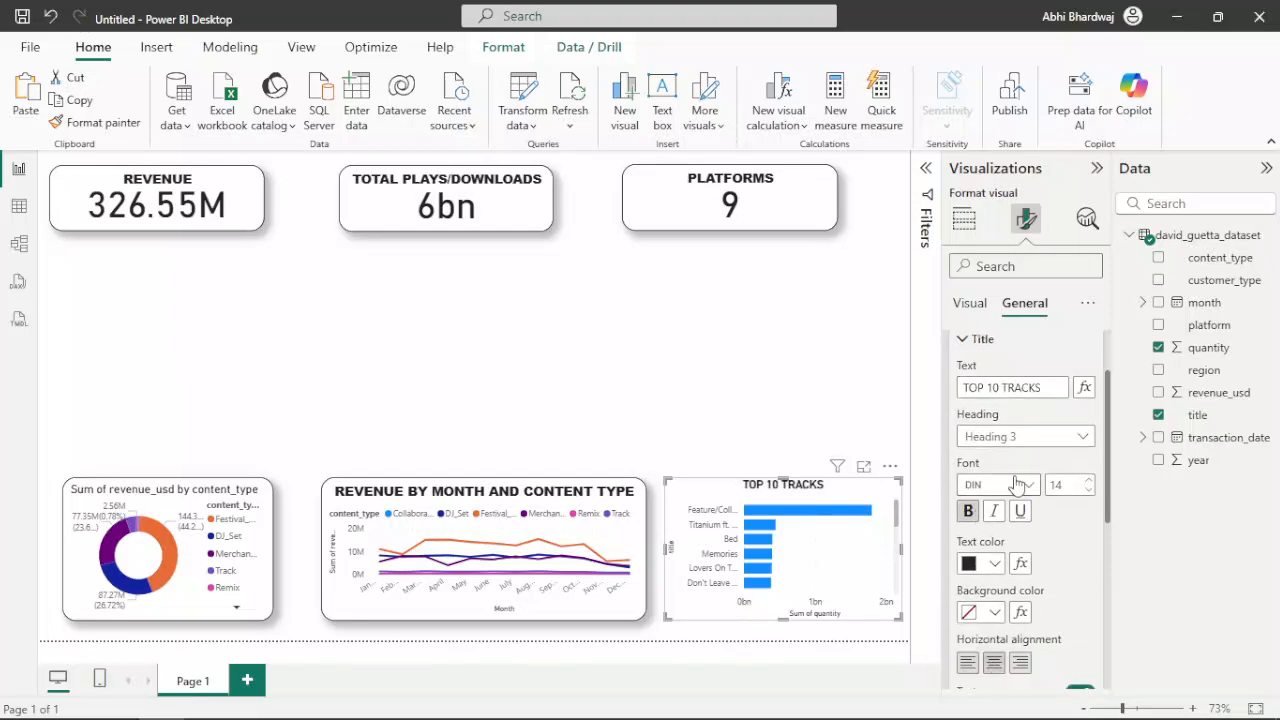
click(1012, 486)
click(998, 204)
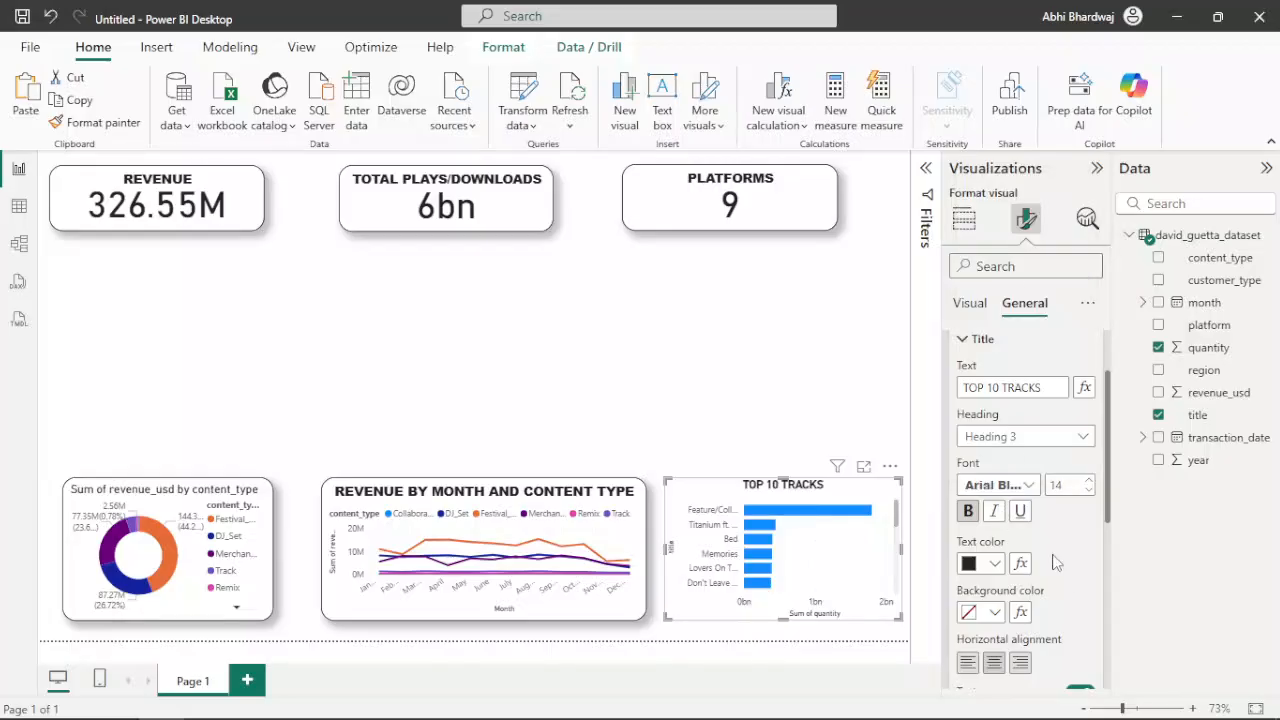
Give the bar chart a visual border with 20 px rounded corners and turn on its shadow
scroll(1068, 578, down, 10)
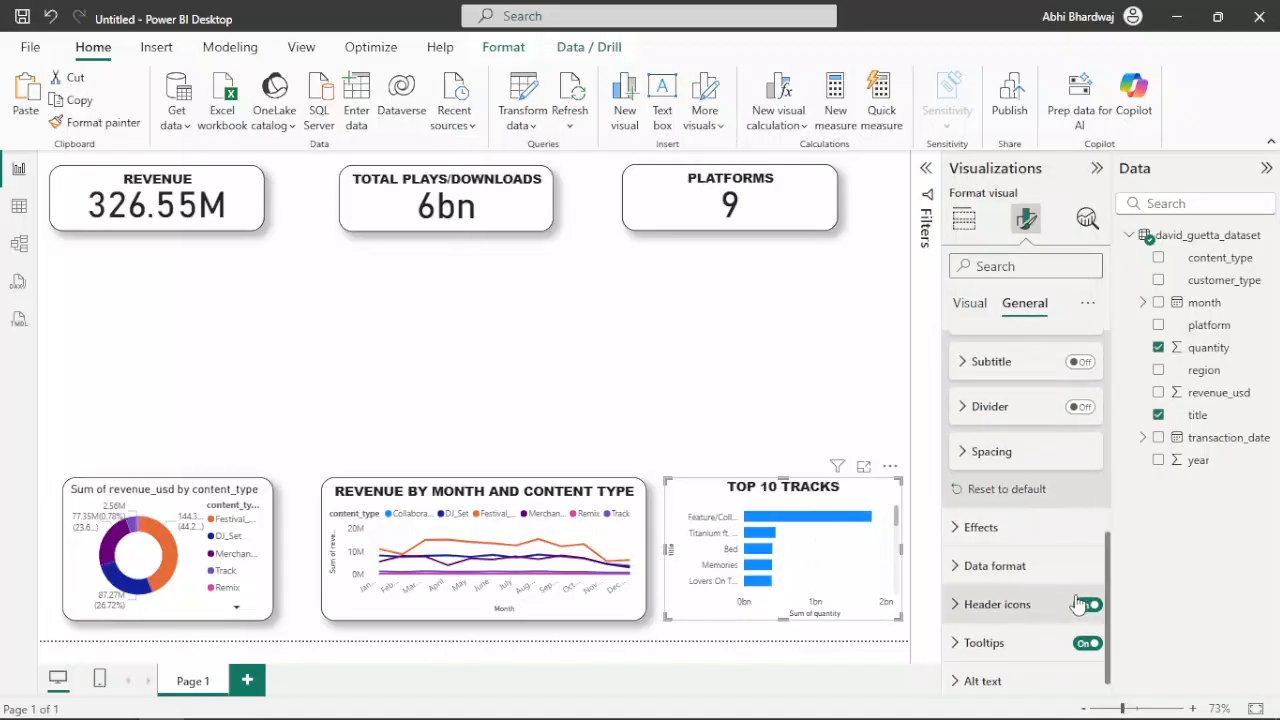
click(1070, 533)
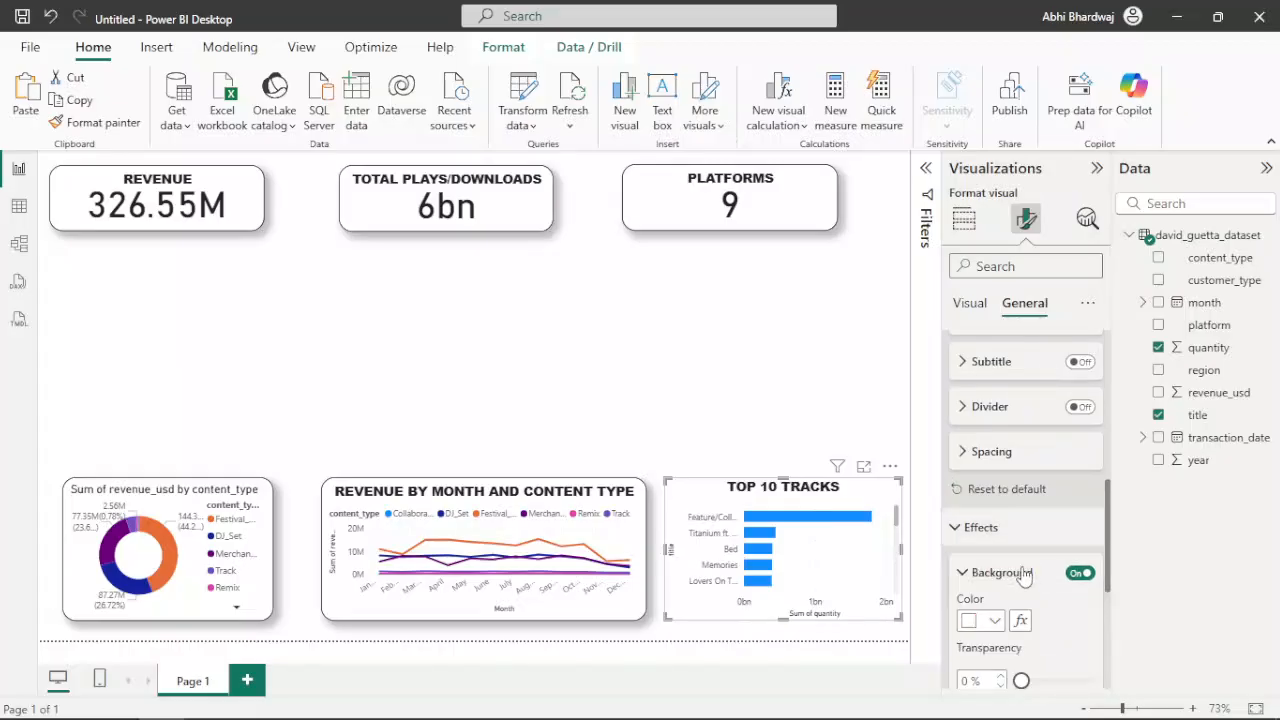
scroll(1025, 573, down, 3)
click(1081, 550)
click(1079, 595)
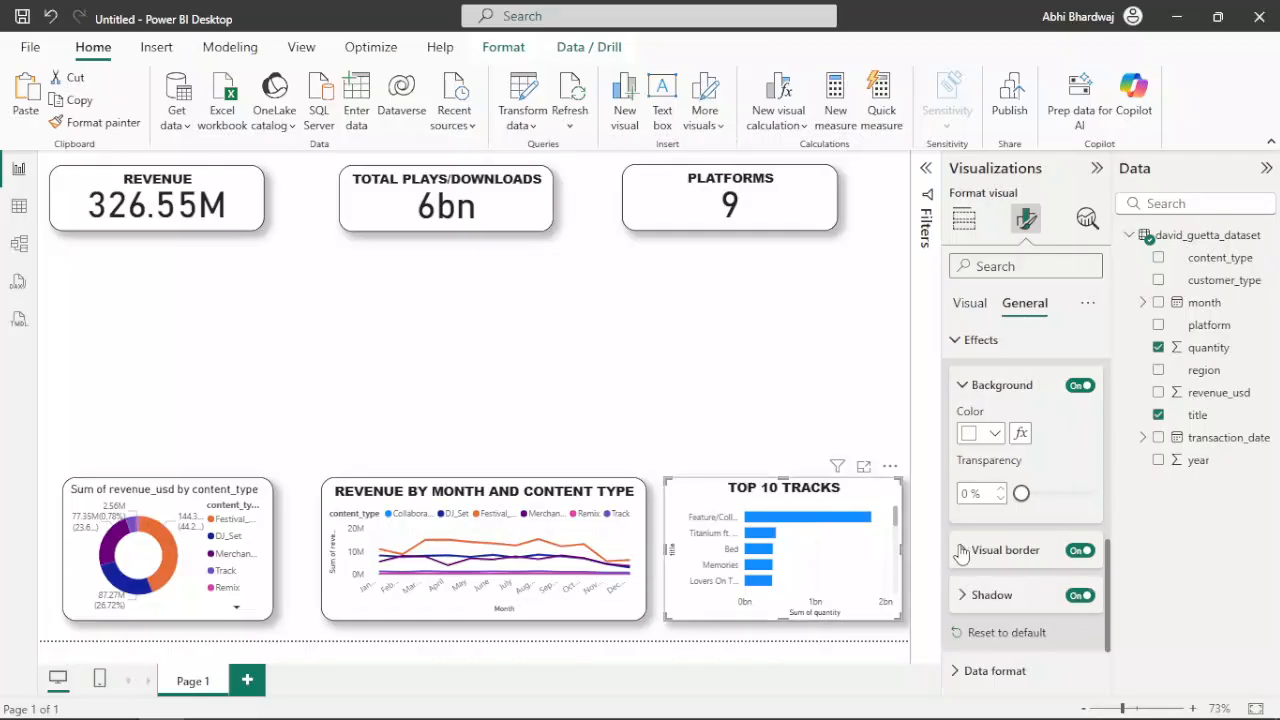
click(961, 550)
scroll(980, 480, down, 2)
click(978, 471)
text(20)
scroll(1018, 540, down, 2)
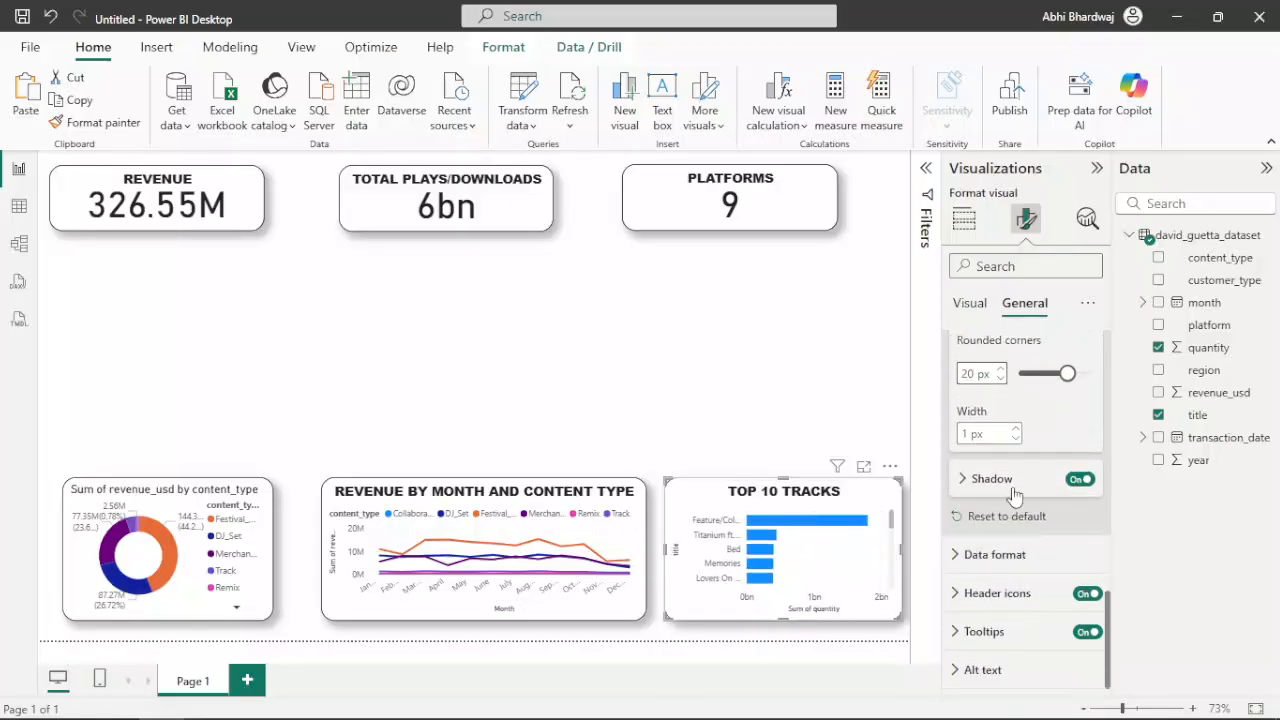
click(1015, 490)
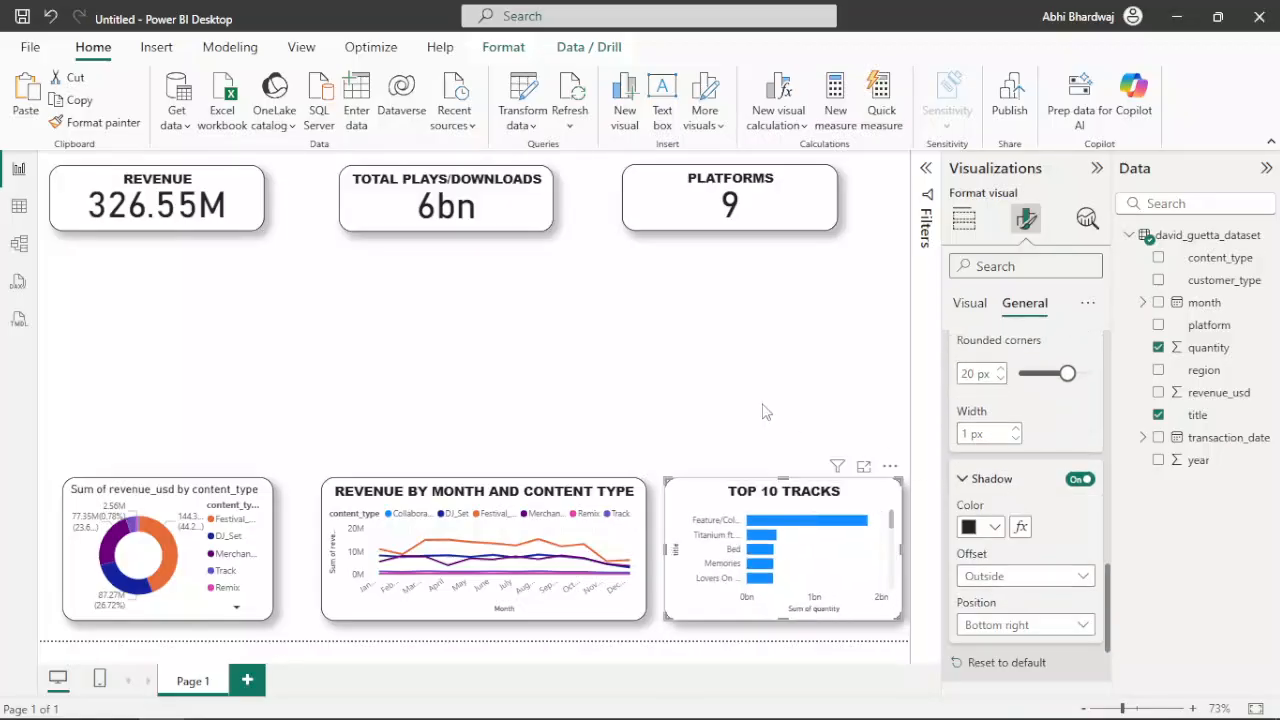
Change the donut chart's title to REVENUE BY CONTENT TYPE
click(212, 500)
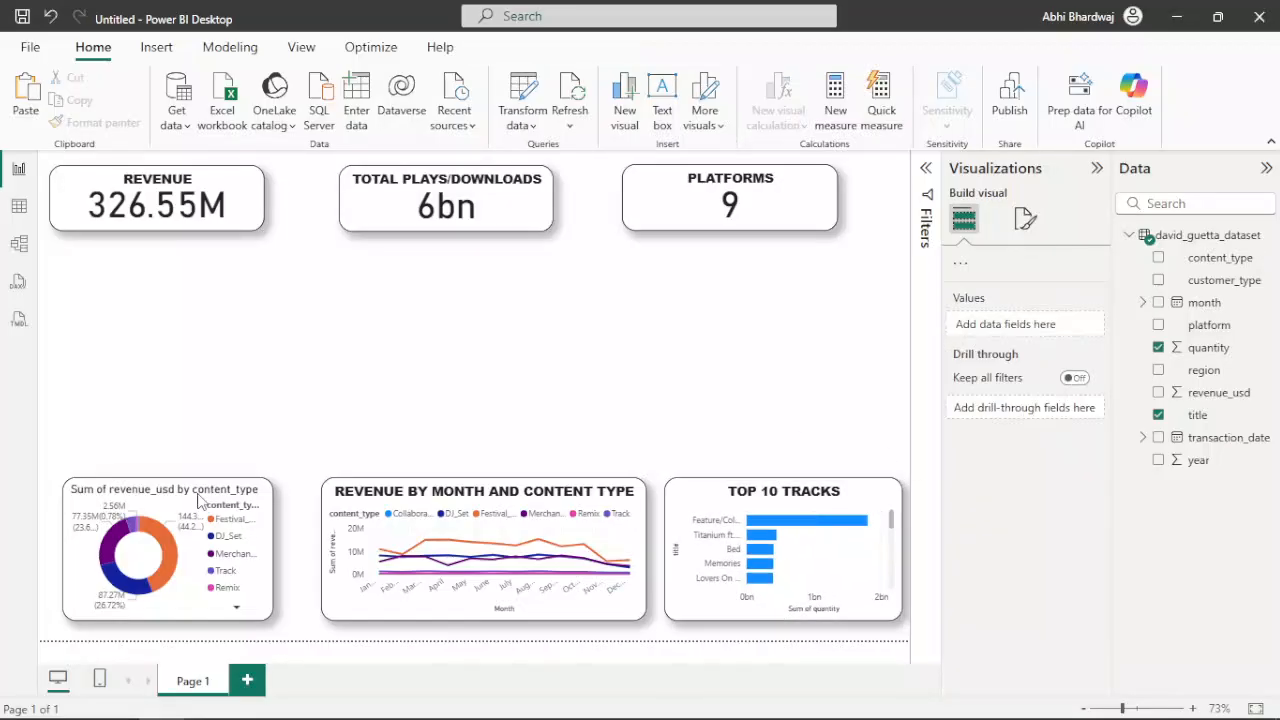
click(1024, 220)
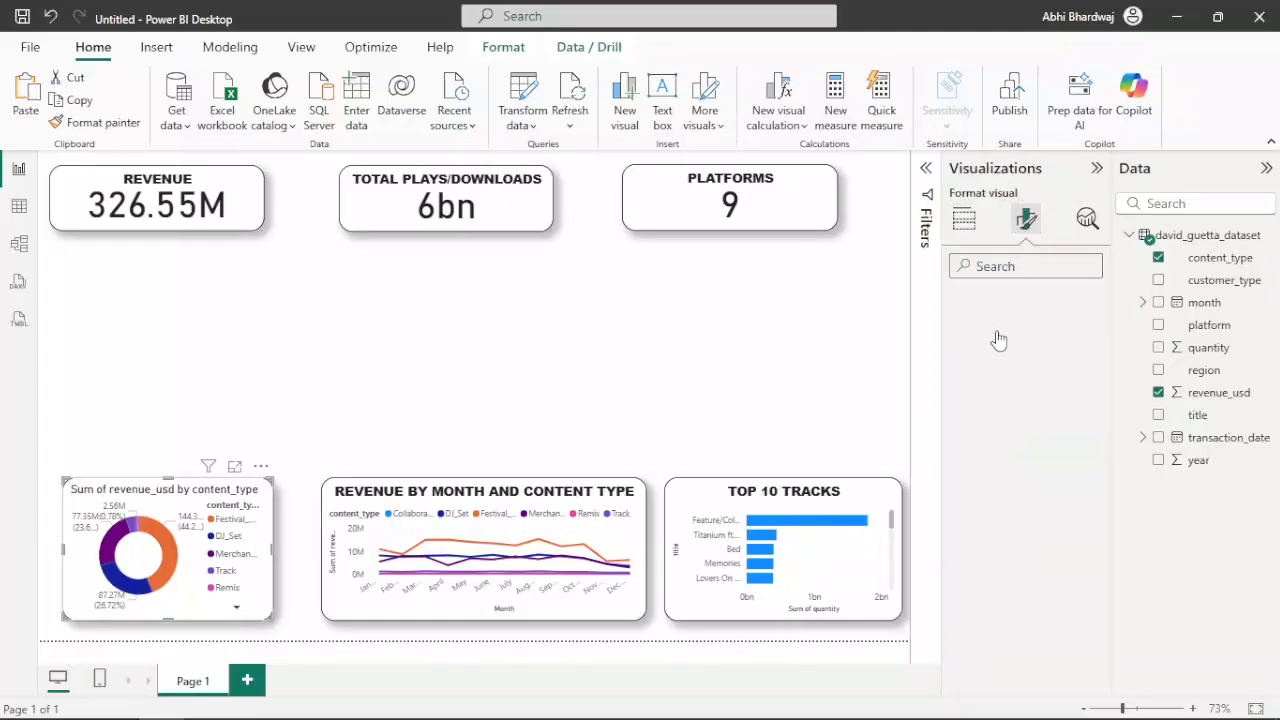
click(1025, 304)
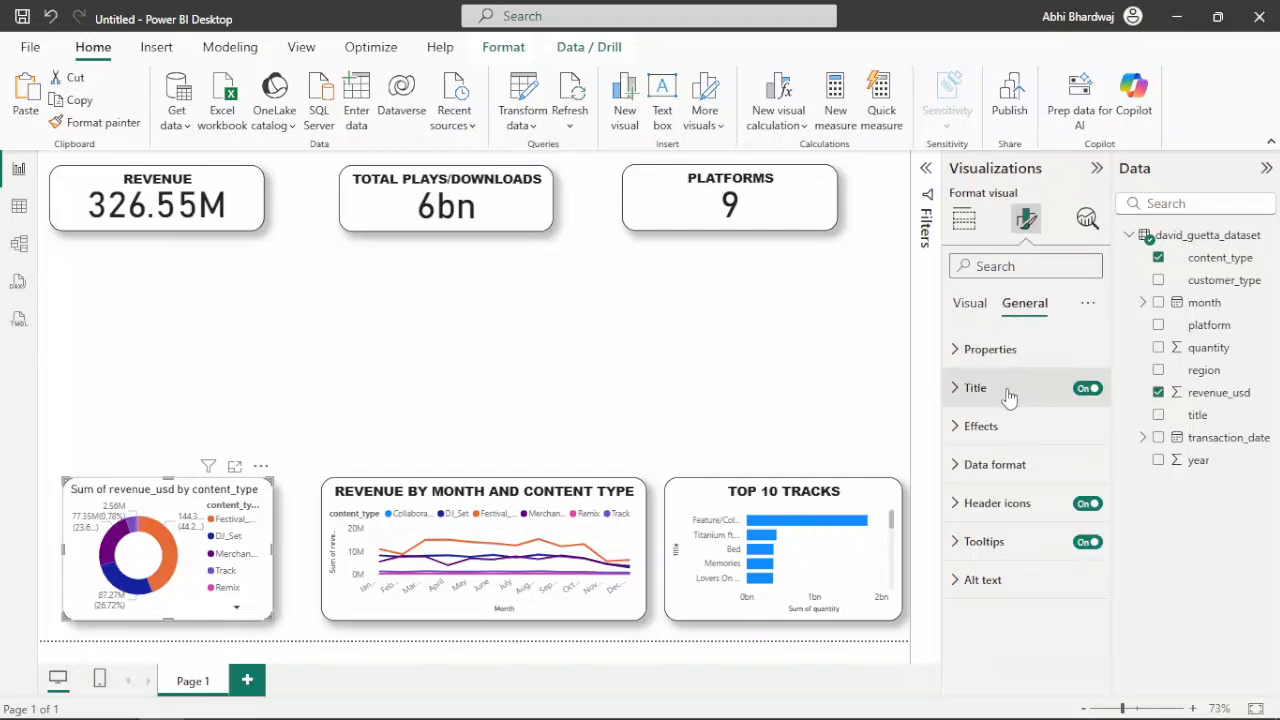
click(1012, 389)
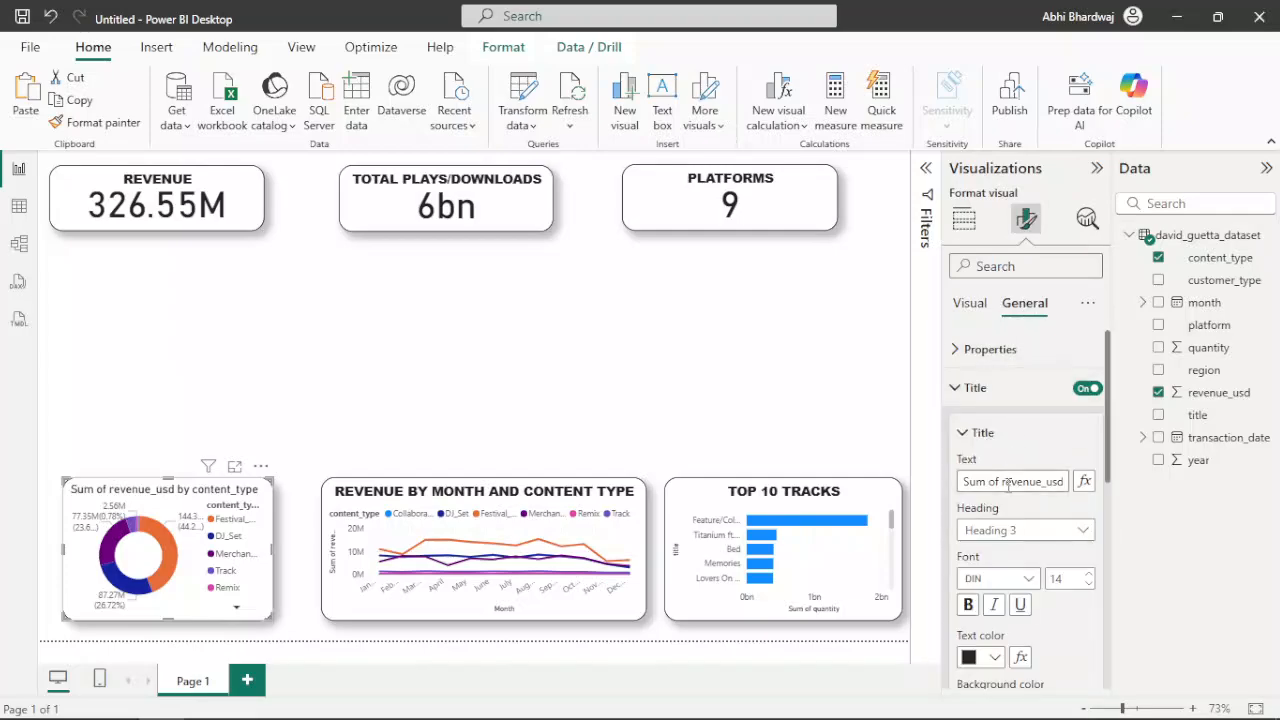
double_click(1009, 482)
triple_click(1009, 482)
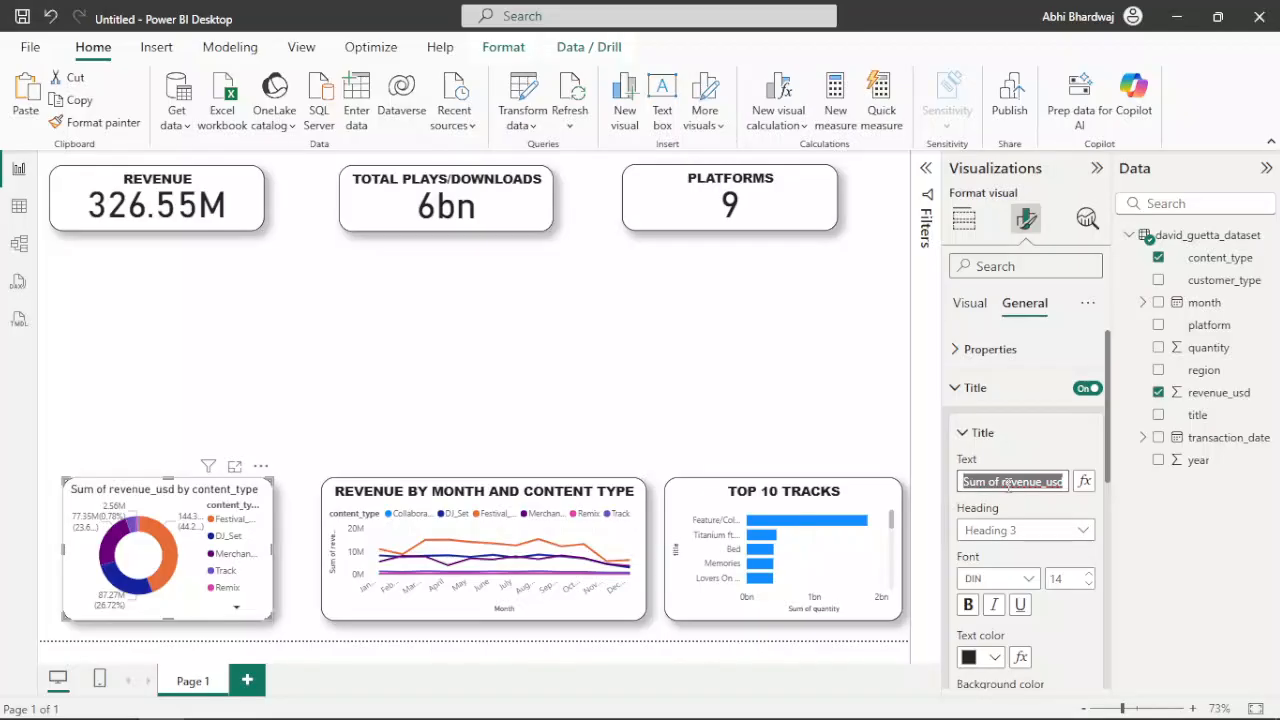
text(REV)
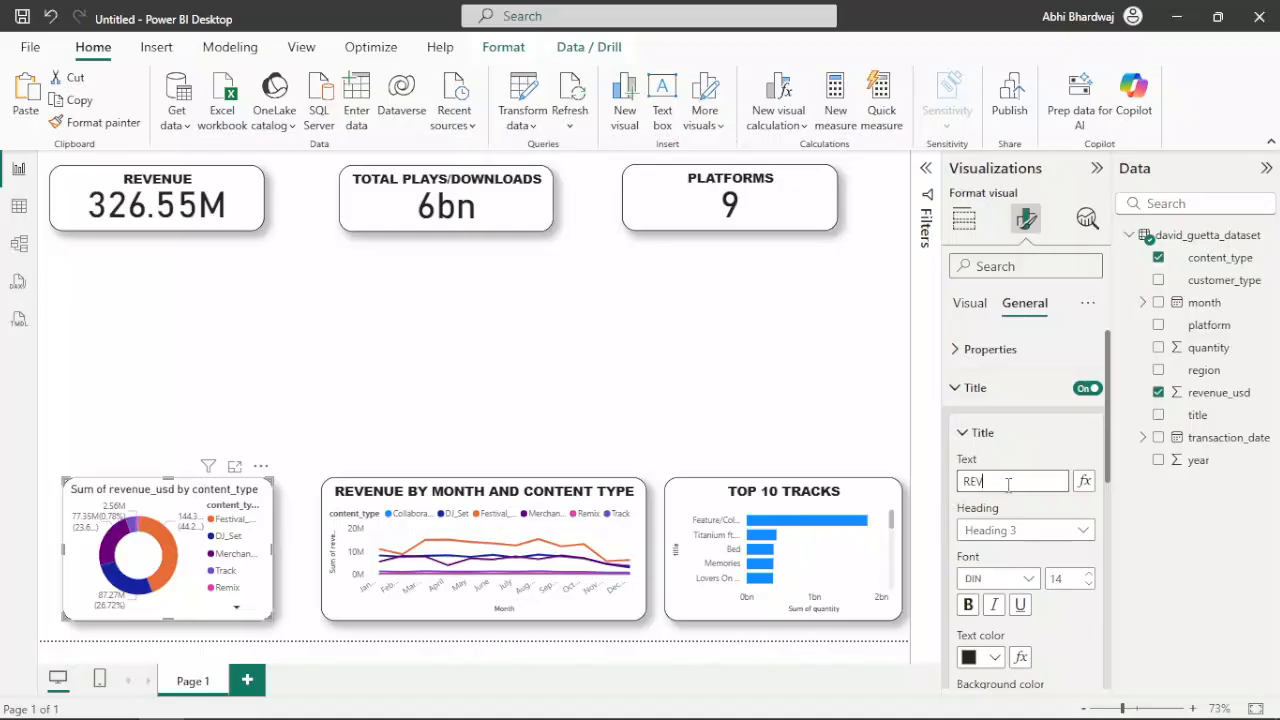
text(ENUE BY )
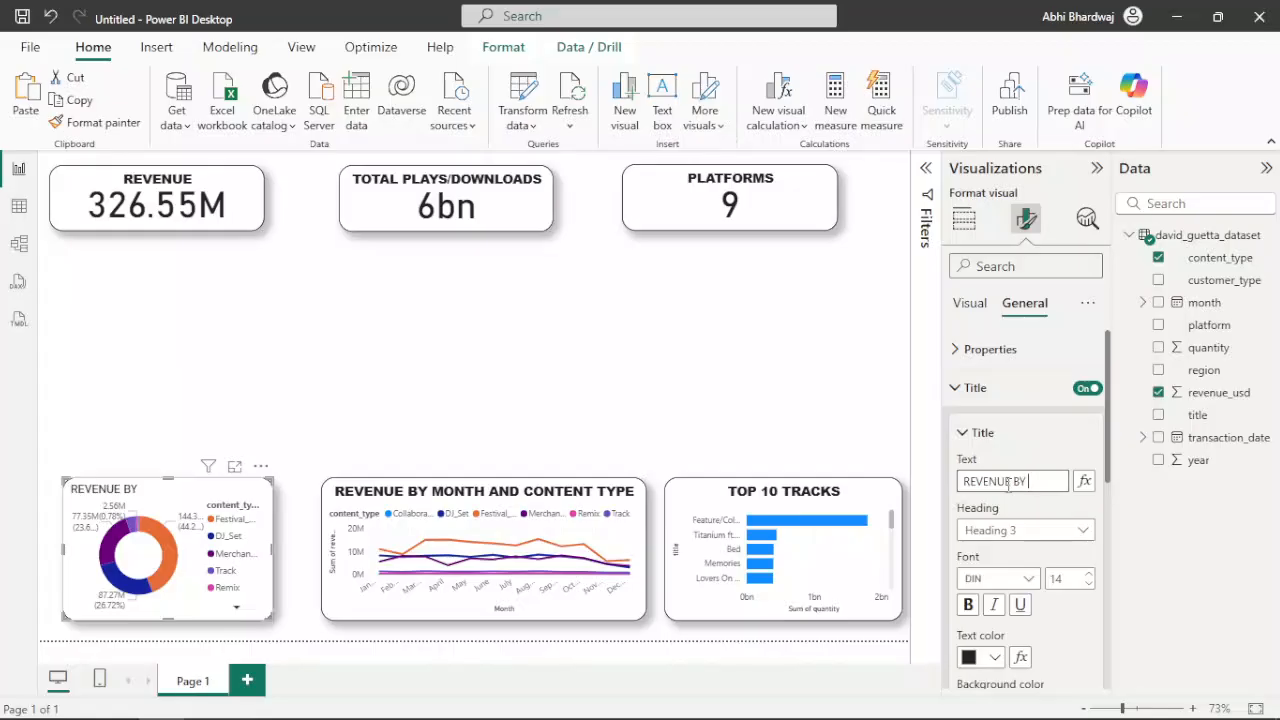
text(CONTENT TYPE)
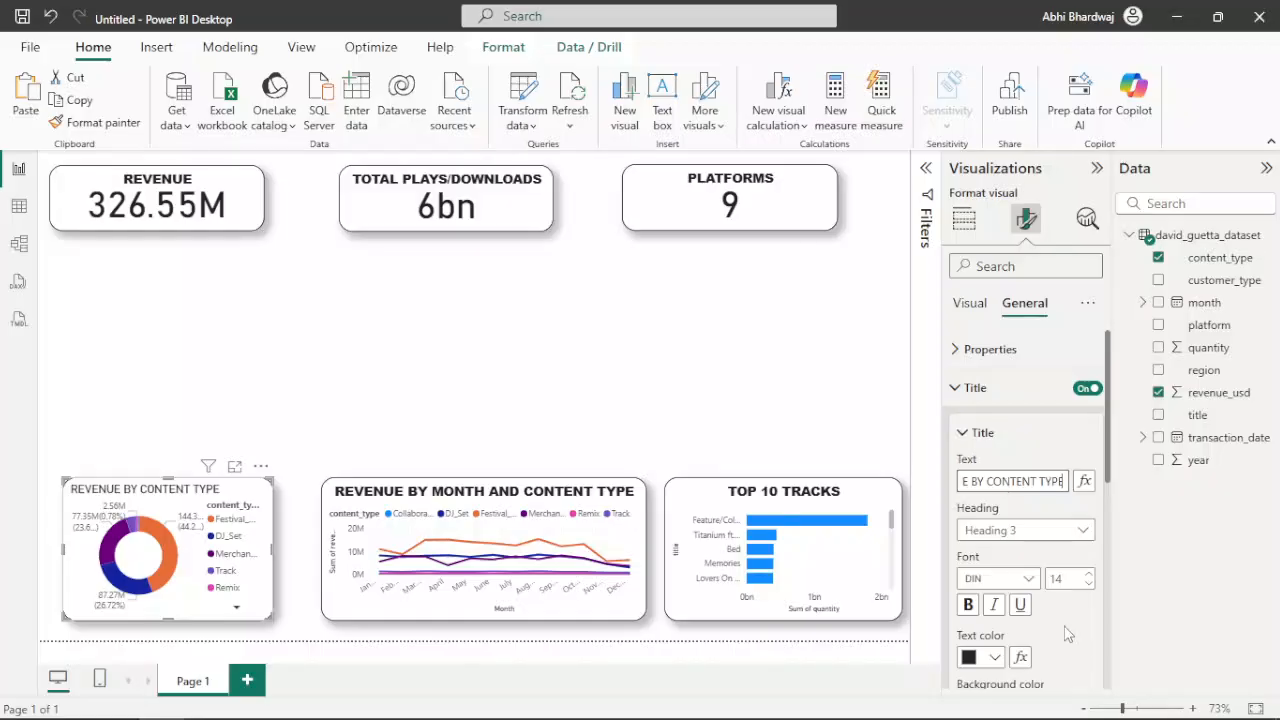
Format the donut chart's title in bold Arial Black, size 12, and centre it horizontally
click(970, 605)
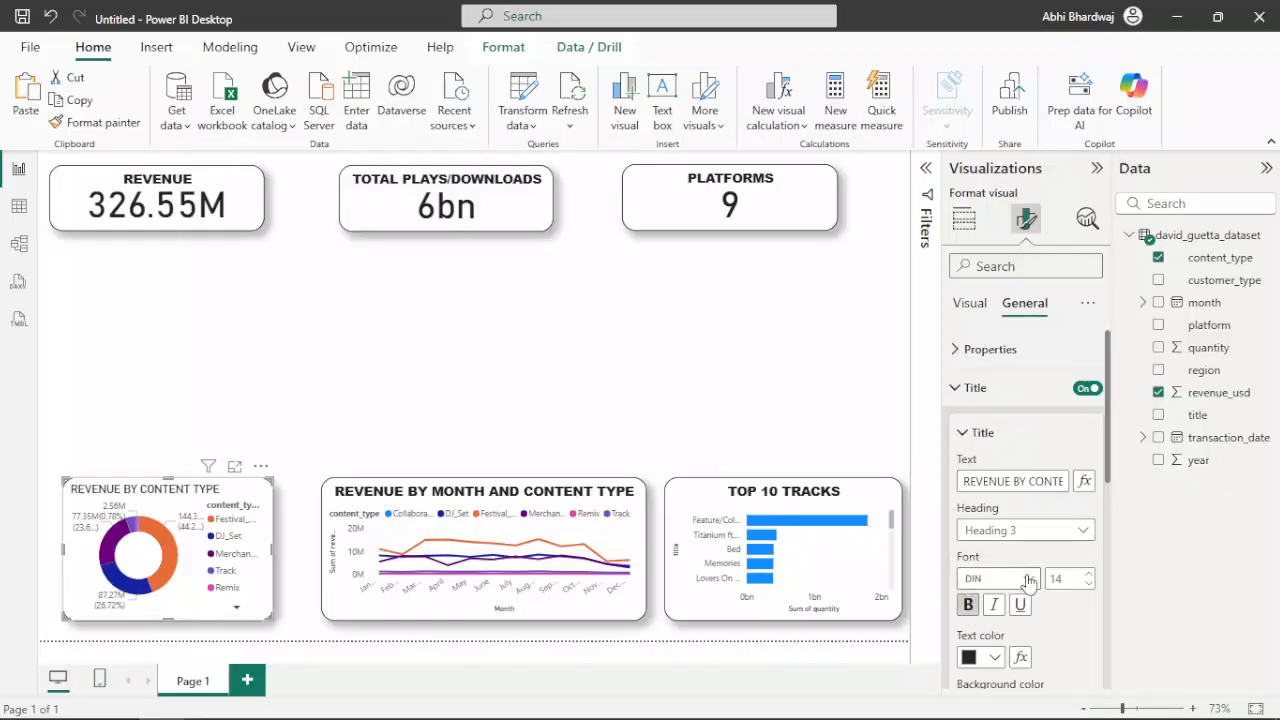
click(990, 578)
click(998, 298)
scroll(1048, 624, down, 2)
click(993, 569)
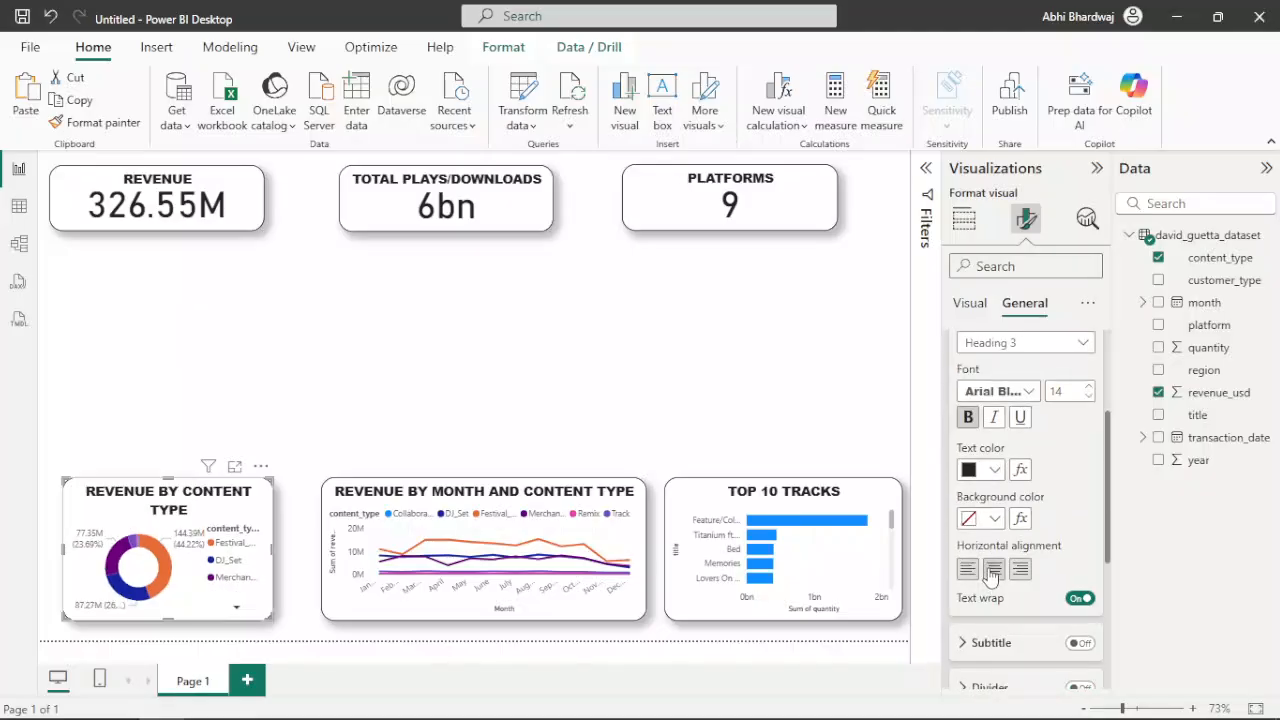
click(1089, 396)
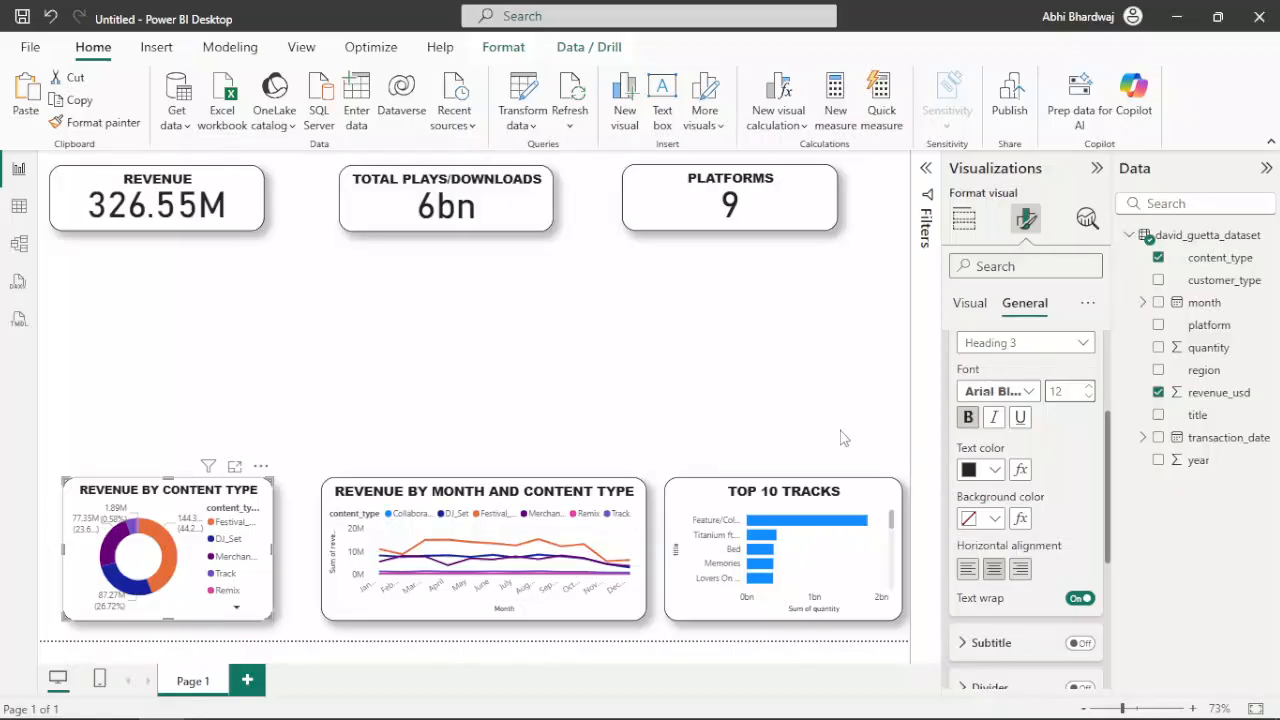
Add an empty filled map and enlarge it to fill the gap between the KPI cards and the donut and line charts
click(655, 389)
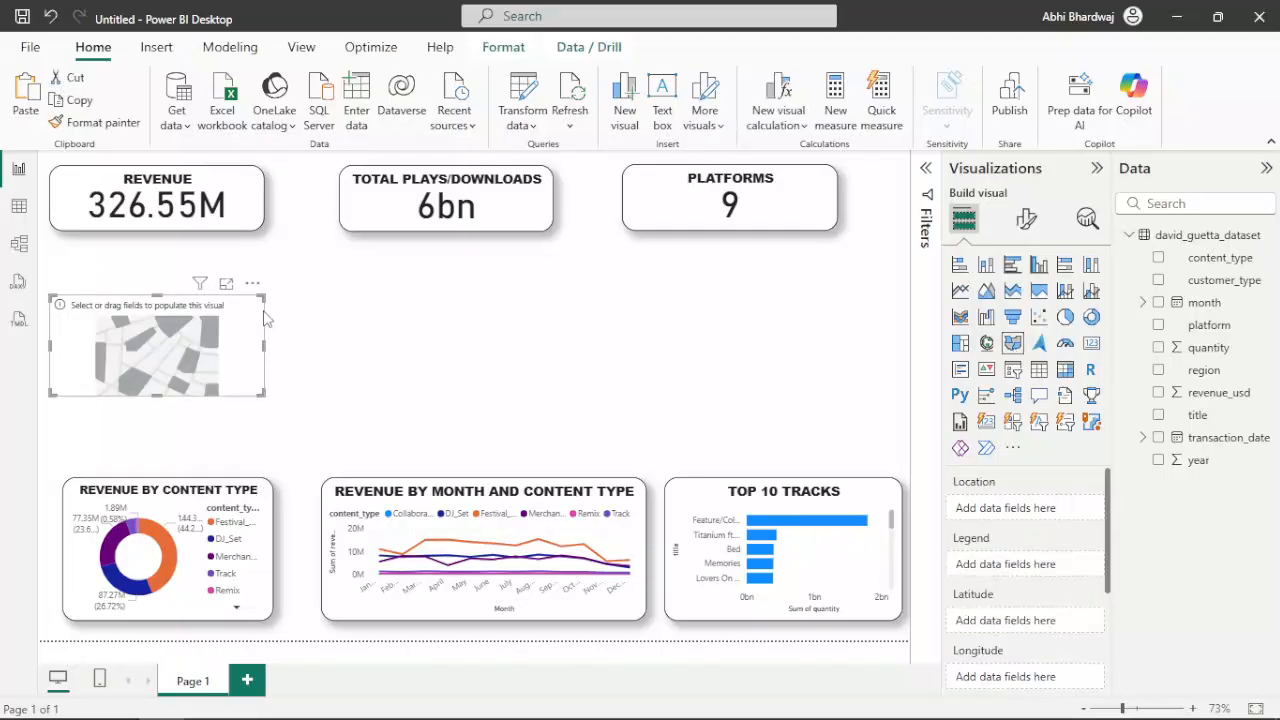
drag(266, 294, 657, 262)
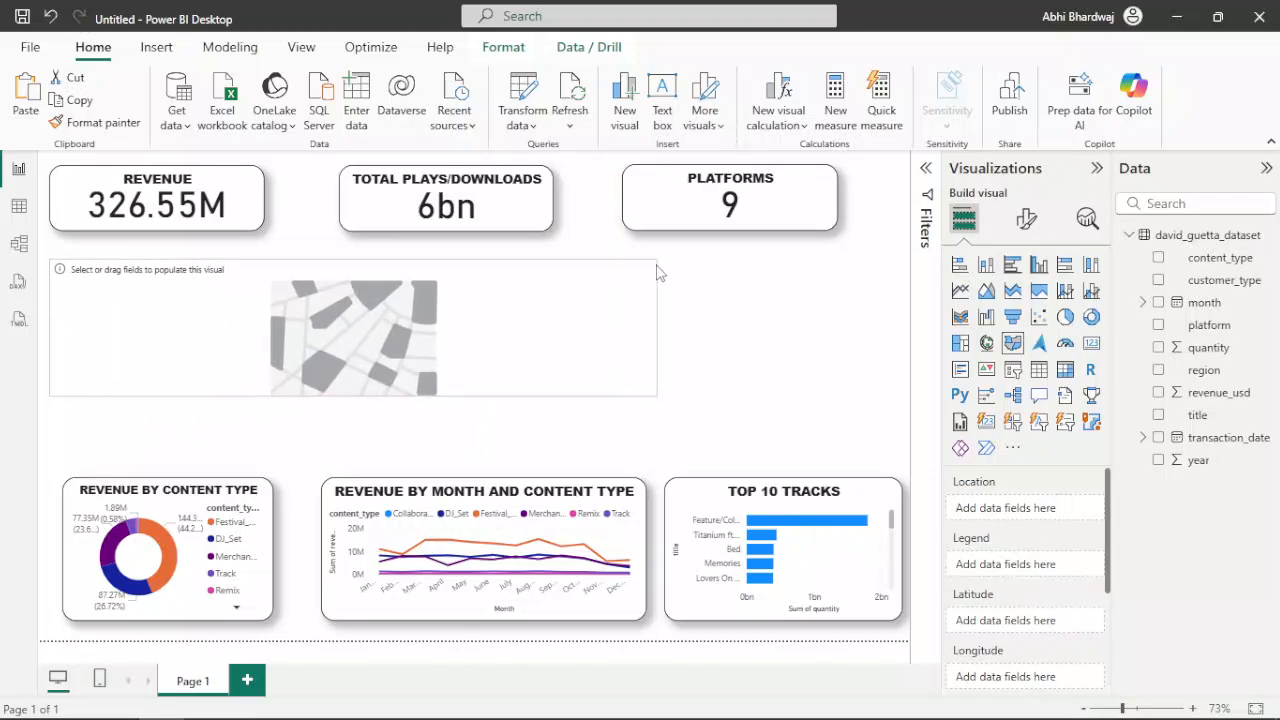
drag(650, 392, 644, 450)
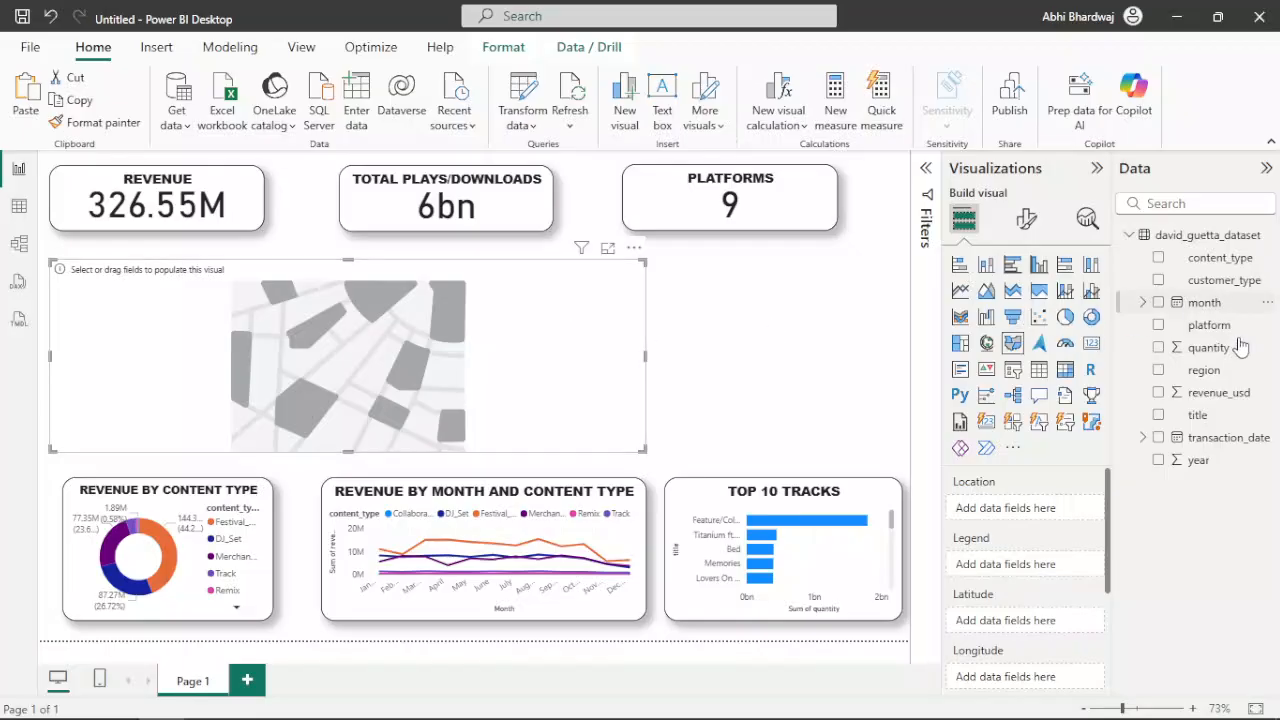
Use region as the filled map's location and upgrade the retiring visual to an Azure map
drag(1222, 372, 1035, 523)
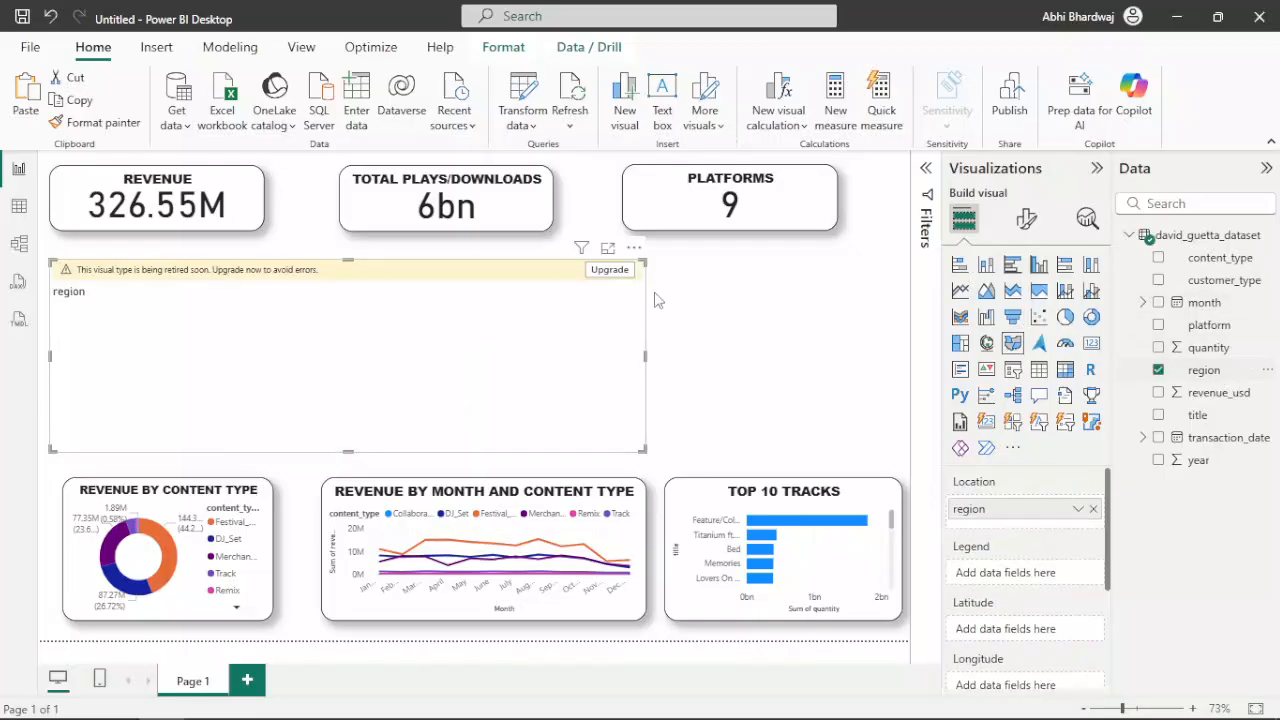
click(609, 270)
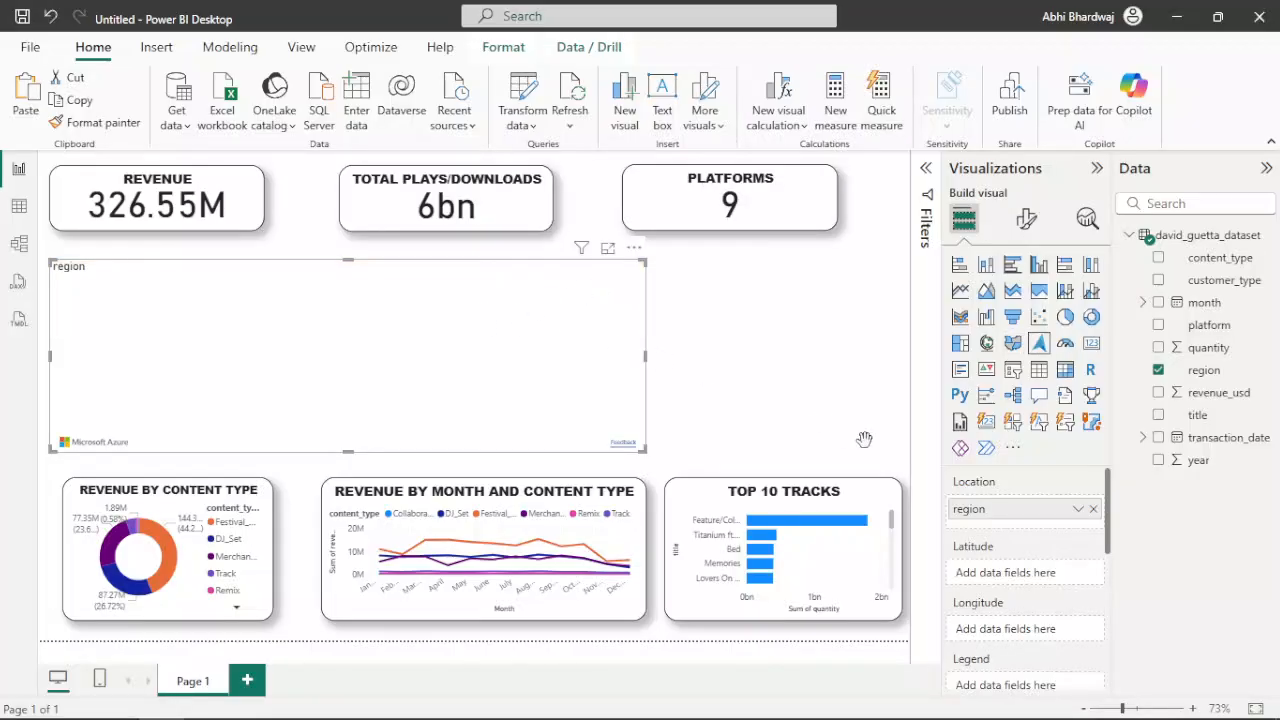
Add revenue_usd to the map as its legend
scroll(1060, 575, down, 2)
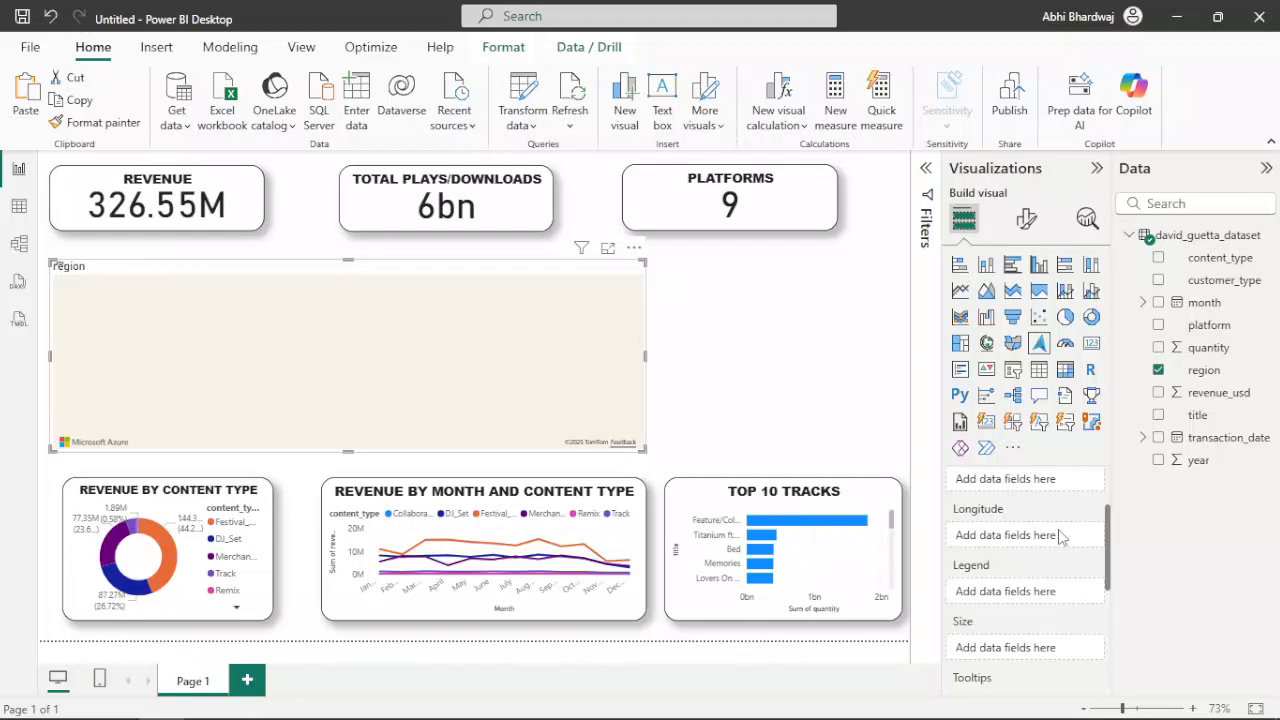
scroll(1062, 538, up, 2)
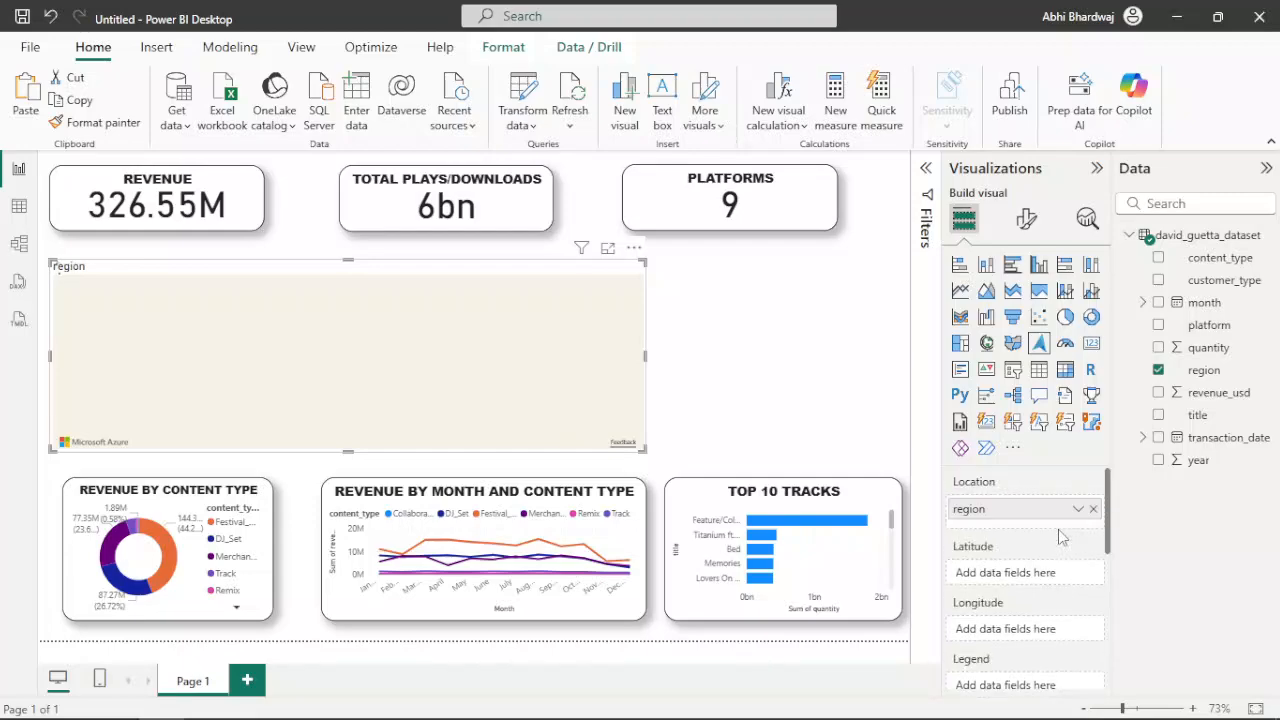
scroll(1062, 538, down, 2)
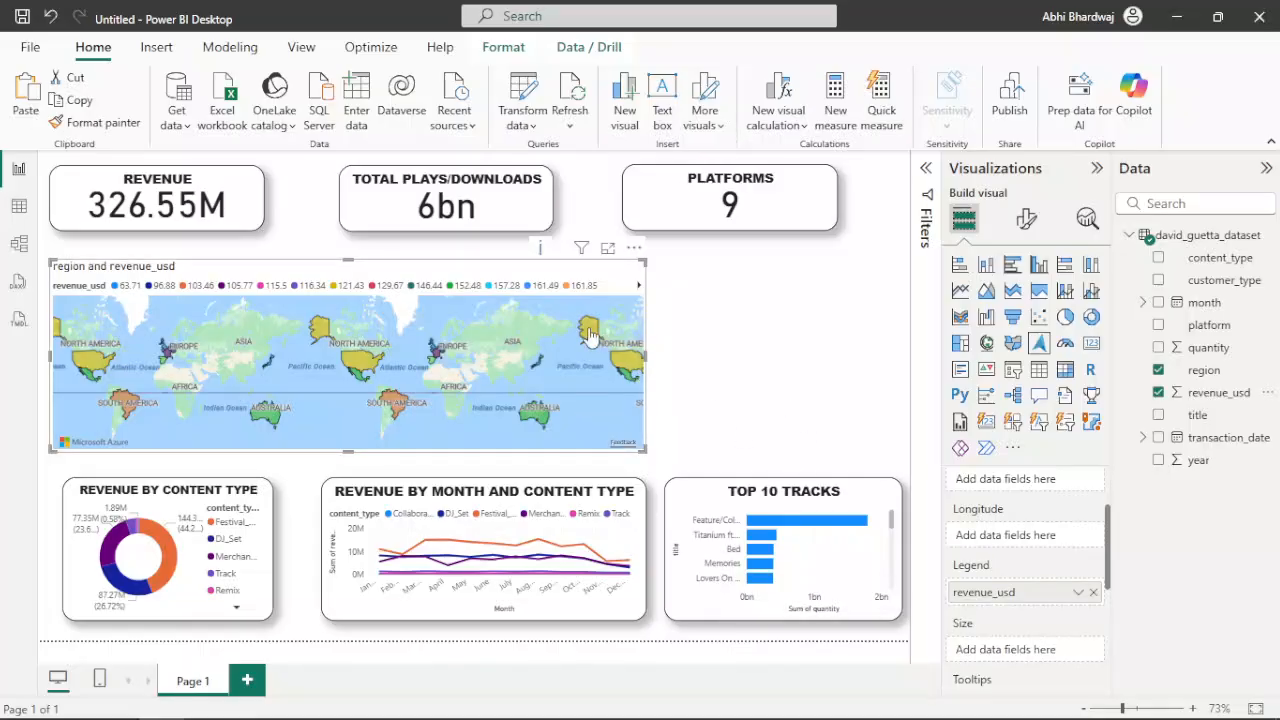
mouse_move(590, 337)
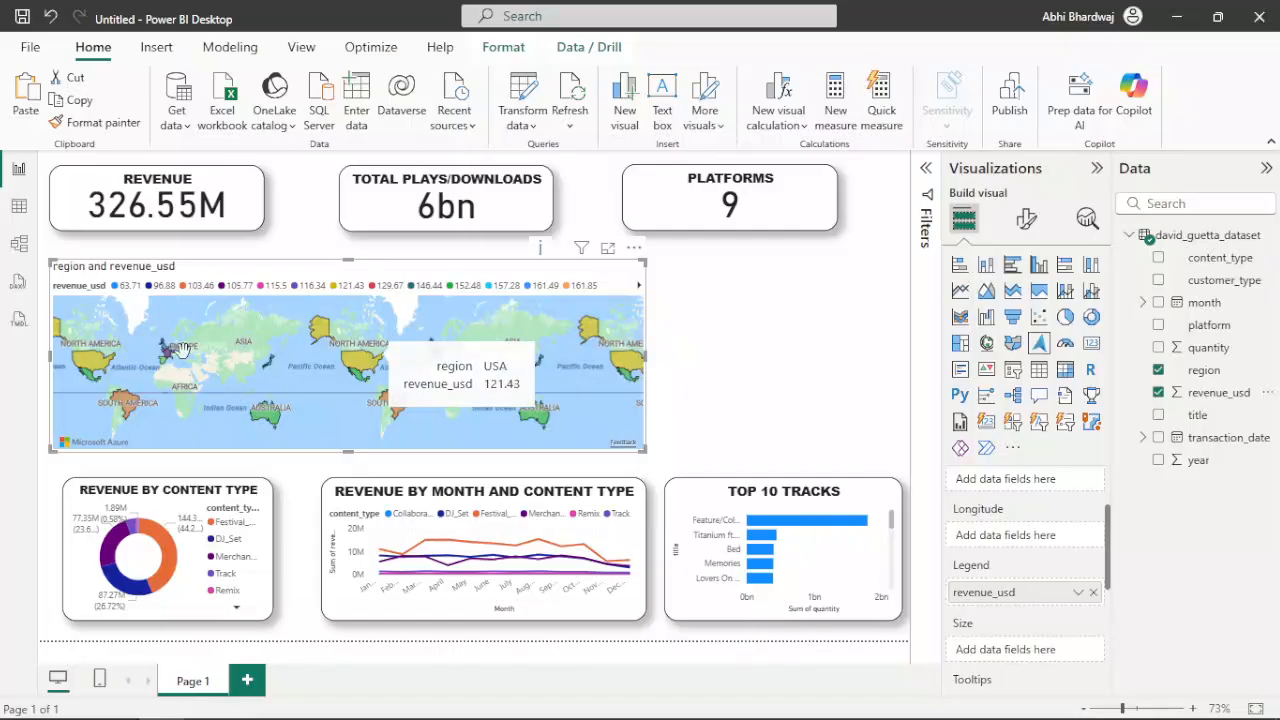
mouse_move(127, 408)
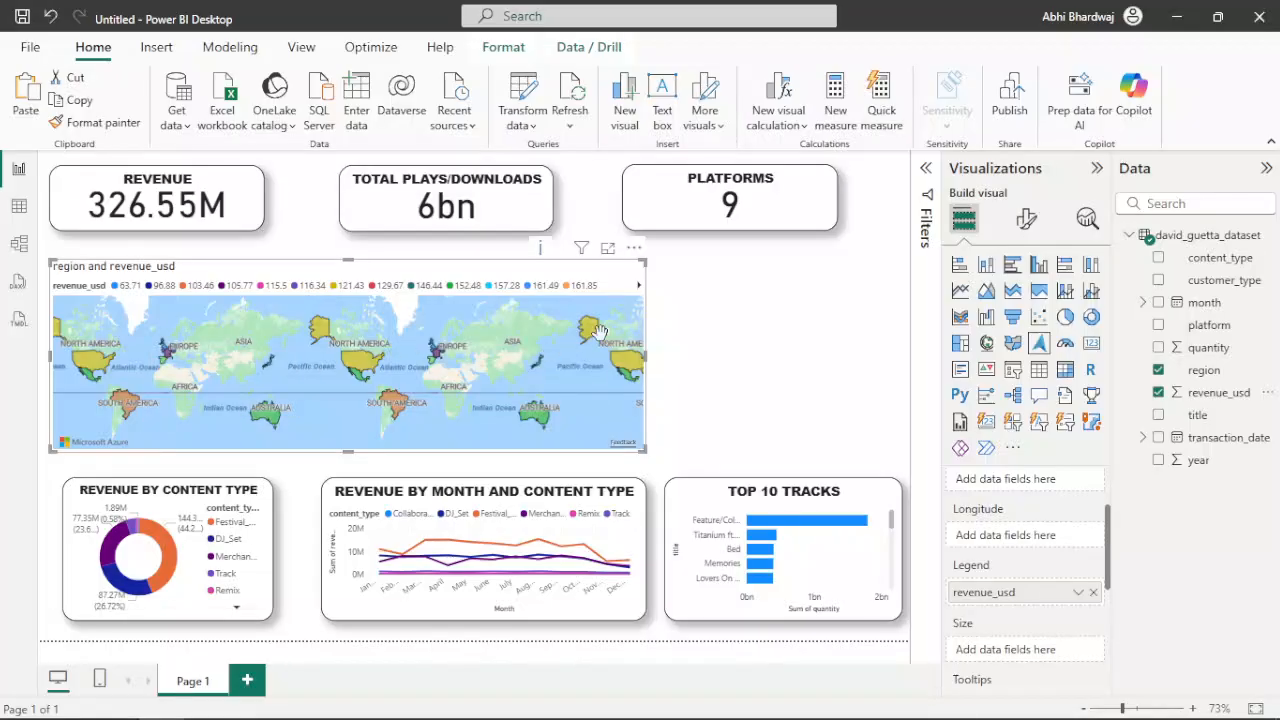
right_click(984, 593)
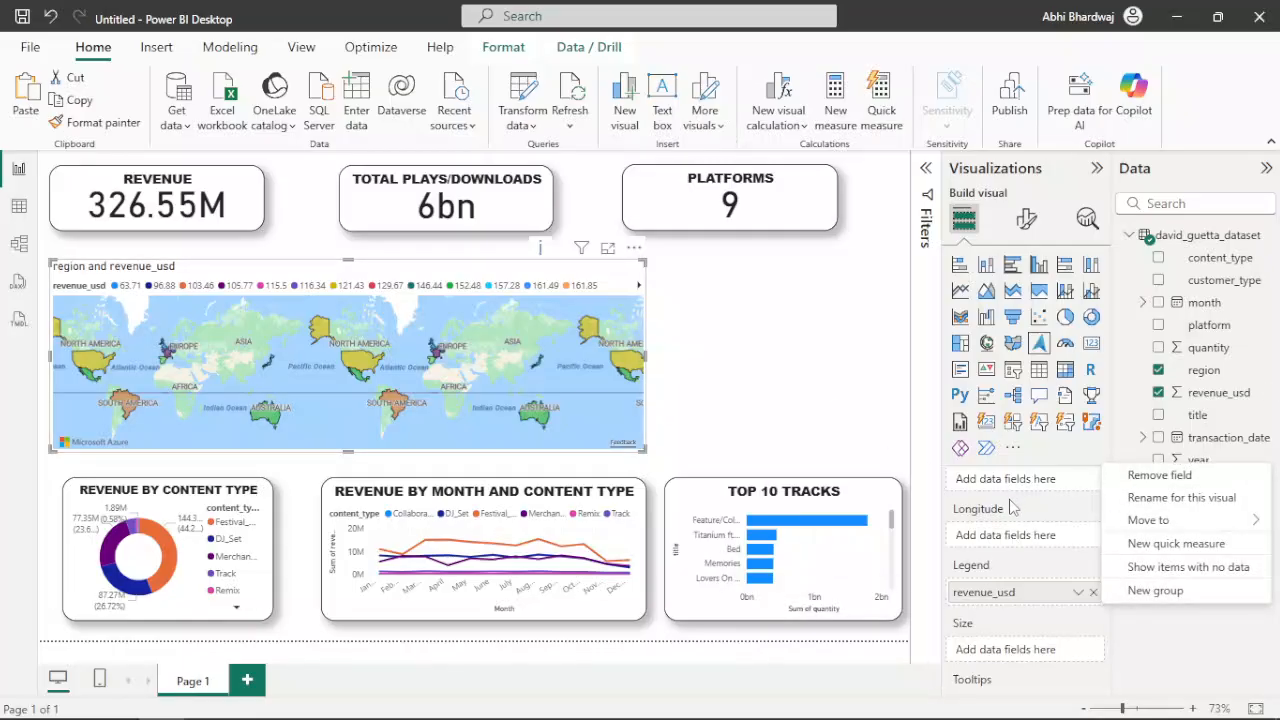
click(1013, 507)
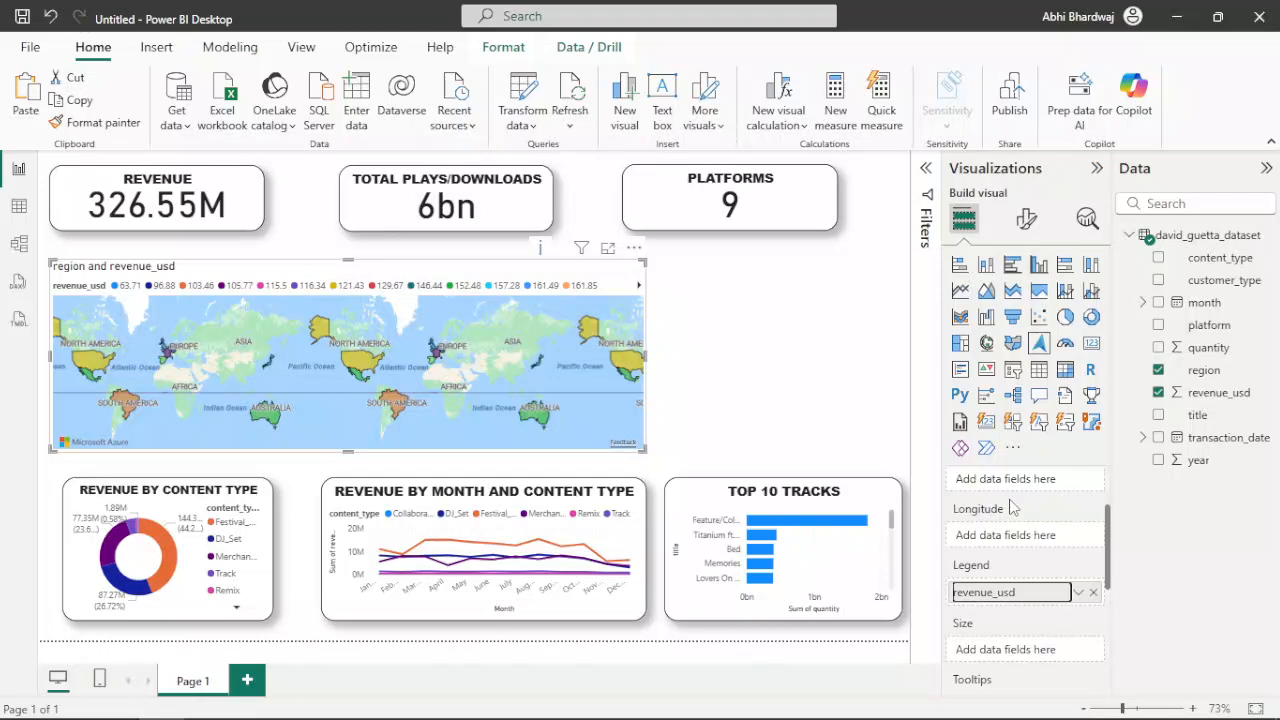
Give the region map a visual border with 20 px rounded corners
click(1030, 220)
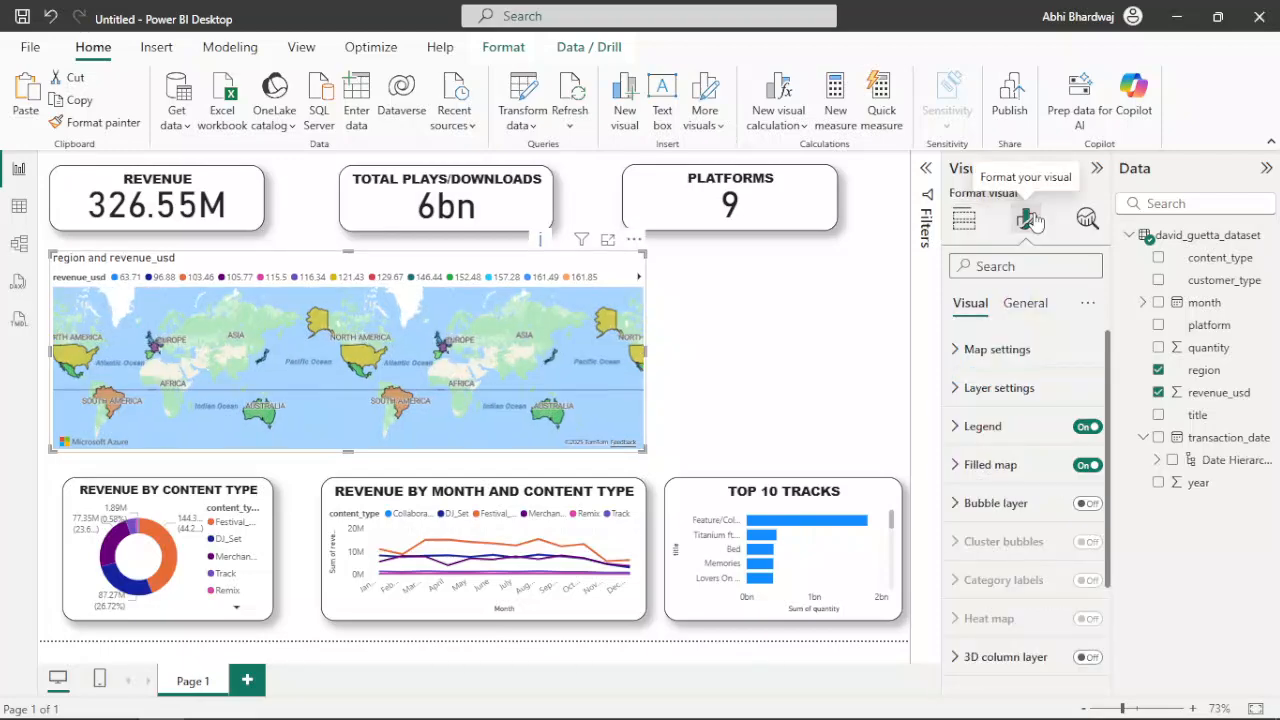
click(1031, 310)
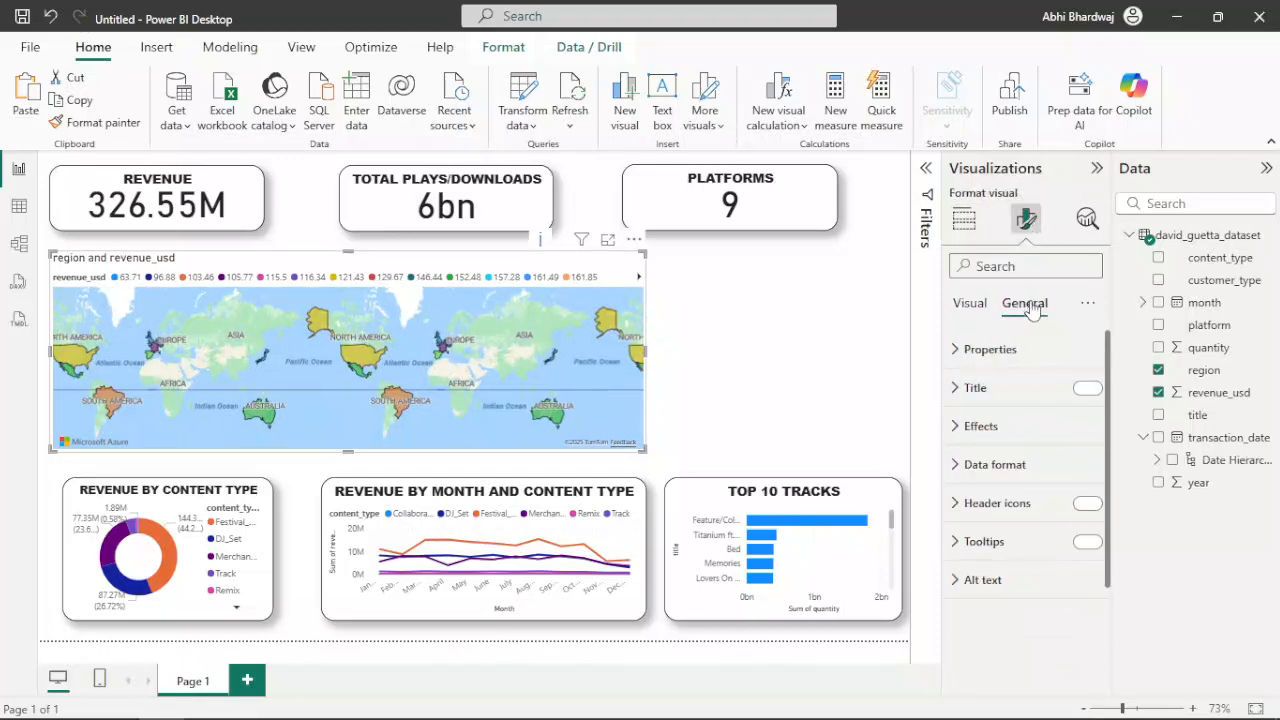
click(978, 426)
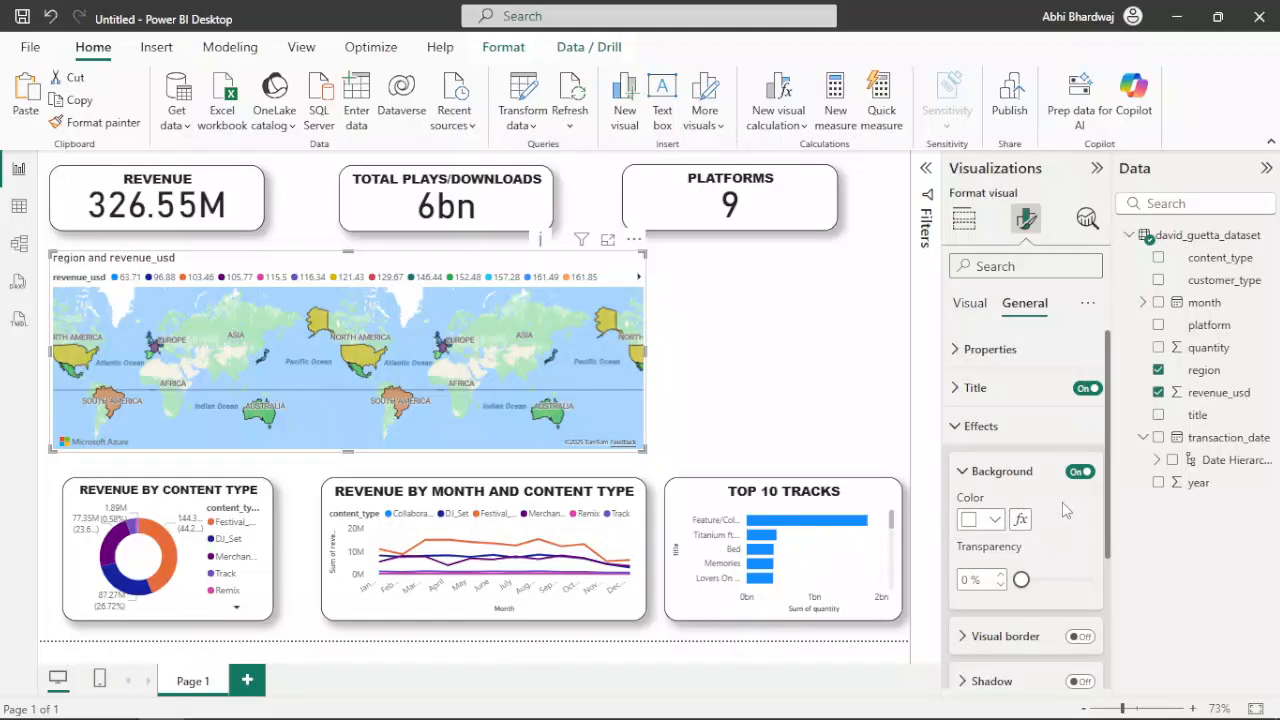
scroll(1070, 528, down, 2)
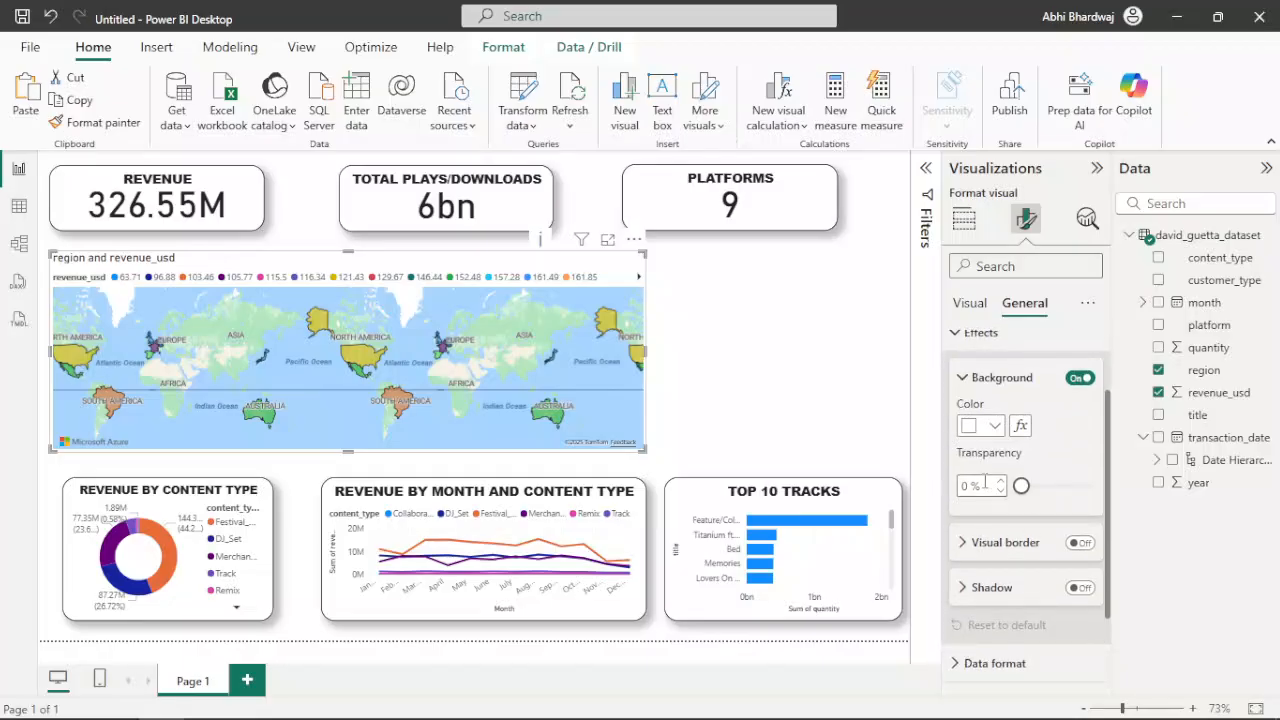
click(1006, 545)
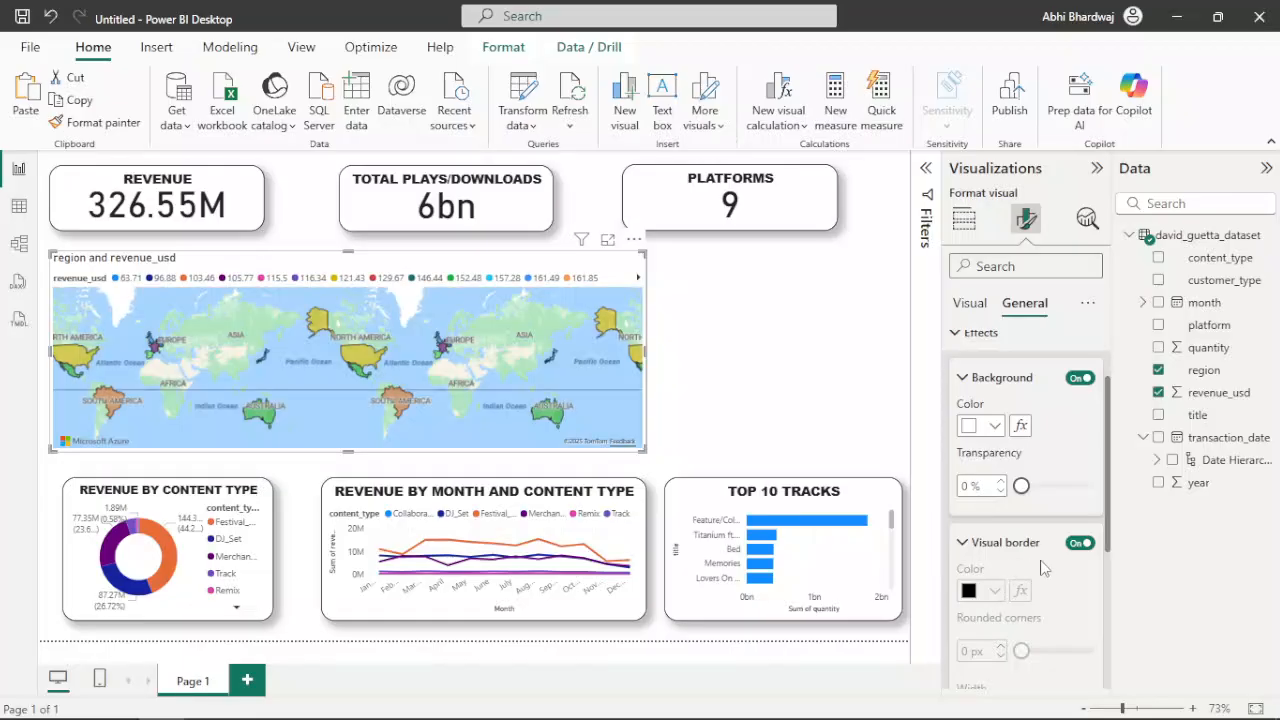
scroll(1041, 568, down, 2)
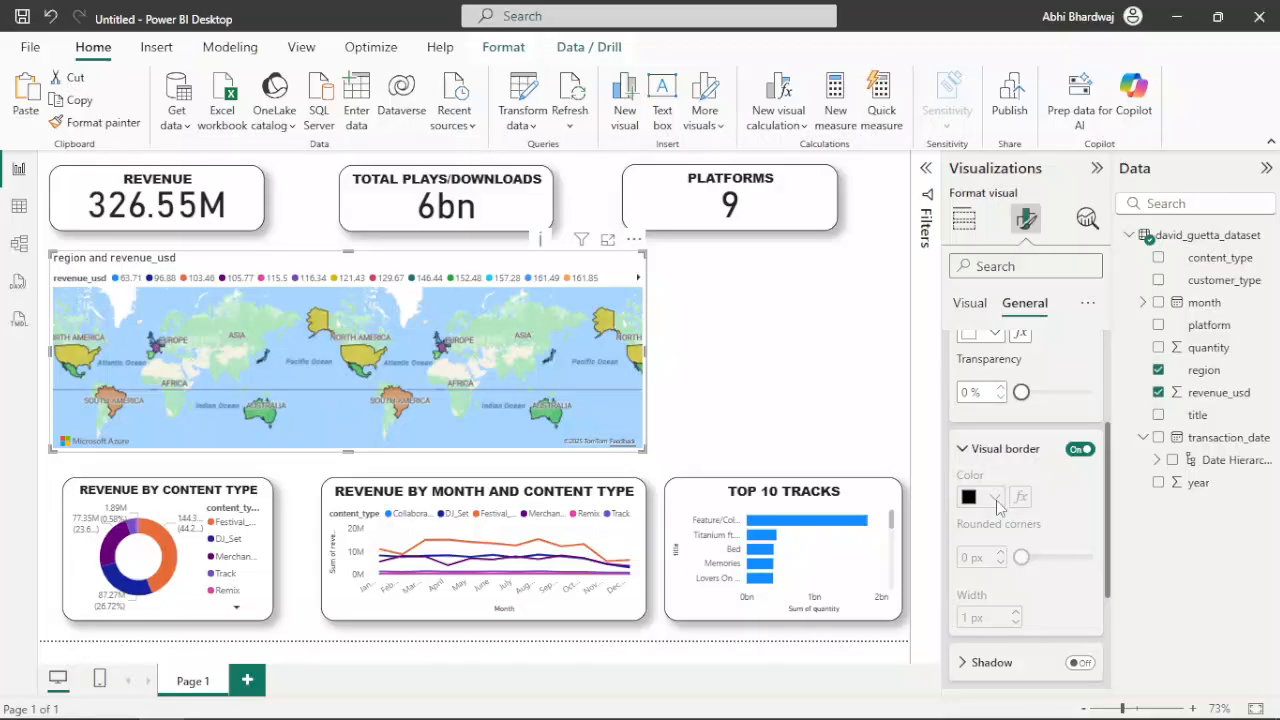
scroll(996, 507, down, 2)
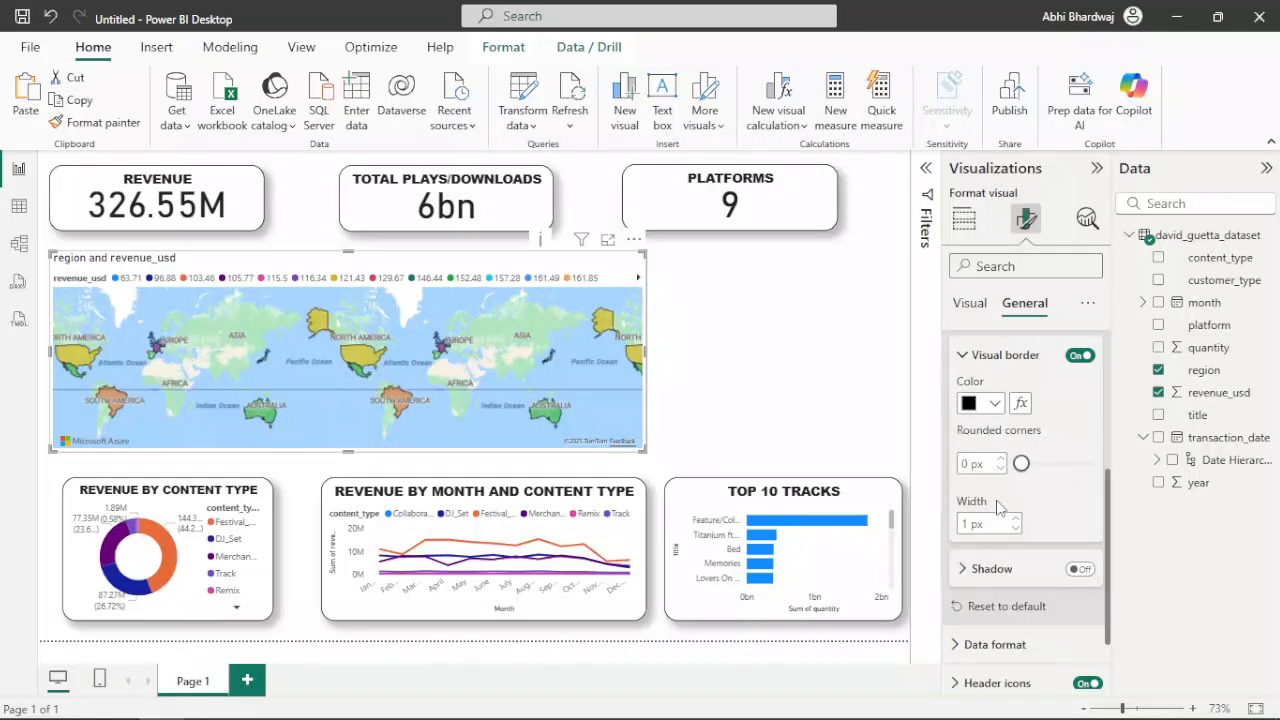
double_click(966, 463)
text(20)
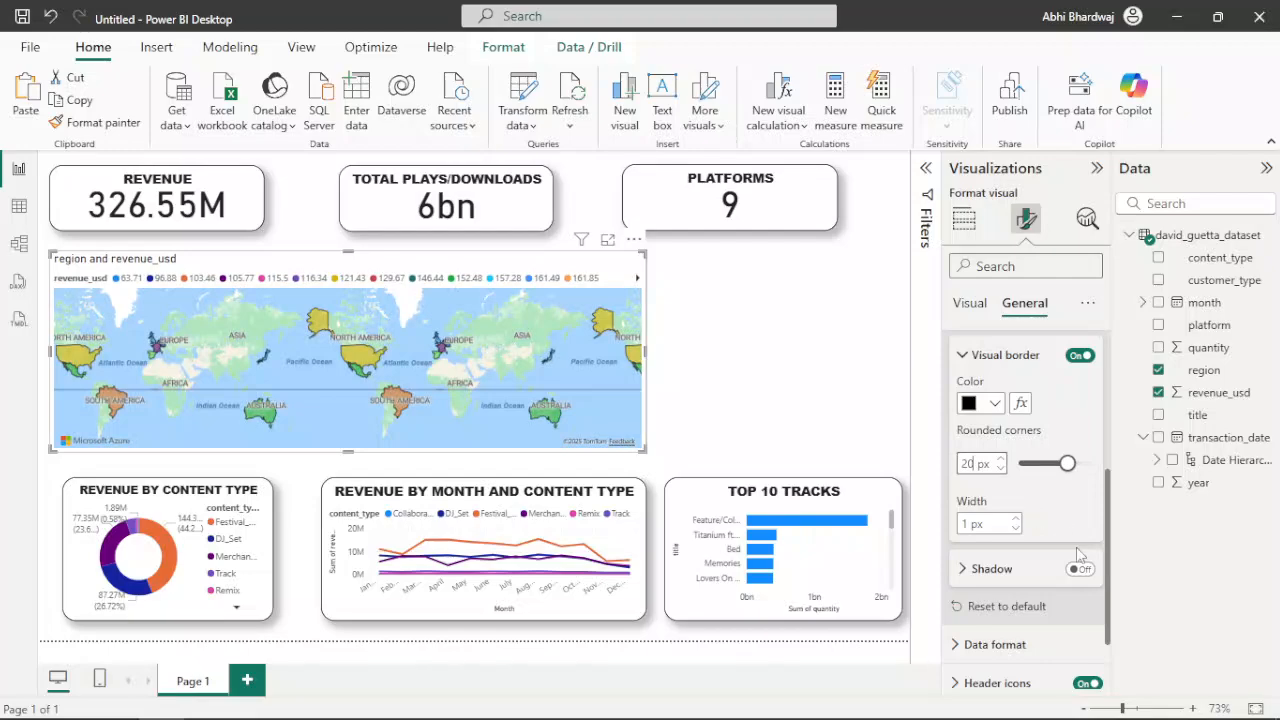
Turn on the shadow for the region map and check its shadow options
scroll(1088, 575, down, 2)
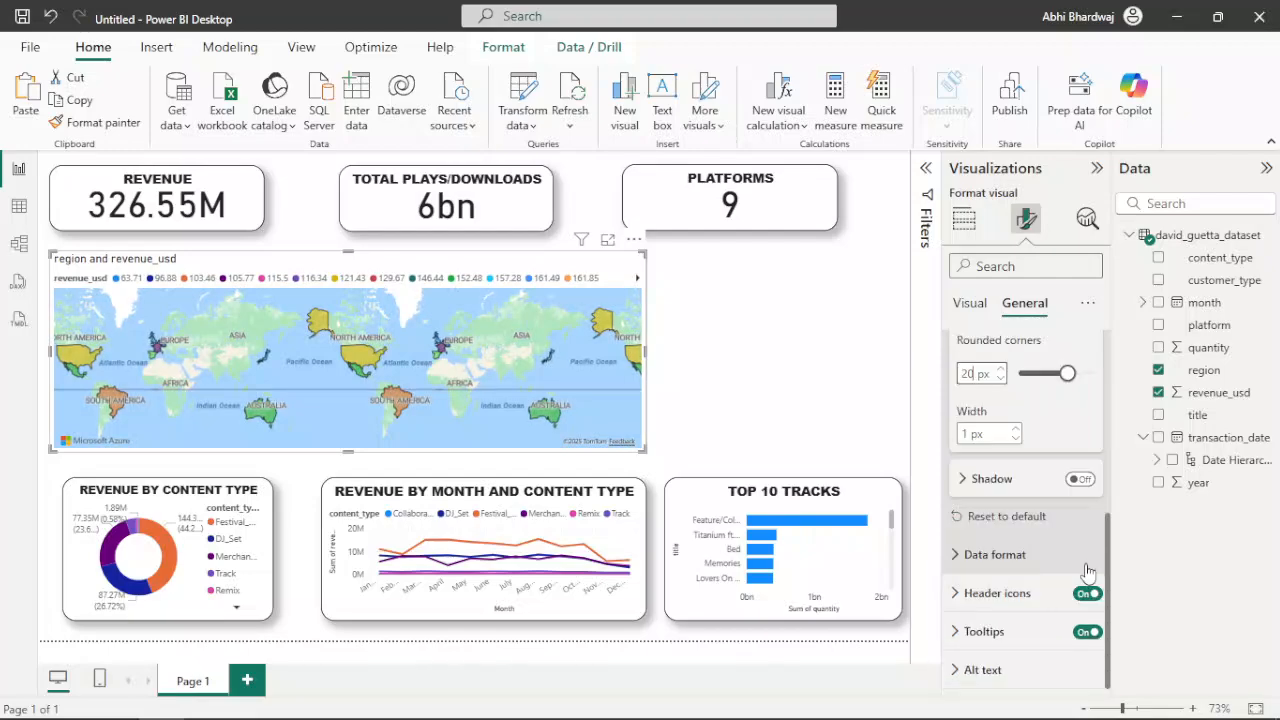
click(1082, 480)
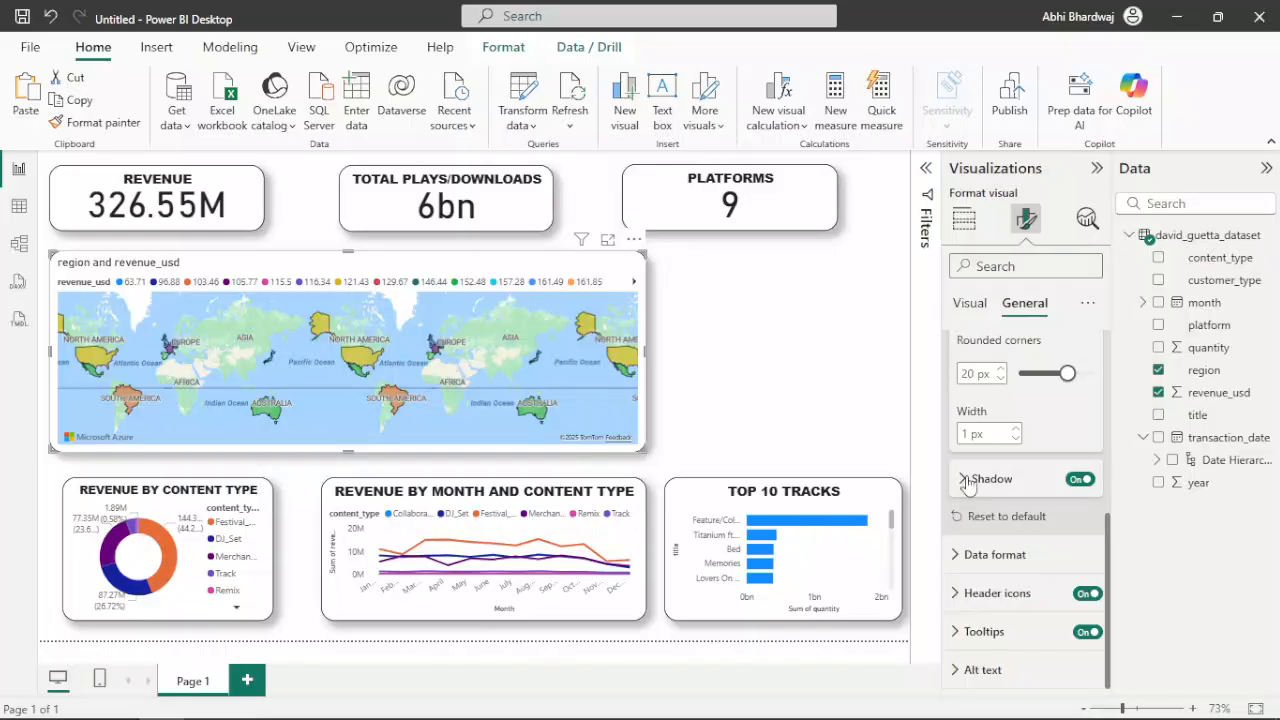
click(967, 483)
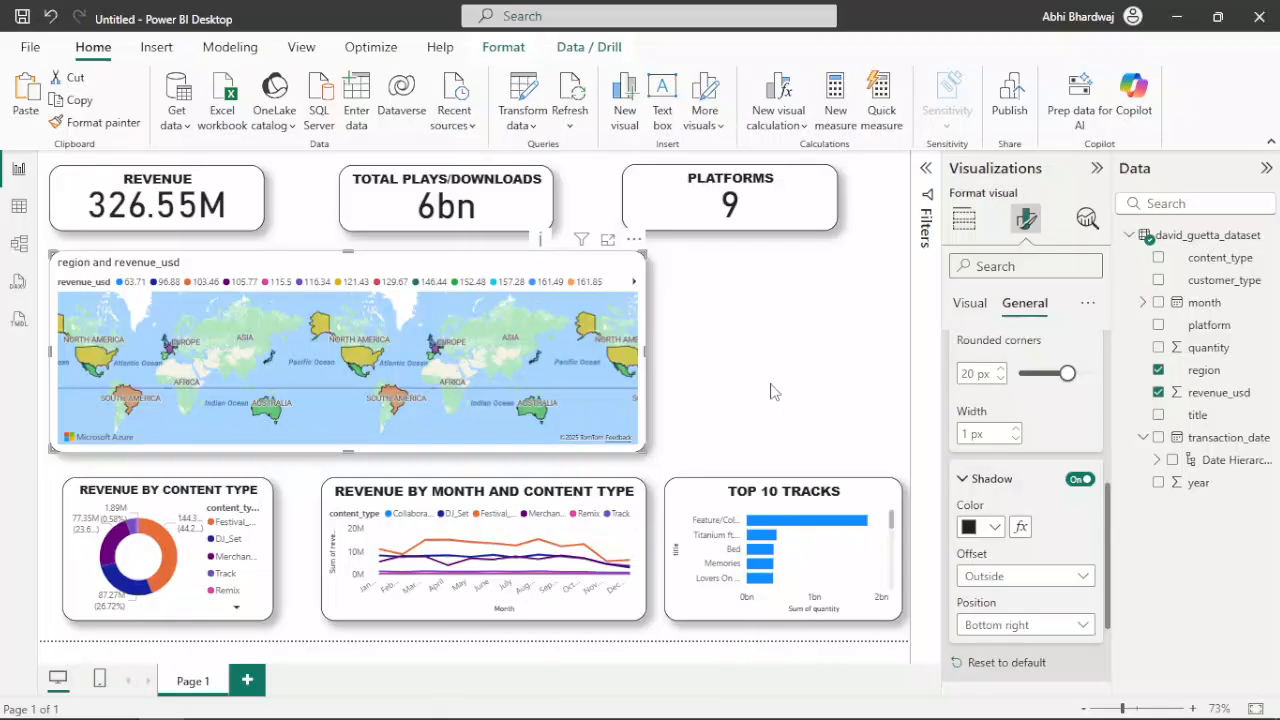
click(860, 312)
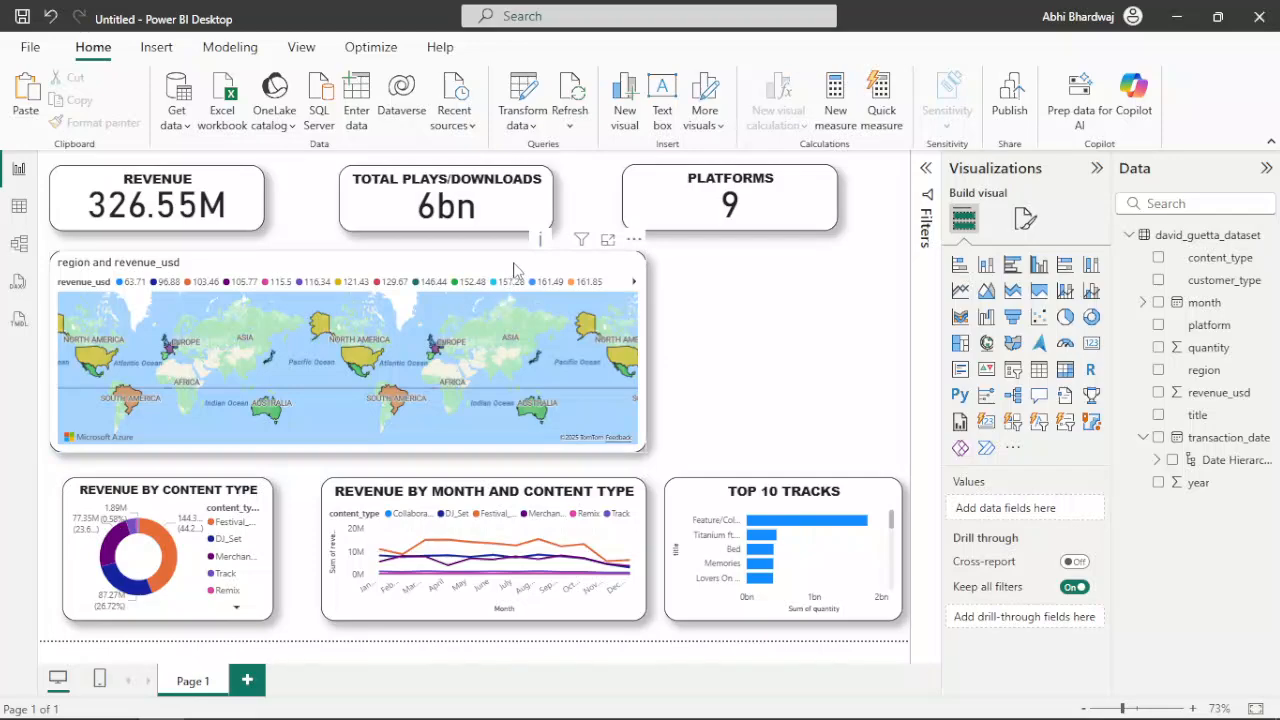
Move the region map down towards the lower charts and narrow it to align with the line chart's right edge
drag(557, 271, 528, 284)
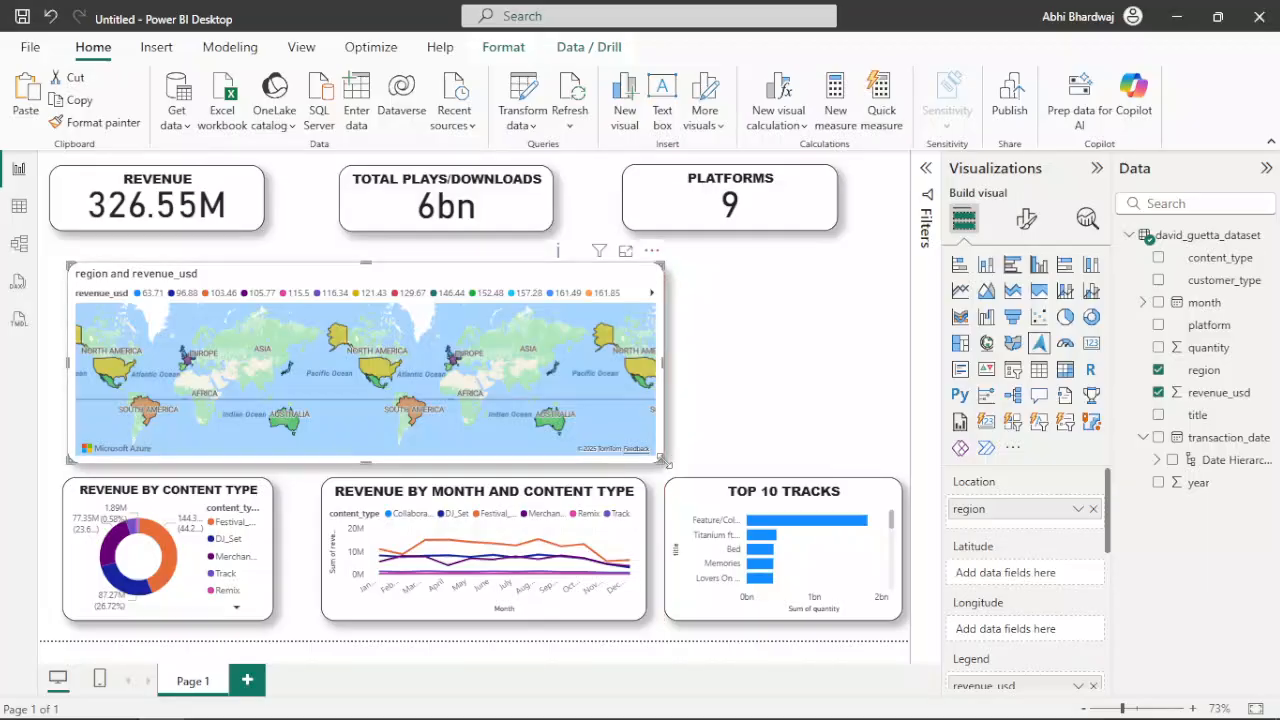
drag(651, 462, 638, 469)
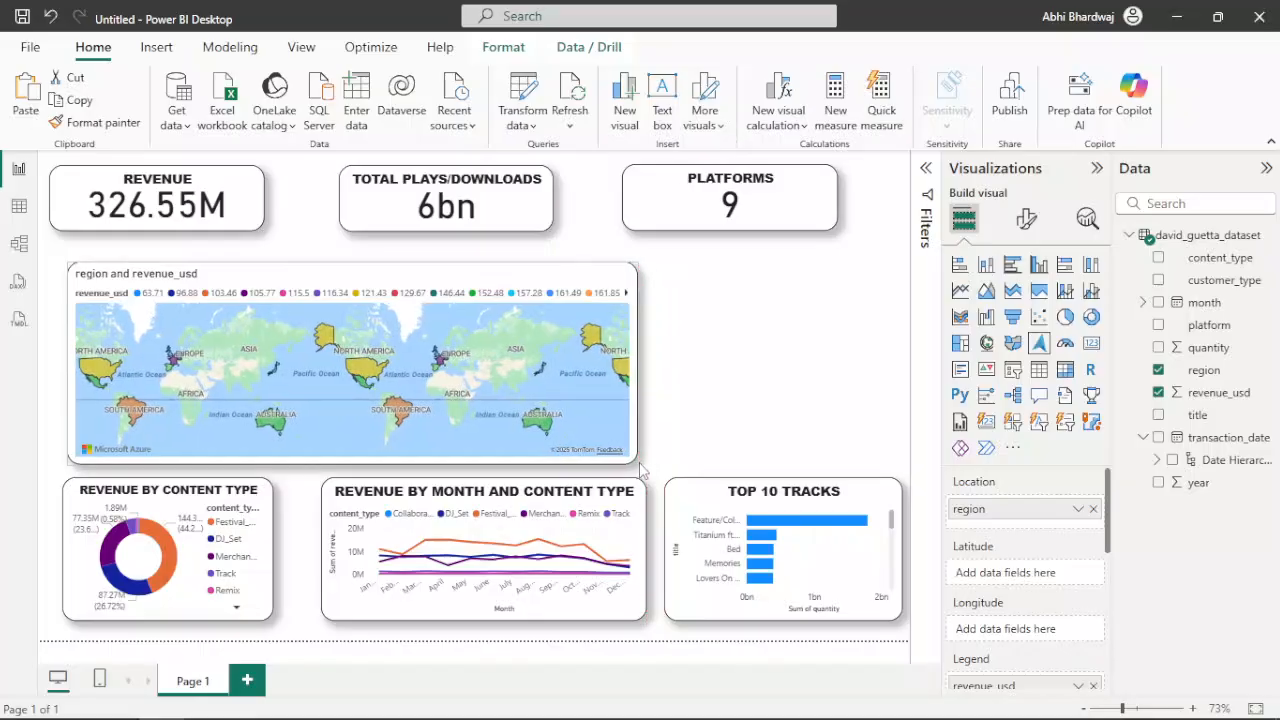
drag(647, 470, 647, 466)
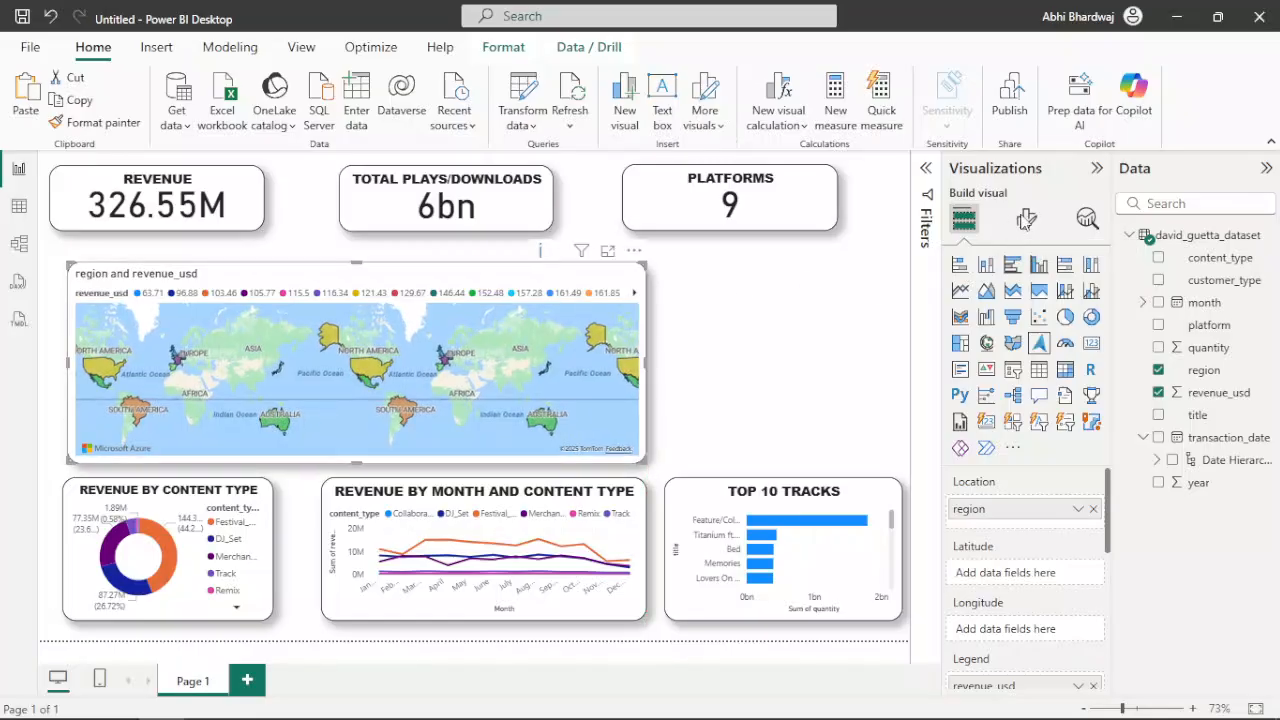
Change the map's title text to REVENUE BY REGION
click(1026, 222)
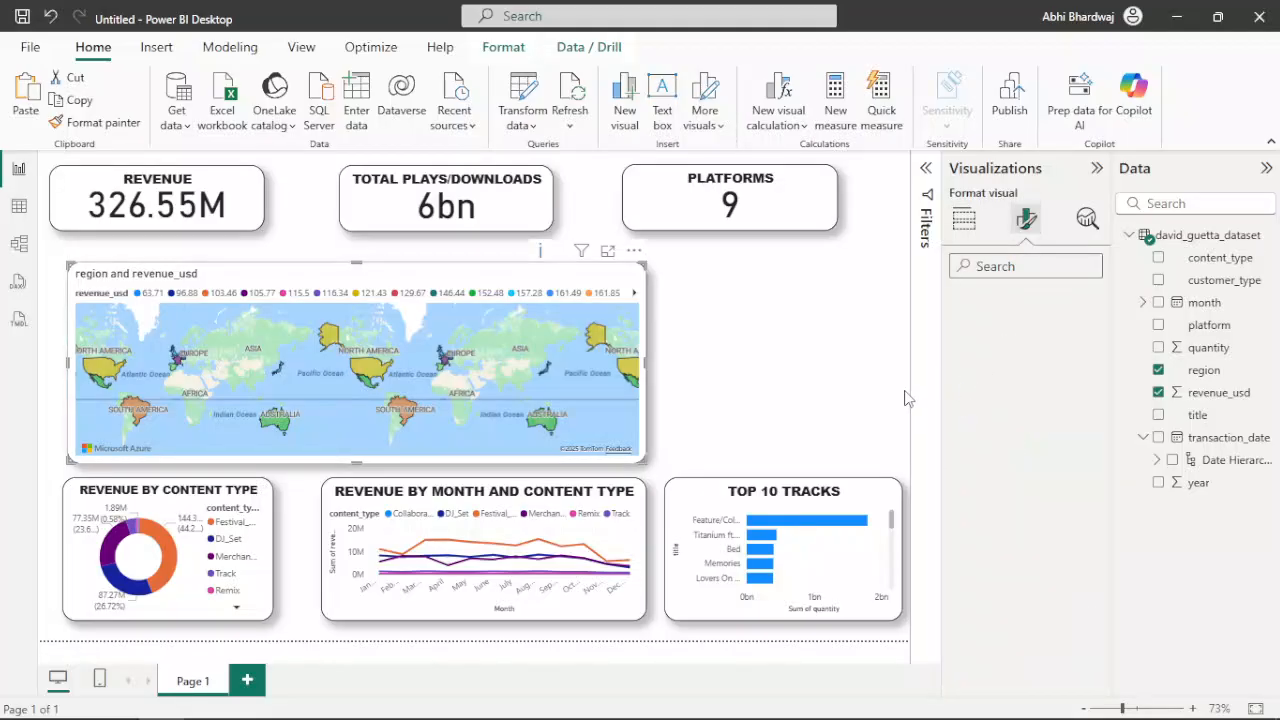
click(1026, 306)
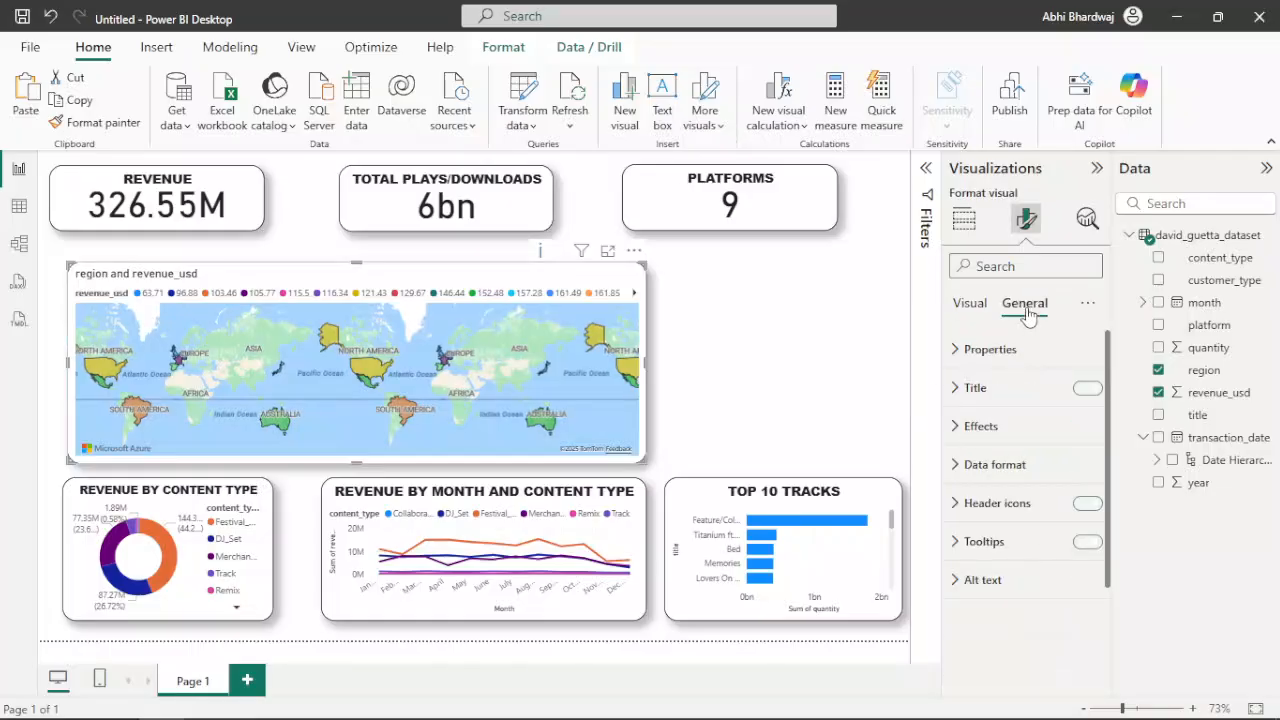
click(966, 400)
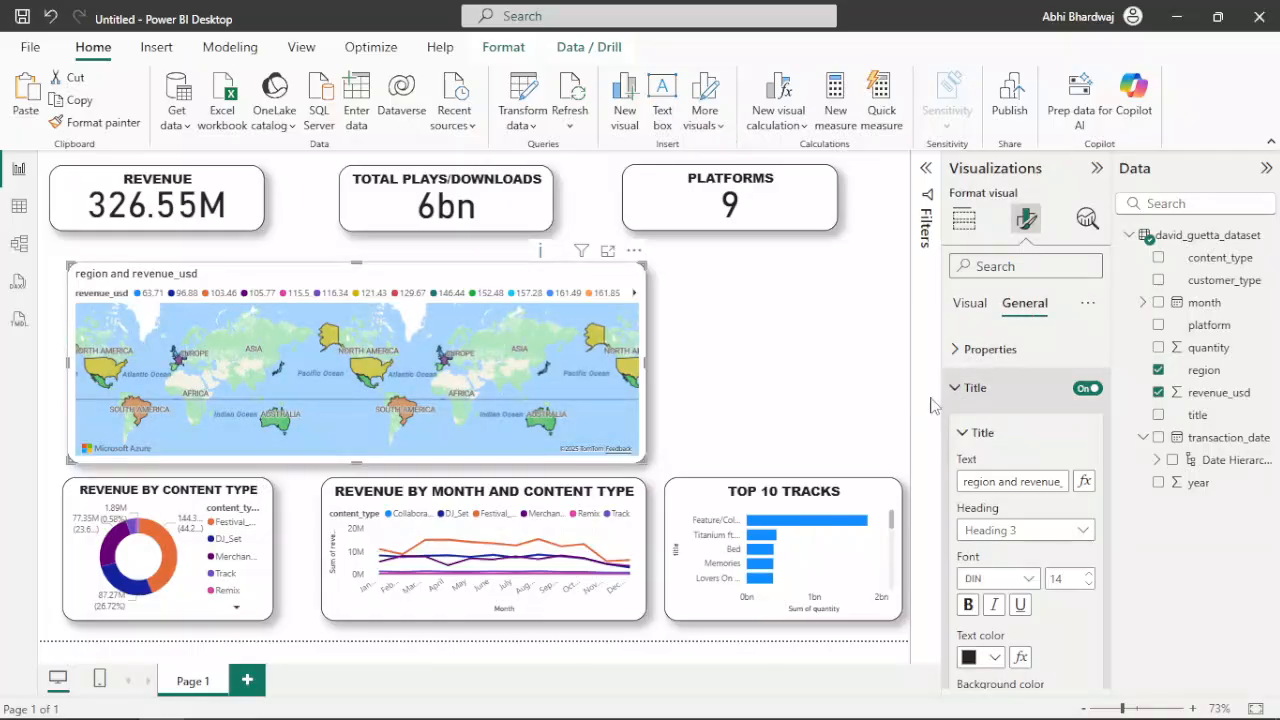
triple_click(998, 480)
text(REVENUE BY RE)
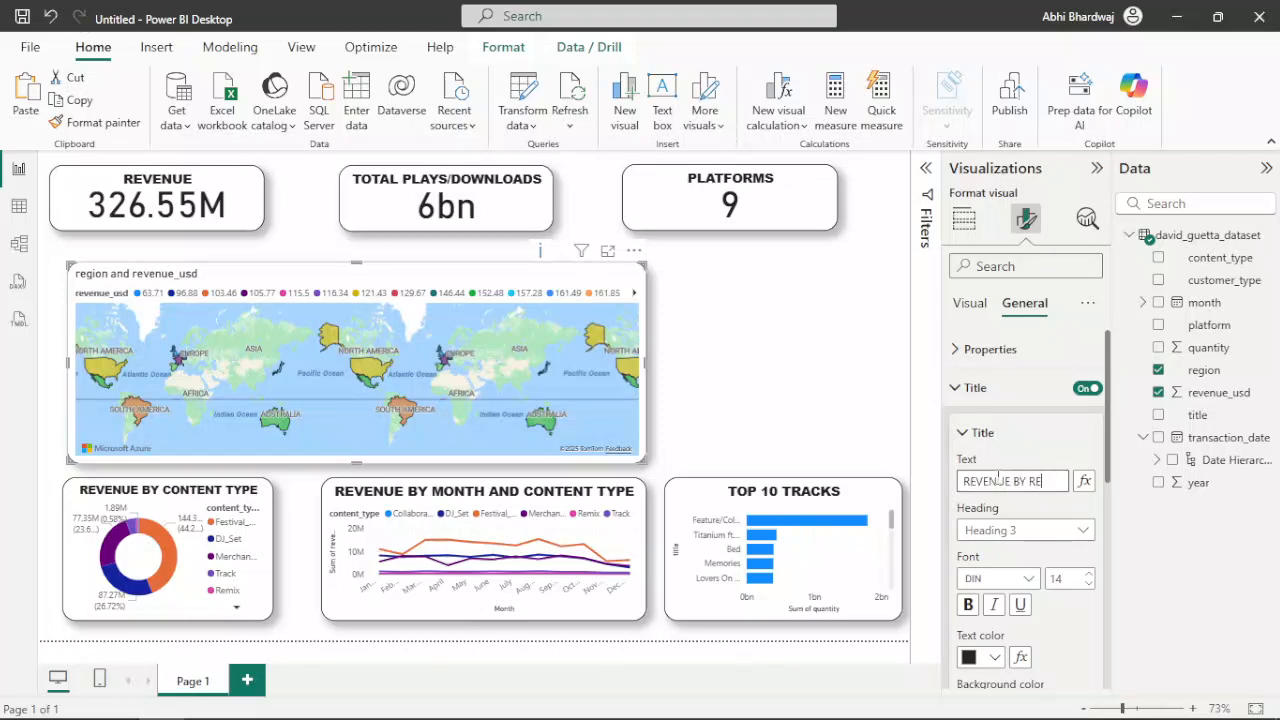
text(GION)
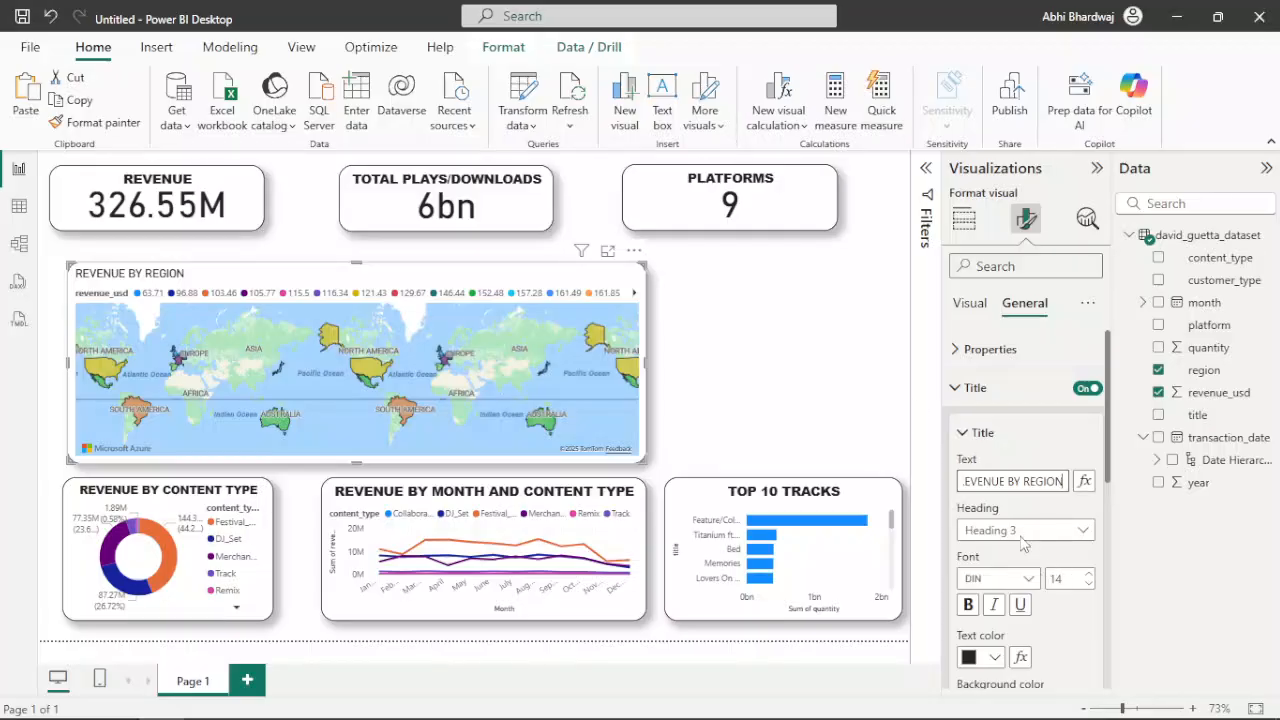
Set the map title's font to Arial Black and centre it horizontally
scroll(1030, 540, down, 2)
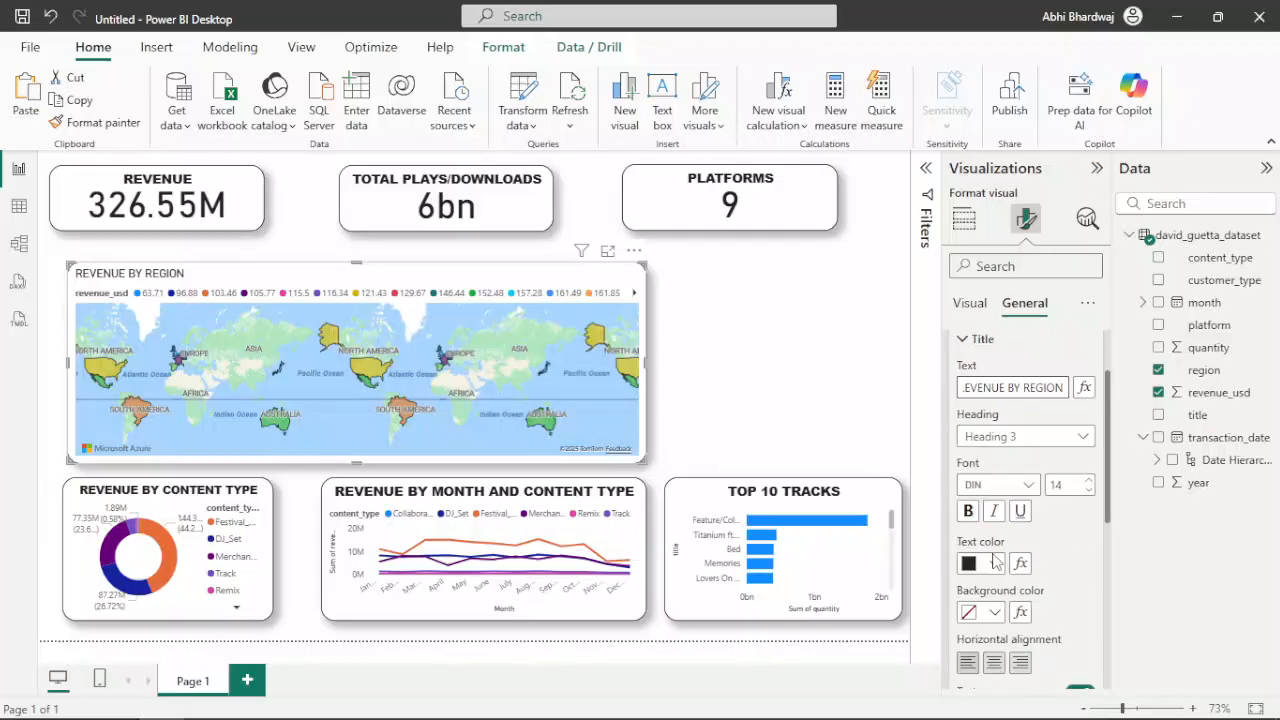
click(1031, 493)
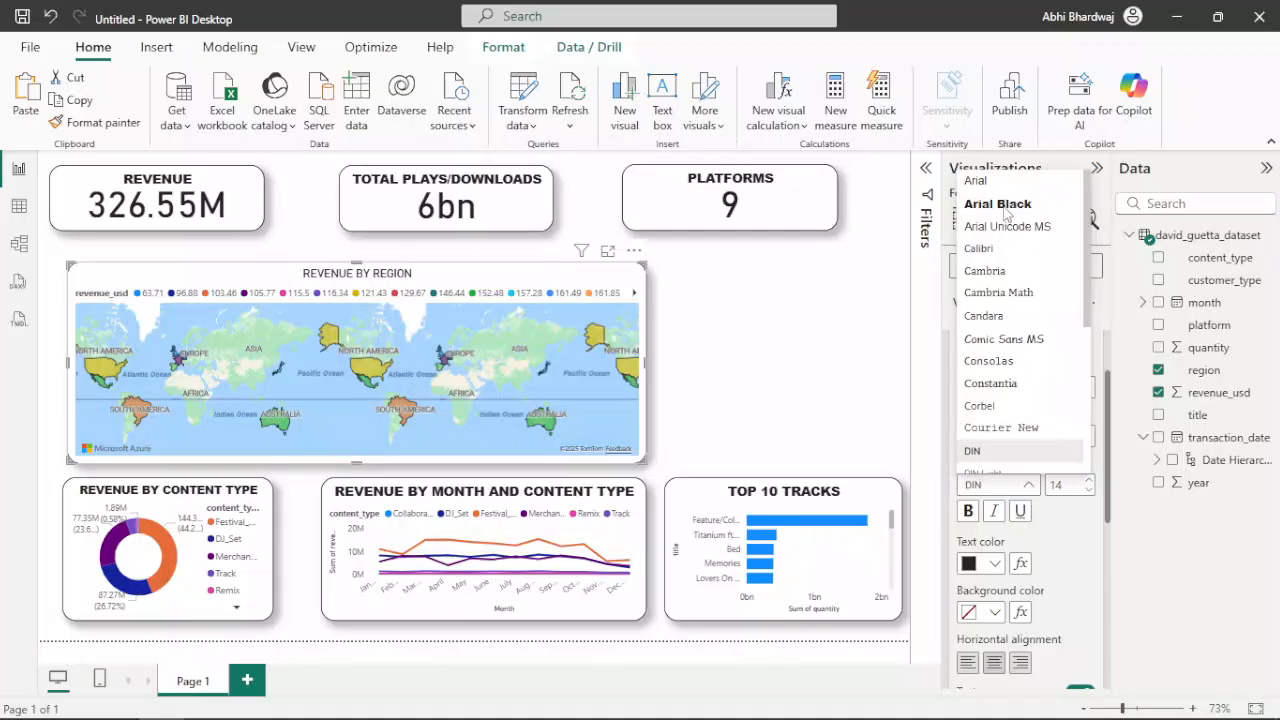
click(1004, 207)
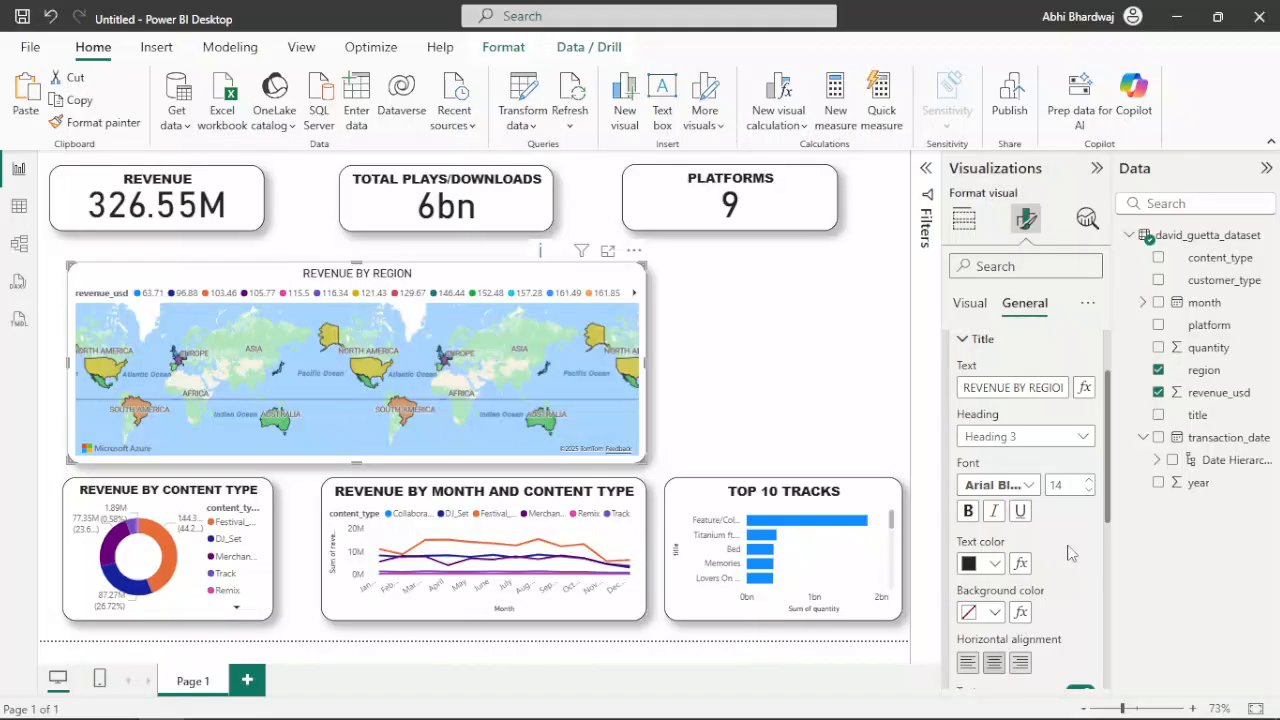
scroll(1070, 553, down, 2)
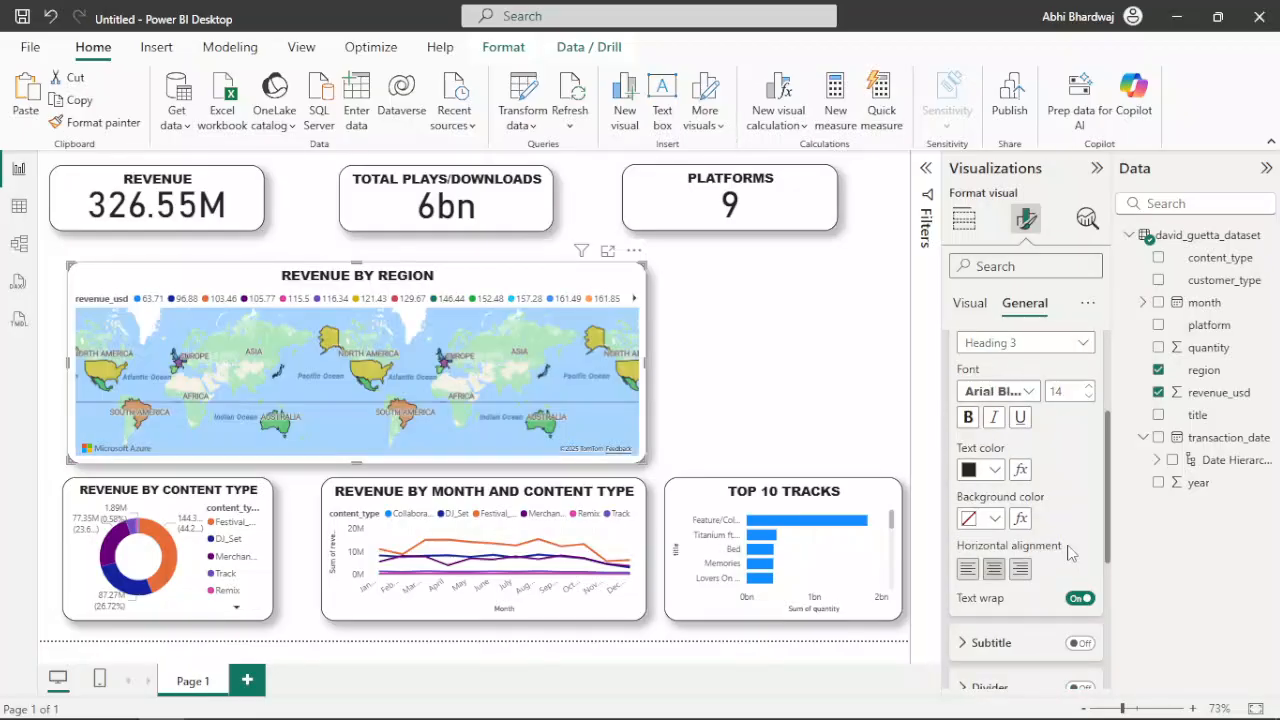
click(780, 346)
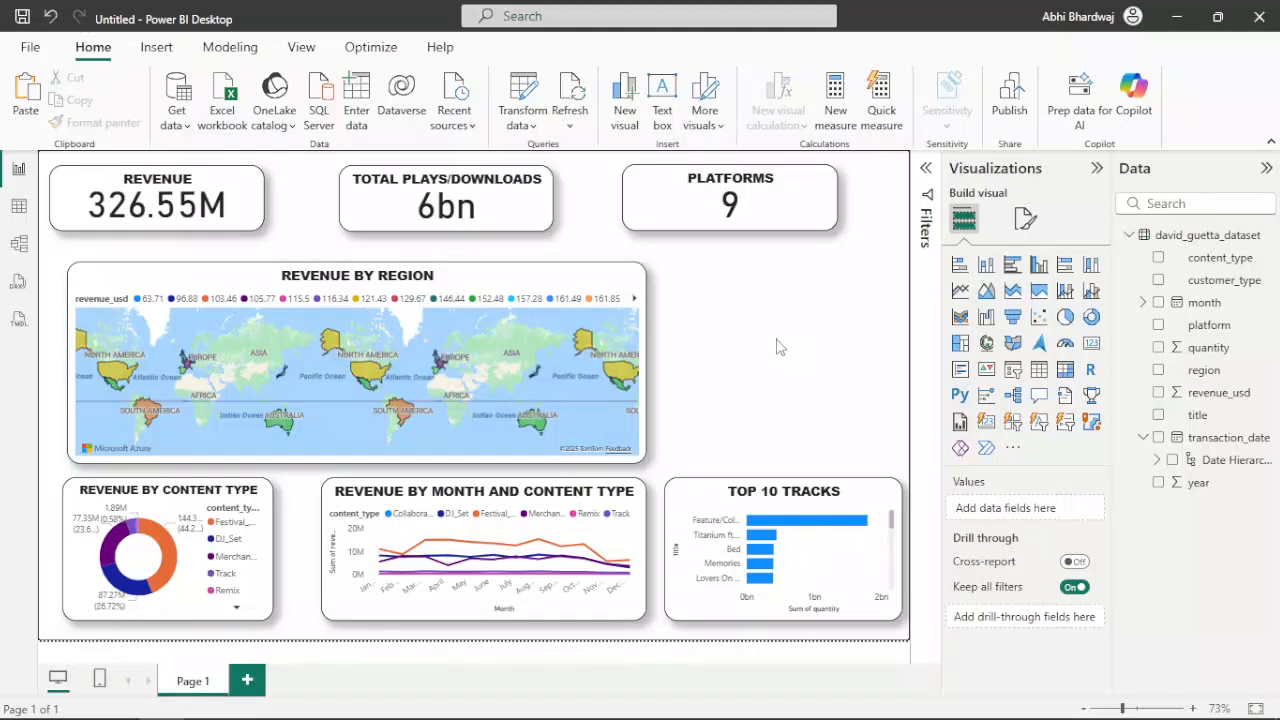
Insert the portrait, DJ controller and speaker images, and place a copy of the speakers between the TOTAL PLAYS/DOWNLOADS and PLATFORMS cards
click(157, 52)
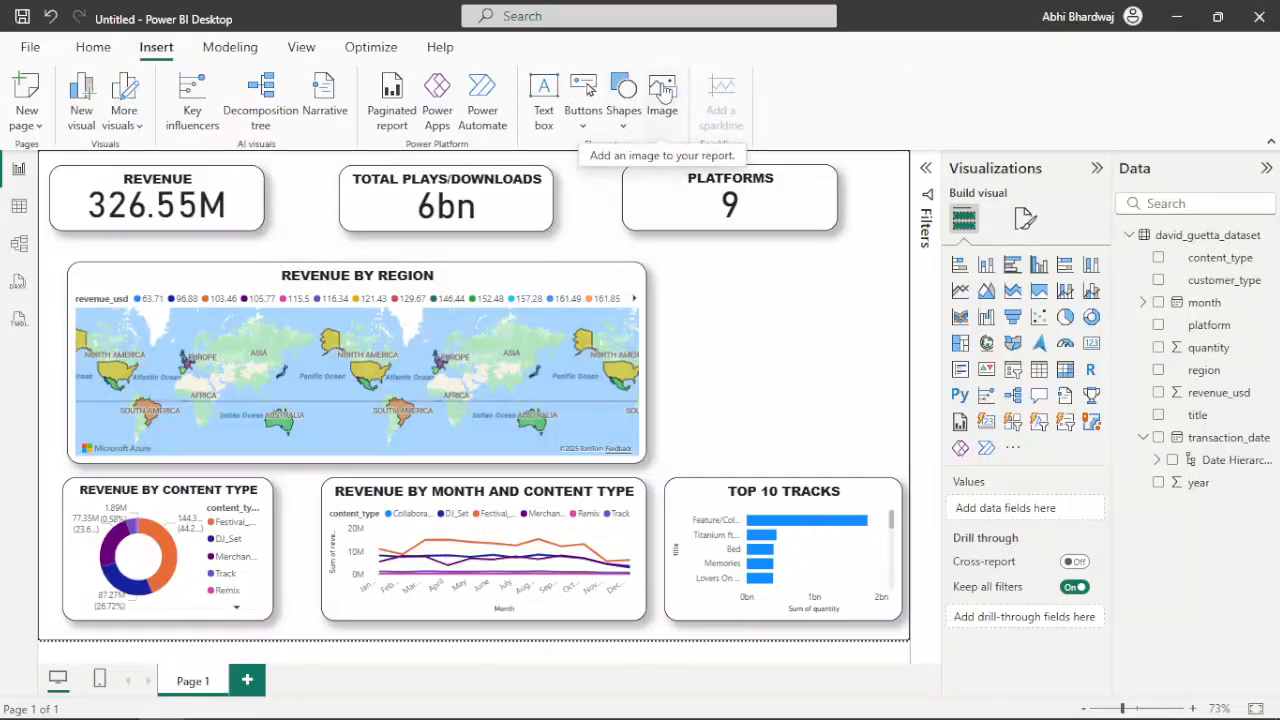
click(665, 93)
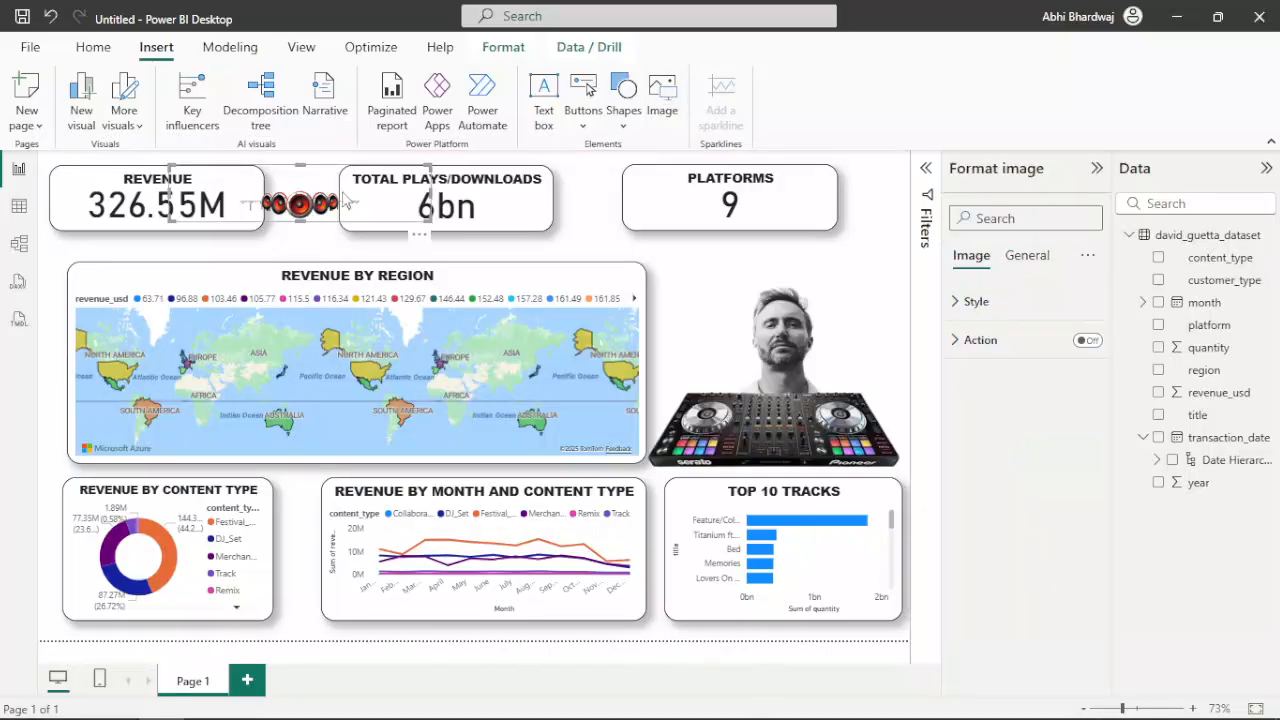
key(ctrl+v)
drag(326, 200, 600, 194)
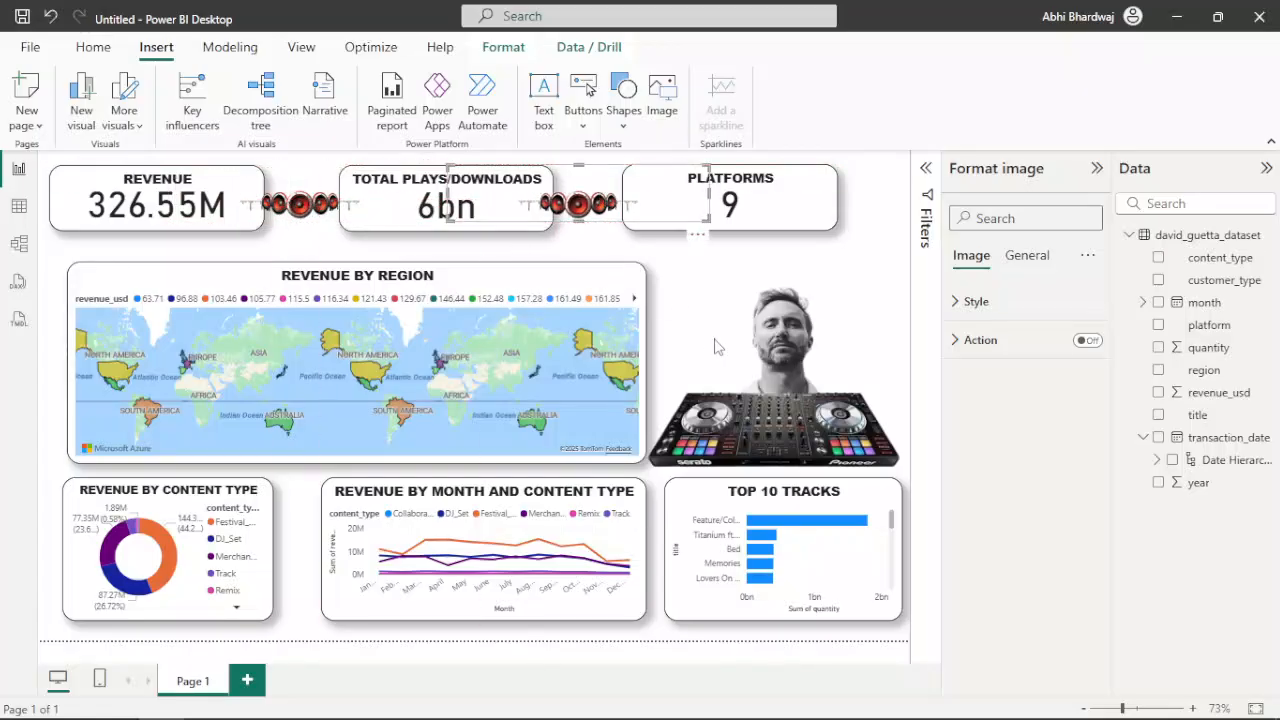
click(879, 226)
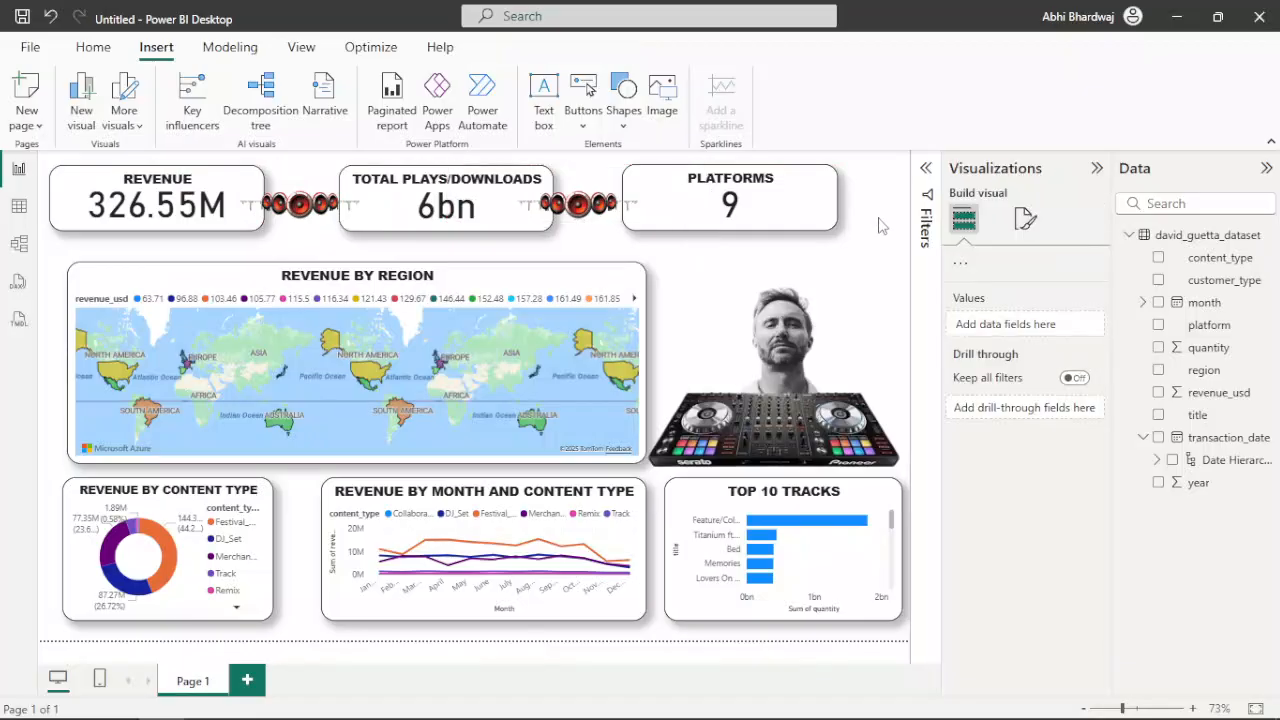
Shift the portrait image slightly so that it sits centred behind the DJ controller
click(787, 318)
drag(785, 320, 777, 326)
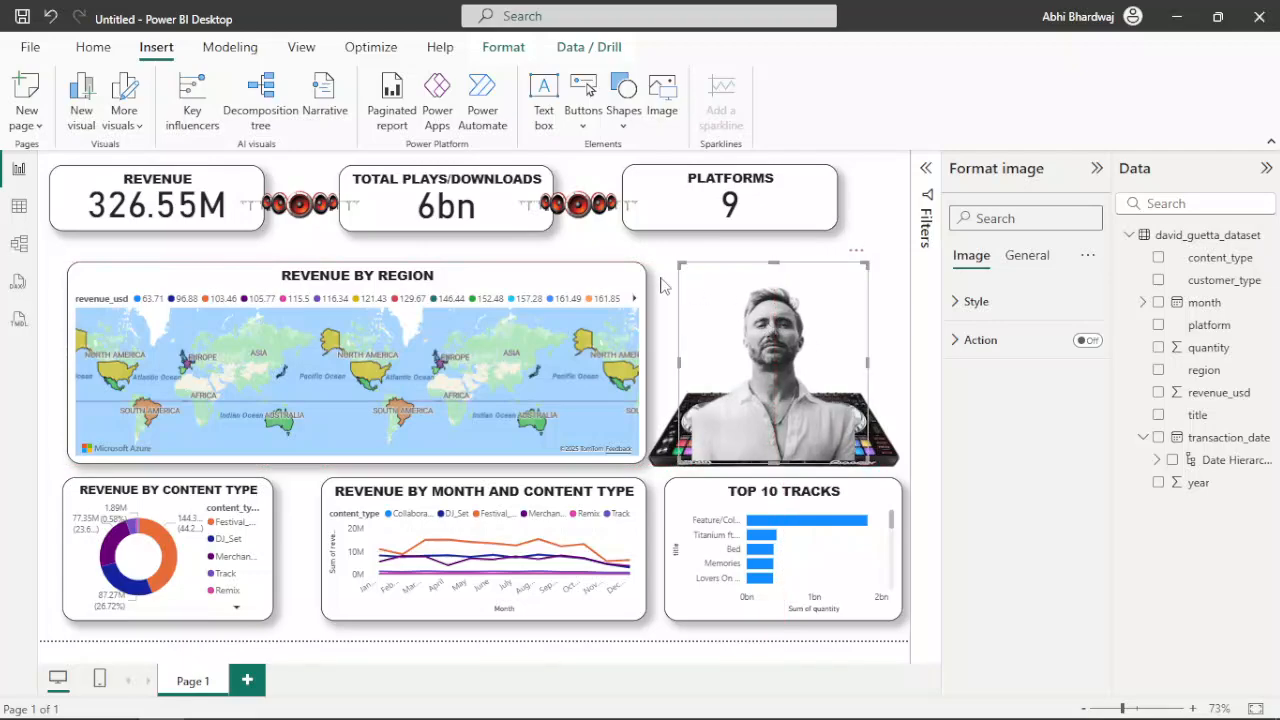
click(640, 253)
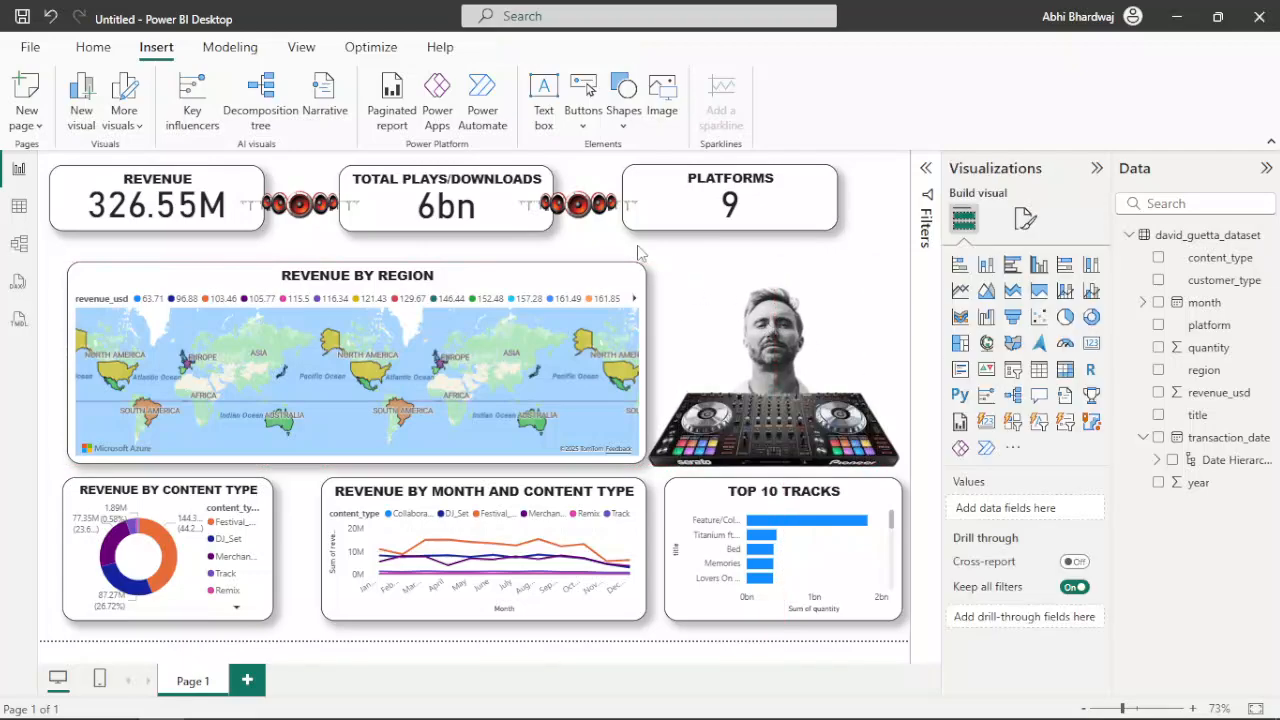
Replace the portrait with a freshly inserted copy of the same image, enlarged slightly and centred over the DJ controller
click(776, 300)
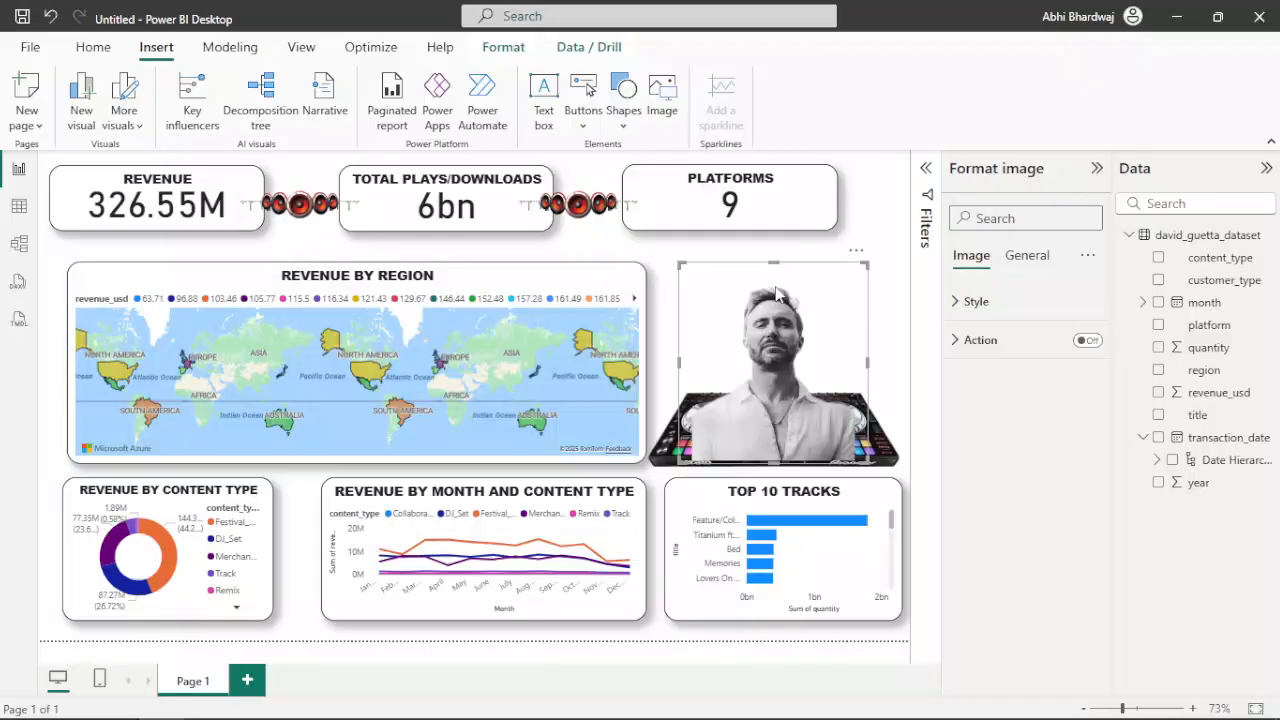
key(Delete)
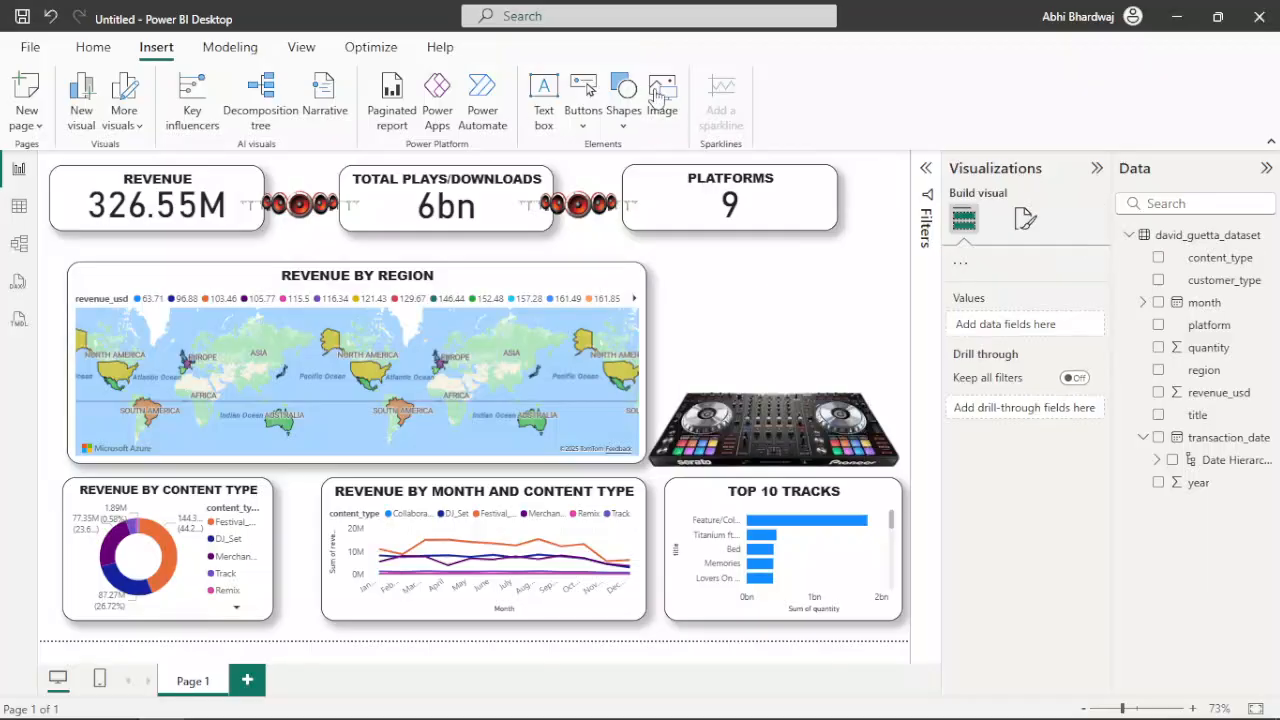
click(650, 84)
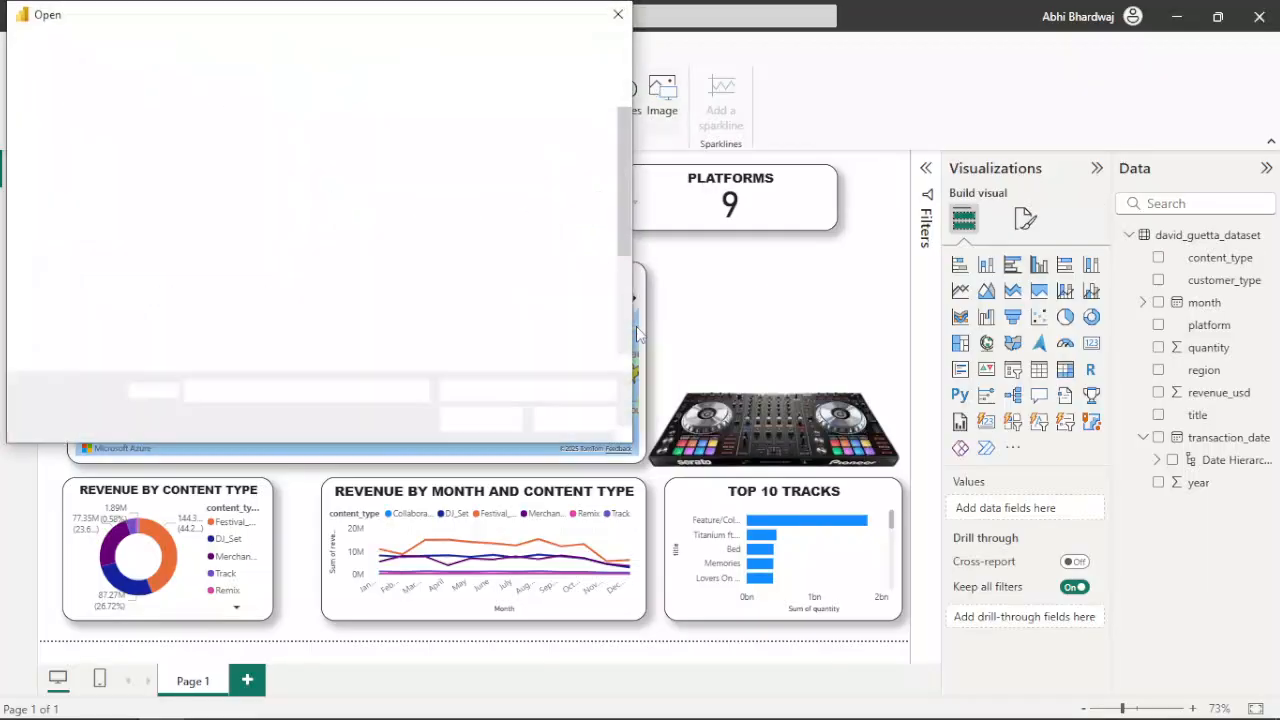
double_click(470, 300)
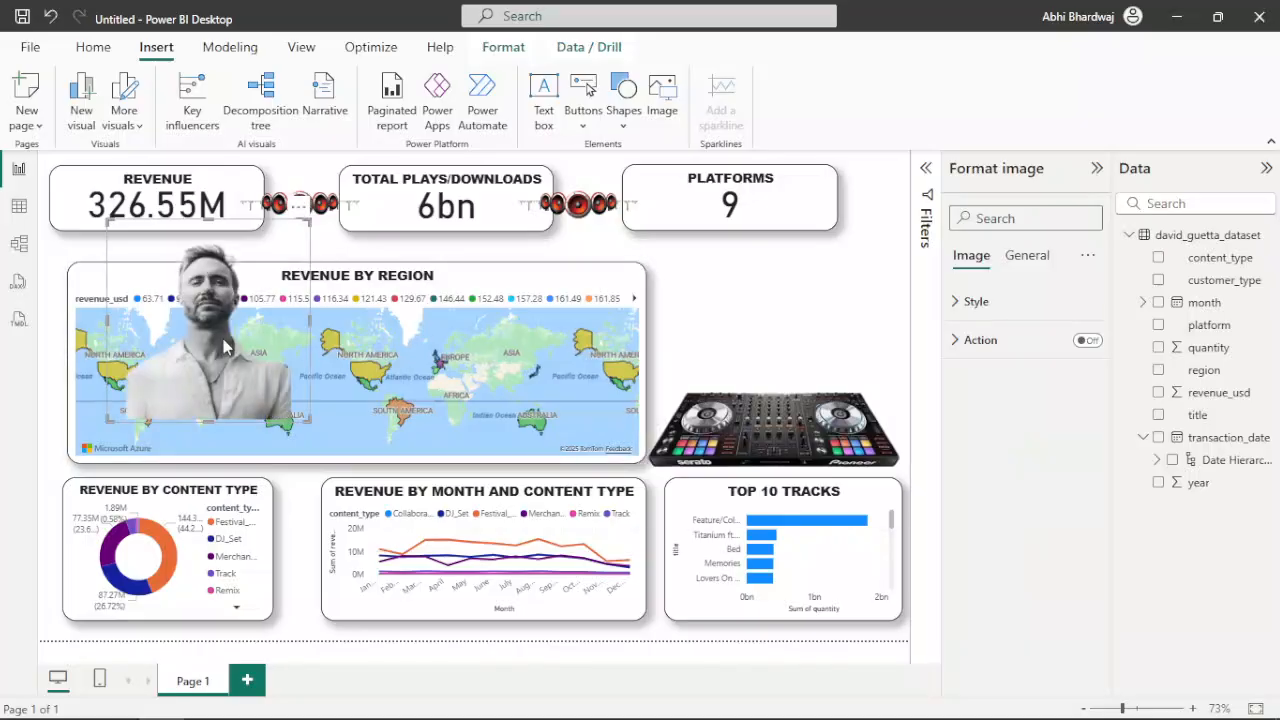
drag(650, 359, 781, 382)
drag(662, 462, 663, 506)
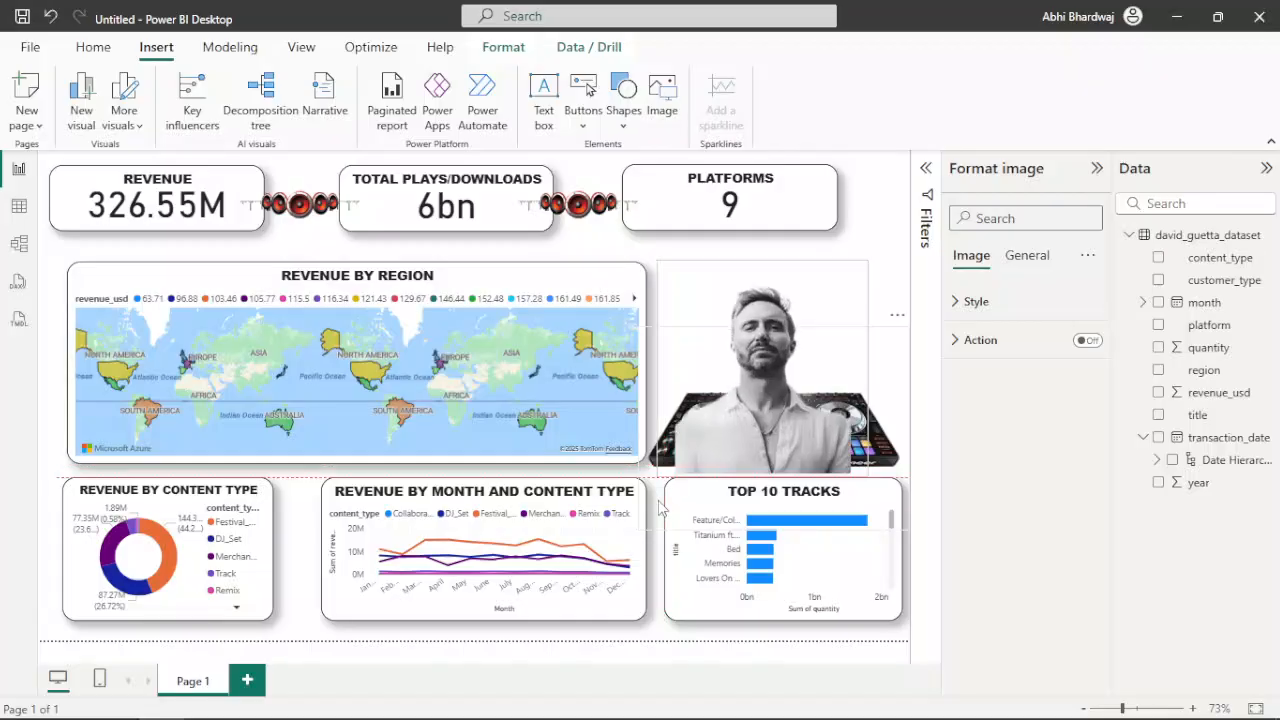
drag(733, 392, 752, 385)
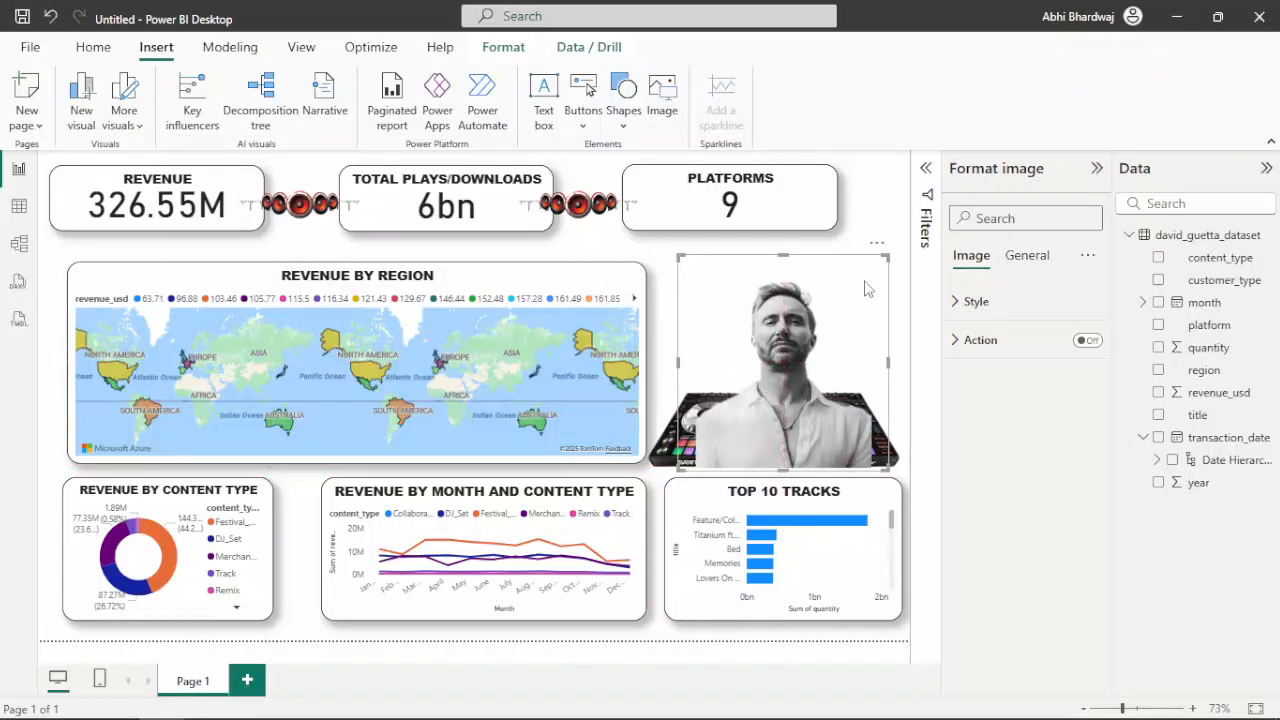
Insert the David Guetta logo image and place it above the DJ controller
click(872, 212)
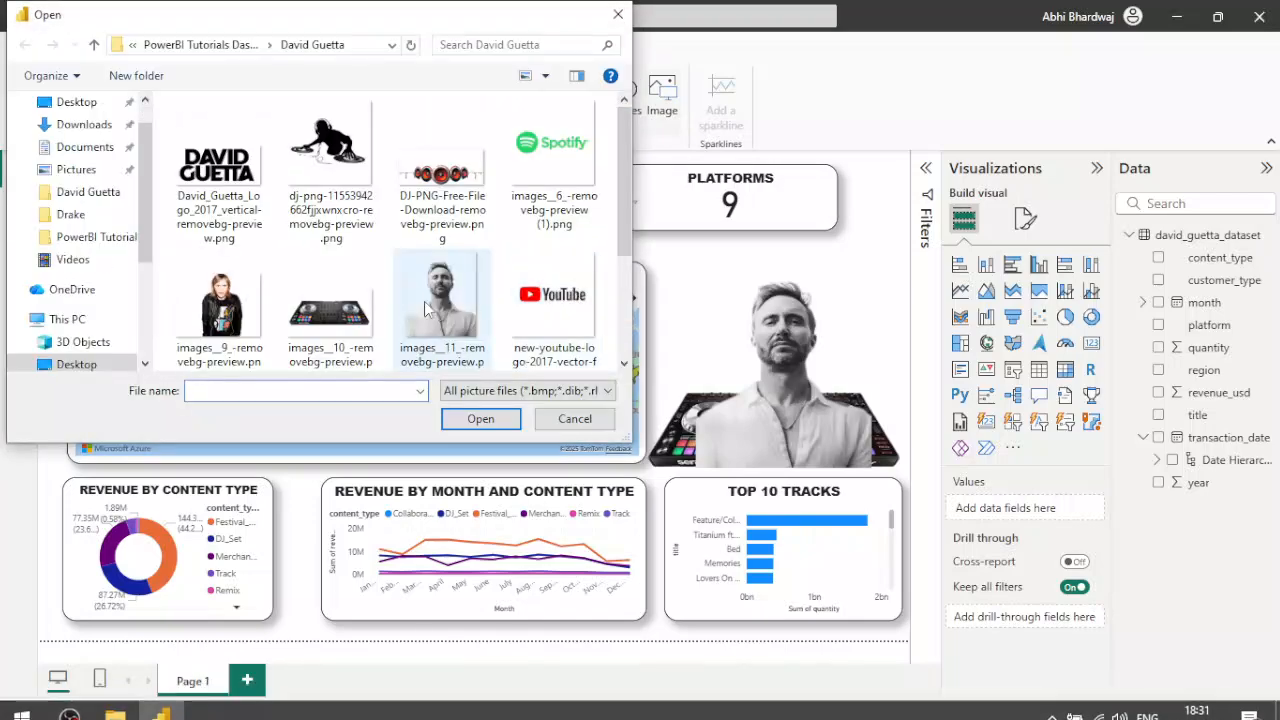
scroll(418, 290, down, 2)
scroll(450, 282, up, 3)
double_click(220, 130)
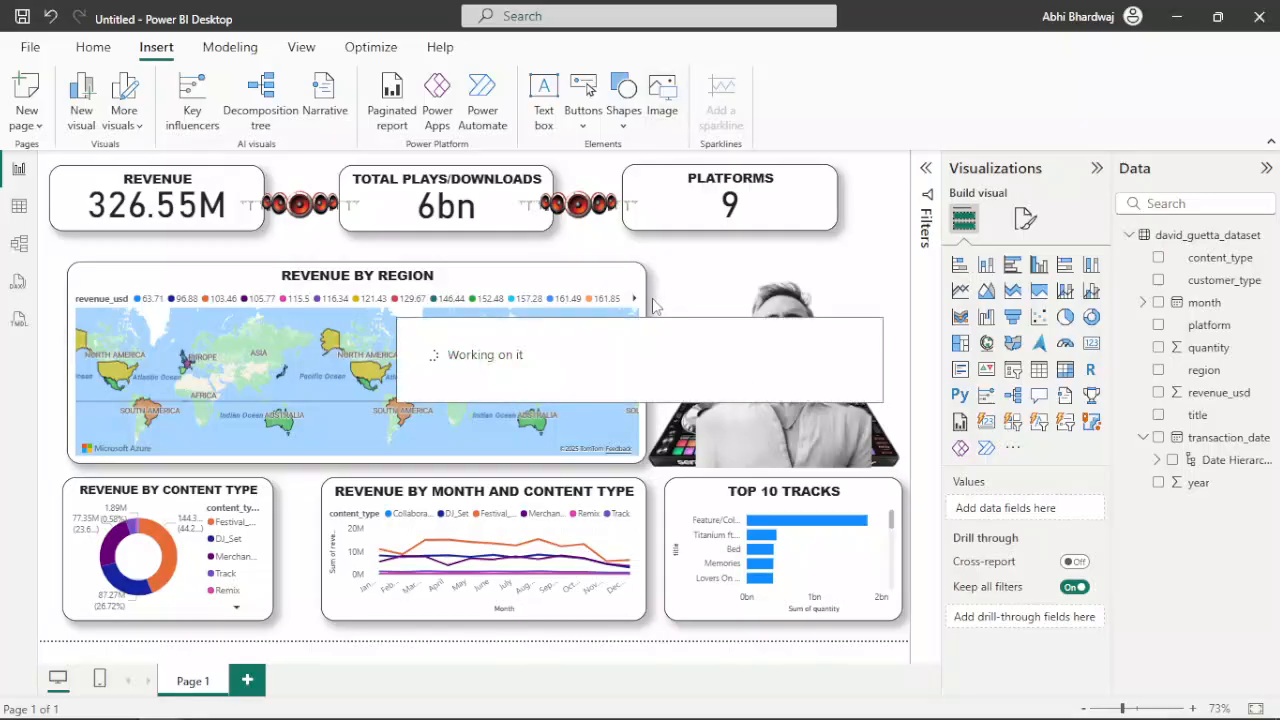
drag(224, 320, 842, 320)
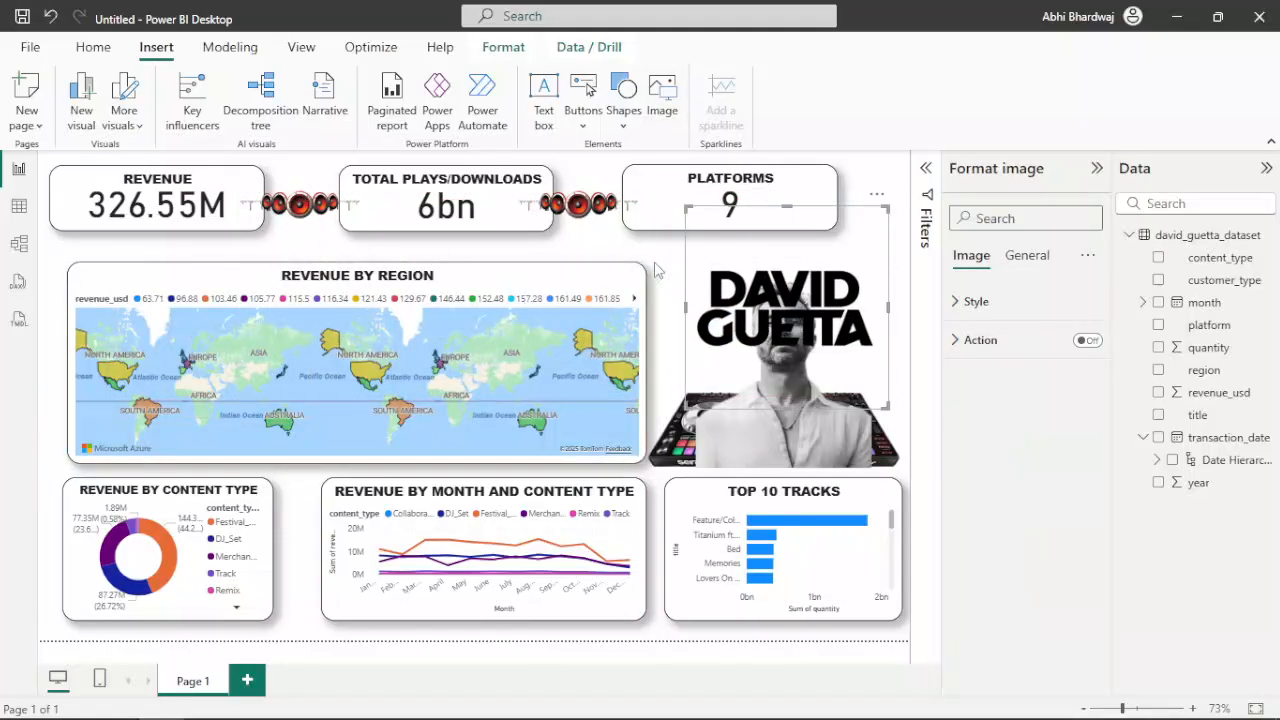
click(607, 245)
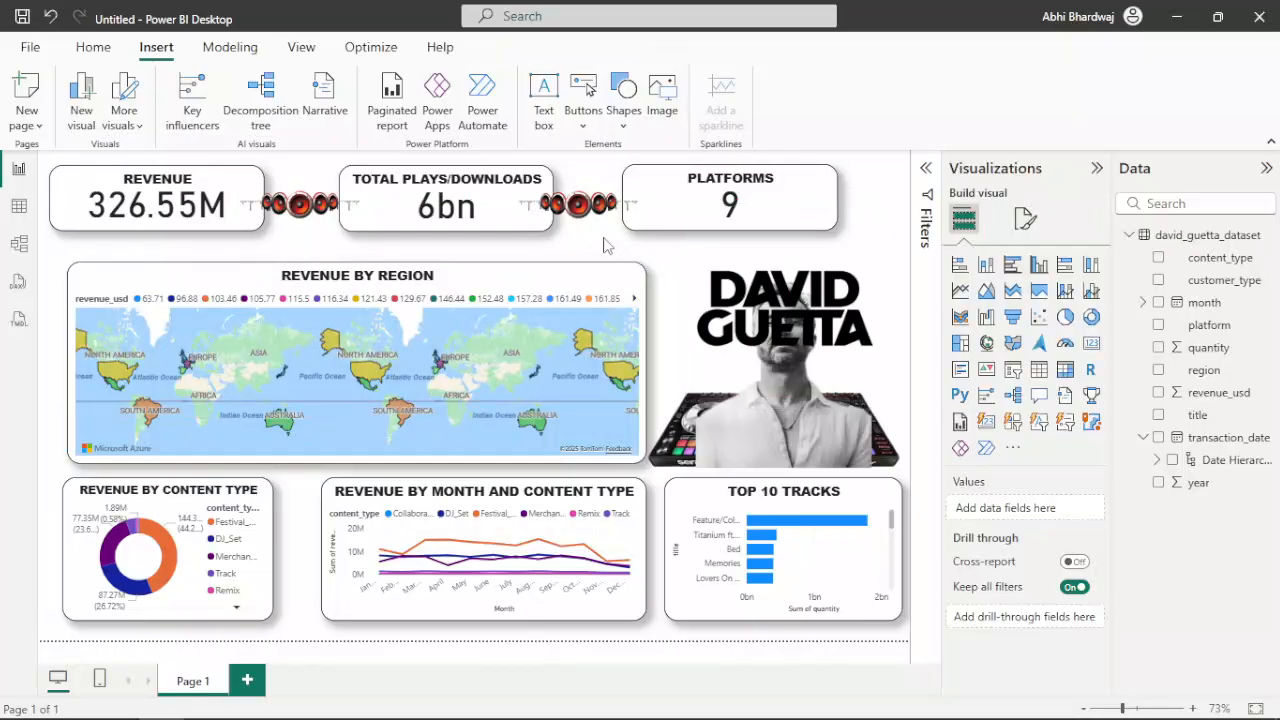
Replace the black-and-white portrait with the images__9_-removebg-preview picture, slightly enlarged and centred over the DJ controller, overlapping the logo
click(750, 444)
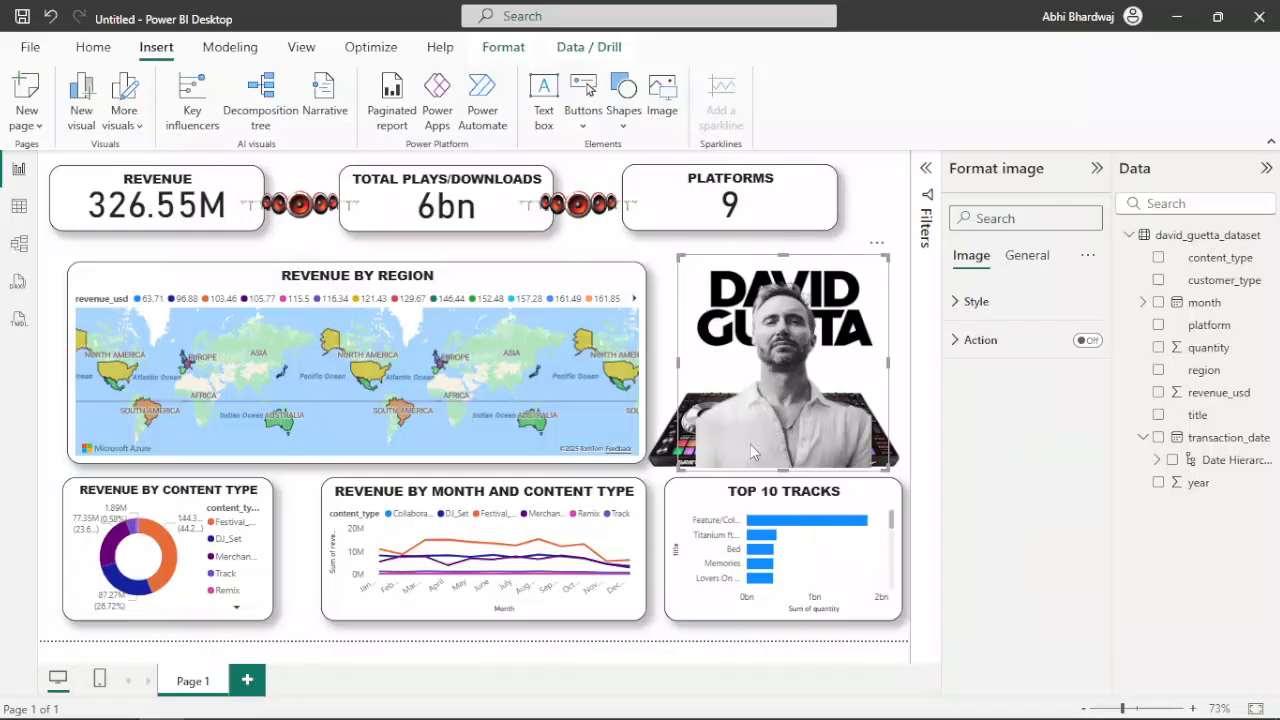
key(Delete)
click(657, 92)
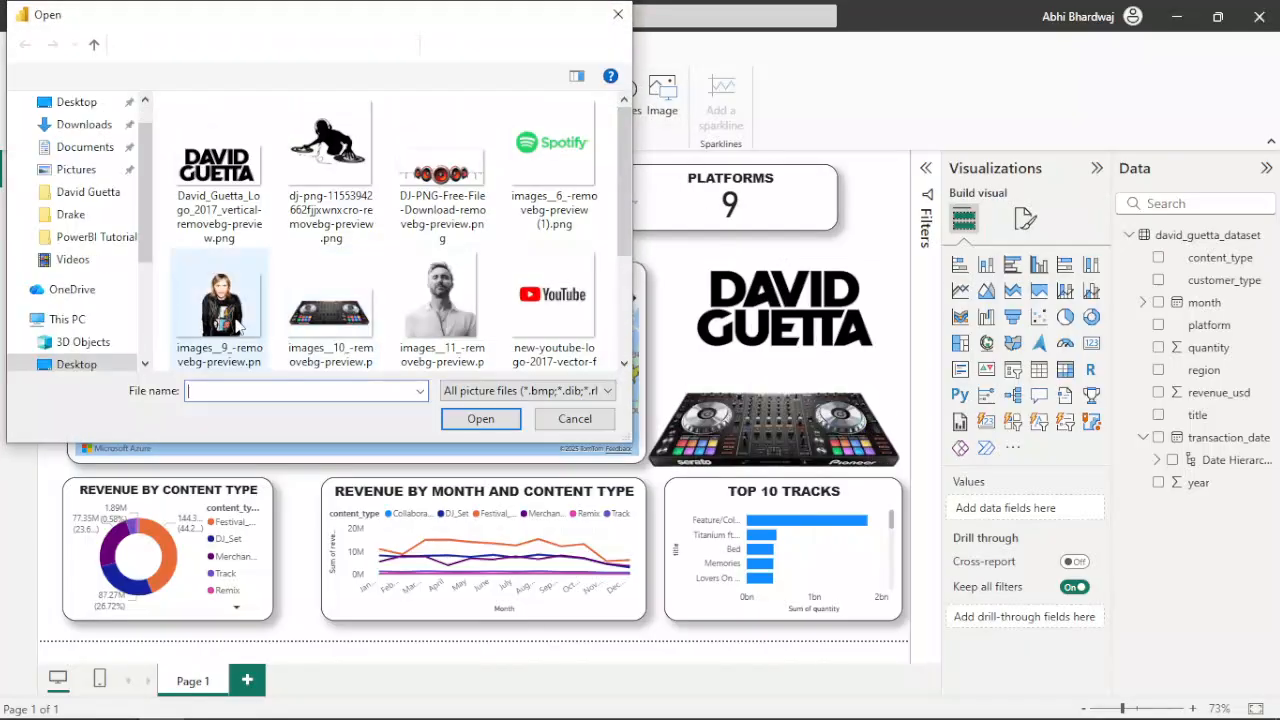
double_click(249, 329)
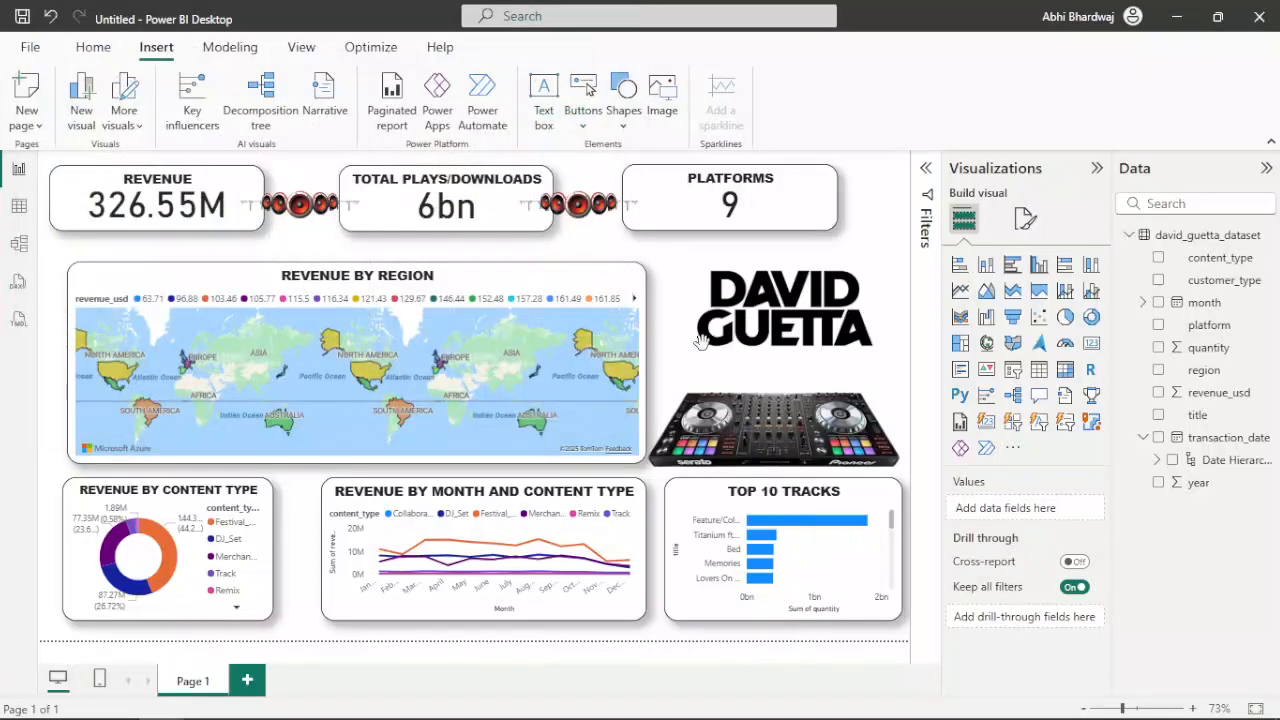
drag(278, 333, 846, 419)
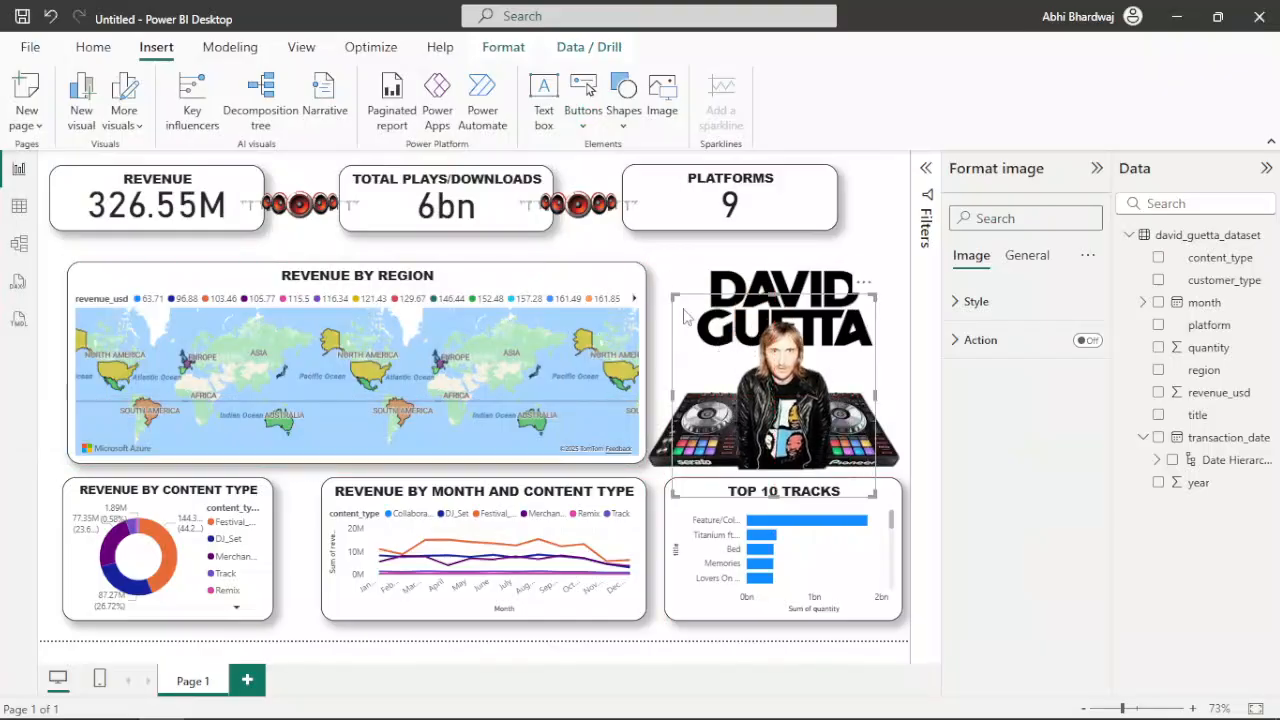
drag(675, 298, 665, 283)
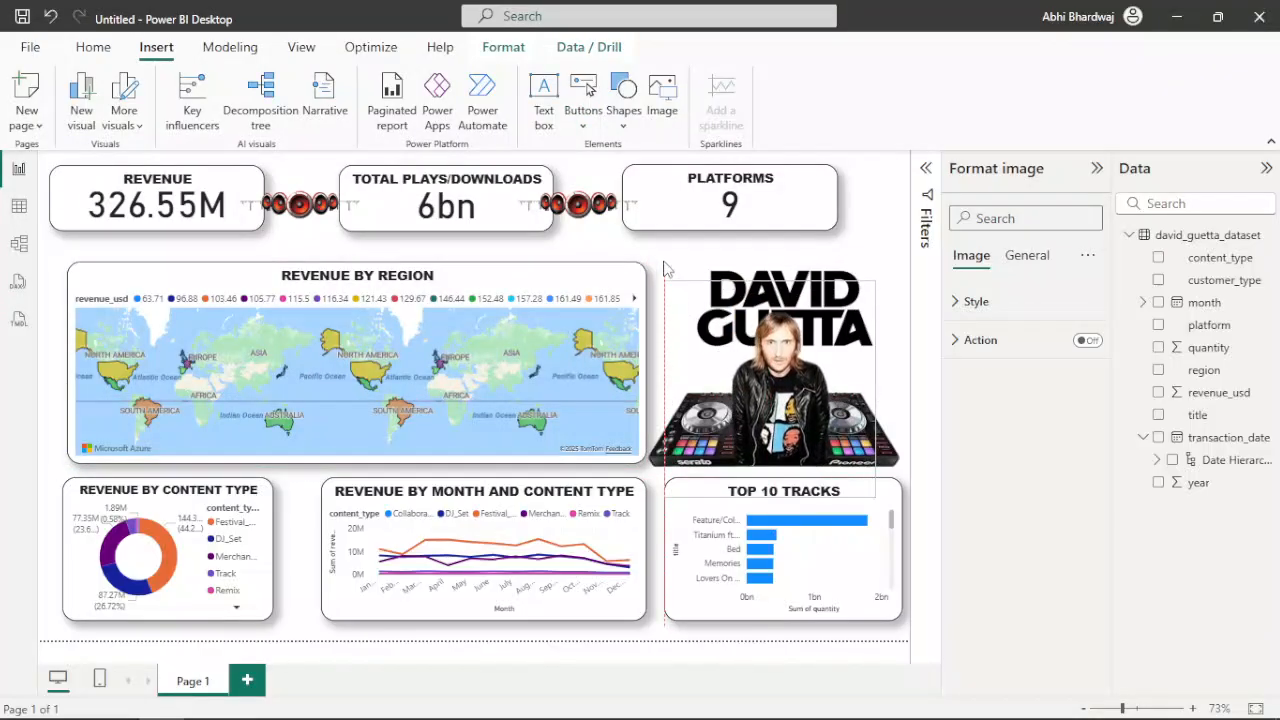
drag(769, 283, 780, 311)
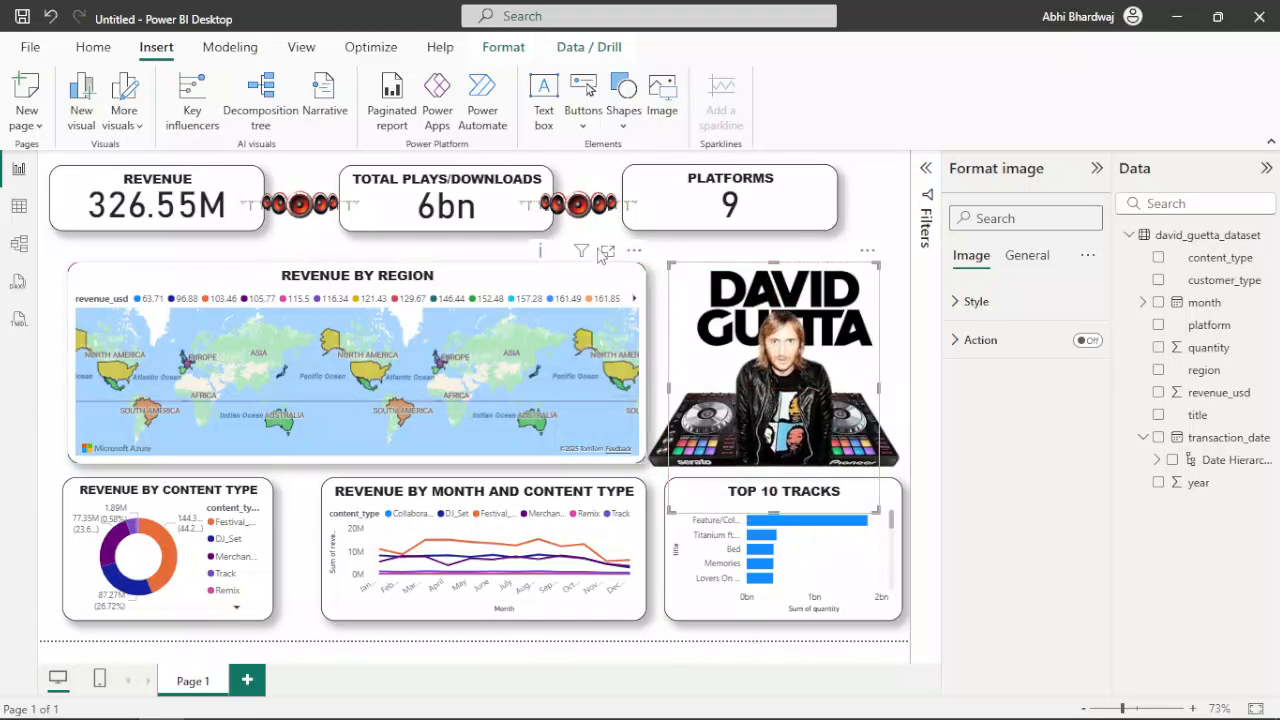
Set the page's canvas background to blue with 0% transparency
click(489, 252)
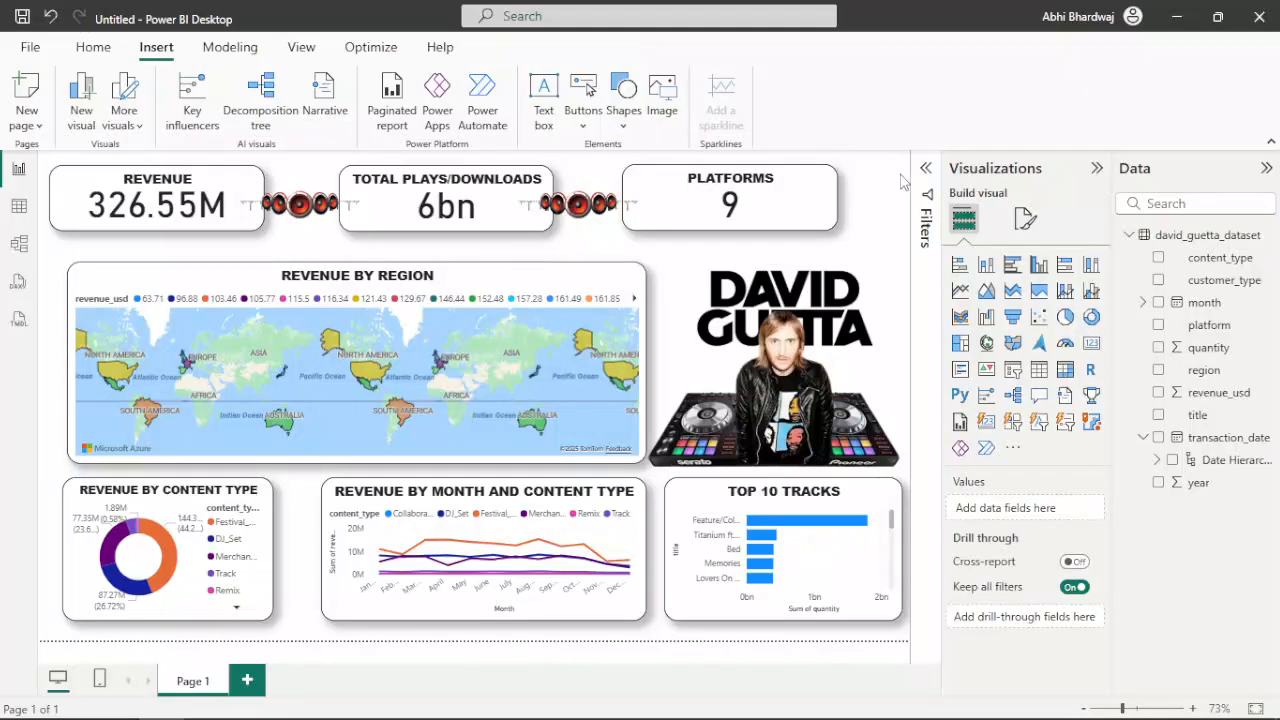
click(1025, 220)
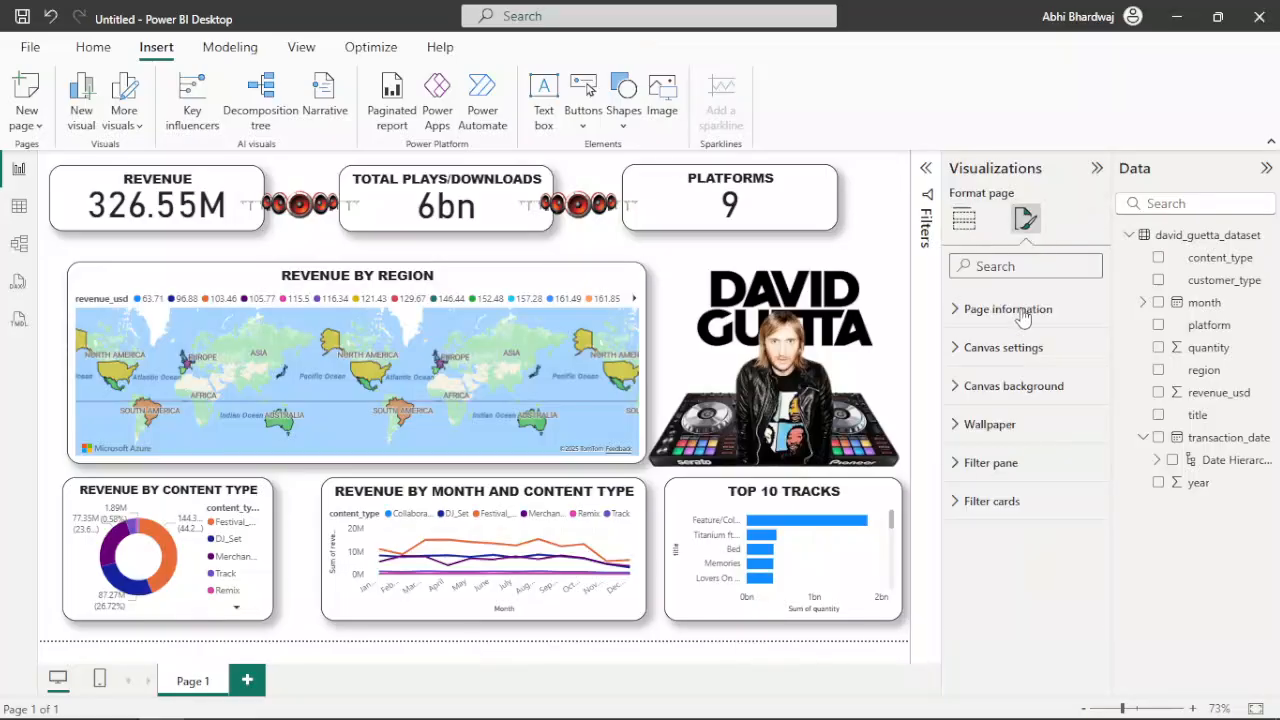
click(1009, 390)
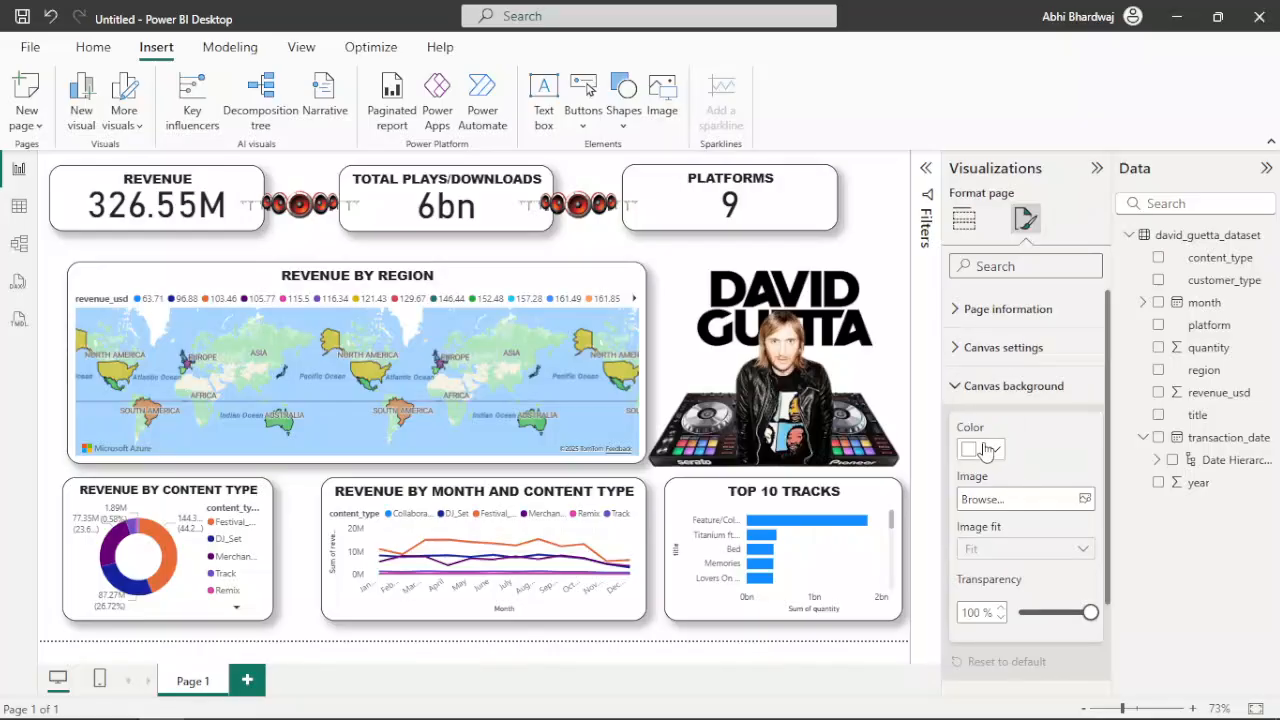
click(986, 449)
click(1060, 370)
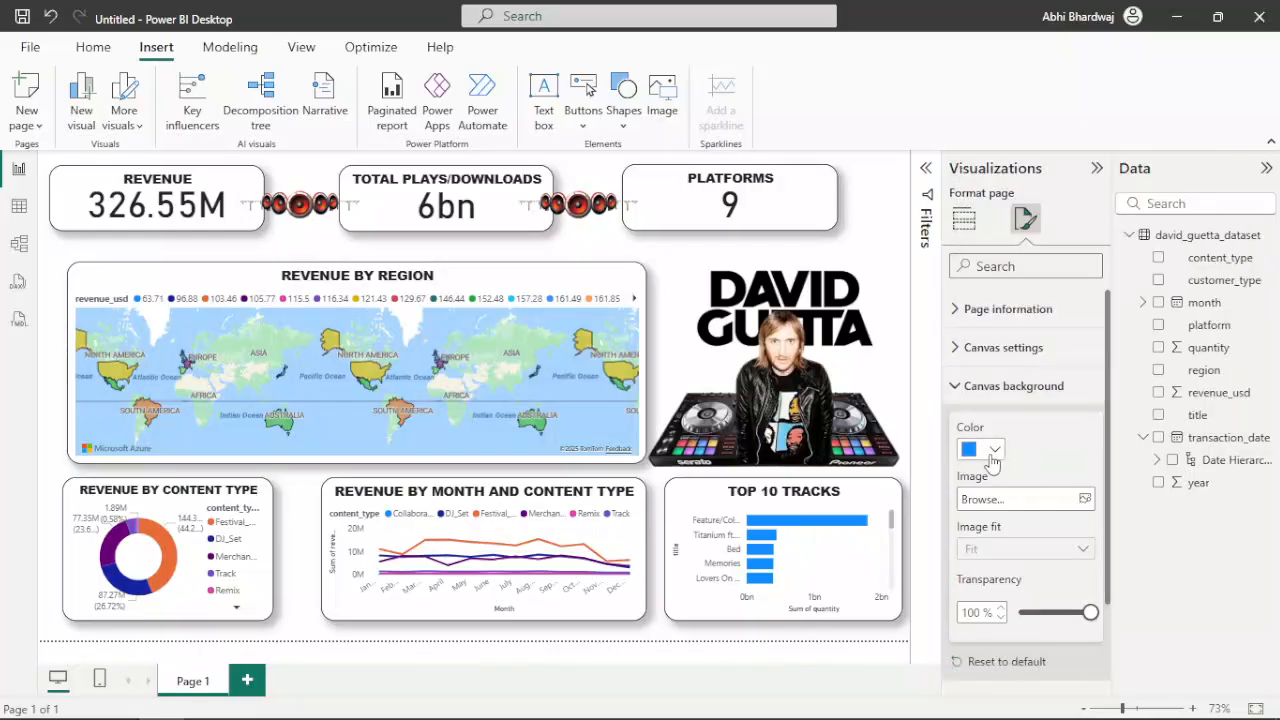
drag(1032, 625, 996, 628)
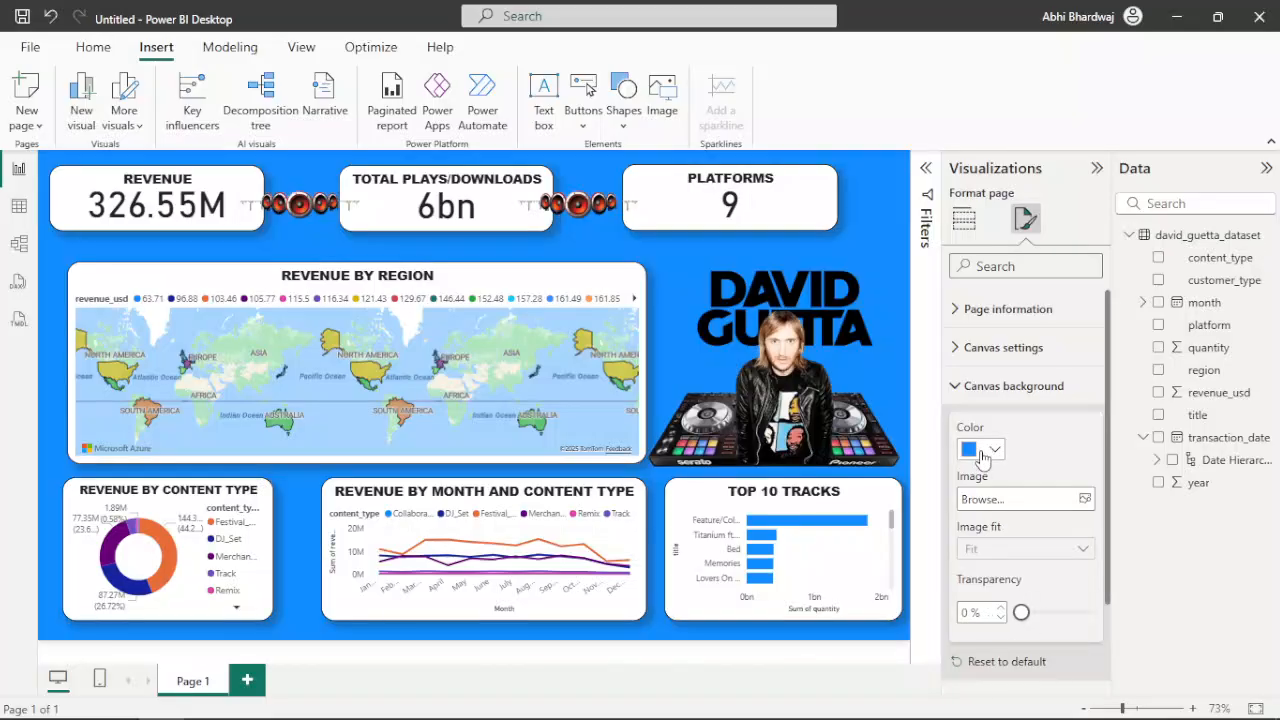
Try light grey, light pink and red as canvas background colours, then compare grey and pink again
click(983, 452)
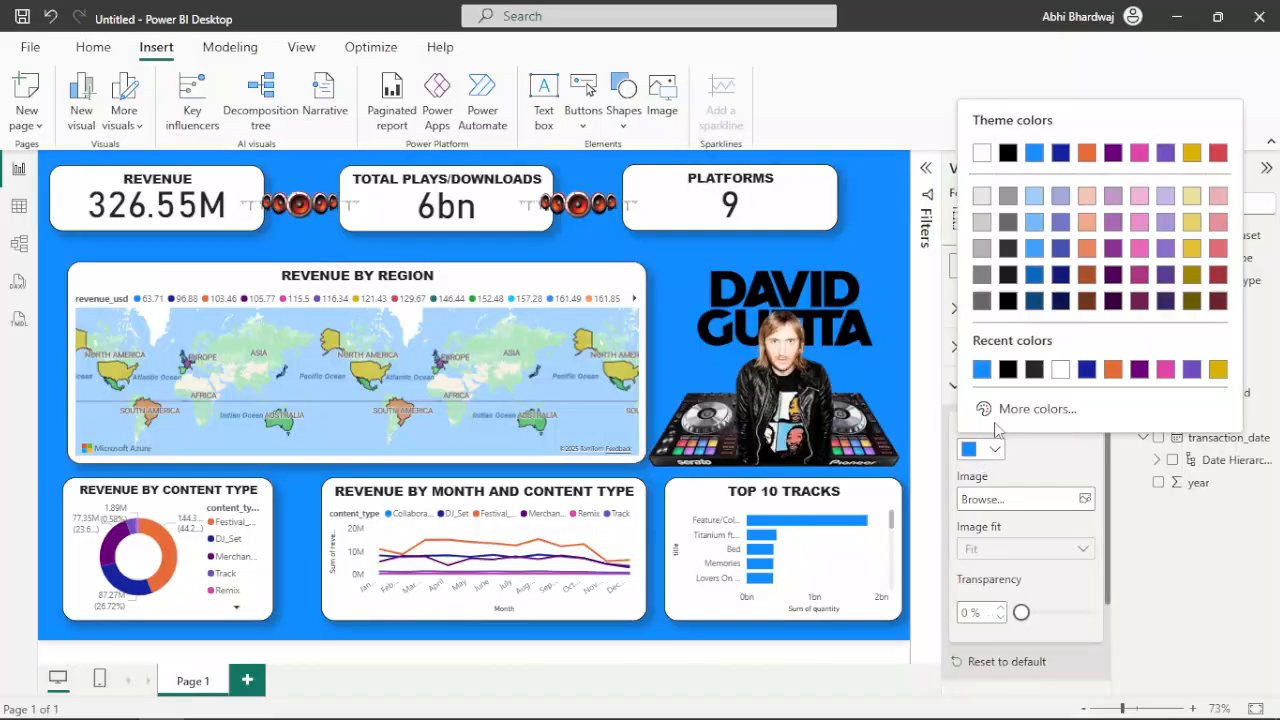
click(982, 221)
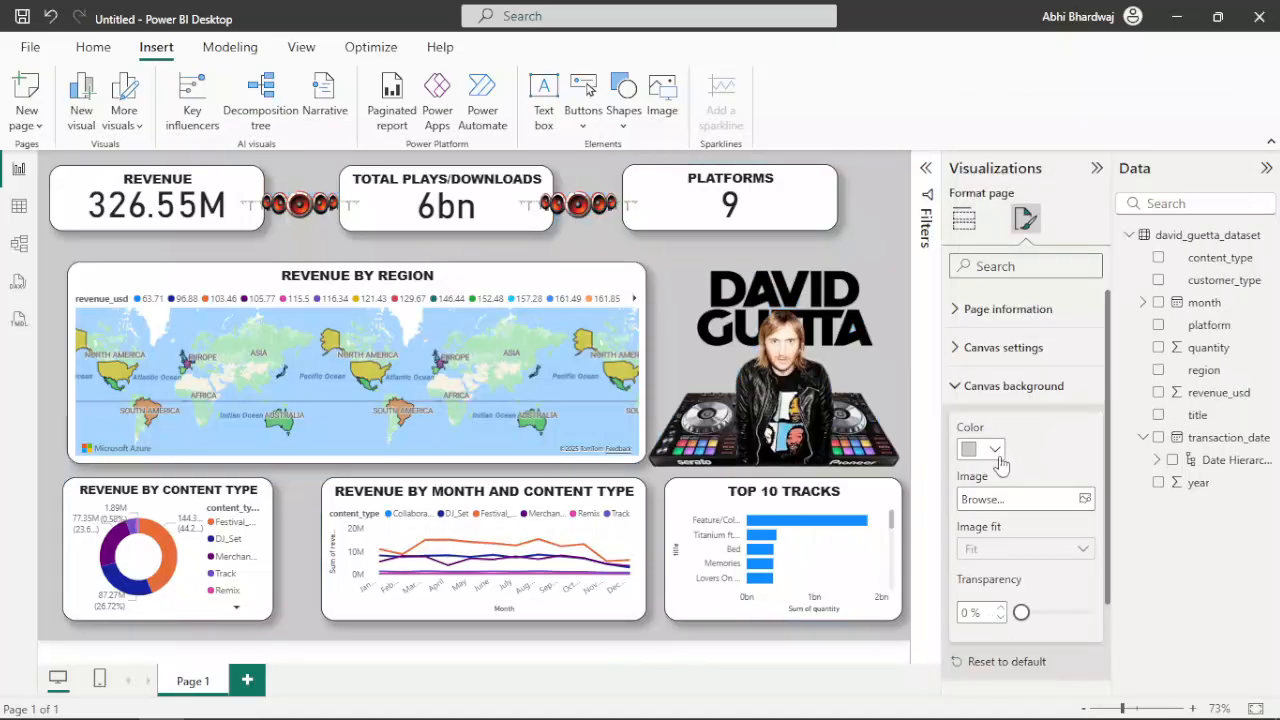
click(994, 454)
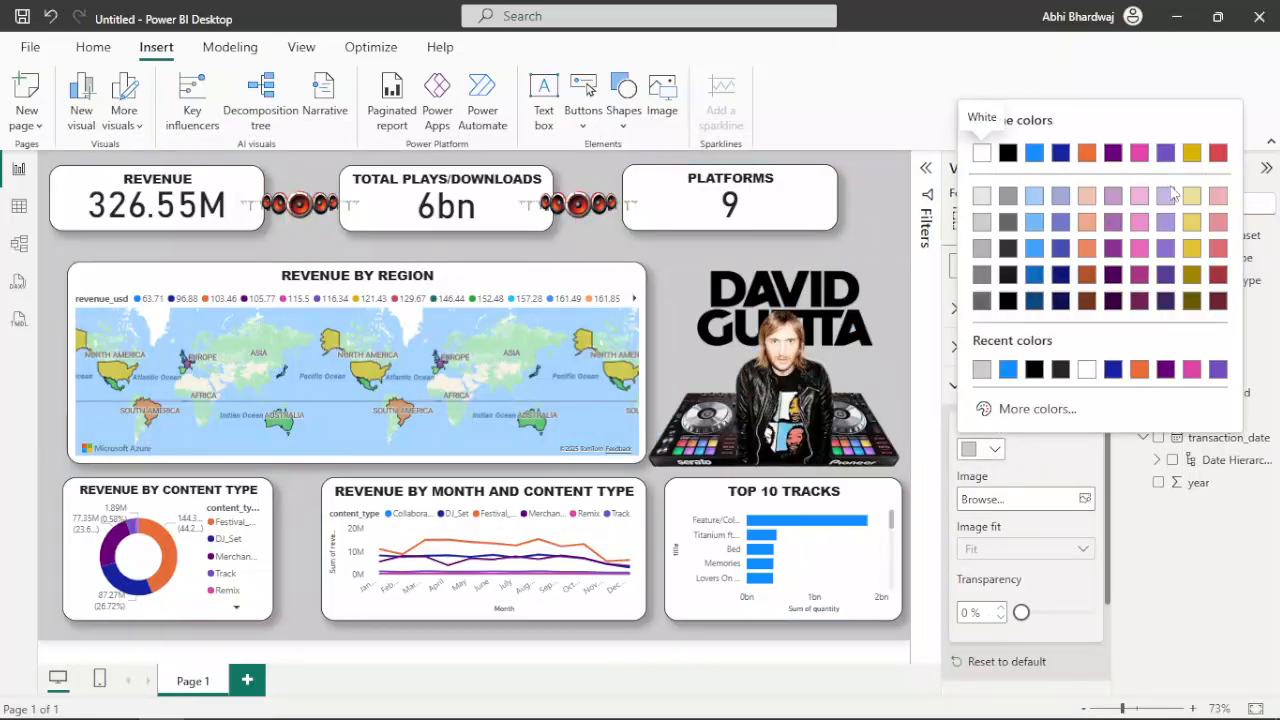
click(1141, 195)
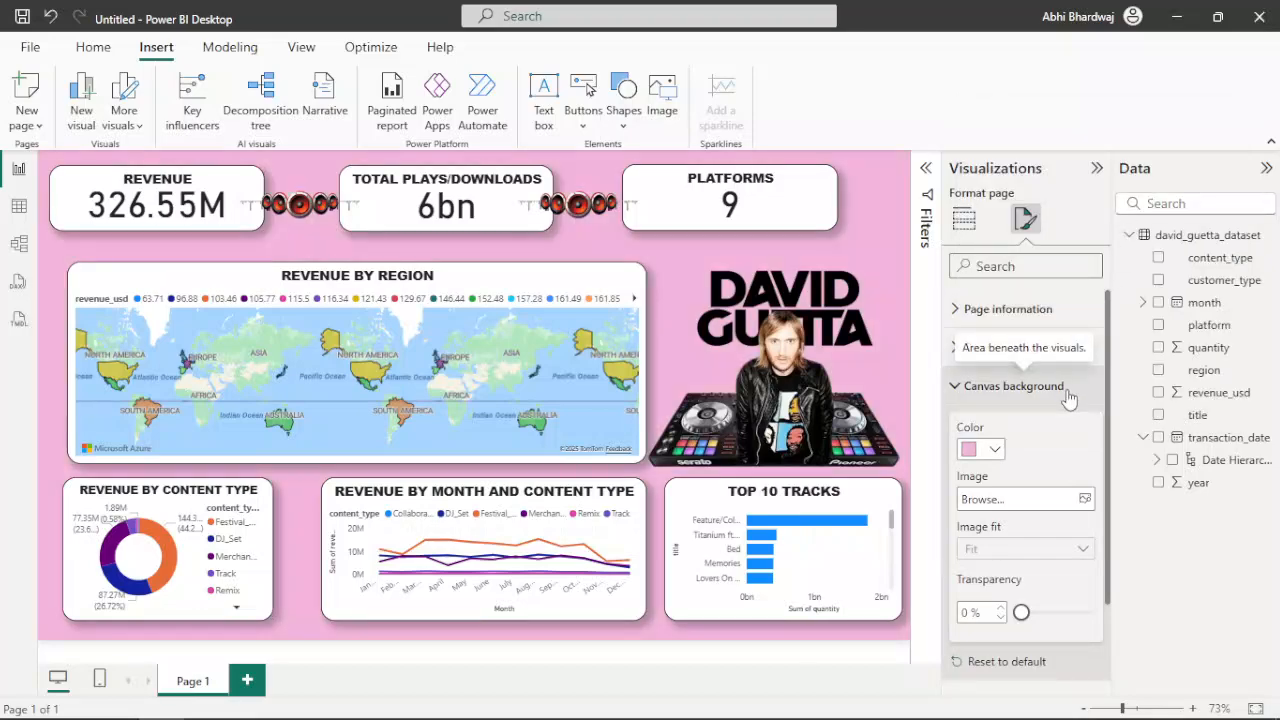
click(990, 450)
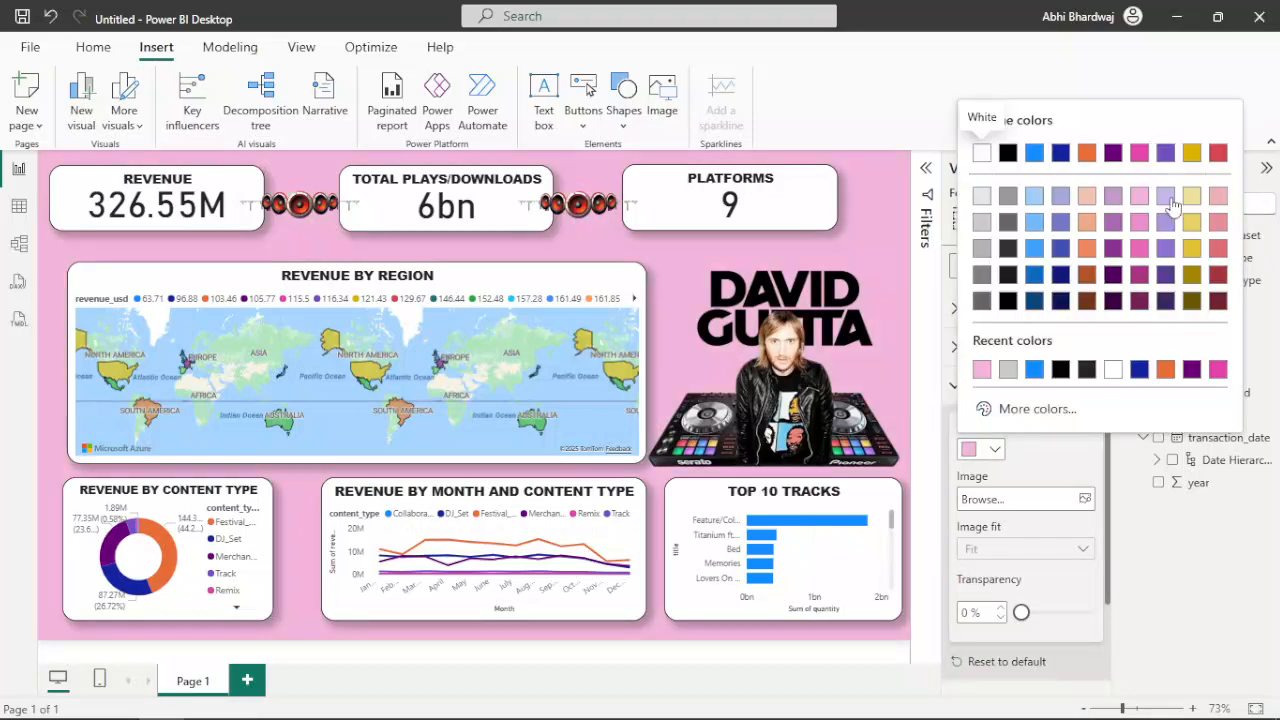
click(1220, 156)
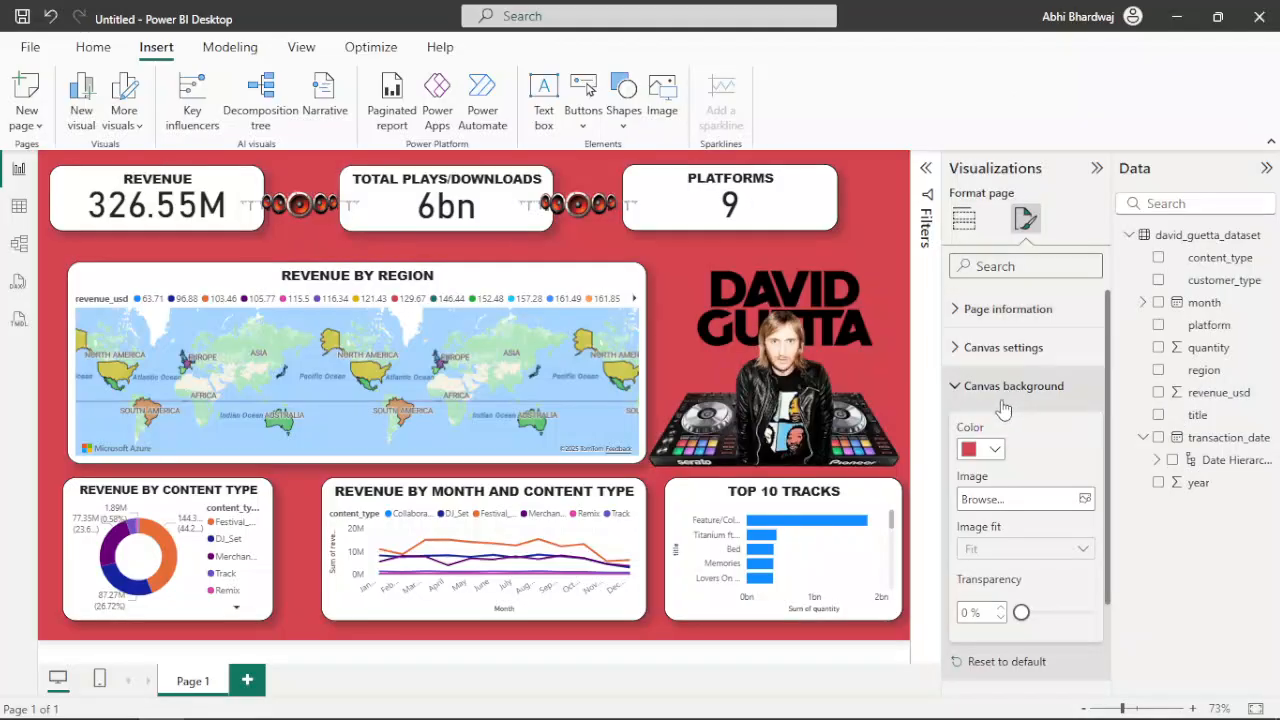
click(980, 450)
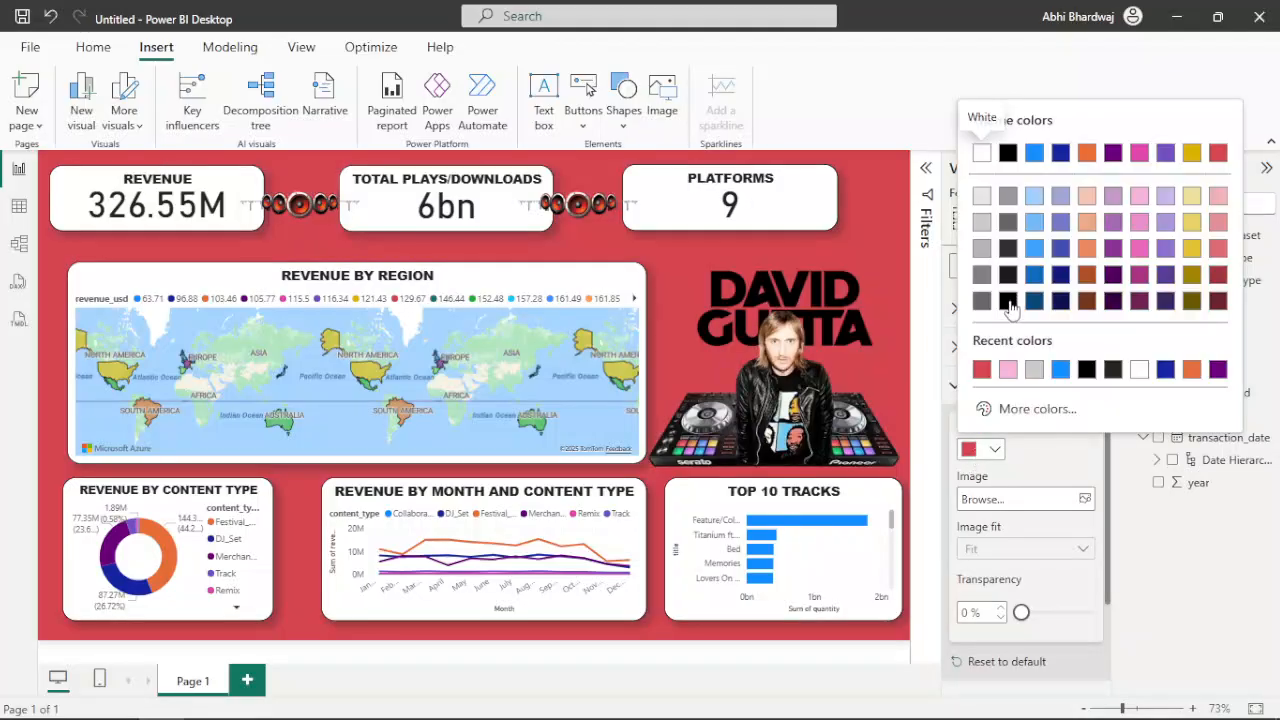
click(982, 222)
click(993, 448)
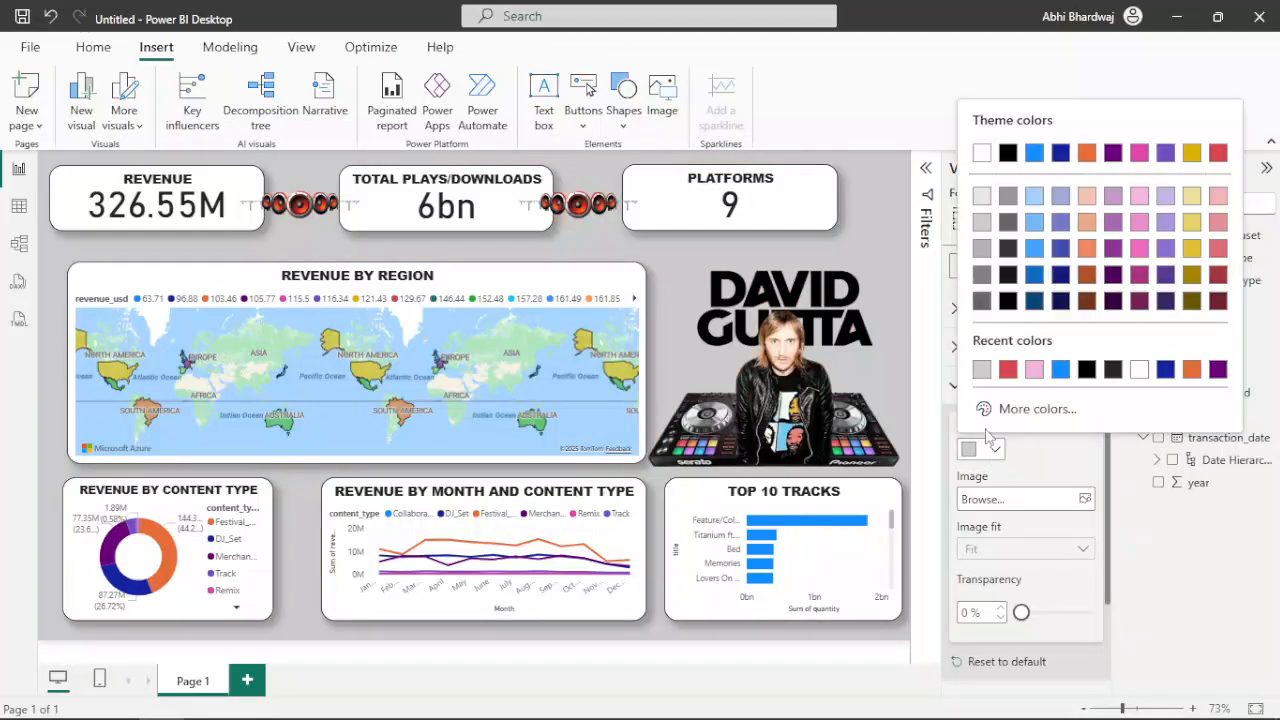
click(1034, 369)
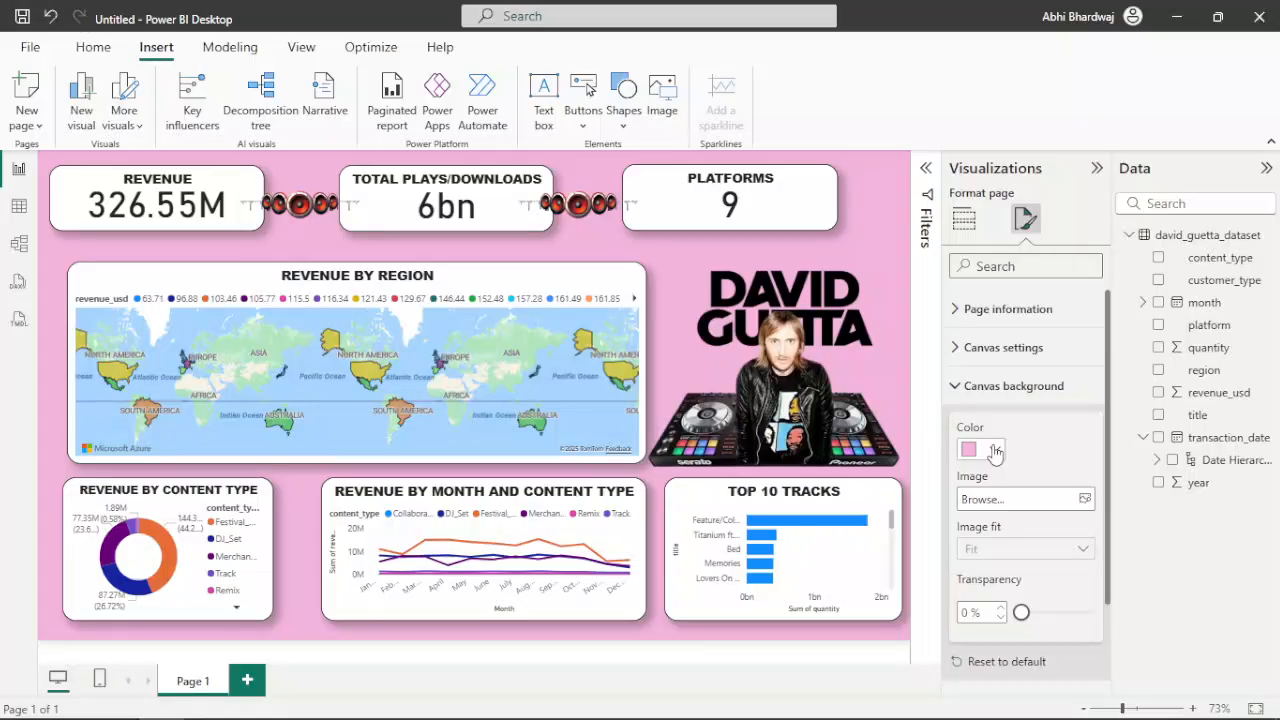
Set the canvas background colour to the recently used red
click(995, 452)
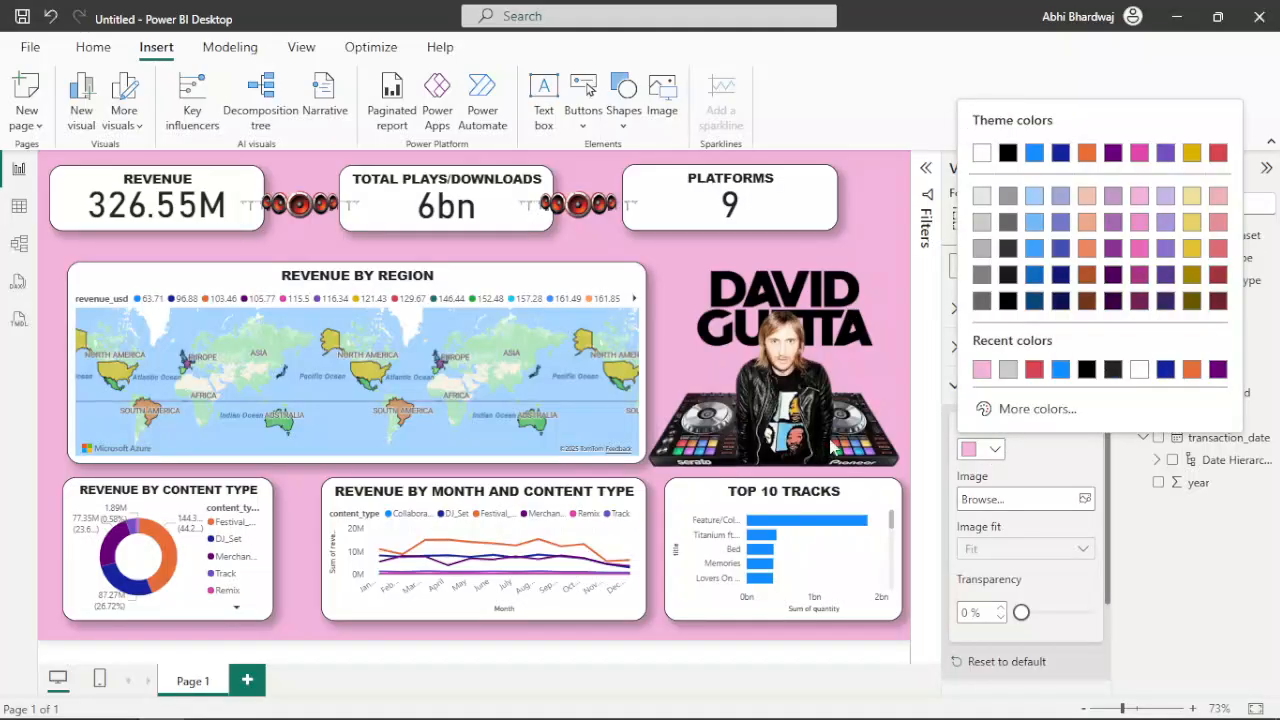
click(1034, 369)
click(995, 452)
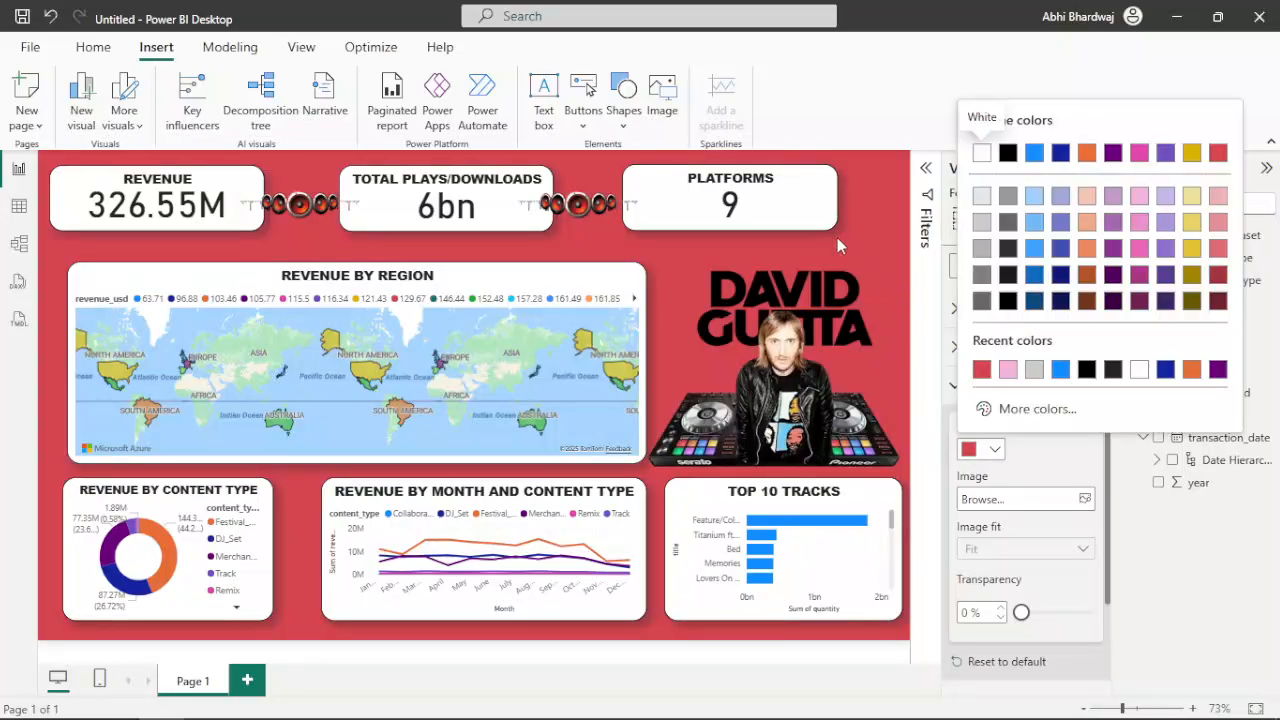
click(524, 288)
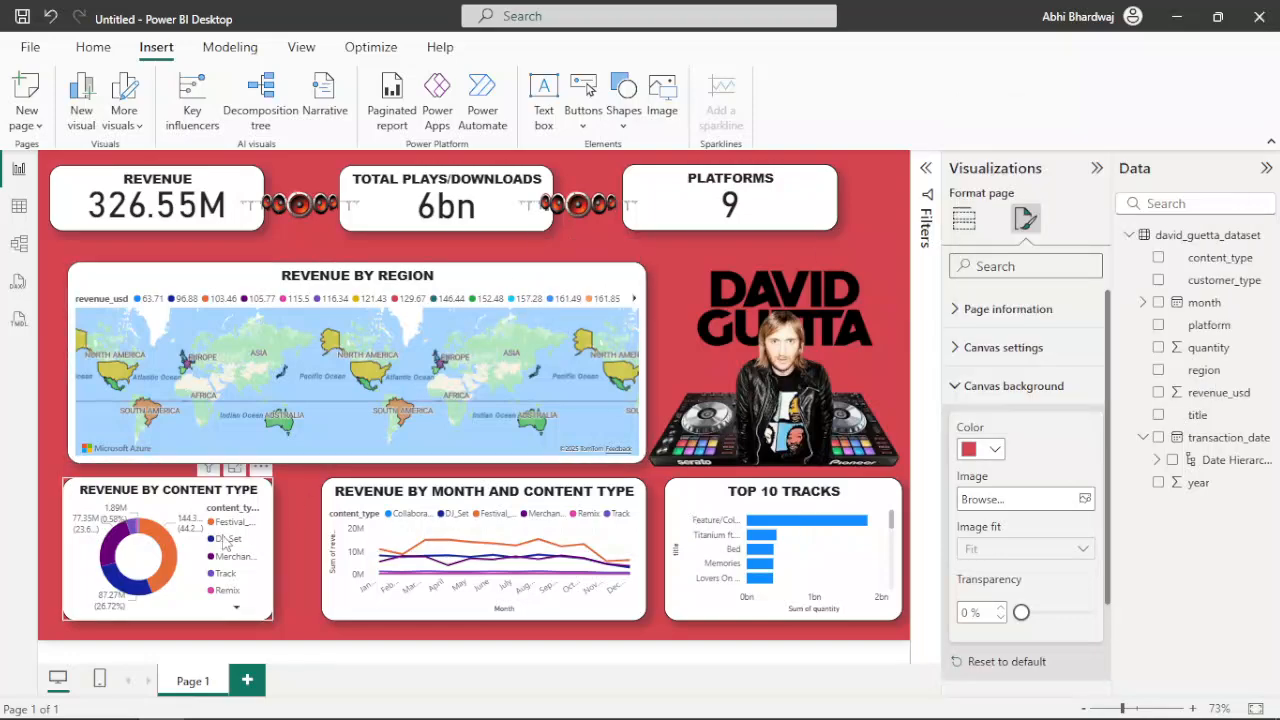
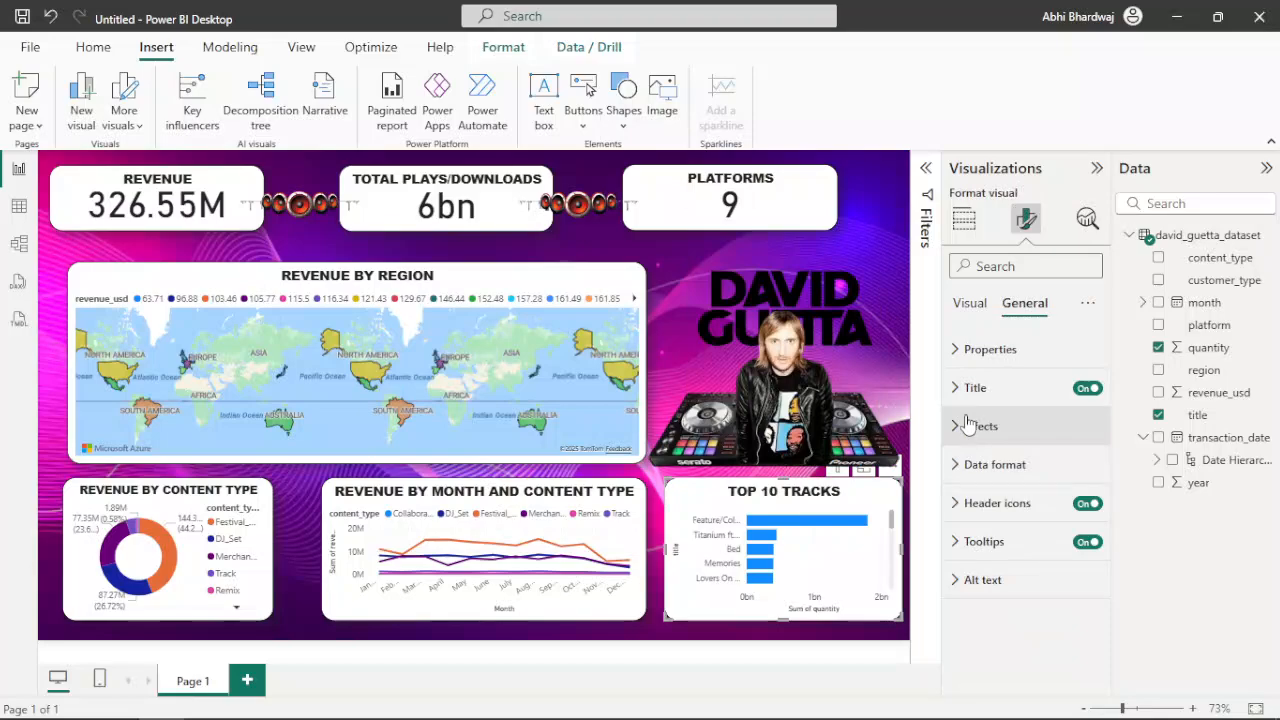
Try dark blue, navy and light blue as background colours of the Top 10 Tracks chart
click(966, 425)
click(993, 516)
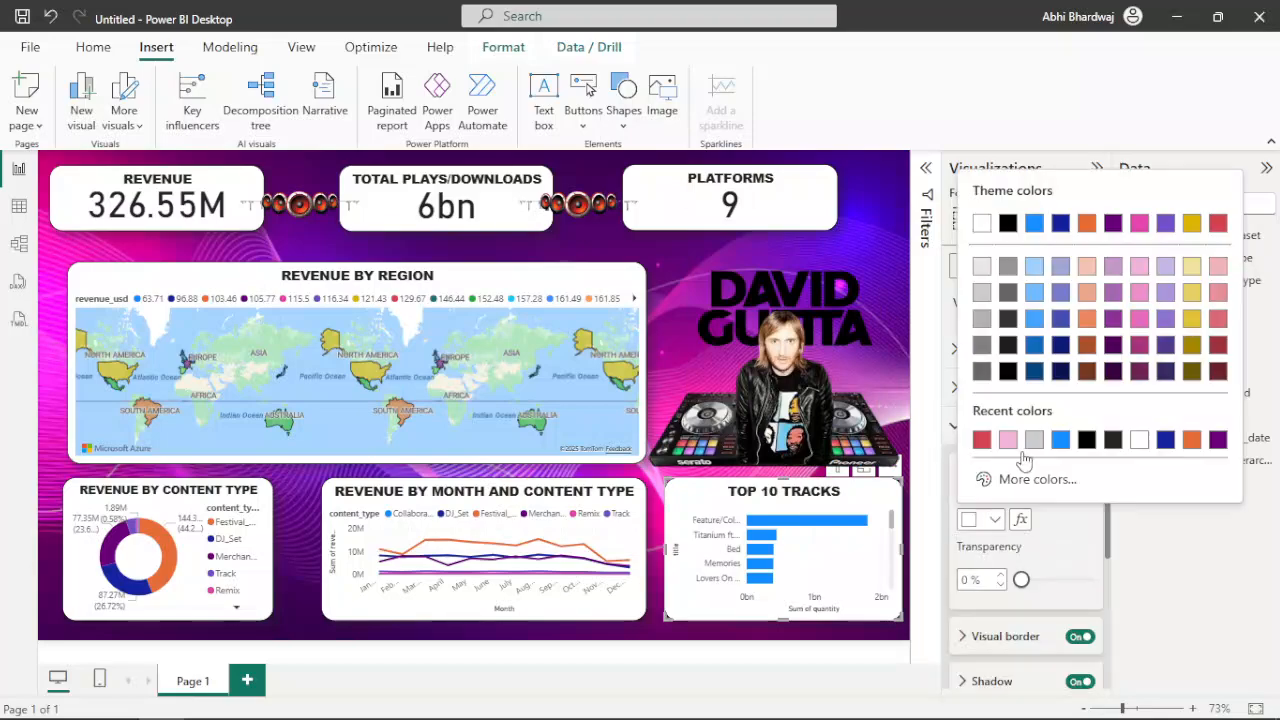
click(1041, 352)
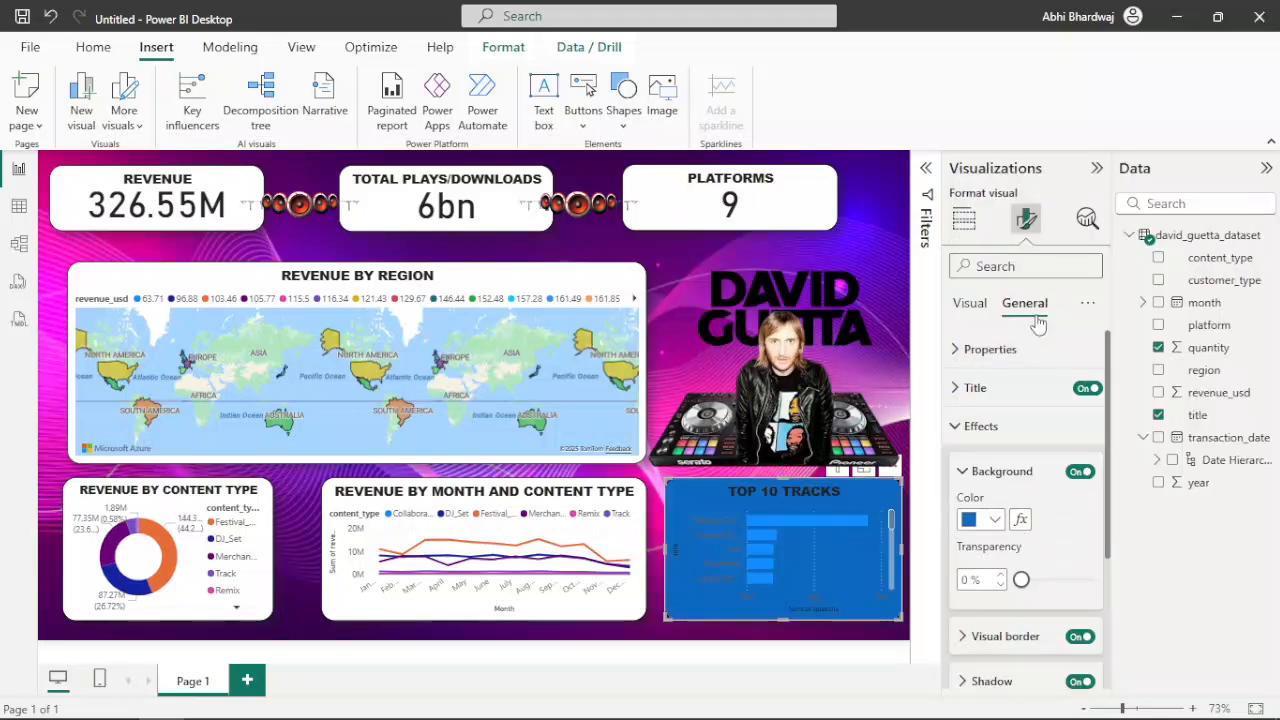
click(990, 520)
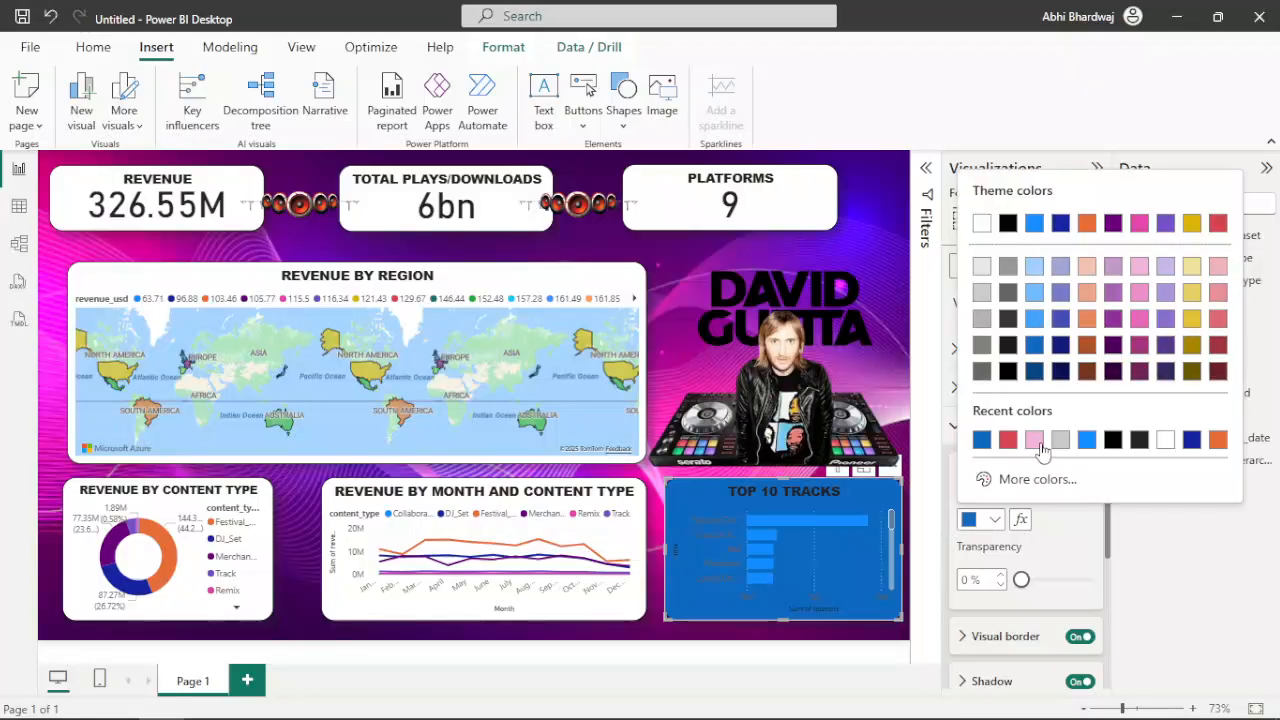
click(1190, 440)
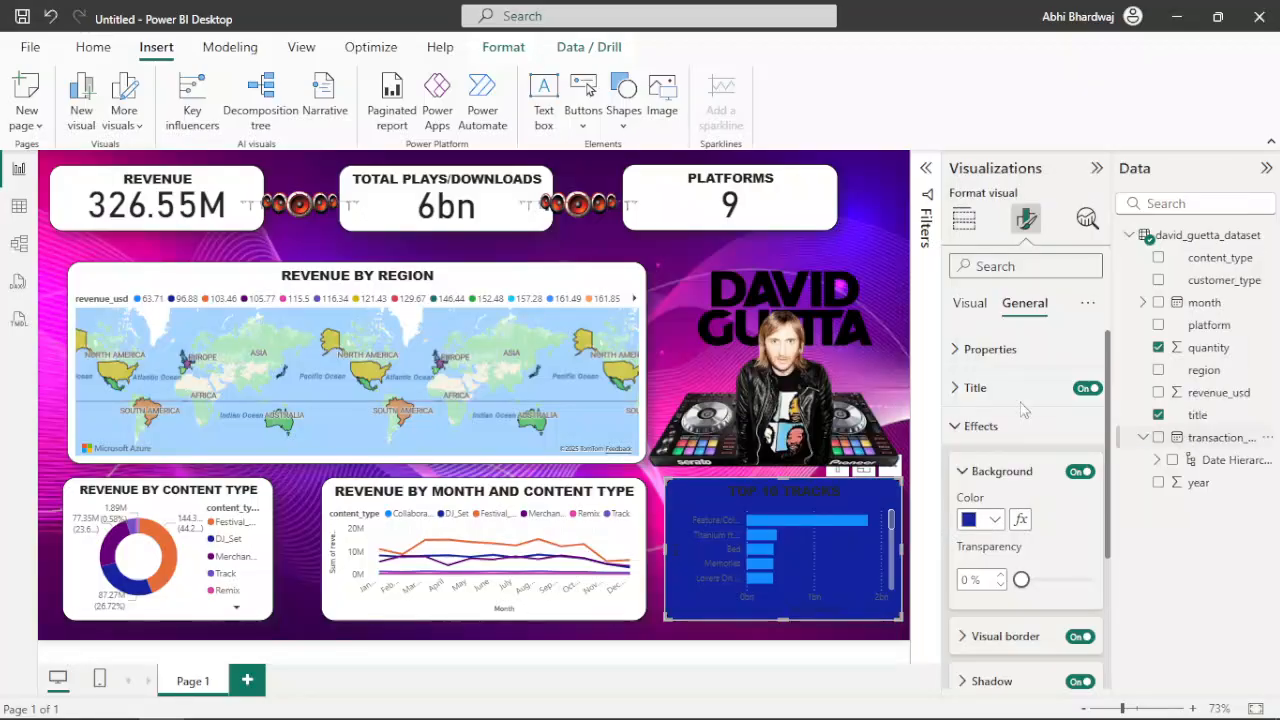
click(993, 519)
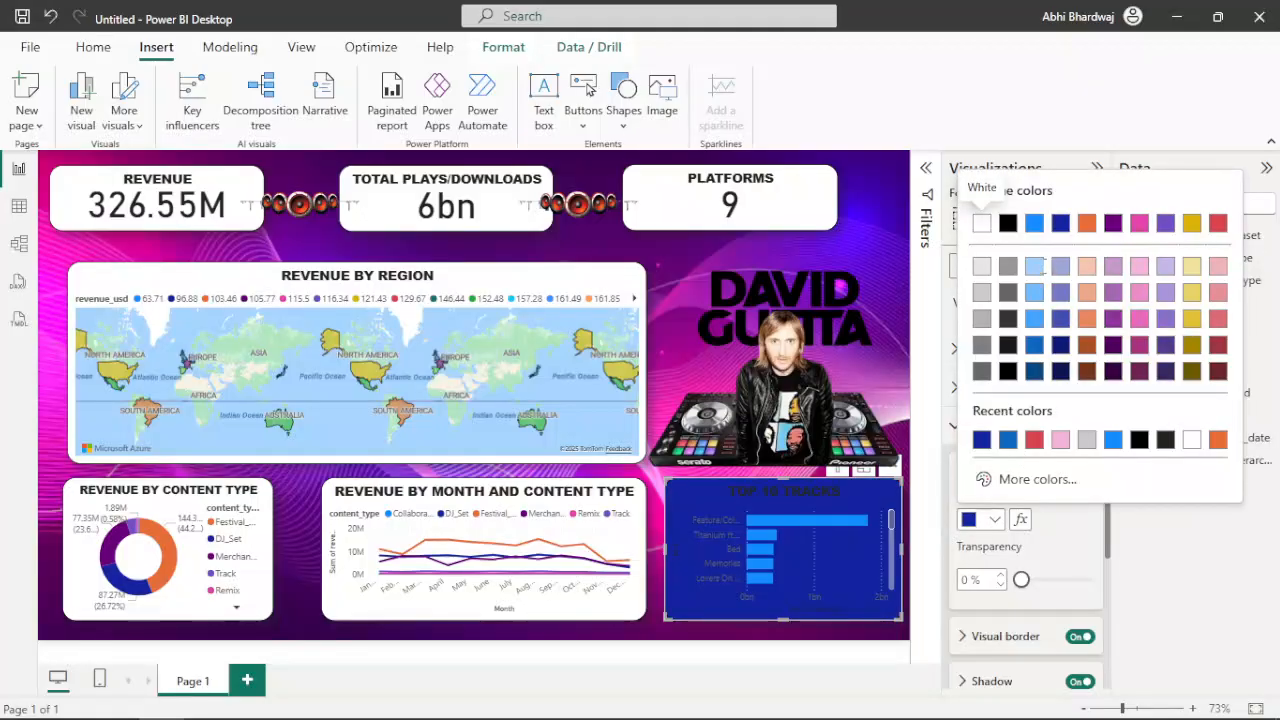
click(1034, 265)
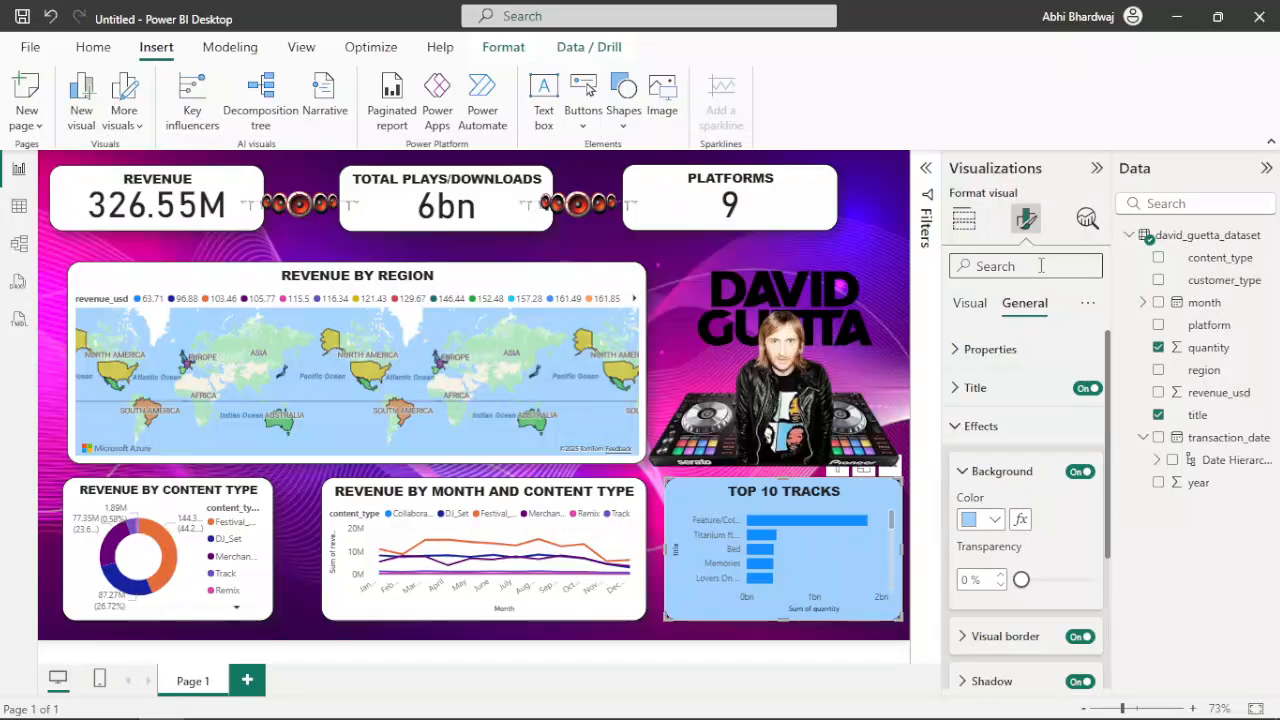
Change the Top 10 Tracks background to the 60% lighter purple theme colour and deselect the chart to judge the look
click(993, 522)
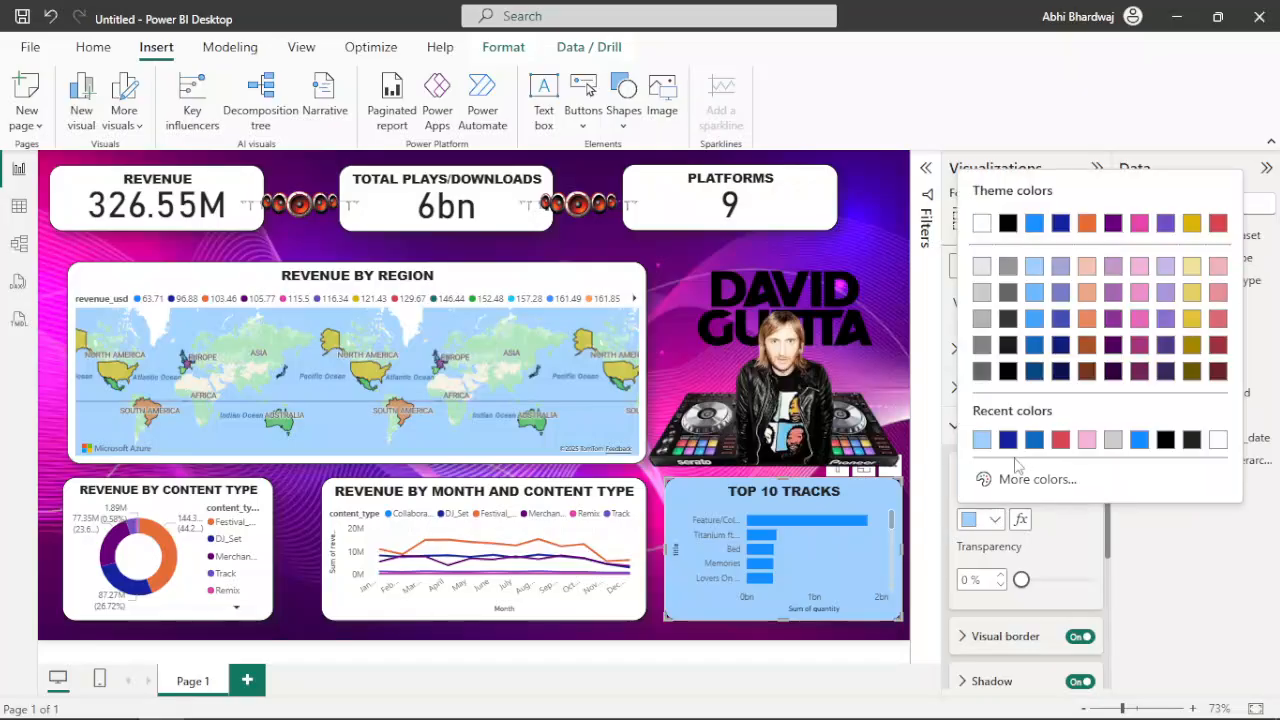
click(1110, 268)
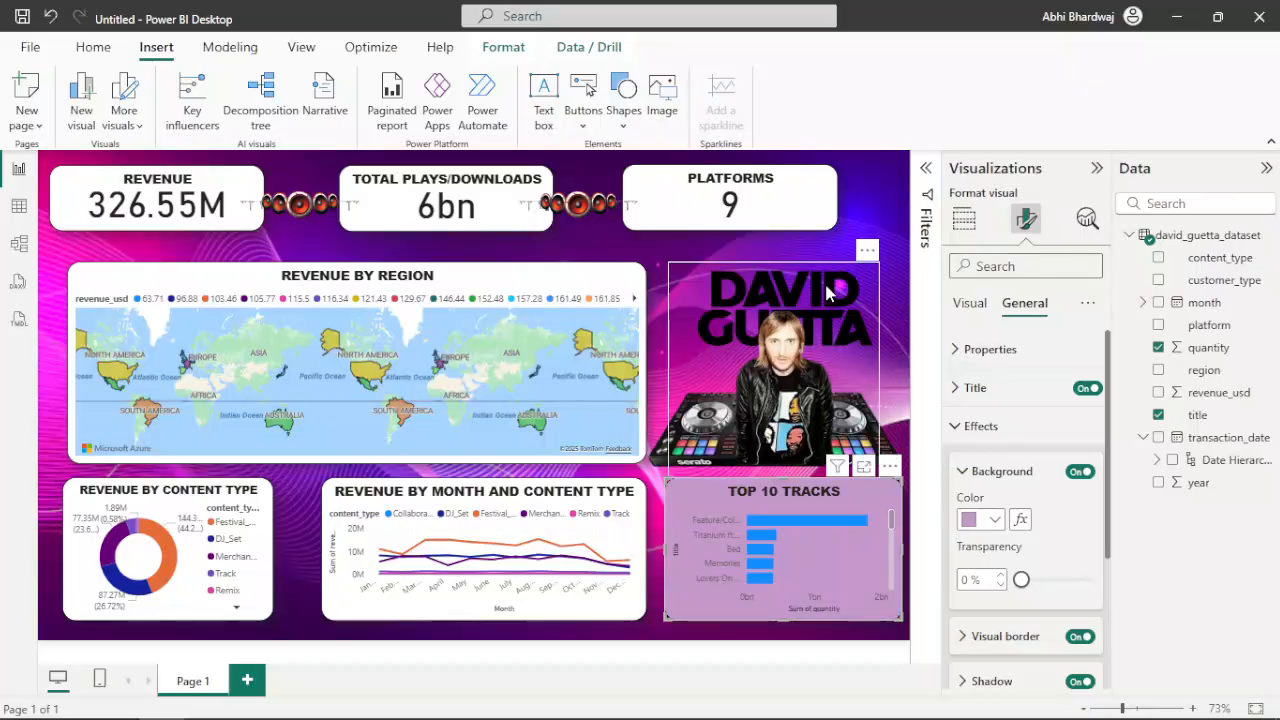
drag(828, 290, 865, 222)
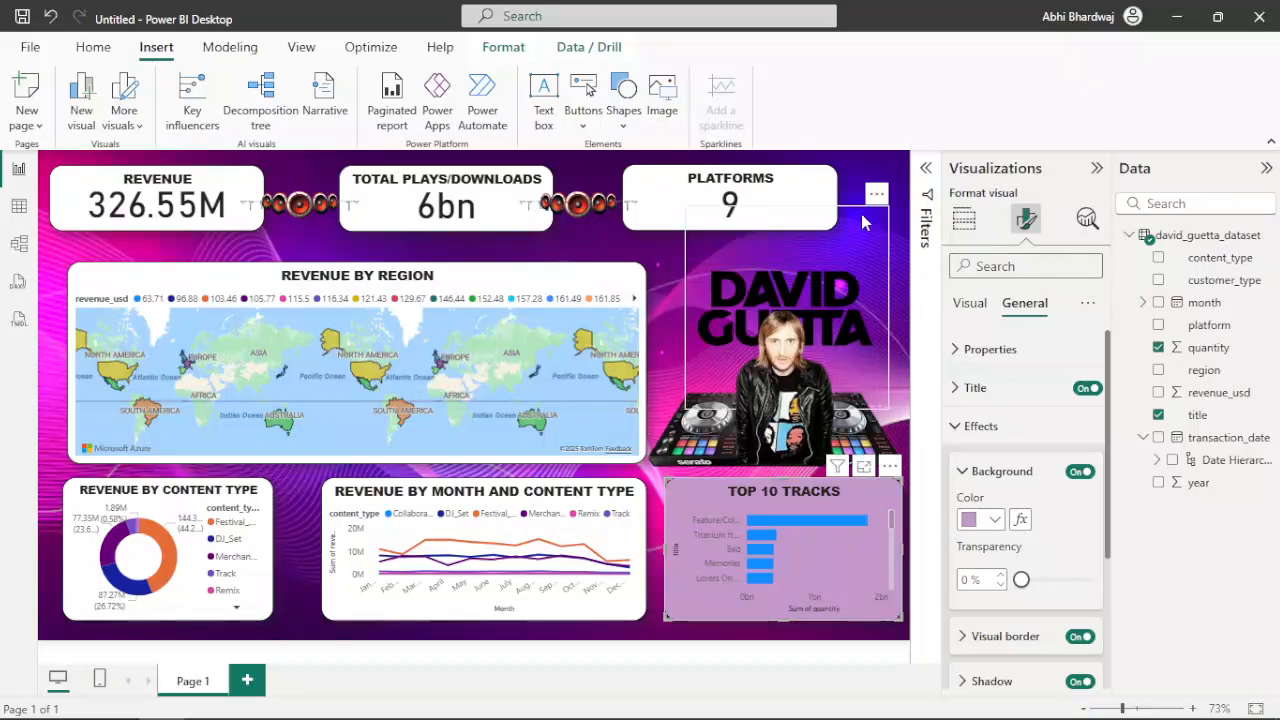
click(578, 254)
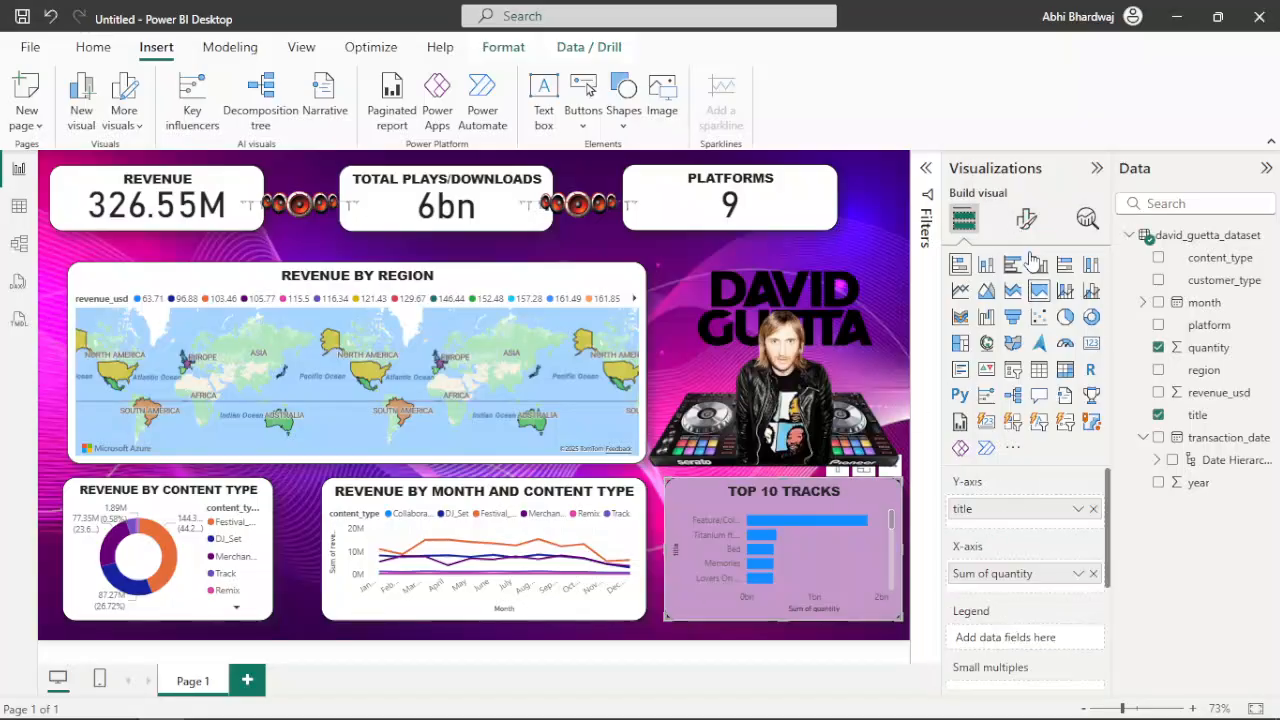
Try several custom light purple shades for the Top 10 Tracks background, ending on #D6ACDB
click(1026, 218)
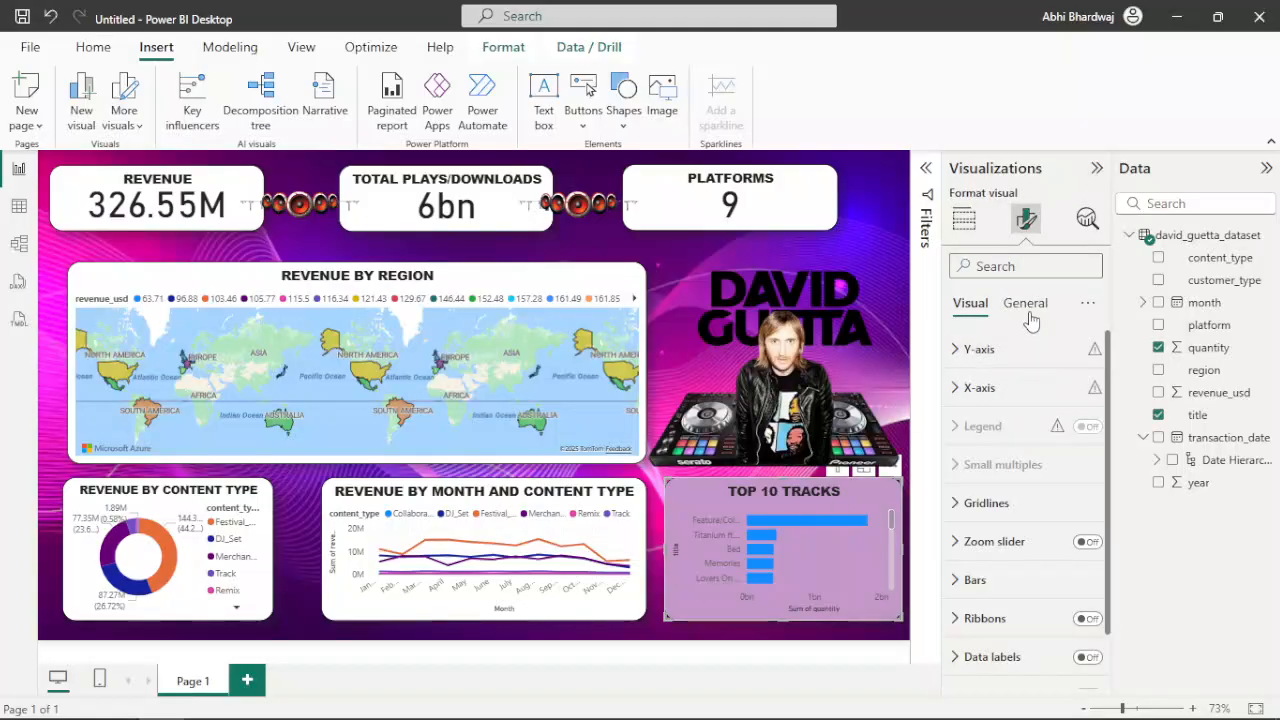
click(1028, 308)
click(1001, 420)
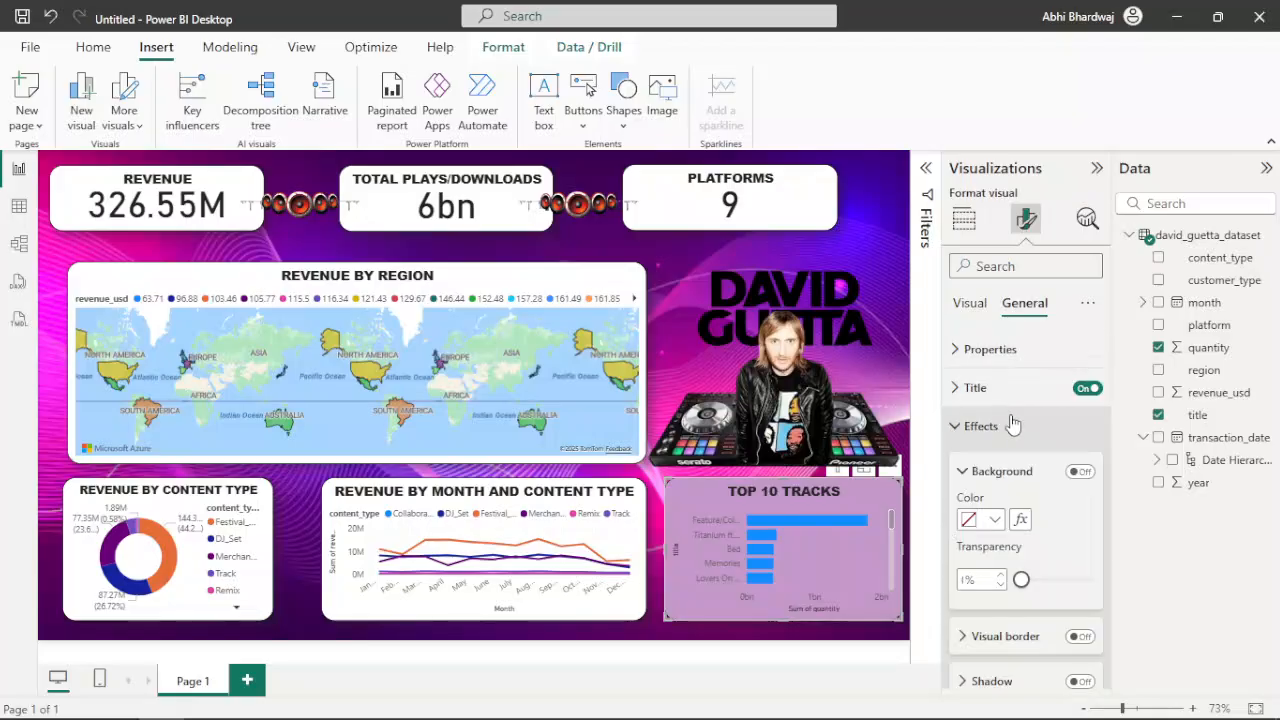
click(990, 519)
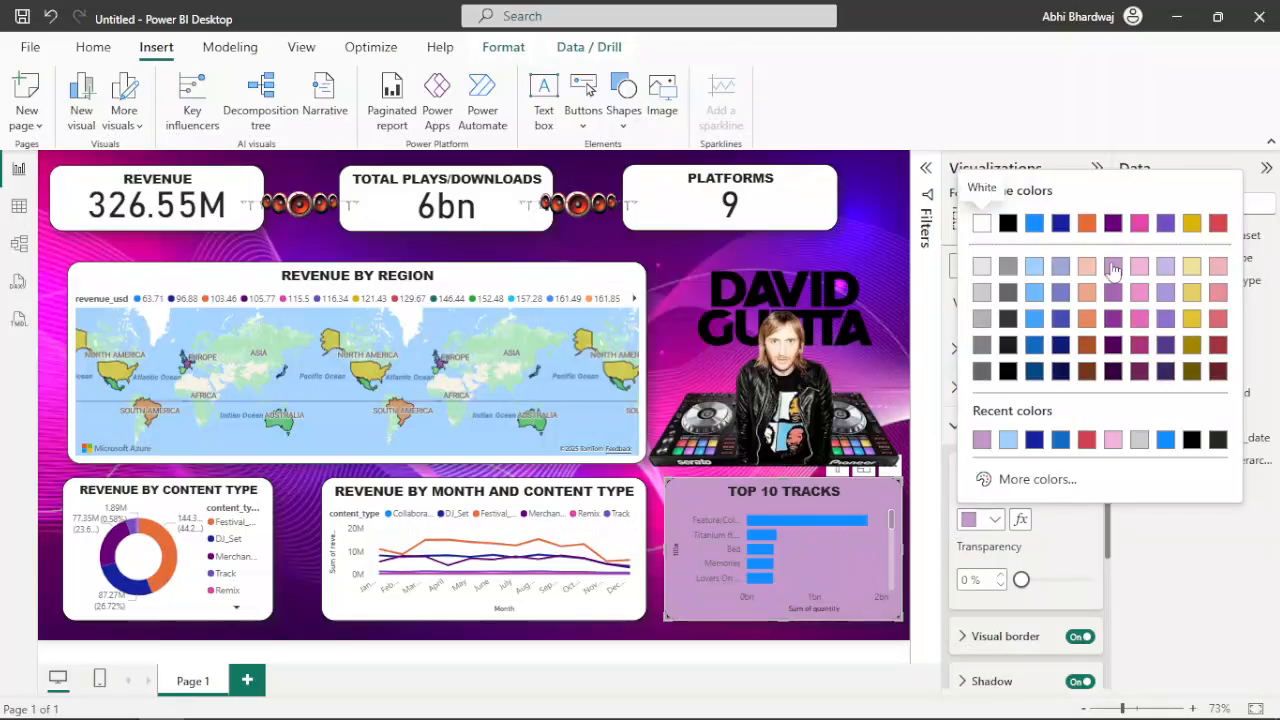
click(1036, 482)
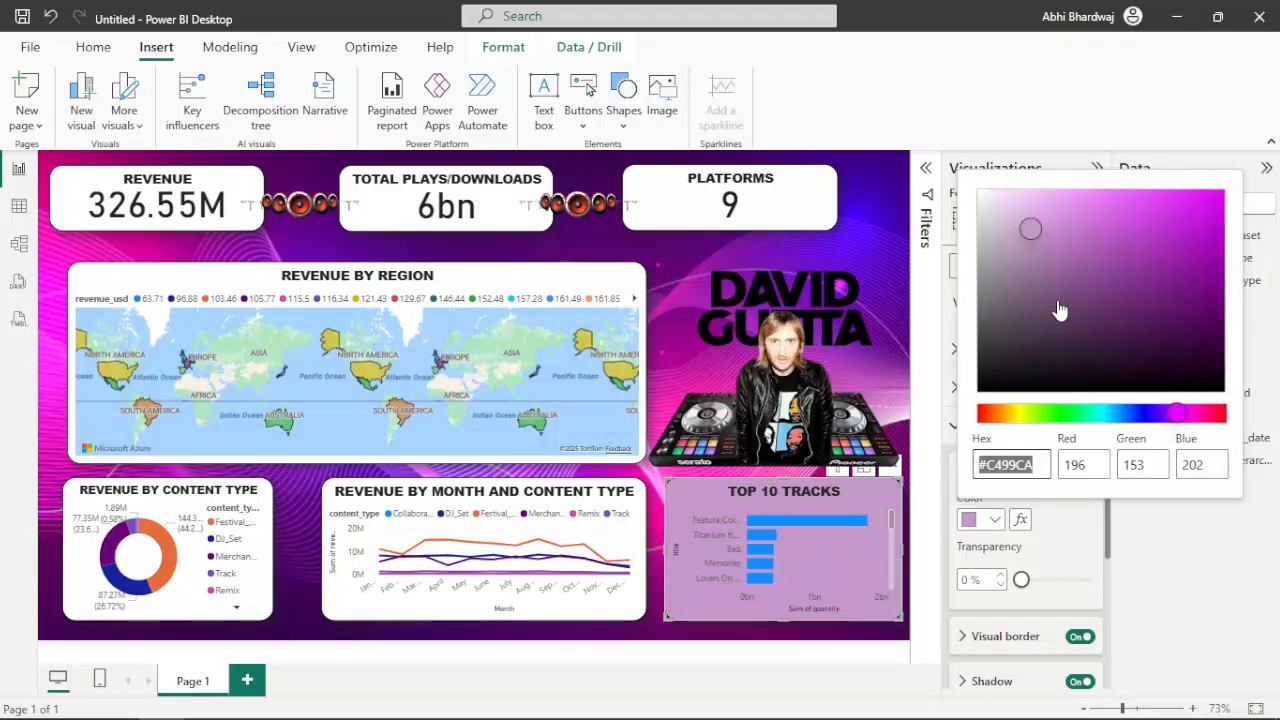
click(1027, 209)
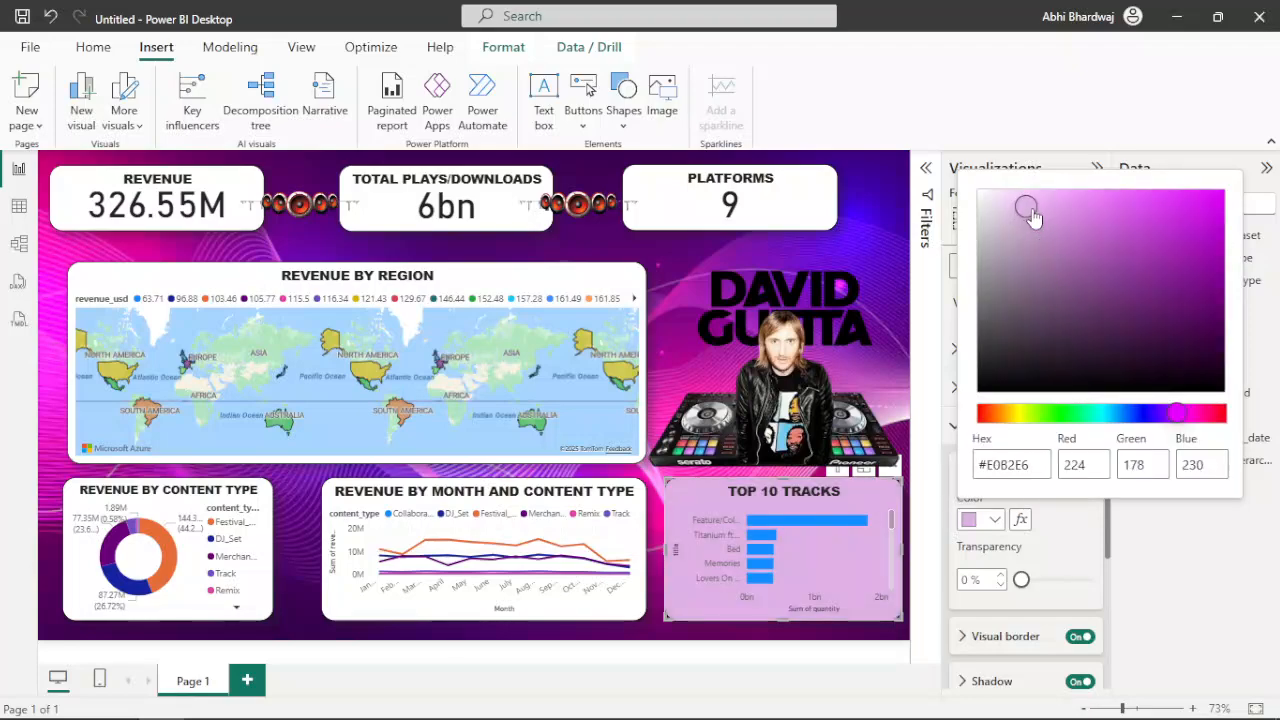
drag(1033, 218, 1037, 238)
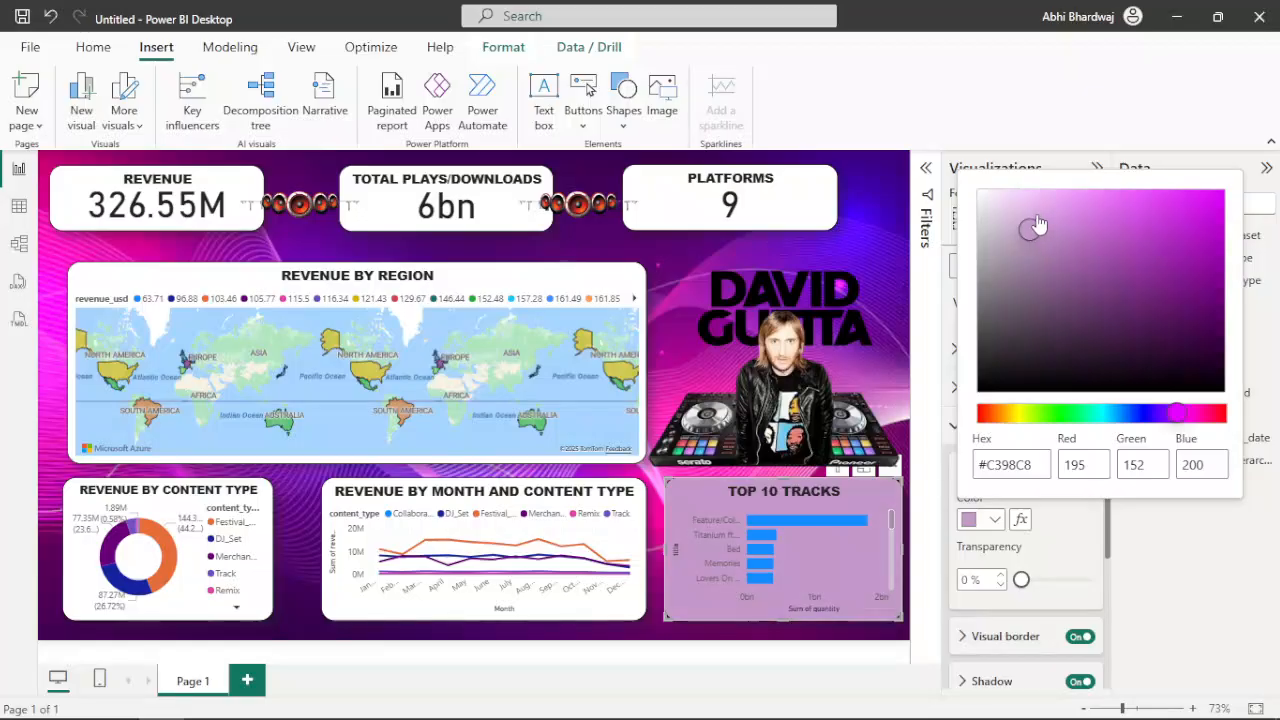
click(1031, 211)
click(1027, 234)
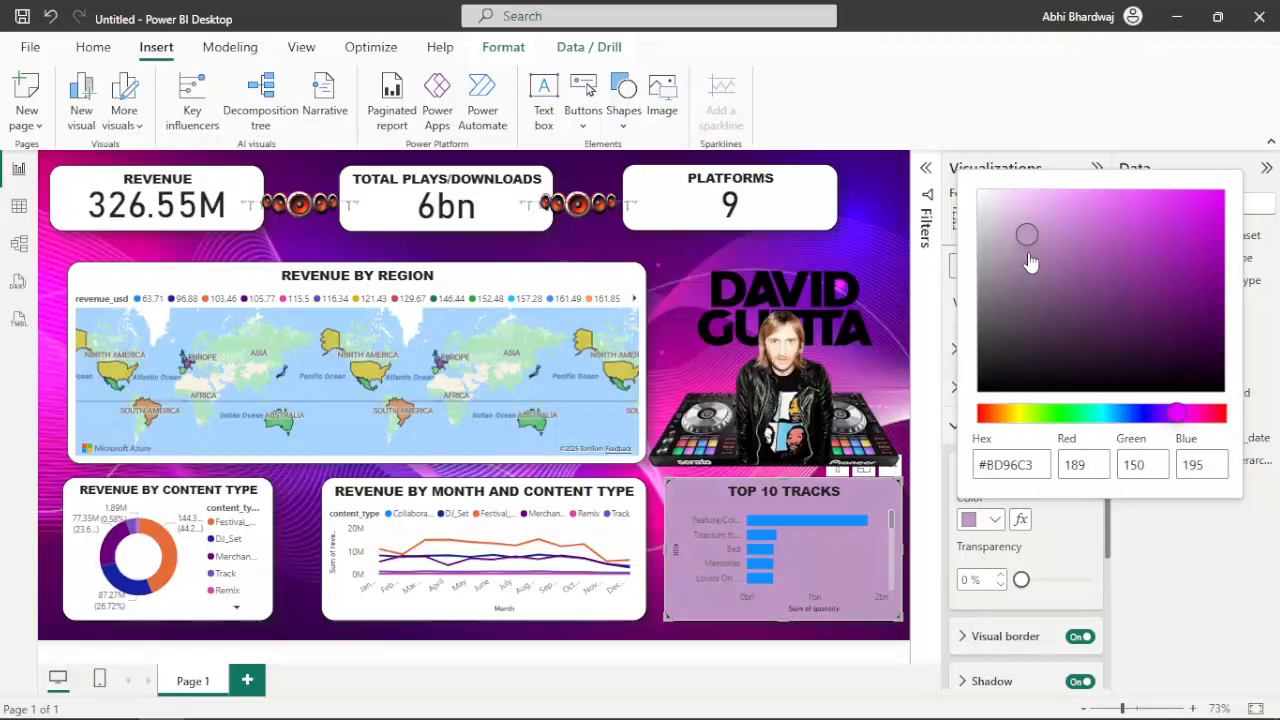
click(1016, 250)
click(1014, 216)
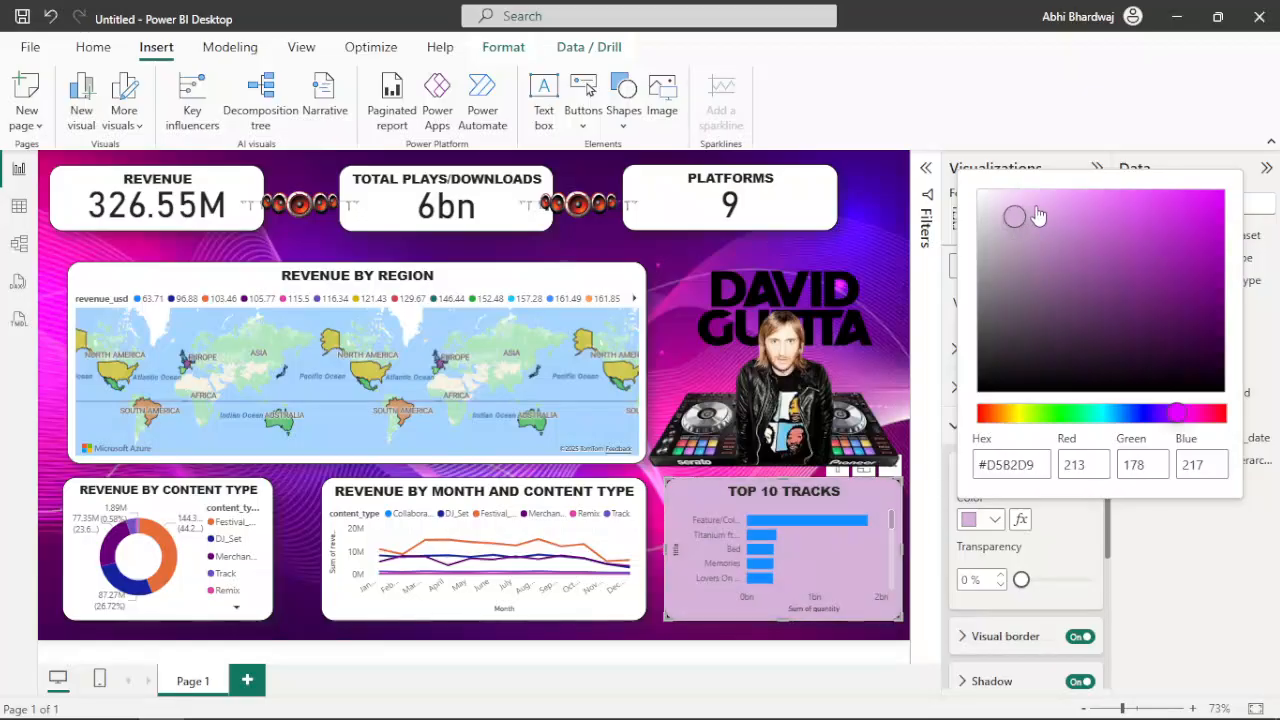
click(1034, 204)
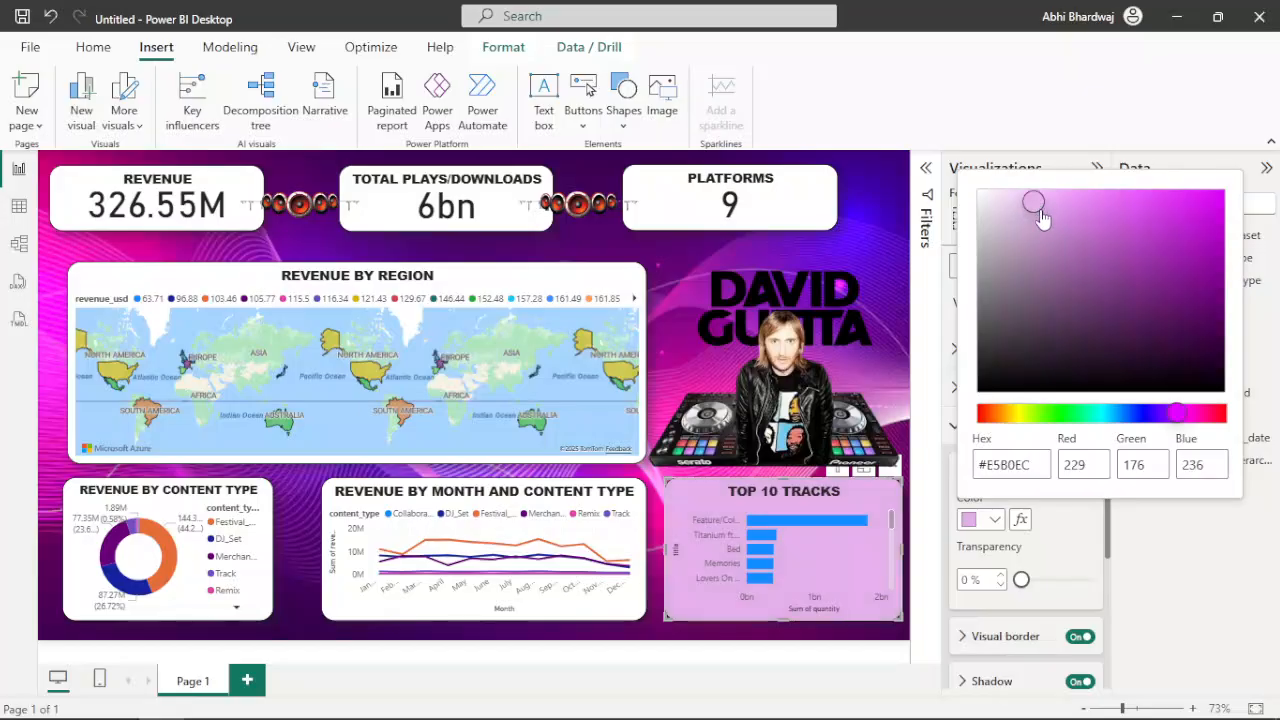
click(1024, 215)
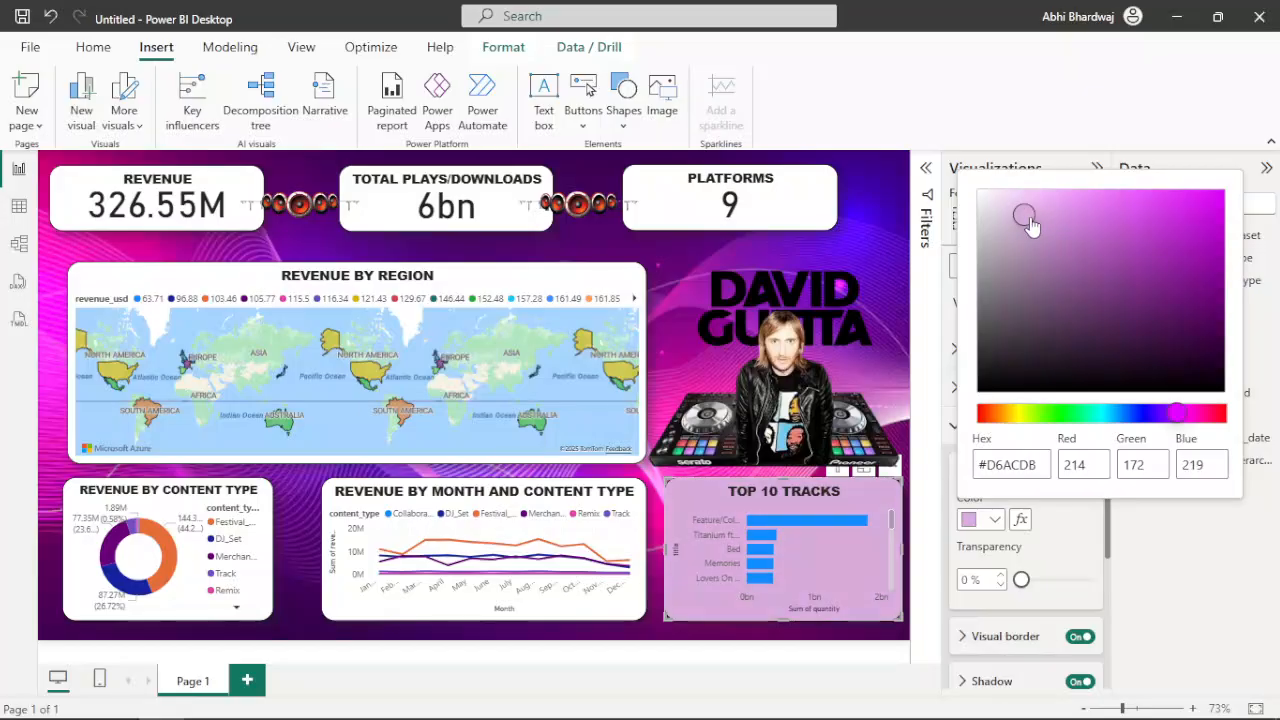
click(990, 522)
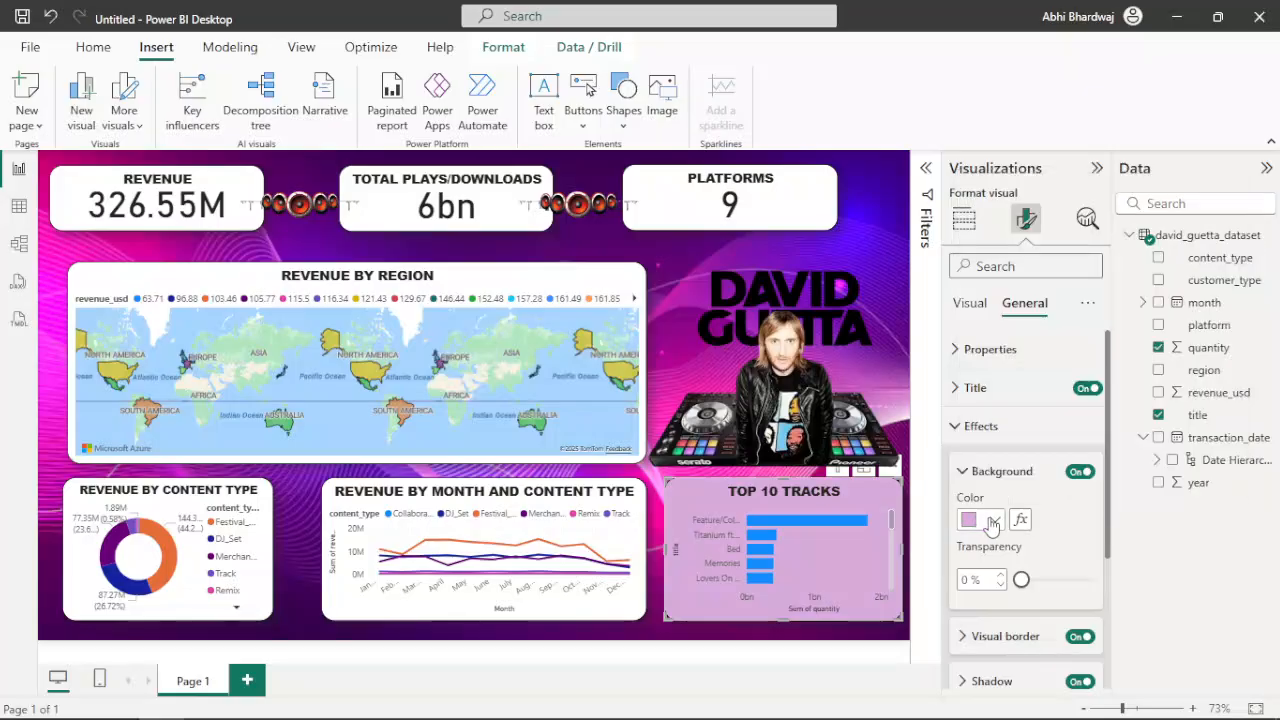
Compare the purple theme shades #a666b0 and #c499ca as the Top 10 Tracks background
click(990, 522)
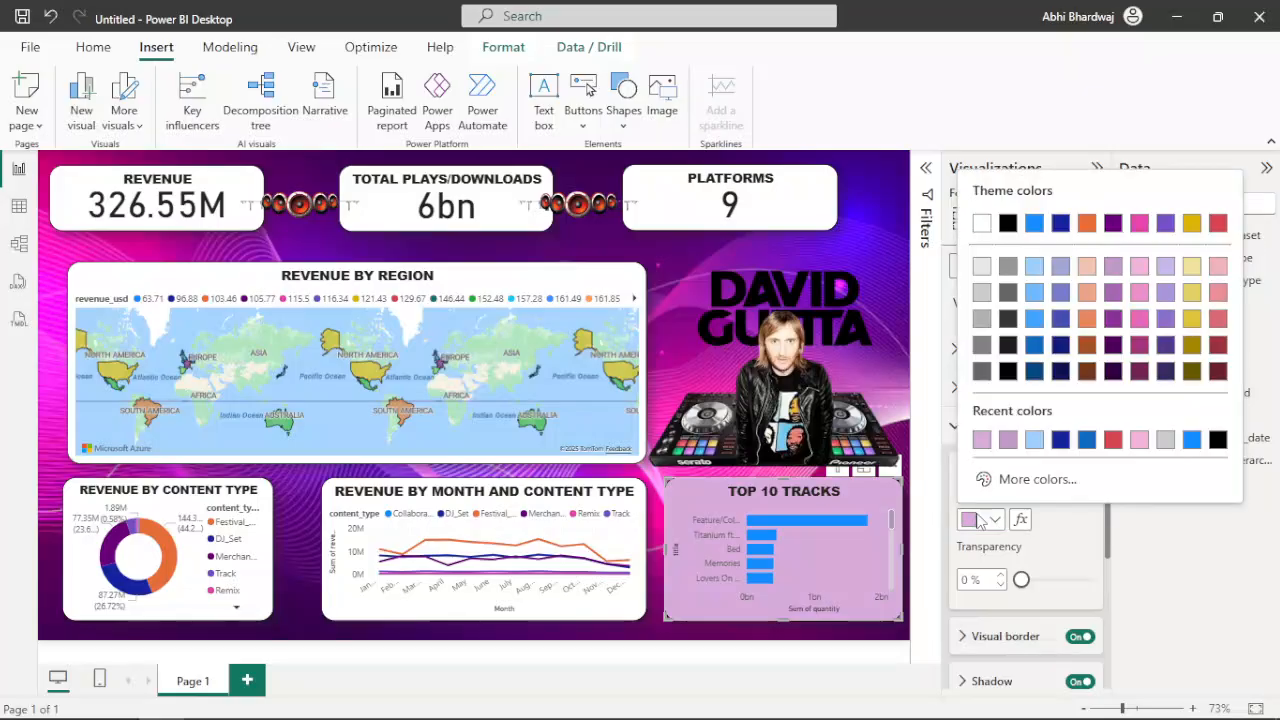
click(1113, 291)
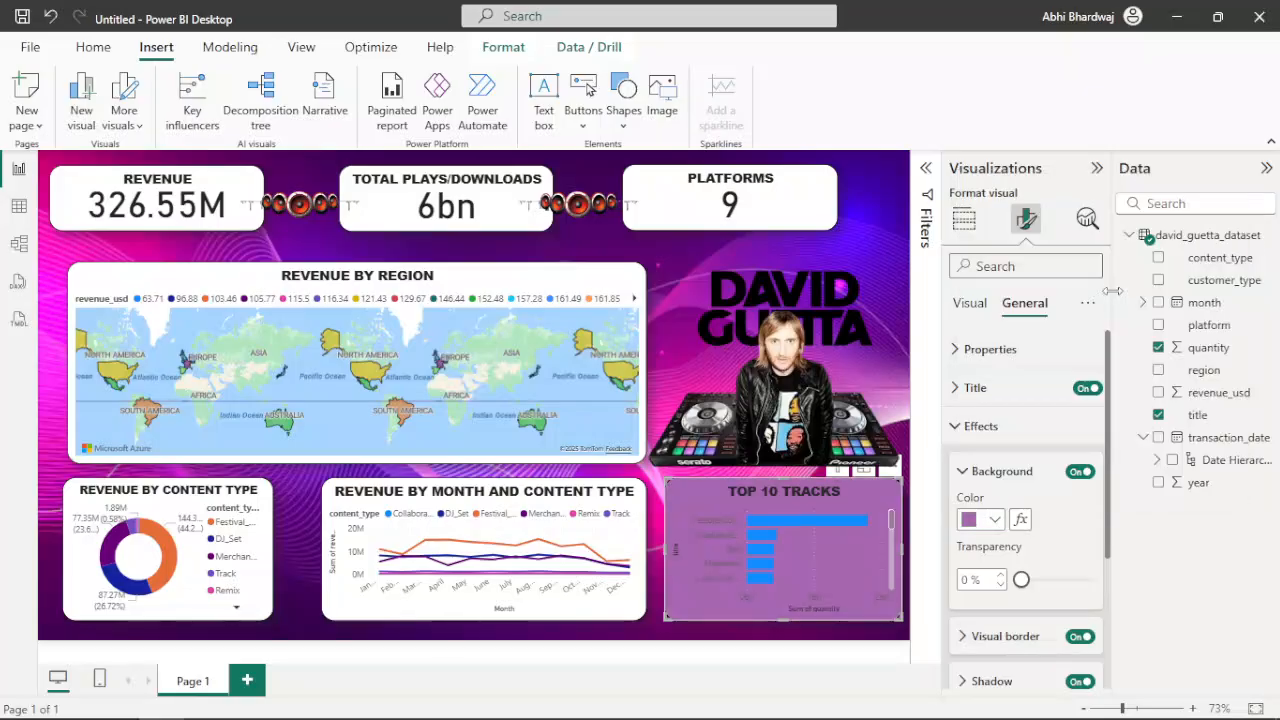
click(993, 522)
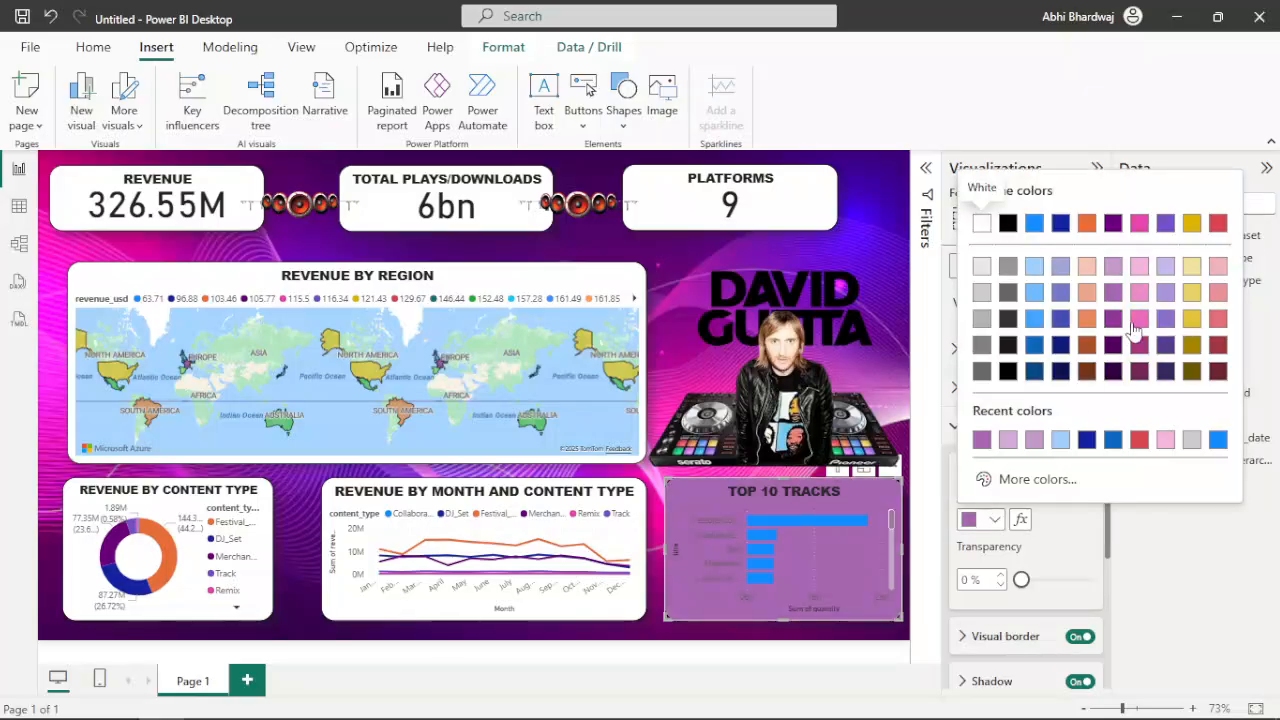
click(1113, 268)
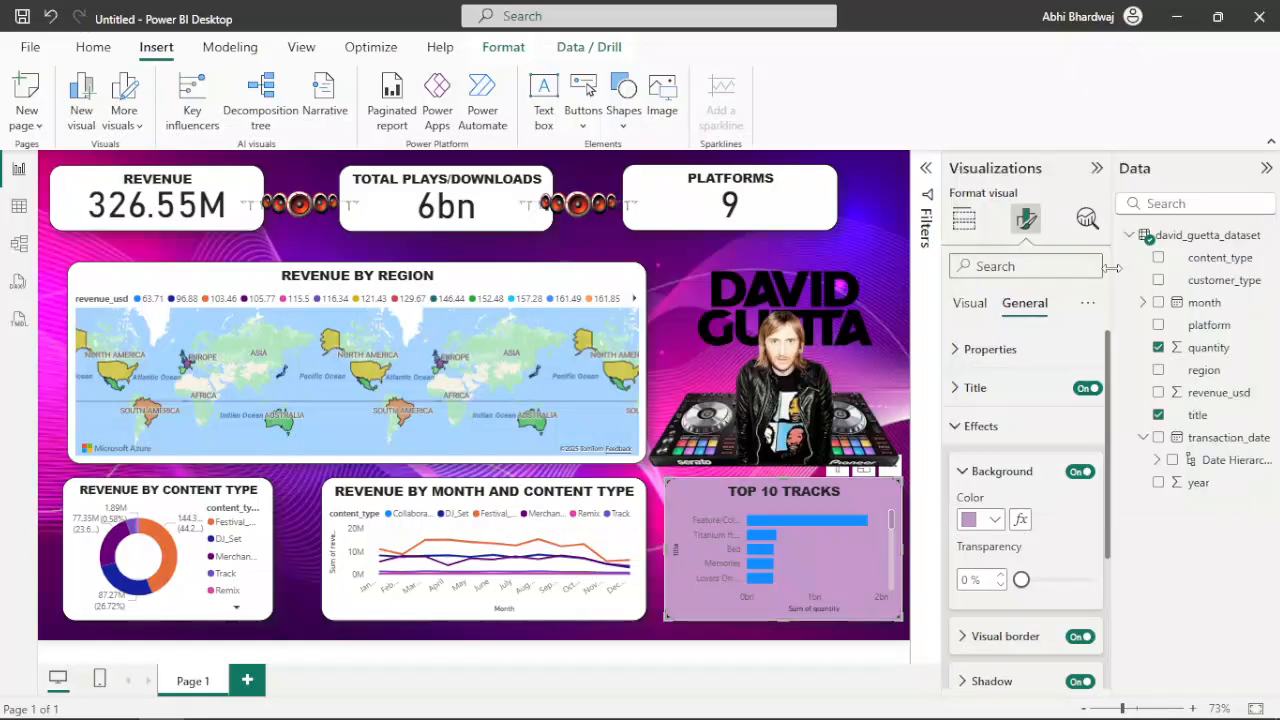
Try the light pink theme colour as the Top 10 Tracks background and deselect the chart
click(982, 520)
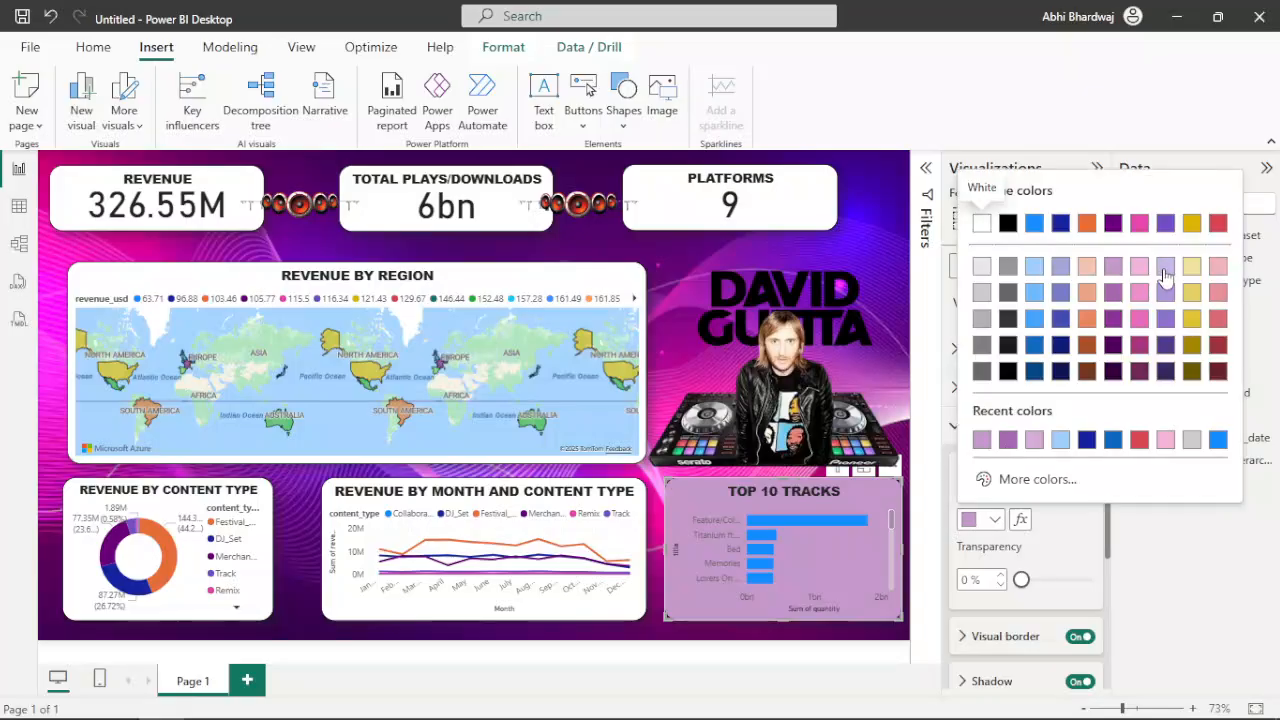
click(1139, 267)
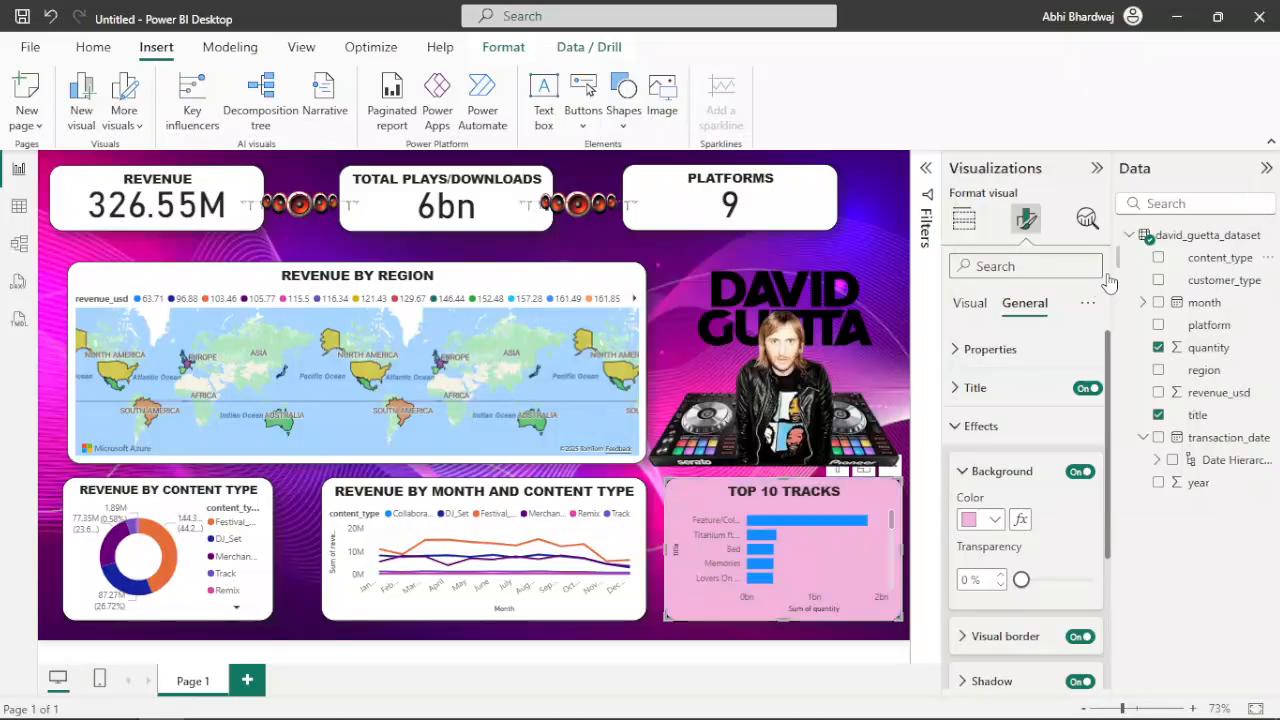
click(896, 188)
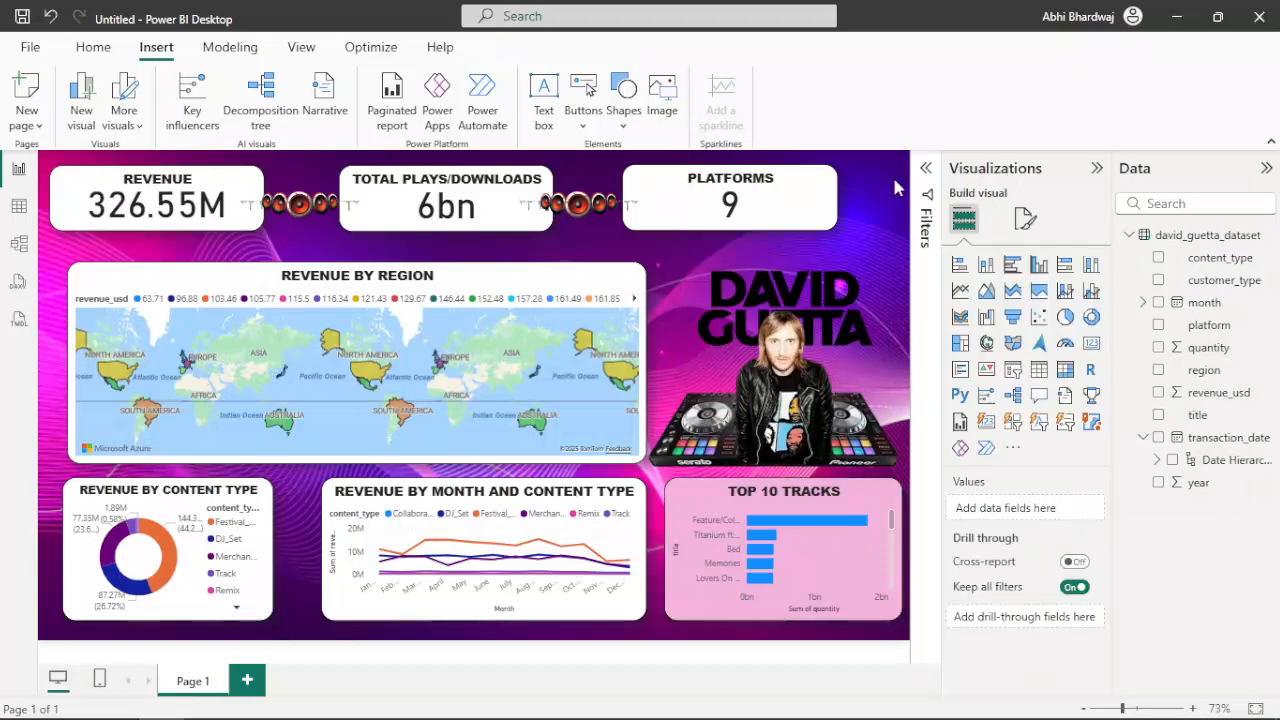
Try a light blue-violet background on the Top 10 Tracks chart and settle on the recently used light purple #c499ca
click(890, 621)
click(1025, 218)
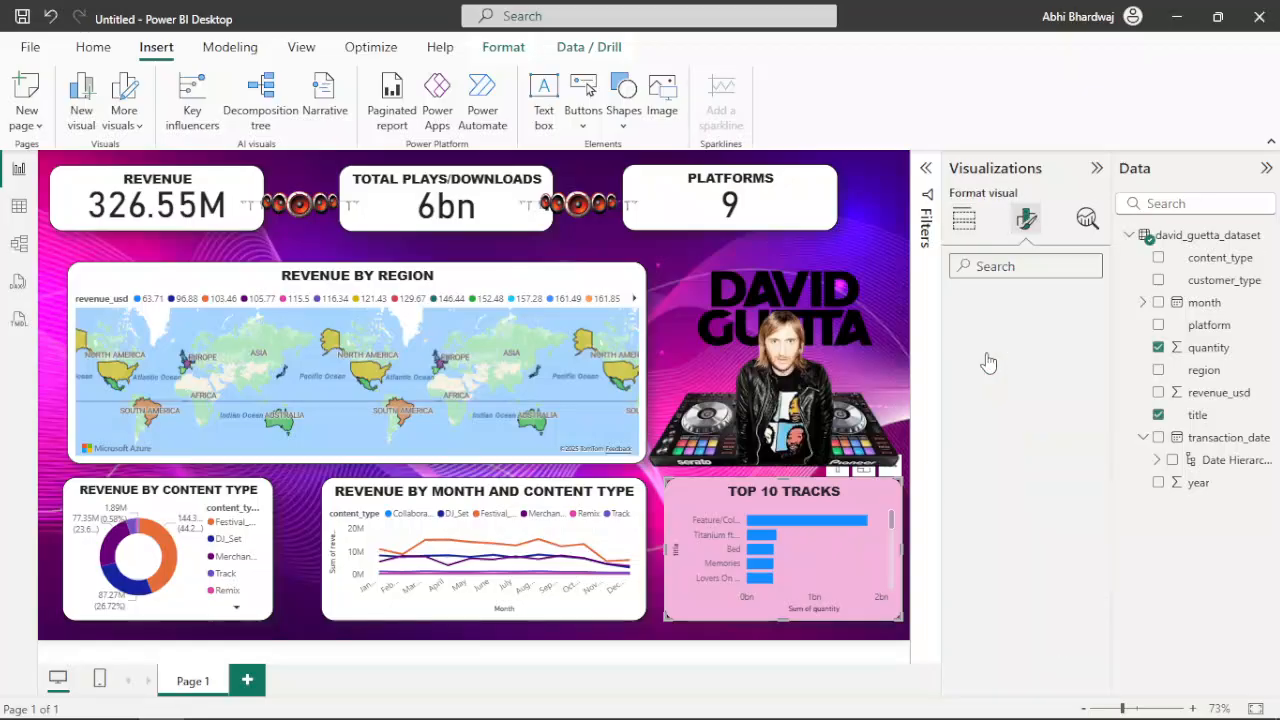
click(1025, 302)
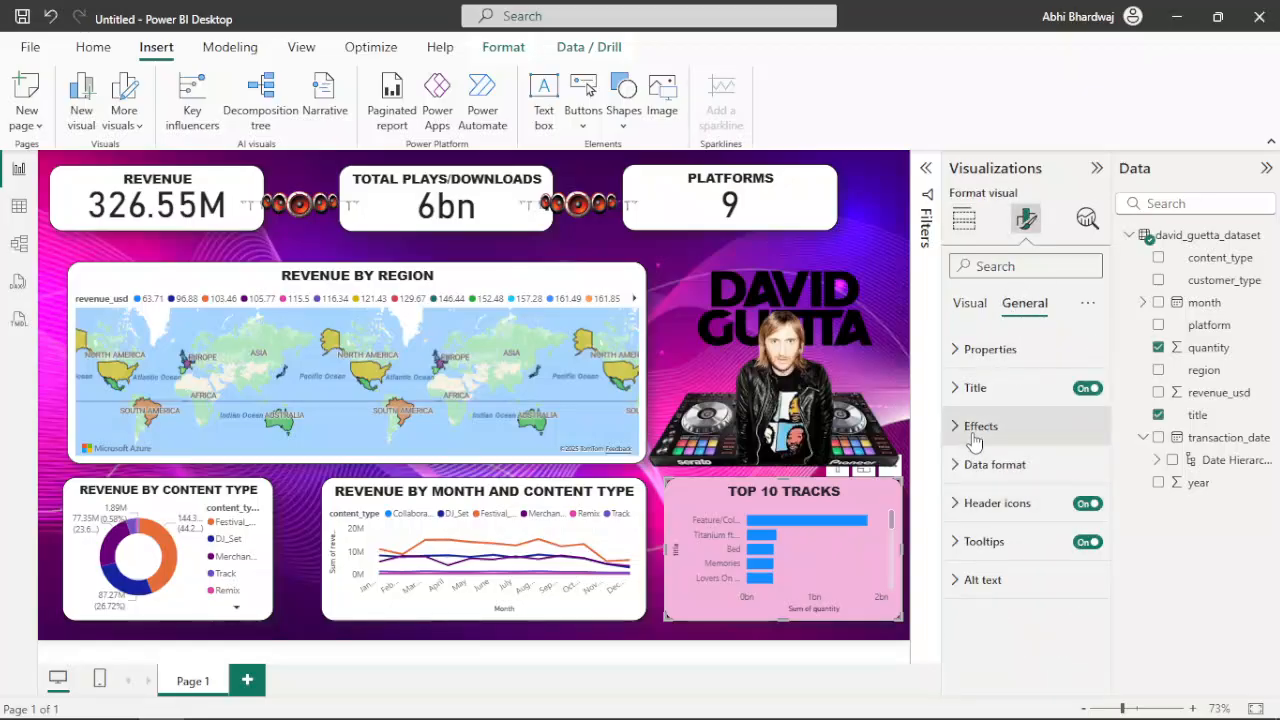
click(983, 427)
click(979, 519)
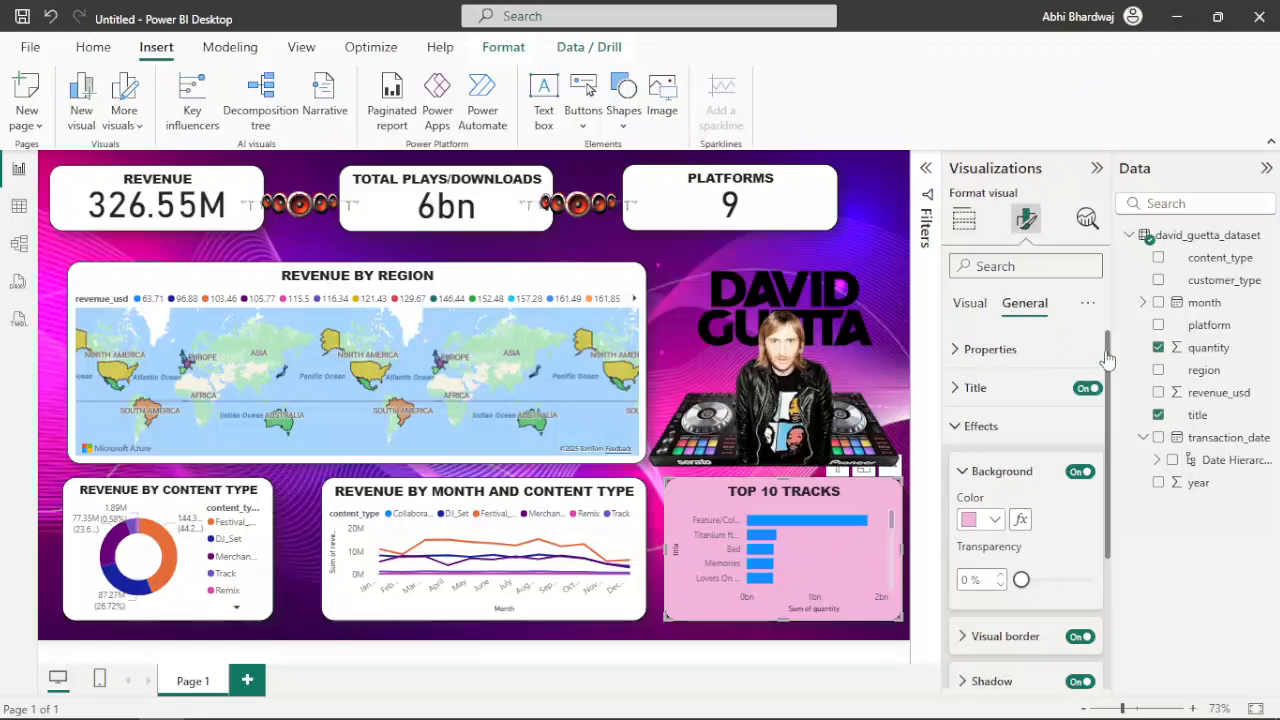
click(1060, 266)
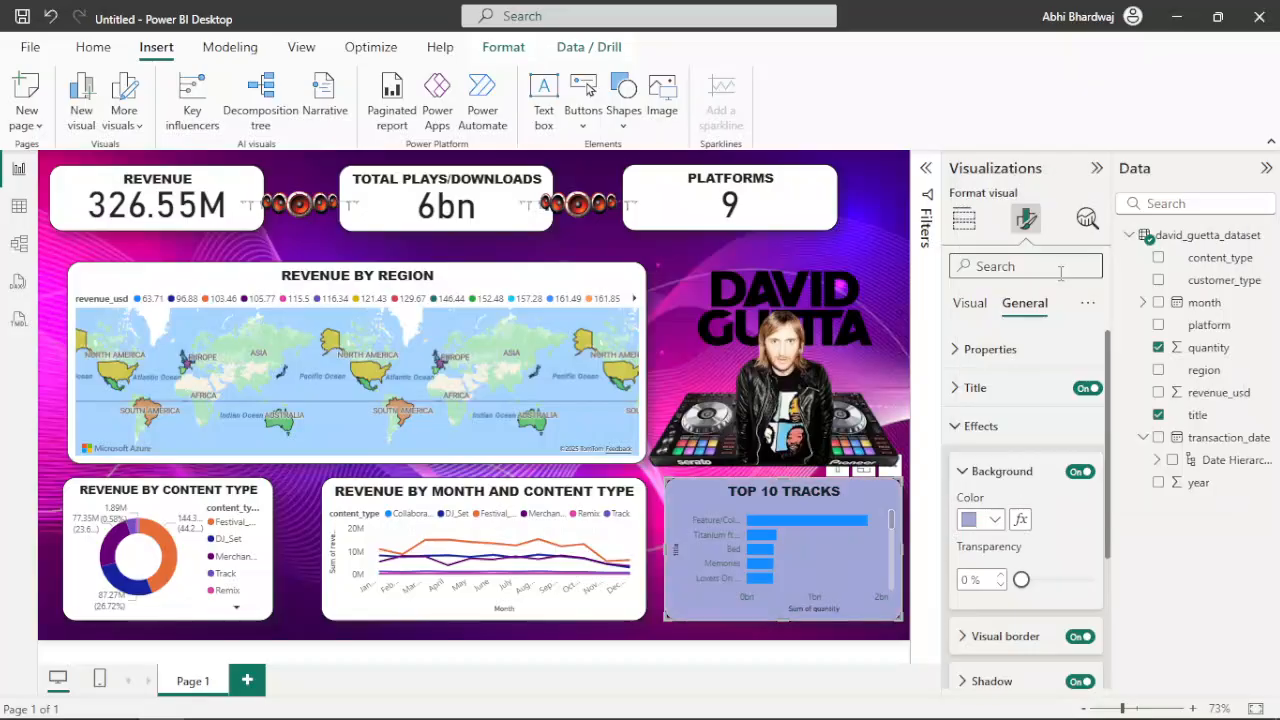
click(984, 522)
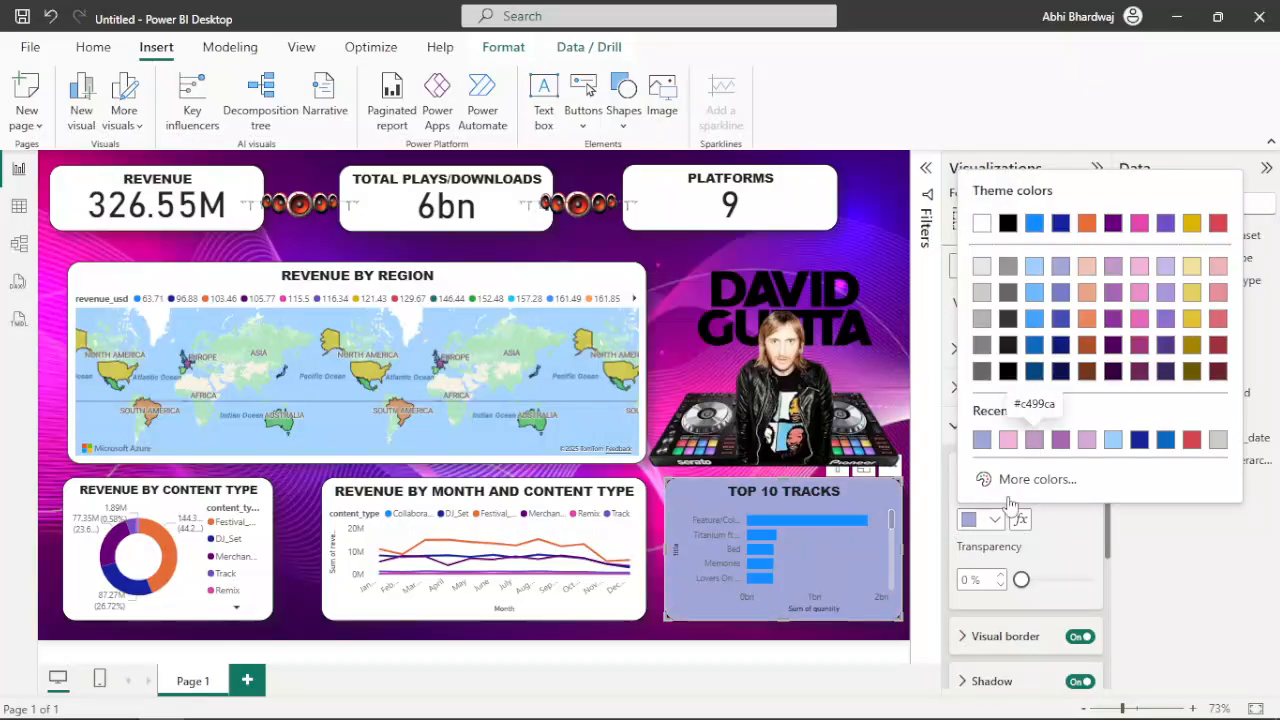
click(1006, 443)
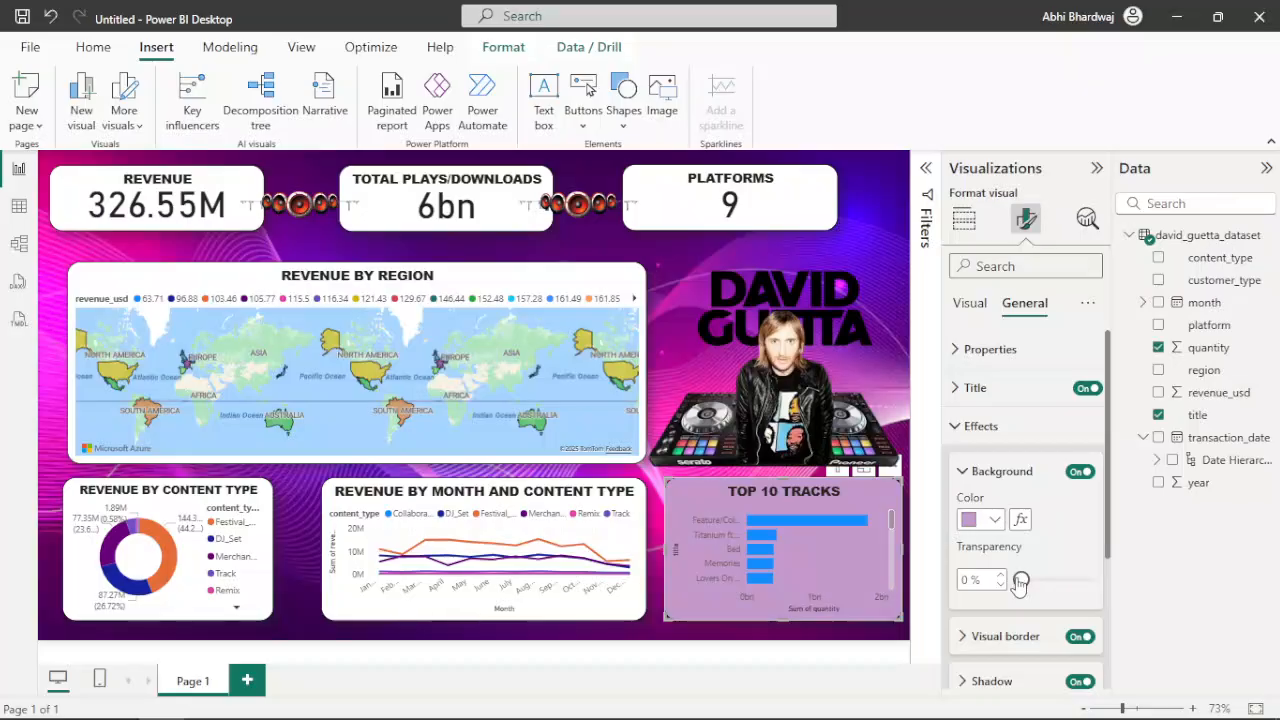
Set the Top 10 Tracks chart's visual border colour to light pink #f3b4dc and reselect the chart
scroll(1020, 583, down, 1)
click(1004, 542)
click(993, 591)
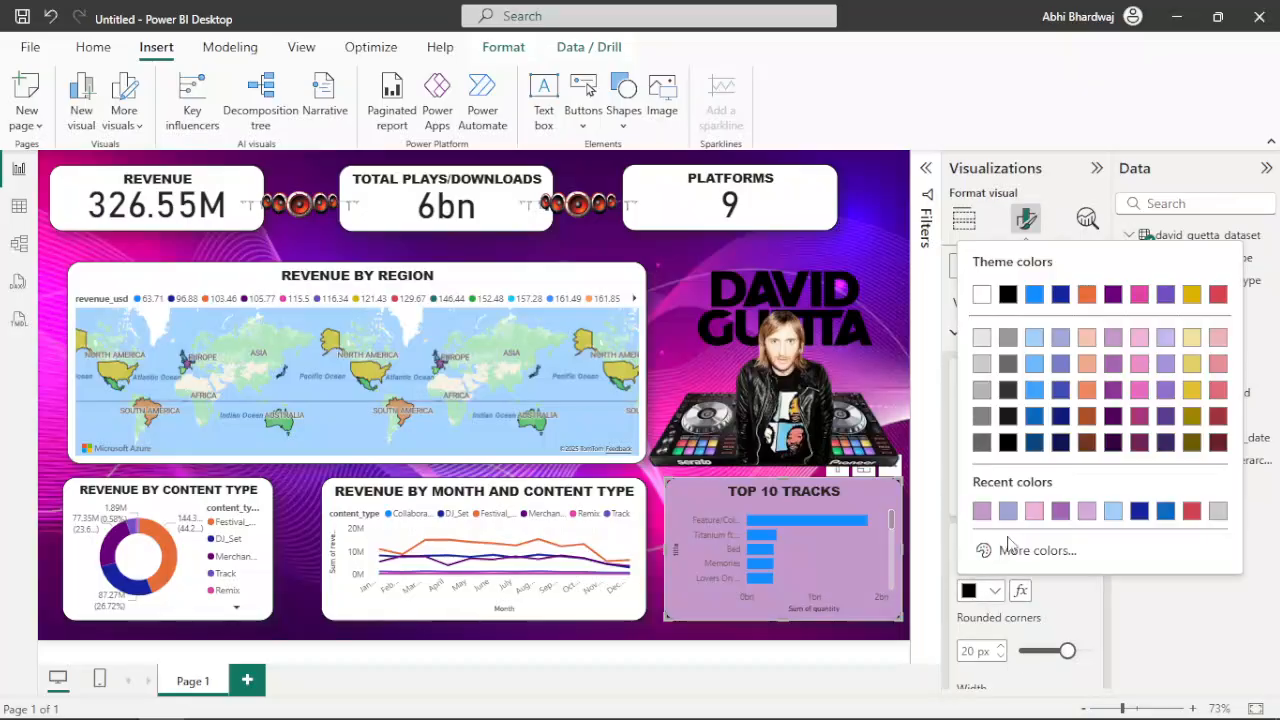
click(1145, 339)
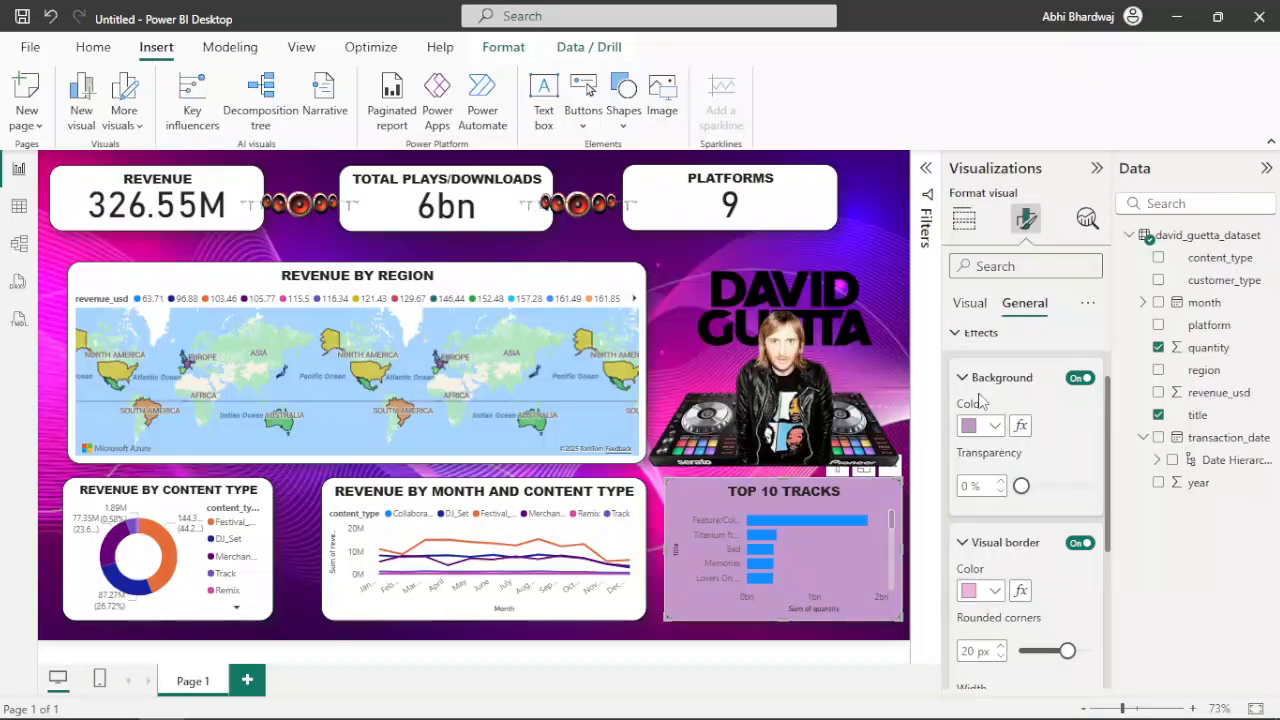
click(883, 242)
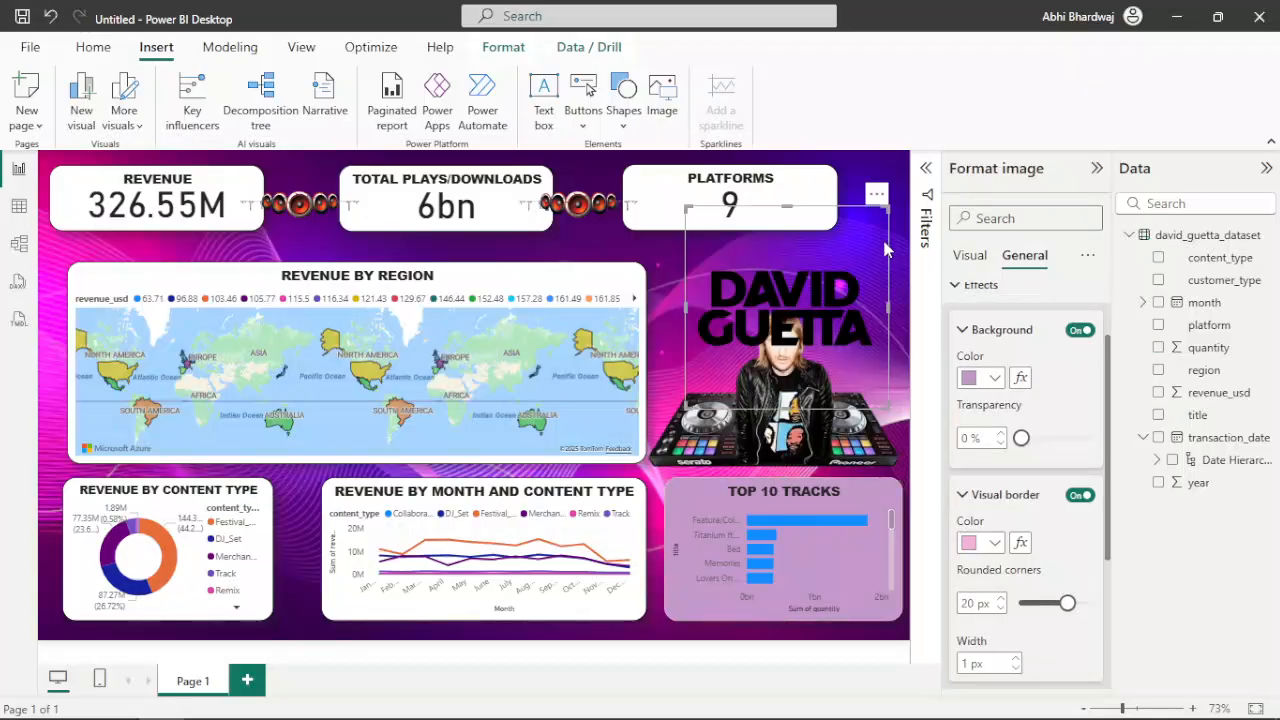
click(843, 618)
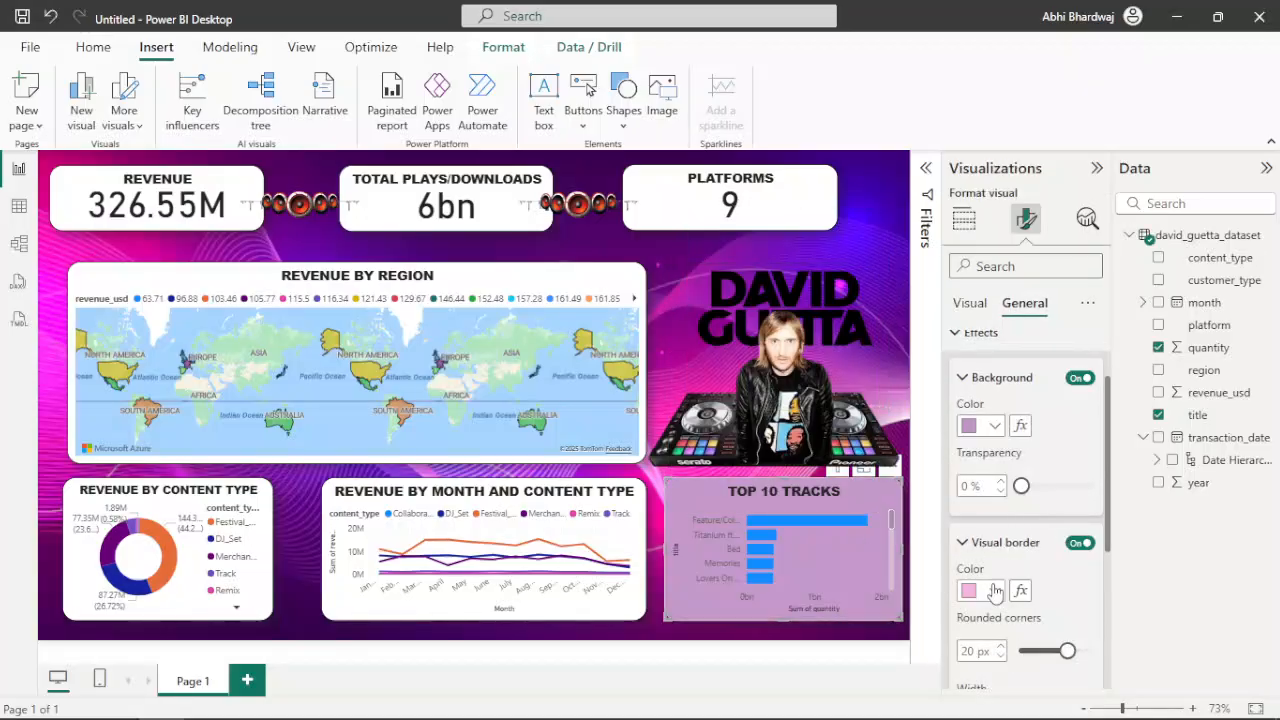
Give the Top 10 Tracks chart a light pink #f3b4dc shadow and 27 px rounded border corners, and deselect it
scroll(1007, 578, down, 3)
click(1003, 570)
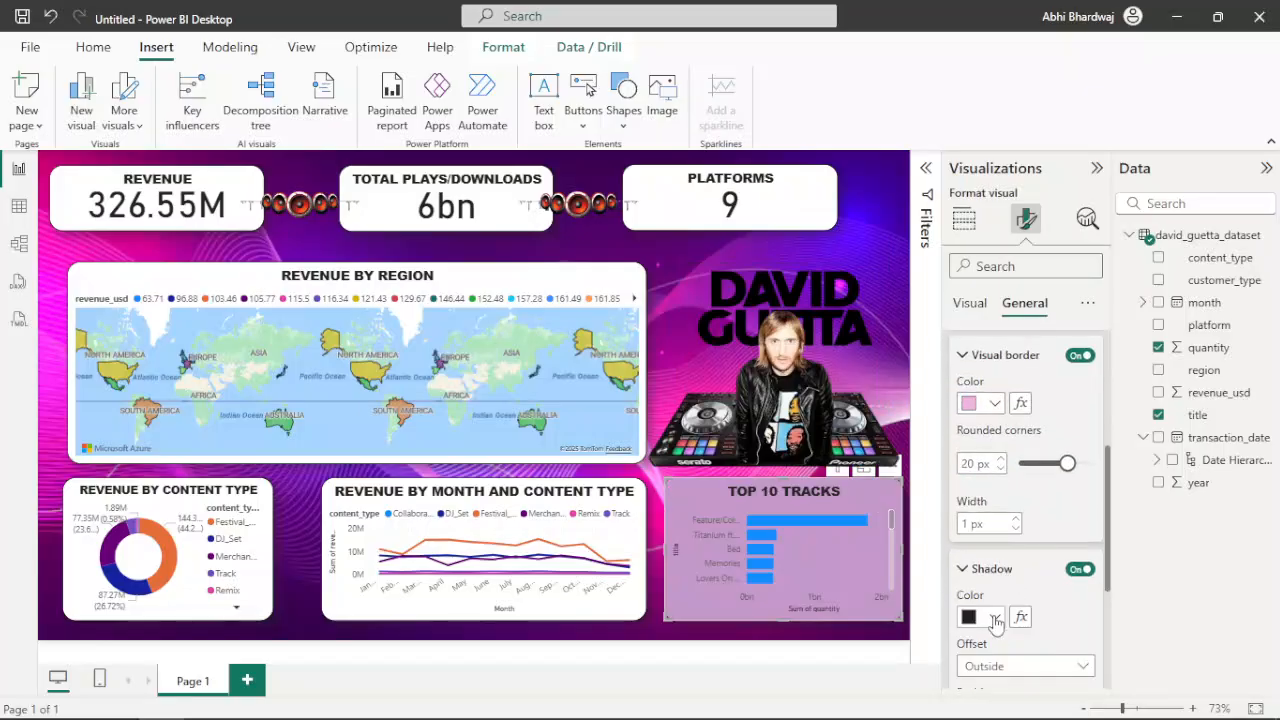
click(994, 617)
click(981, 538)
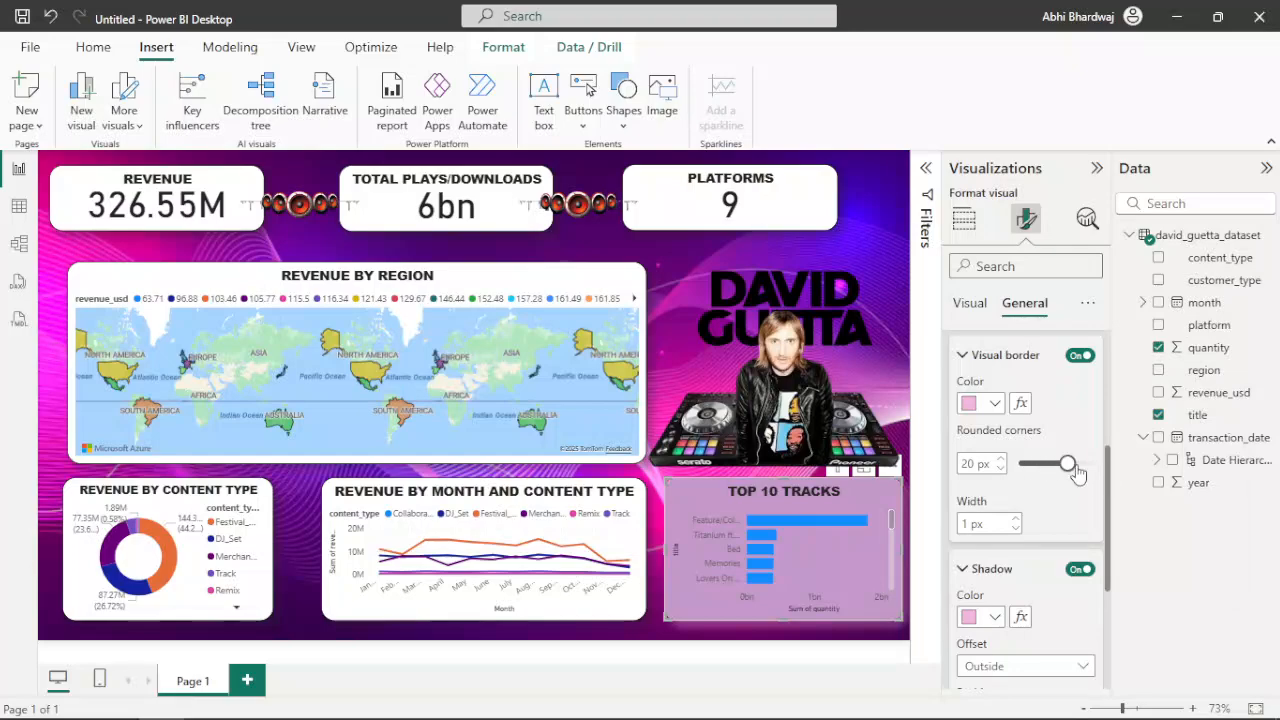
drag(1068, 465, 1084, 466)
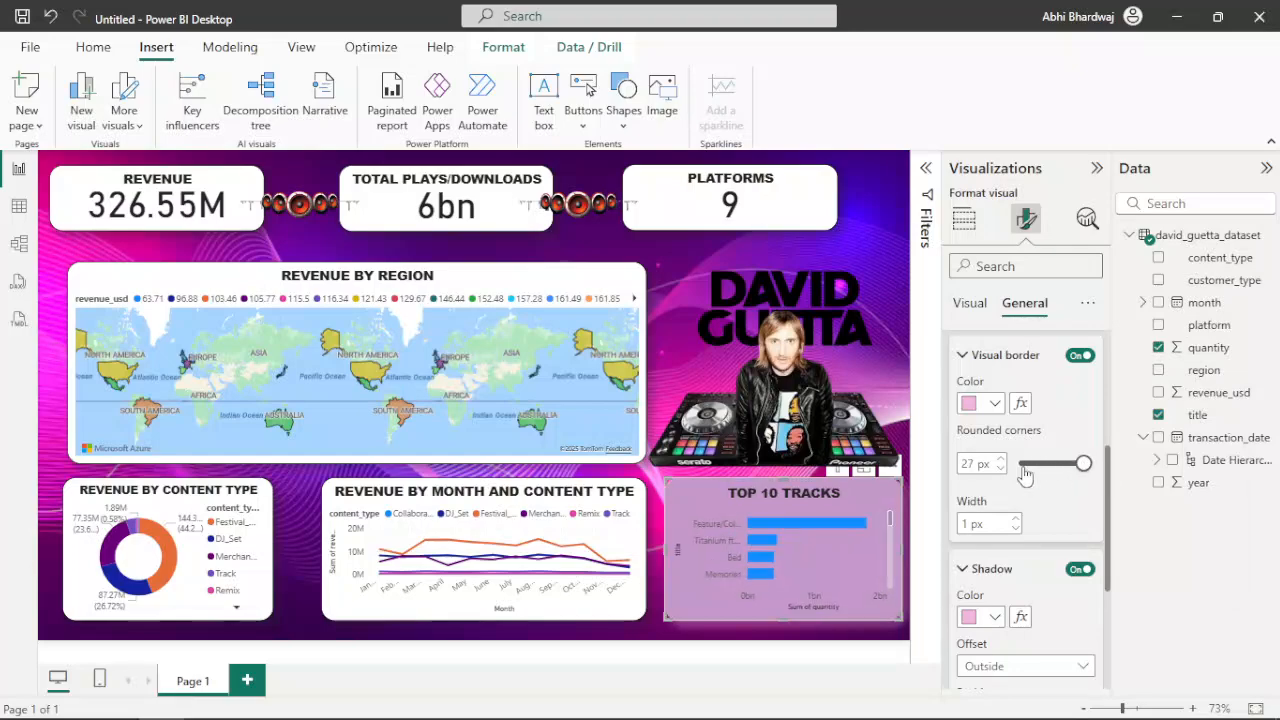
click(641, 637)
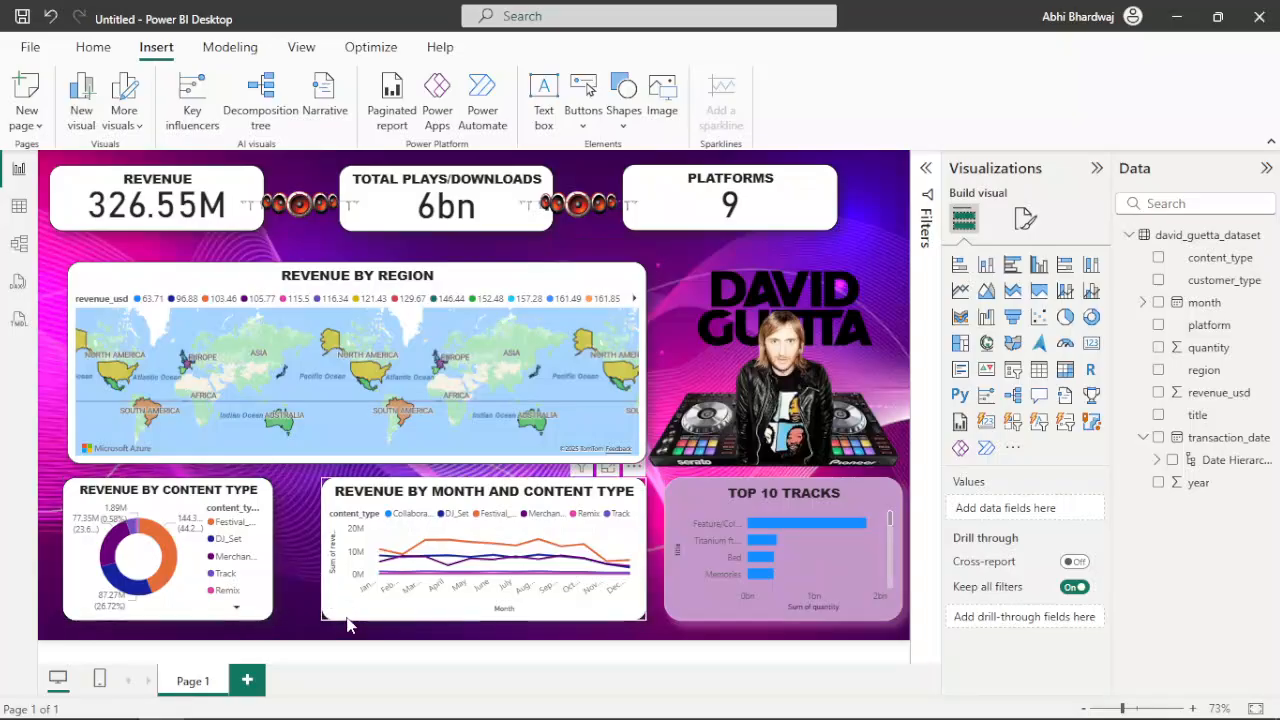
Set the Revenue by Month and Content Type chart's background to light purple #c499ca with 18% transparency
click(420, 598)
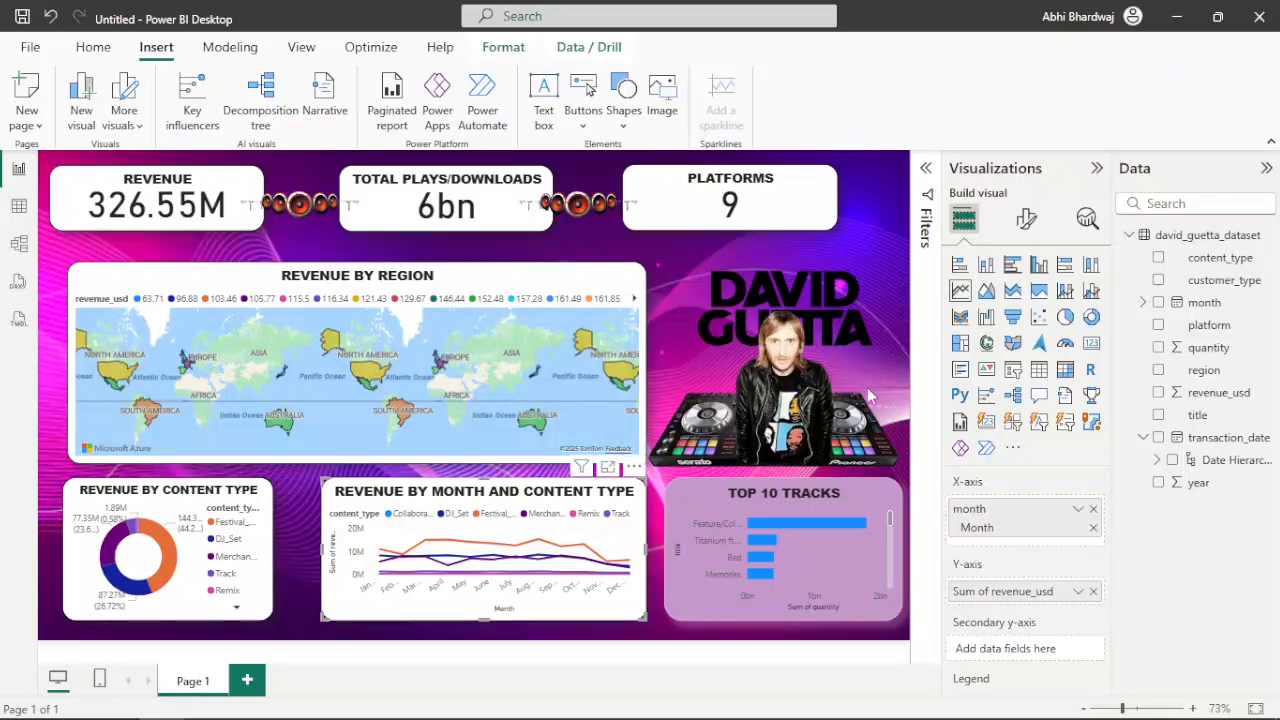
click(1026, 219)
click(1025, 304)
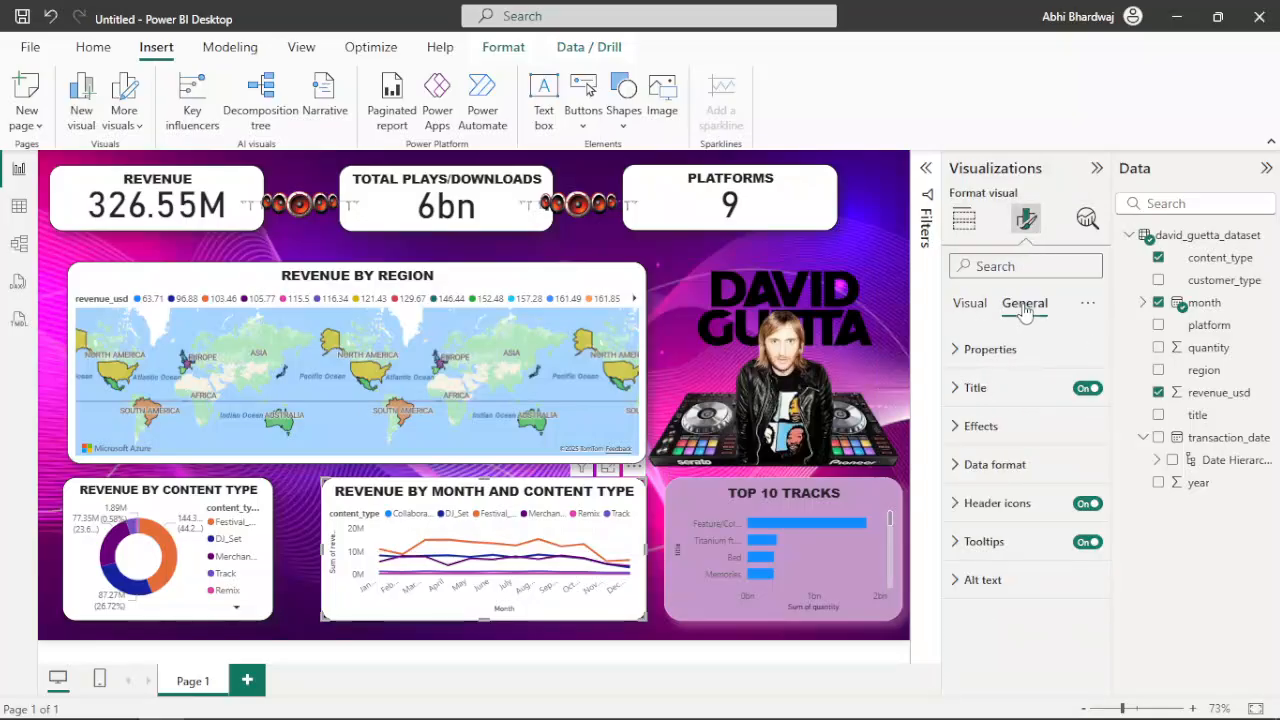
click(992, 426)
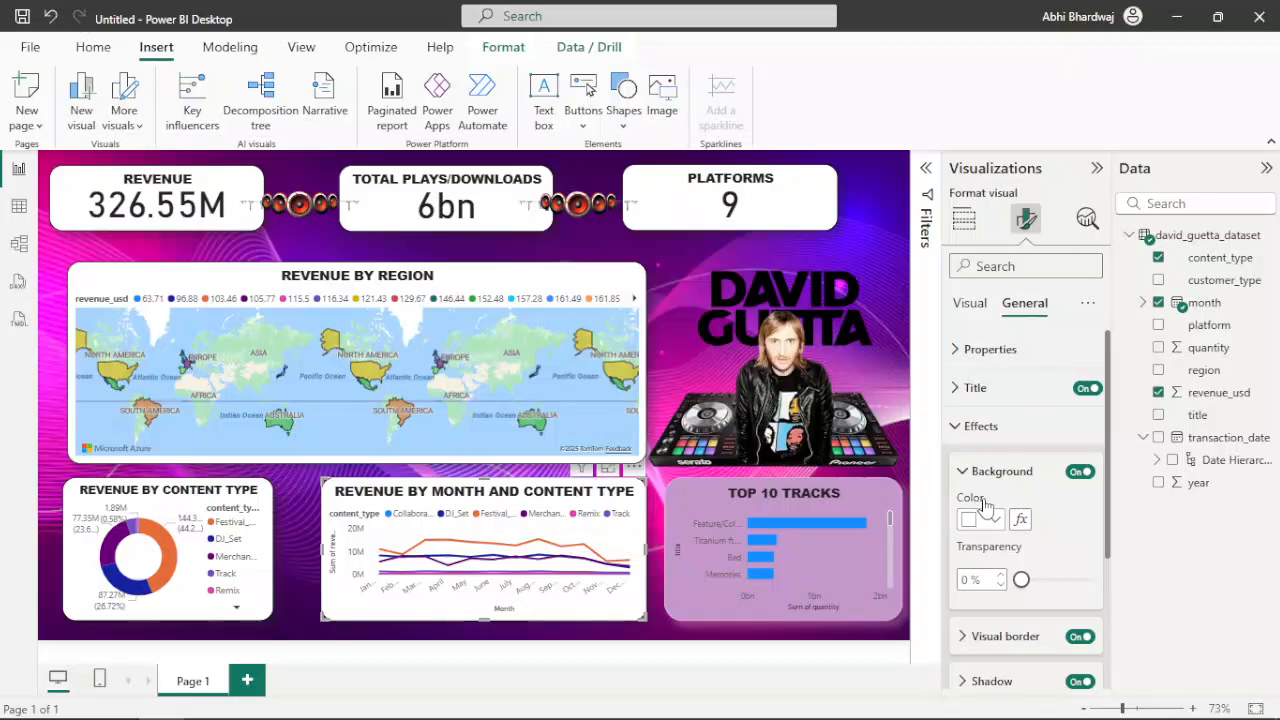
click(990, 519)
click(1008, 440)
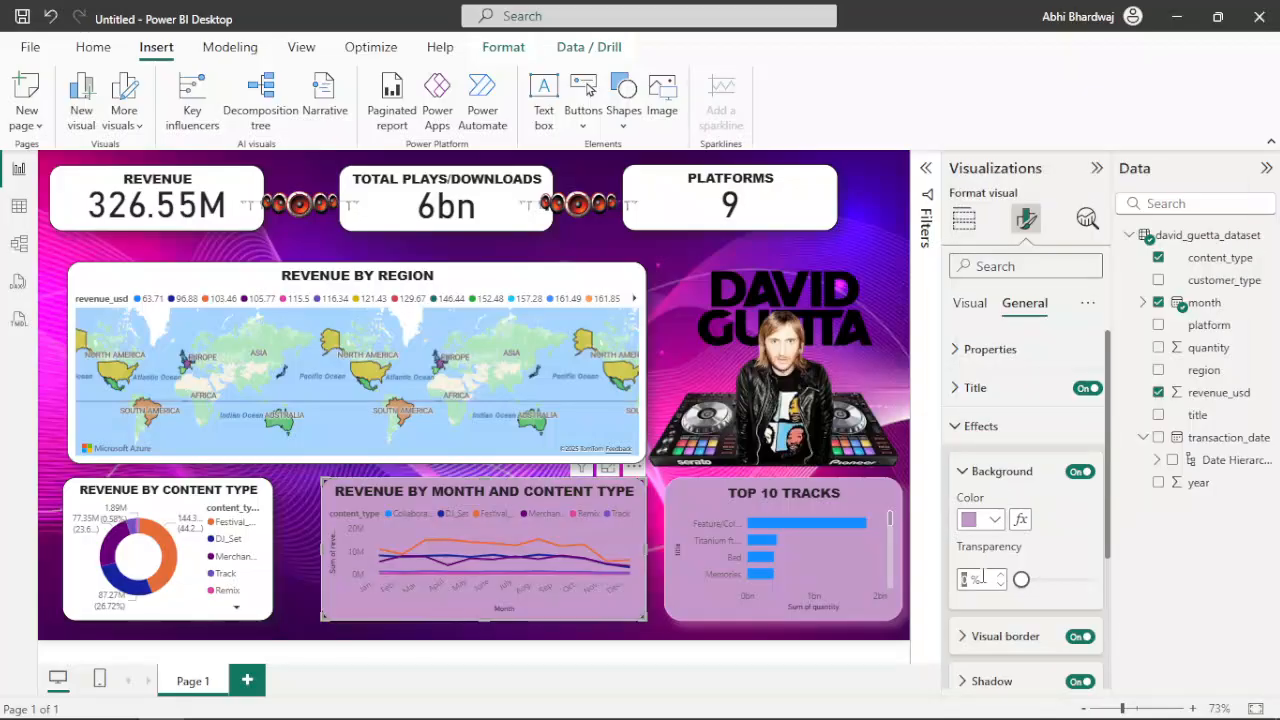
scroll(1046, 544, down, 2)
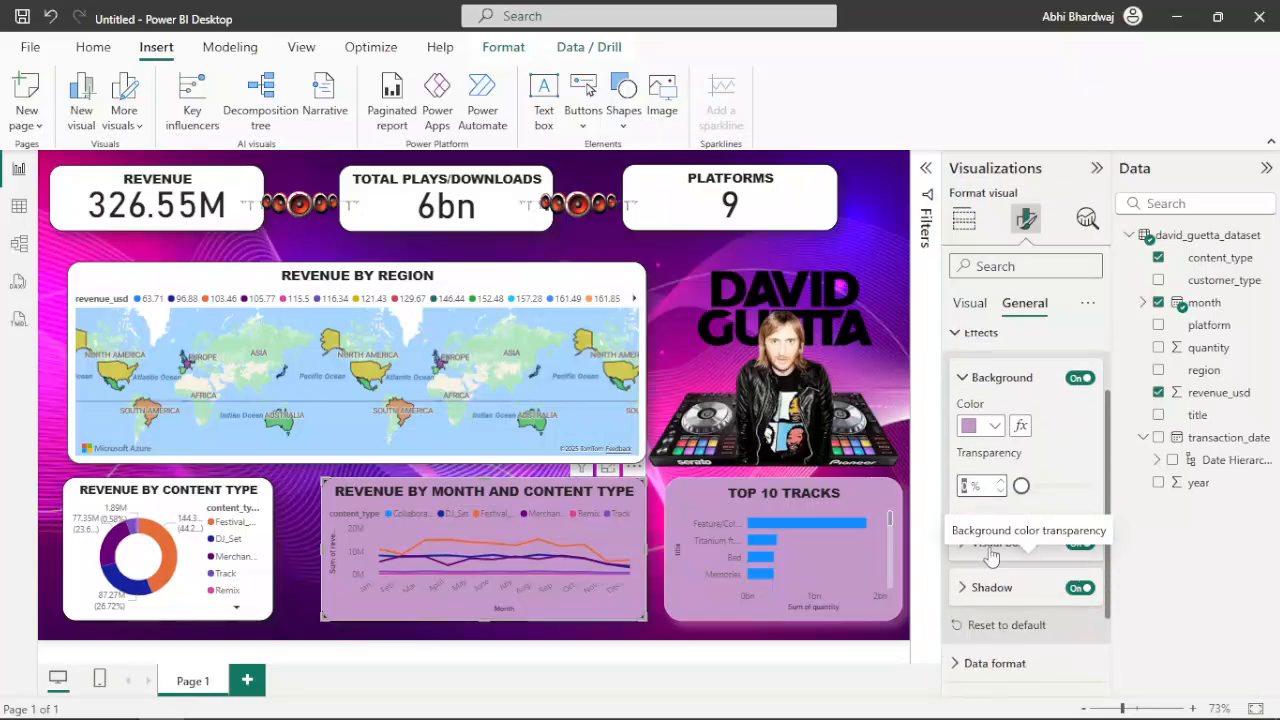
text(0)
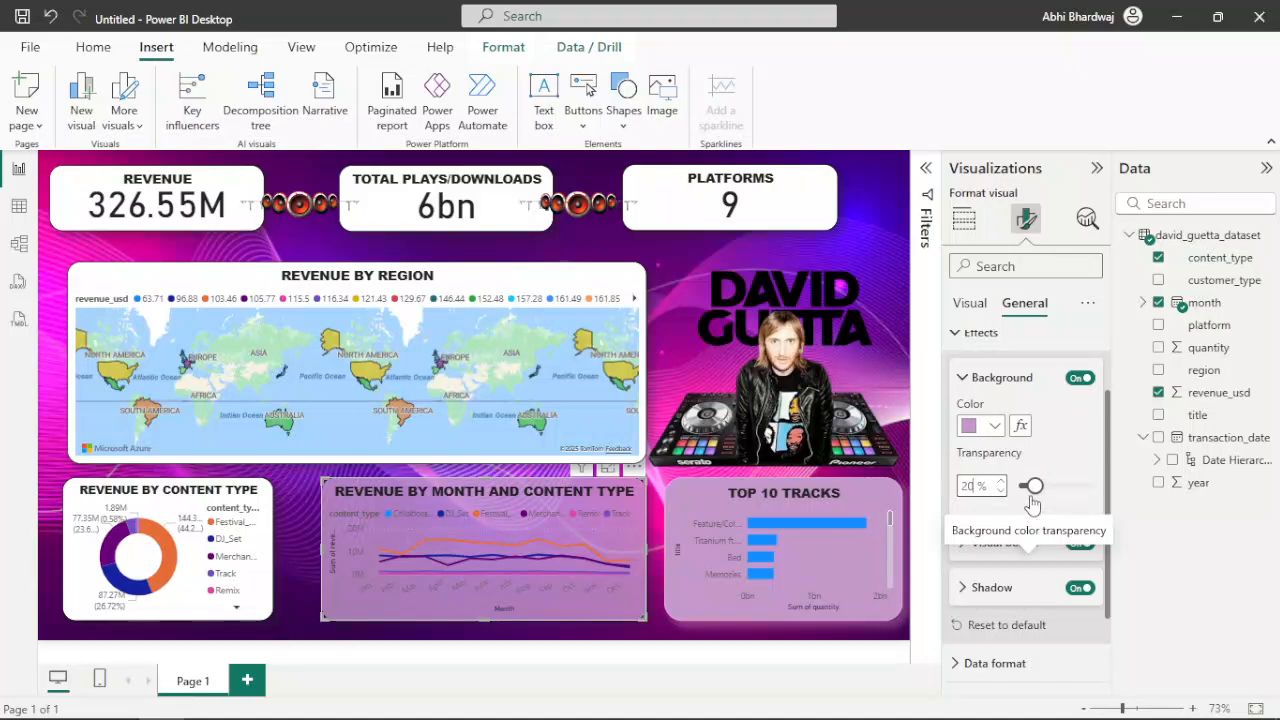
drag(1035, 487, 1035, 496)
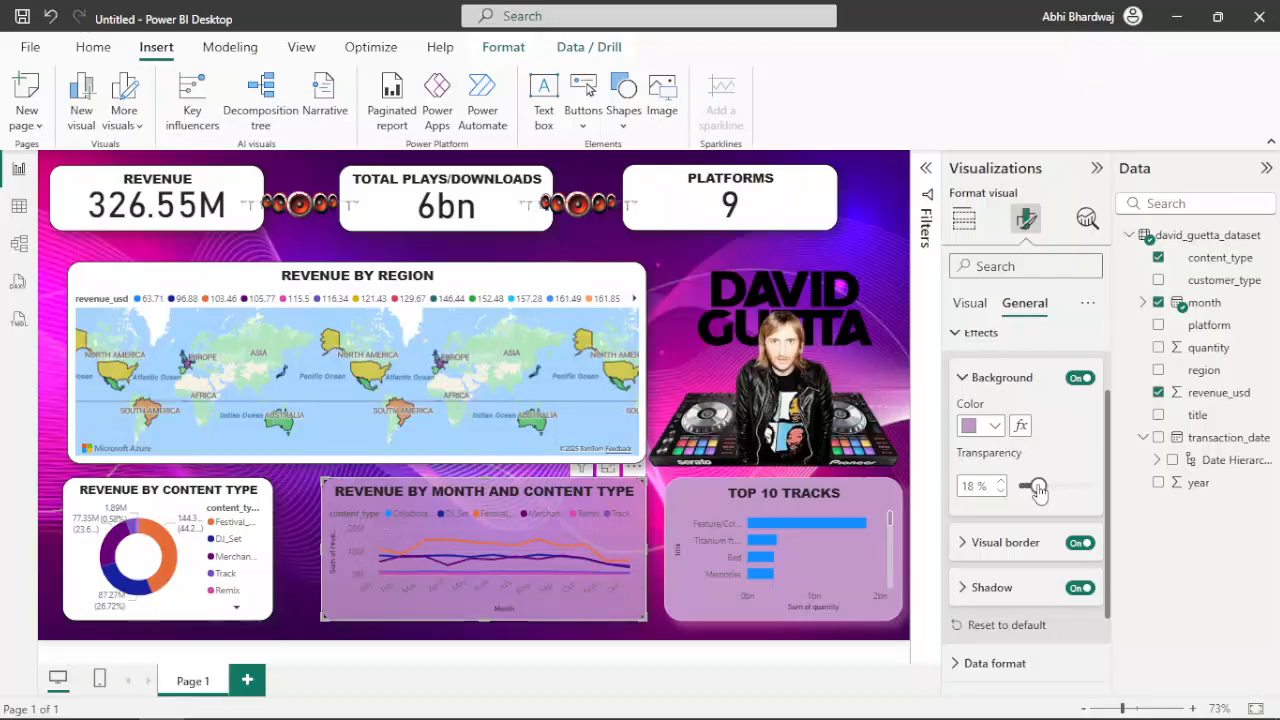
Set the Top 10 Tracks chart's background transparency to 19%
click(781, 614)
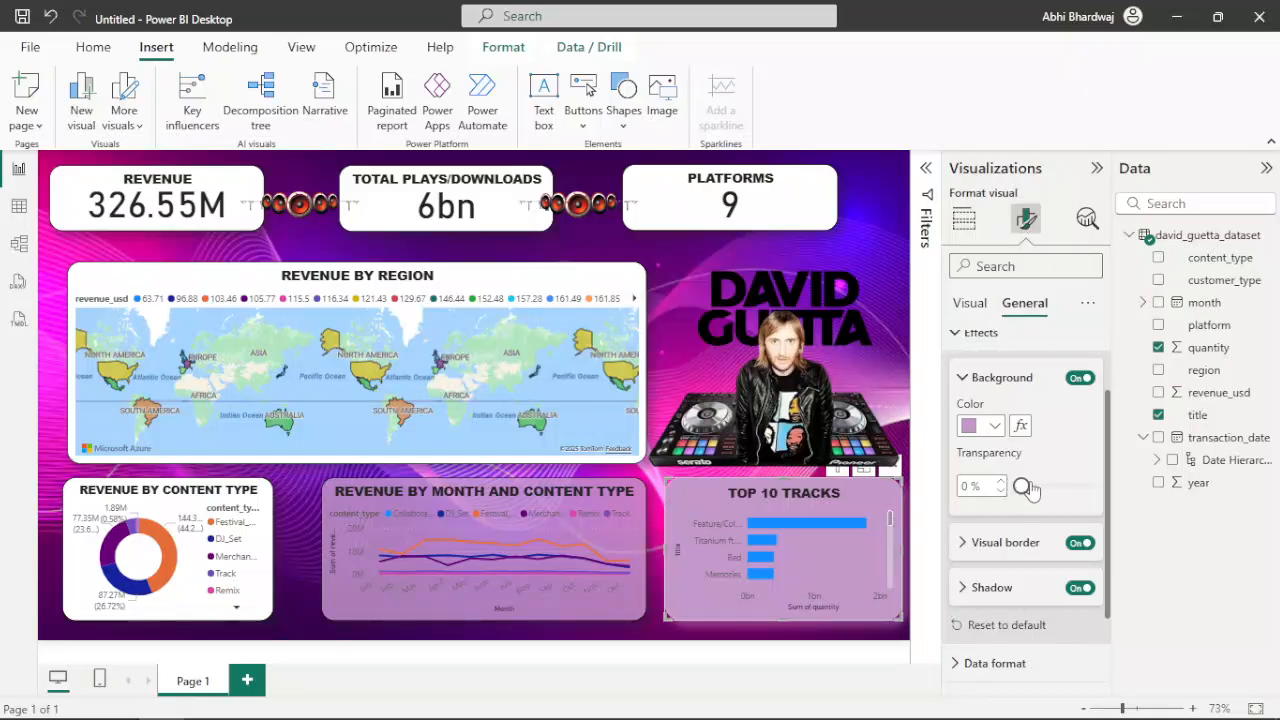
drag(1022, 487, 1030, 488)
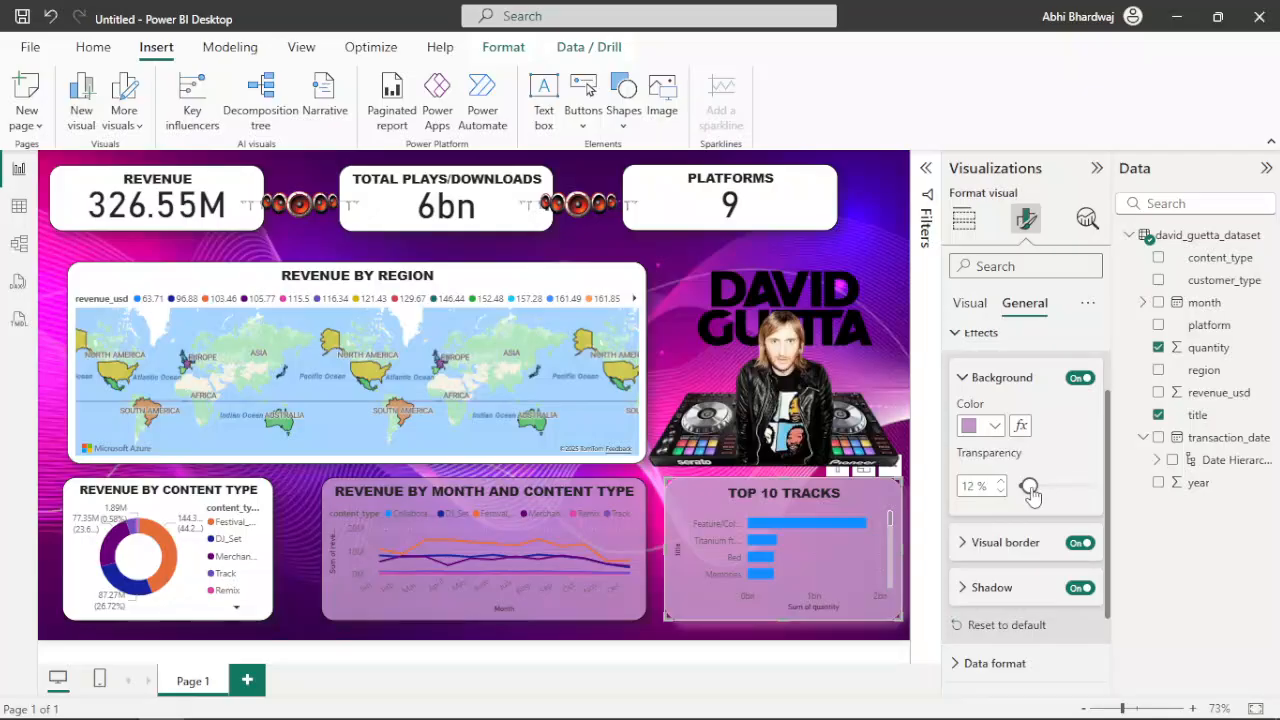
drag(1037, 494, 1036, 496)
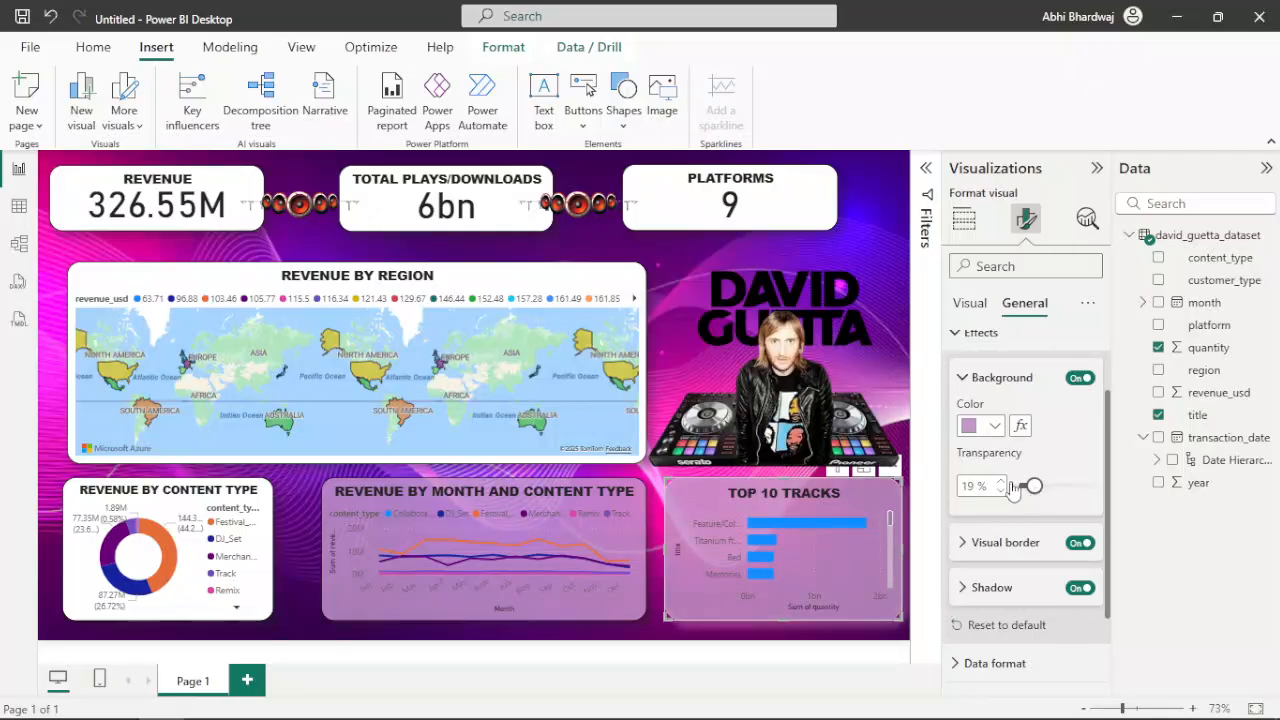
Set both the visual border and shadow colours of the Revenue by Month and Content Type chart to light pink #f3b4dc
click(576, 615)
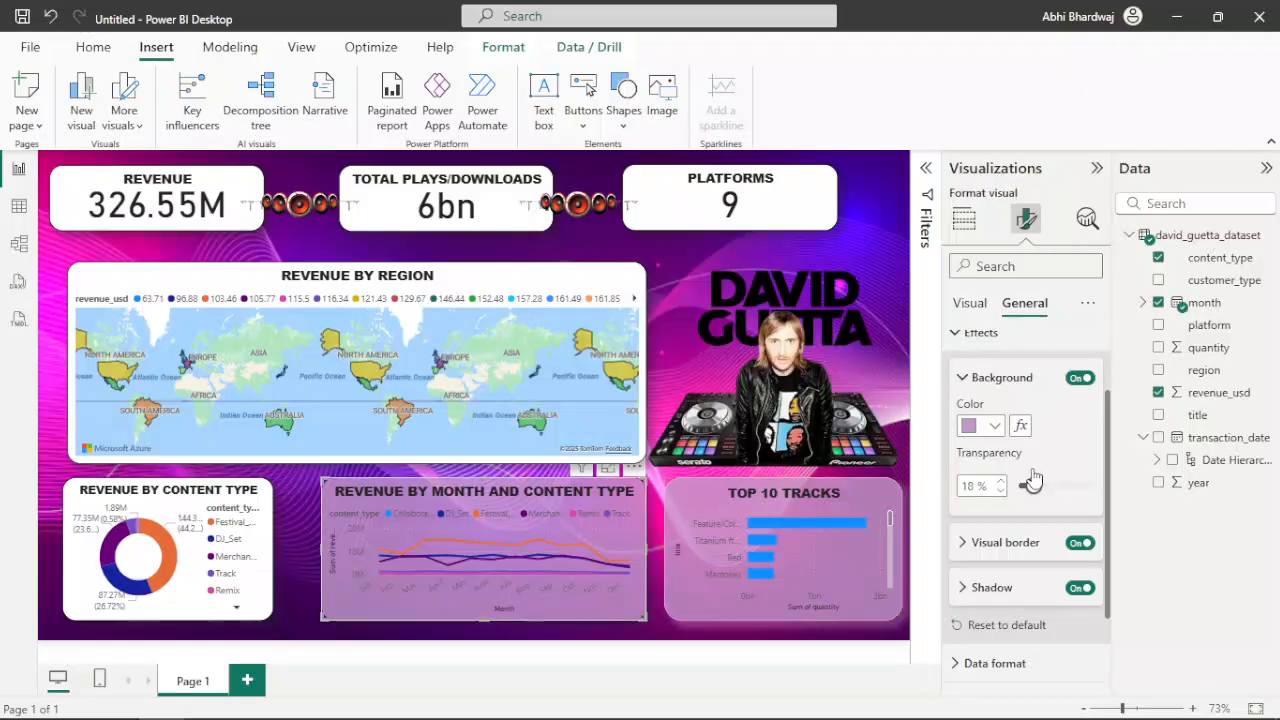
click(1000, 543)
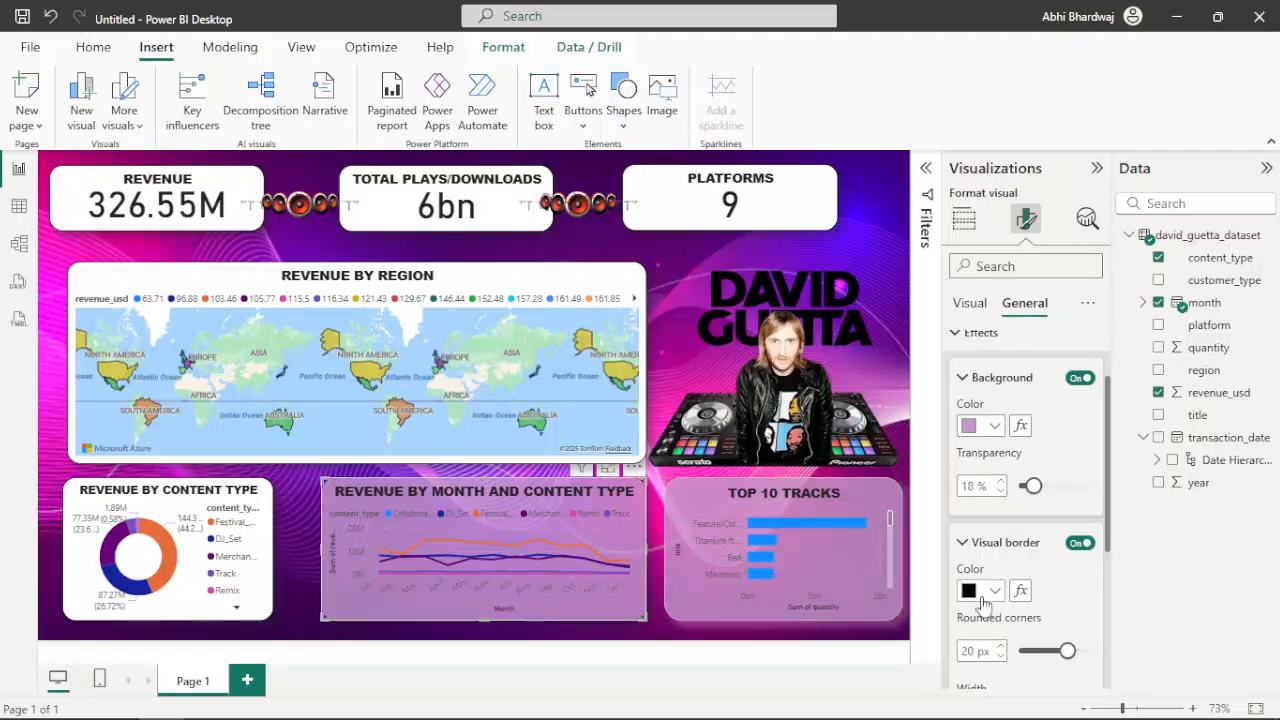
click(983, 591)
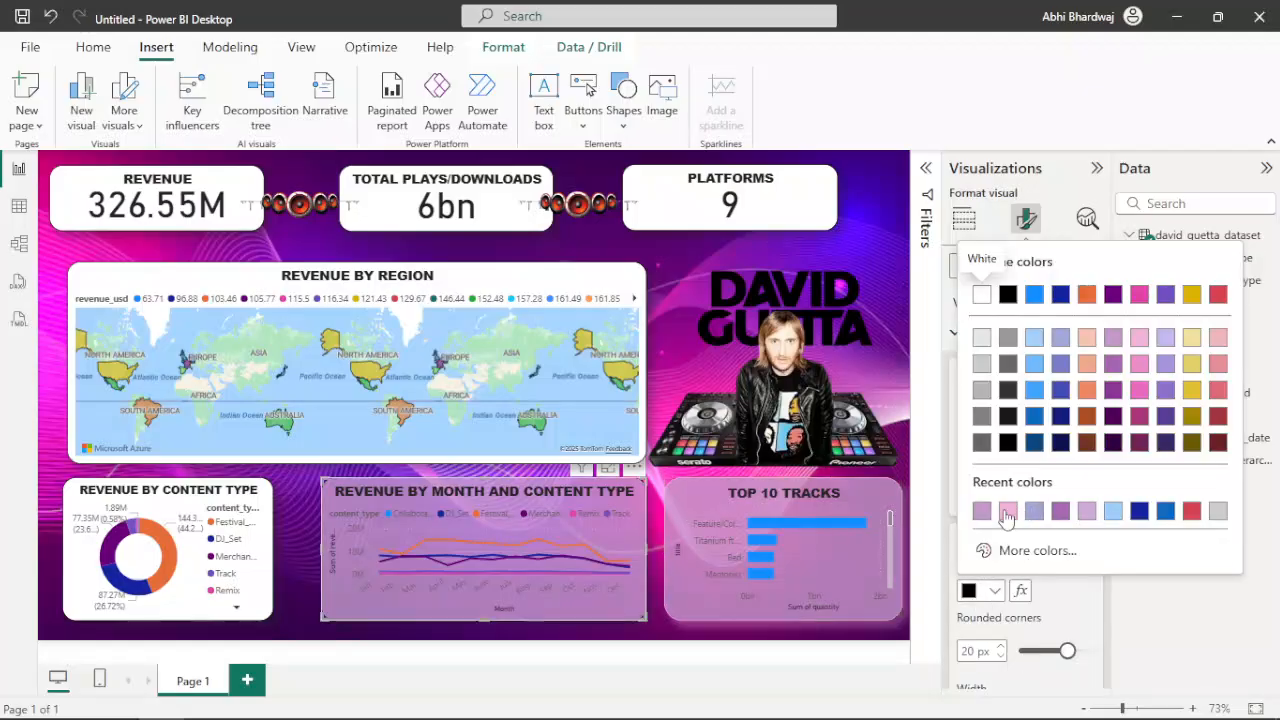
click(1006, 514)
scroll(1010, 612, down, 1)
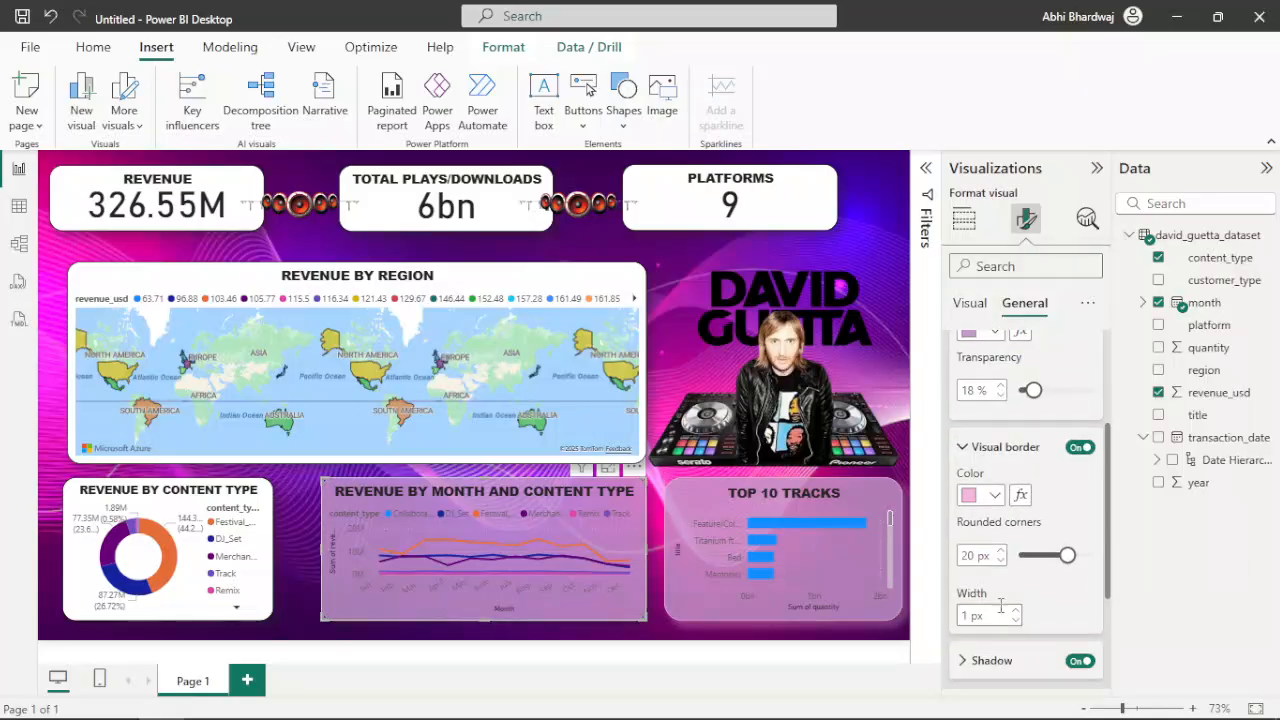
scroll(1012, 610, down, 1)
click(990, 570)
click(993, 617)
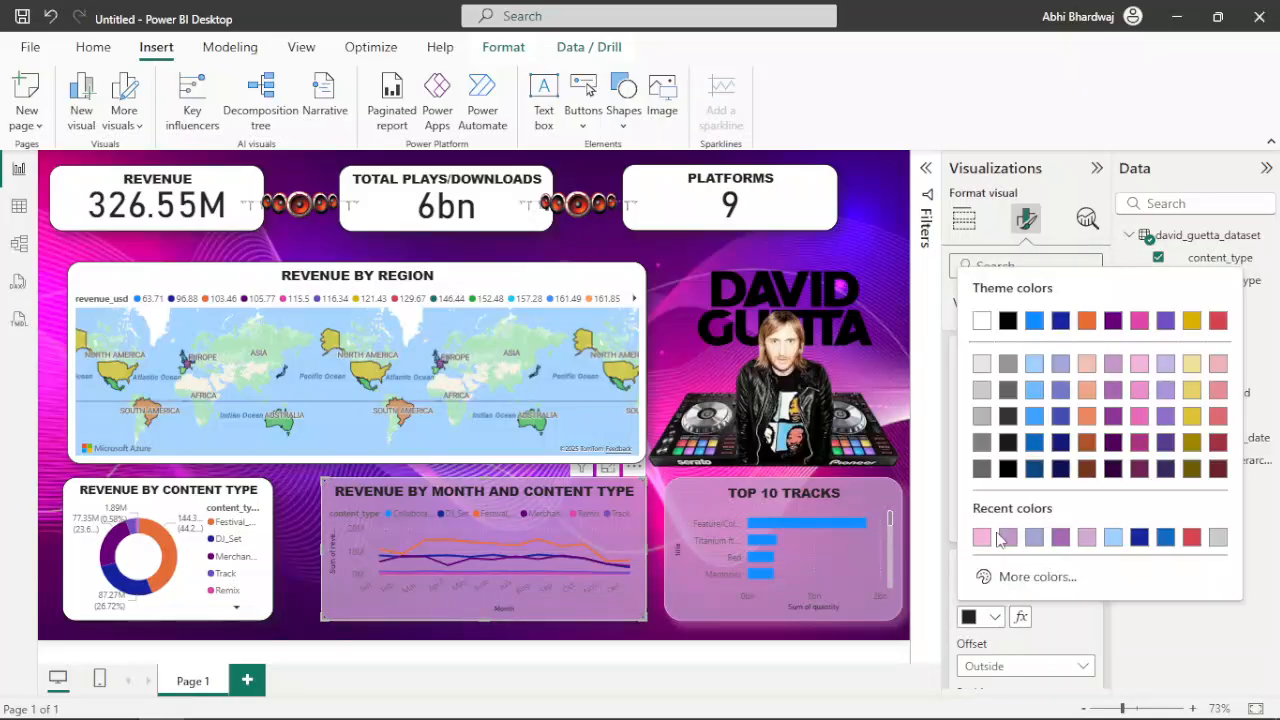
click(988, 541)
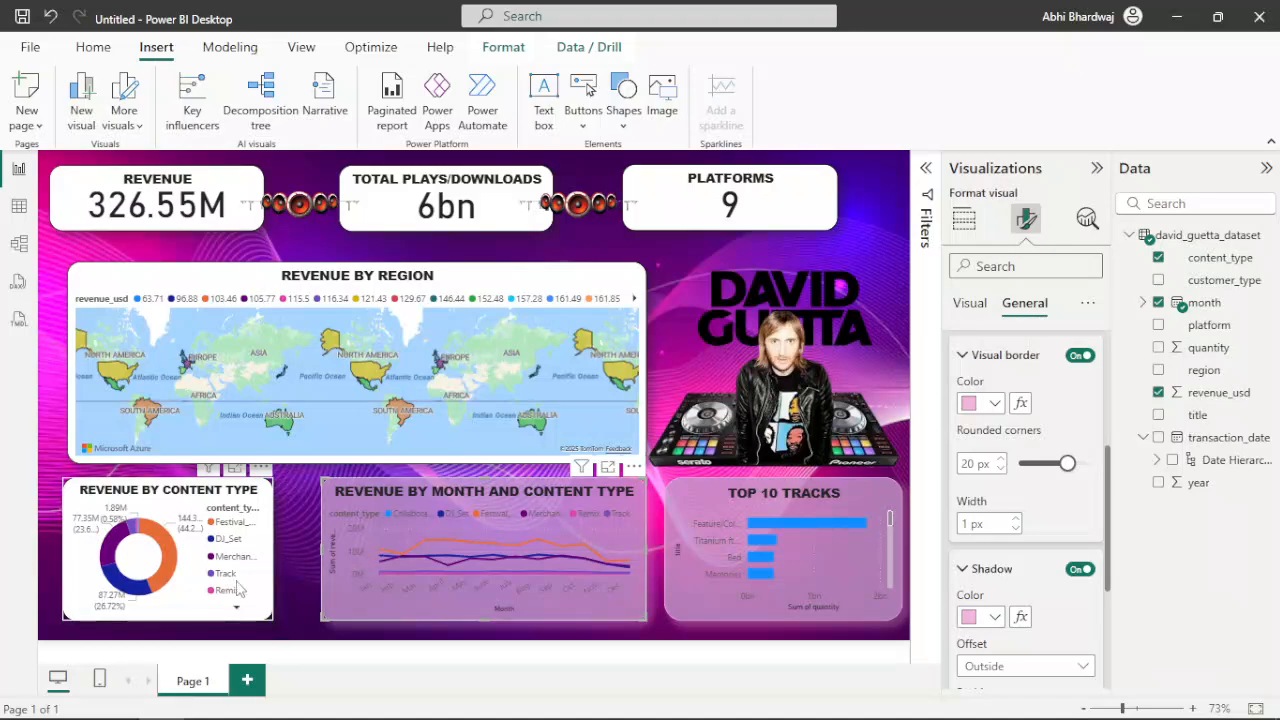
Try light purple as the Revenue by Content Type donut chart's border colour and settle on light pink #f3b4dc
click(240, 607)
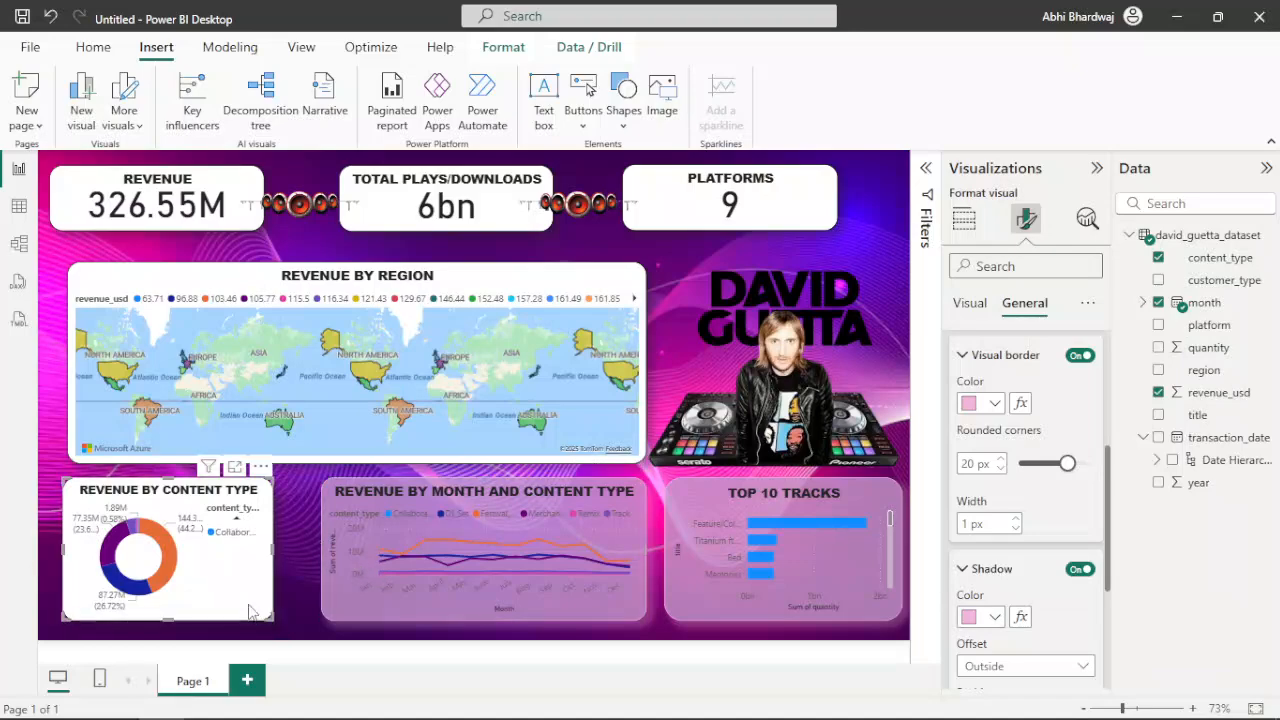
click(237, 520)
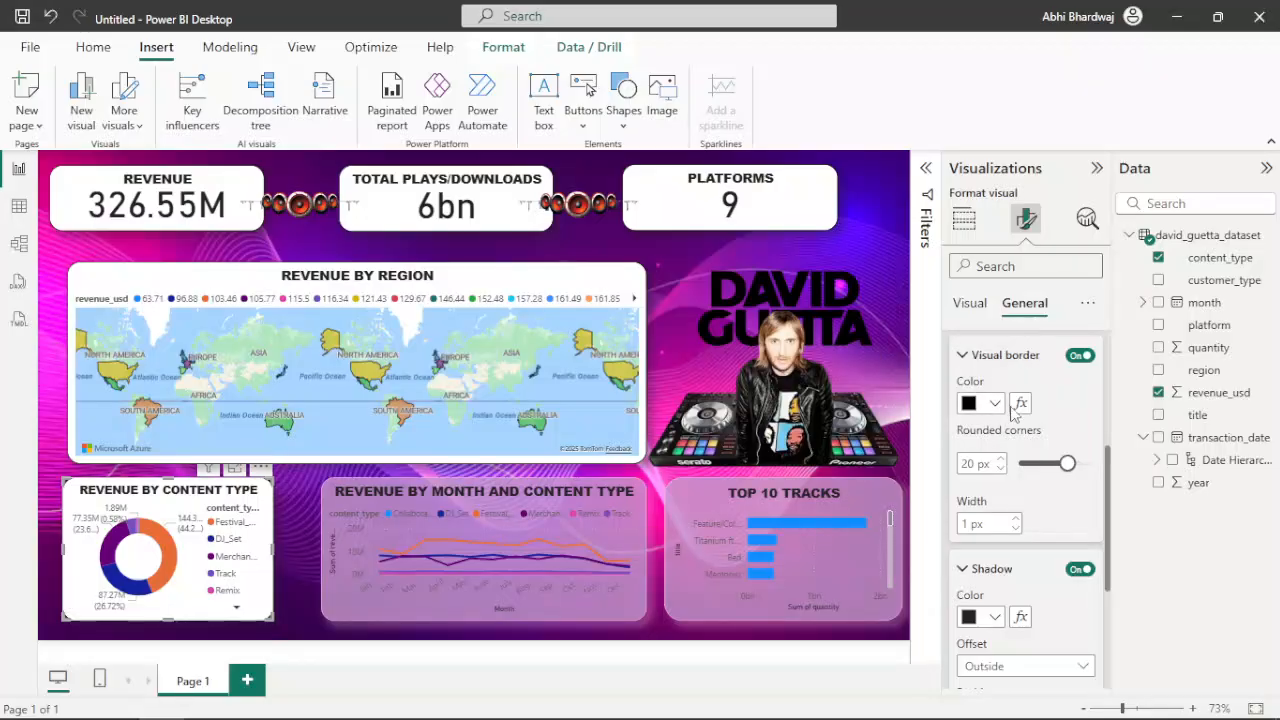
click(970, 403)
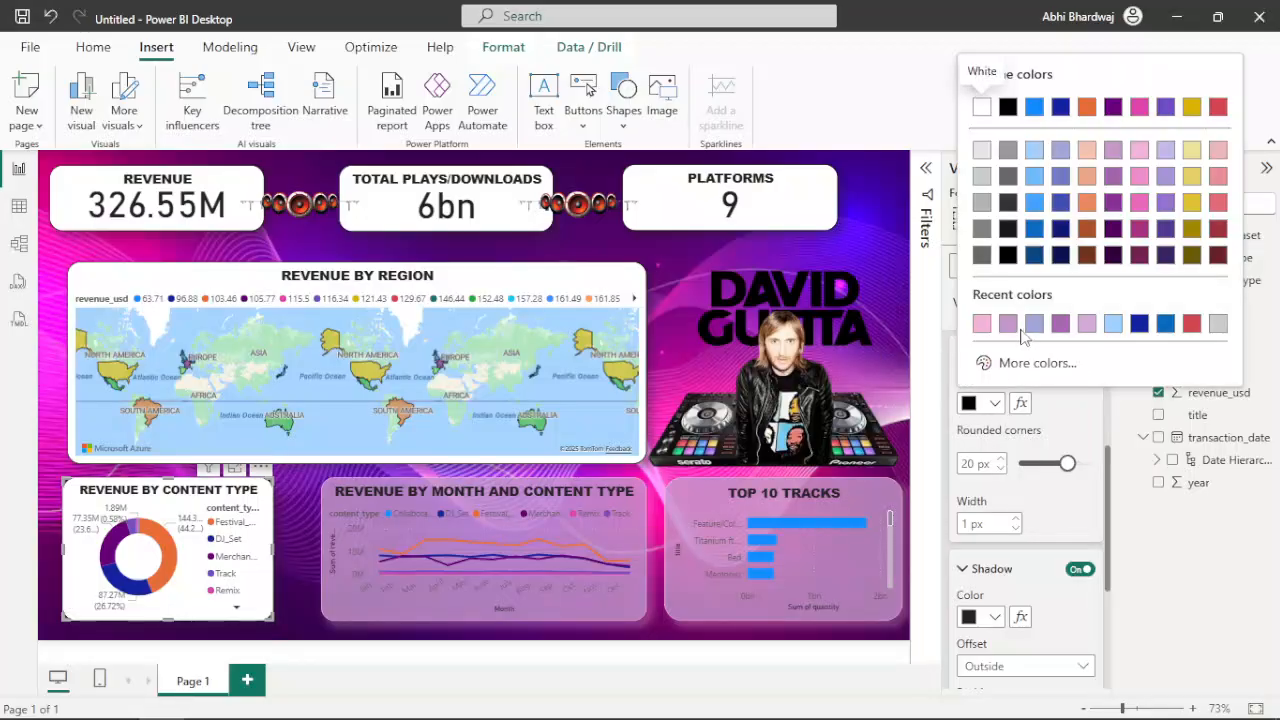
click(1008, 323)
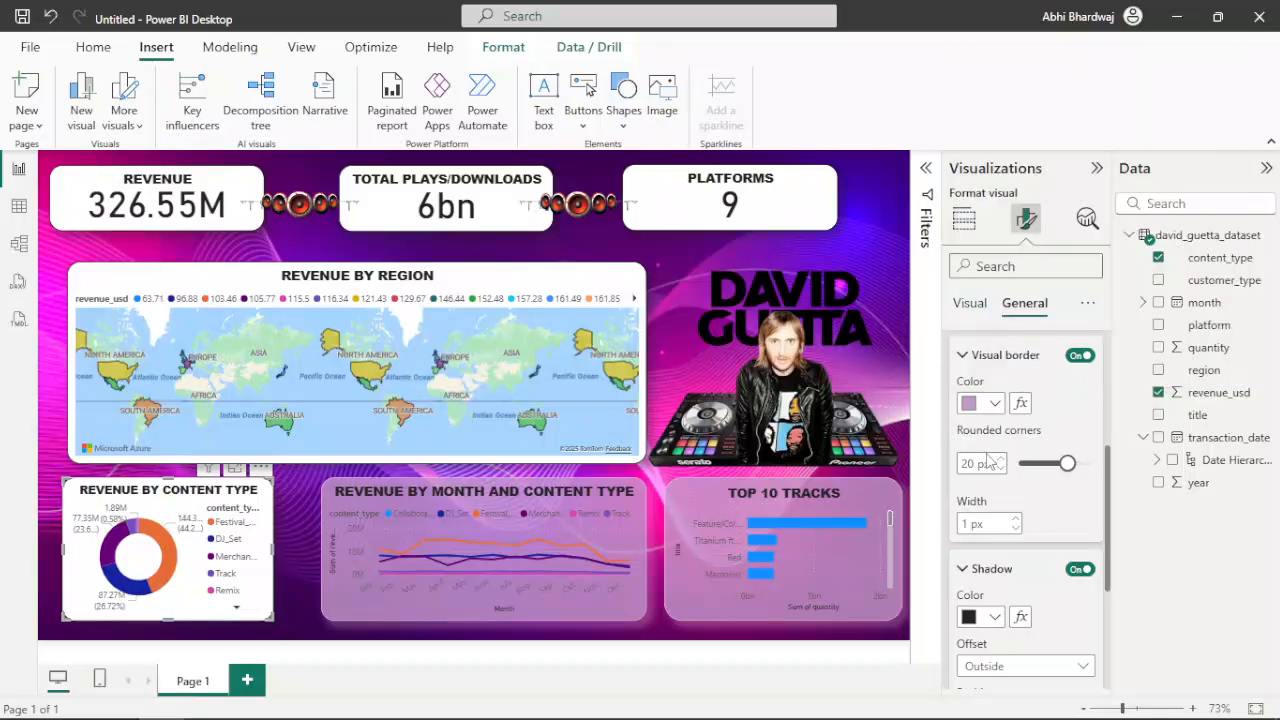
click(993, 405)
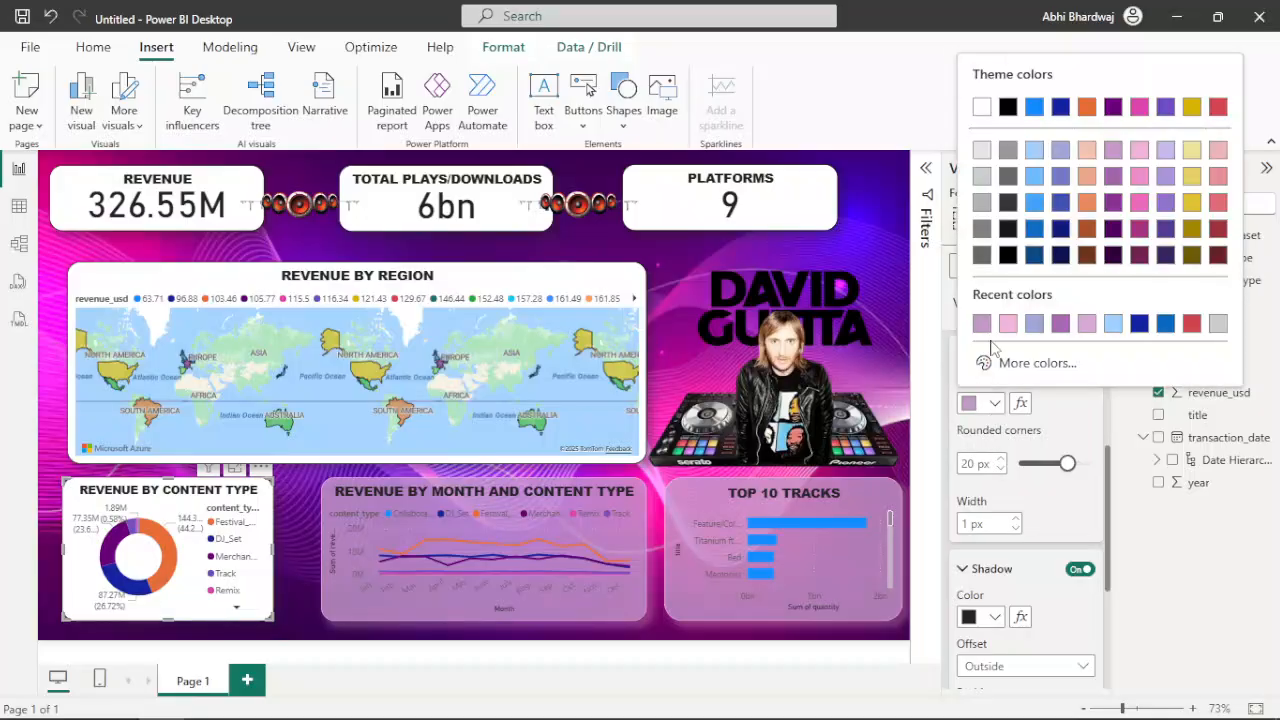
click(1013, 335)
Set the Revenue by Content Type chart's background to light purple #c499ca with 11% transparency
scroll(985, 460, up, 3)
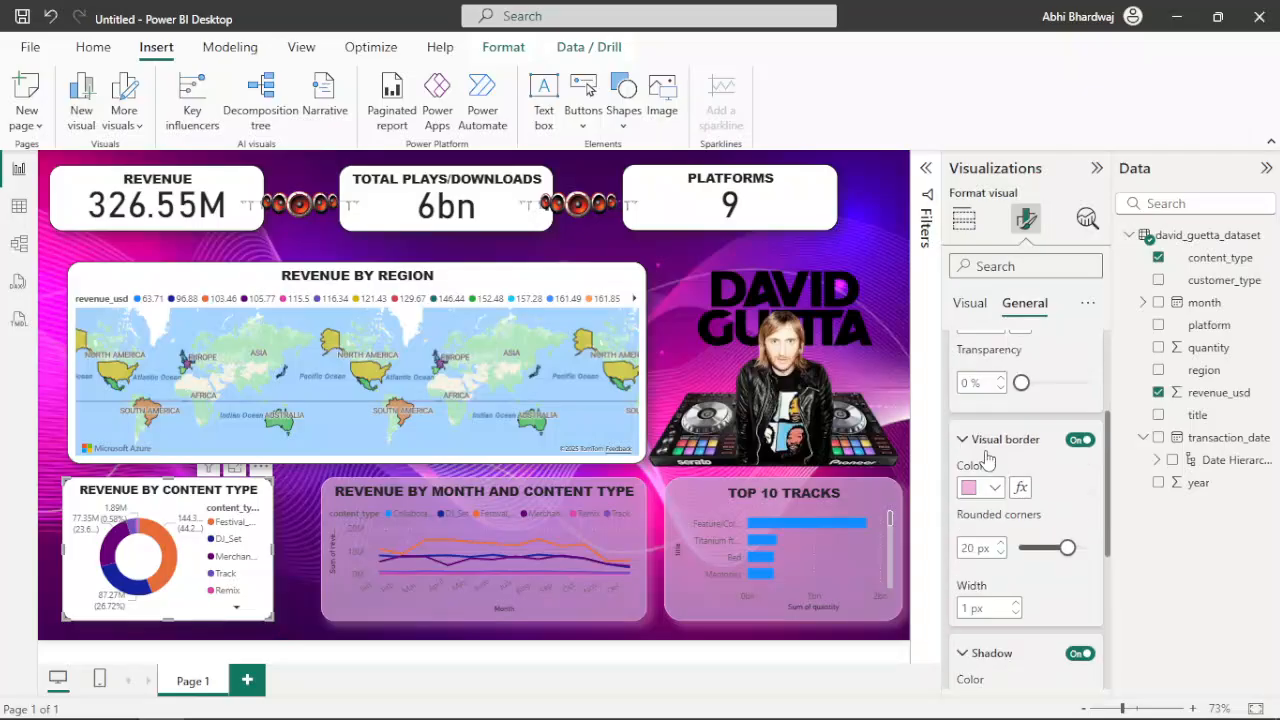
click(985, 426)
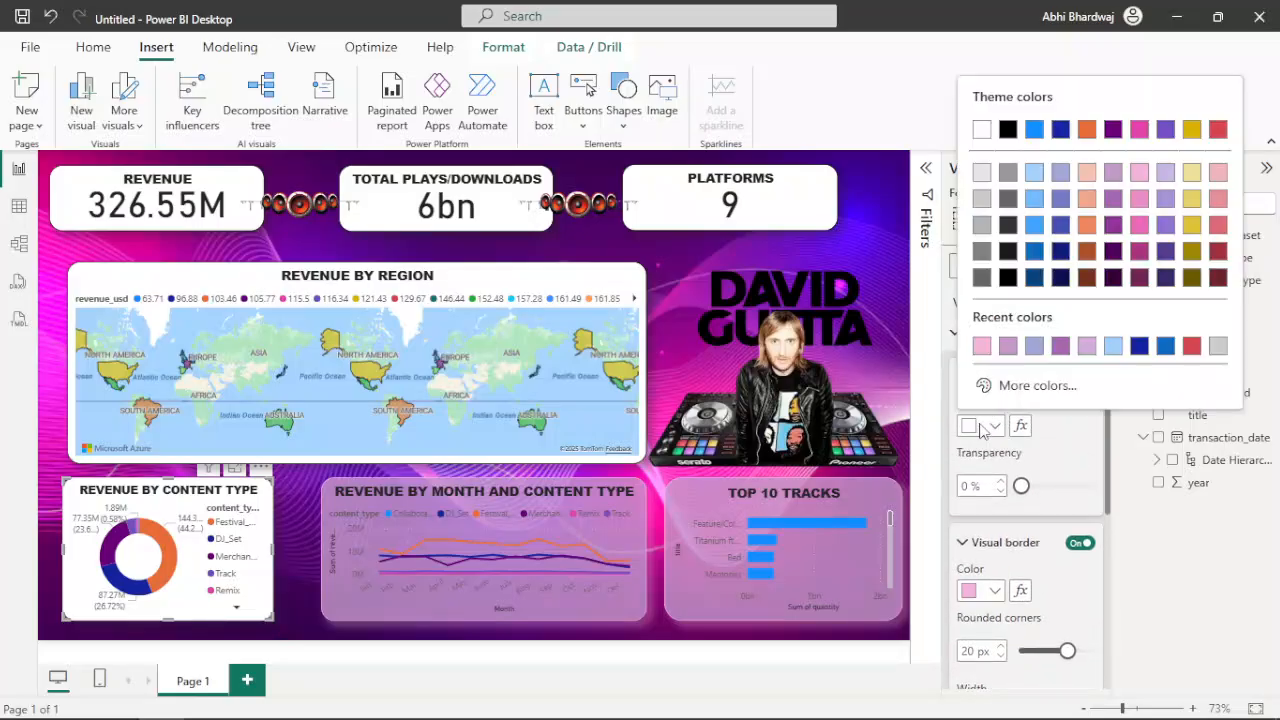
click(1009, 346)
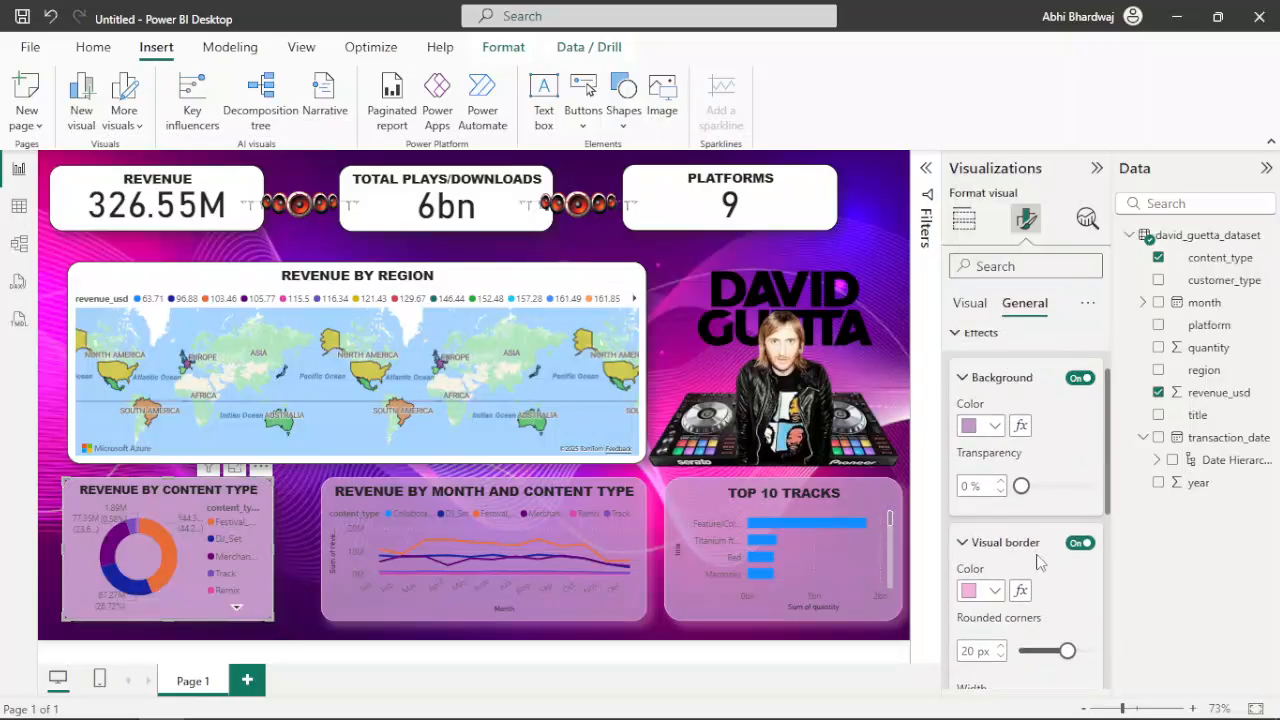
click(1036, 489)
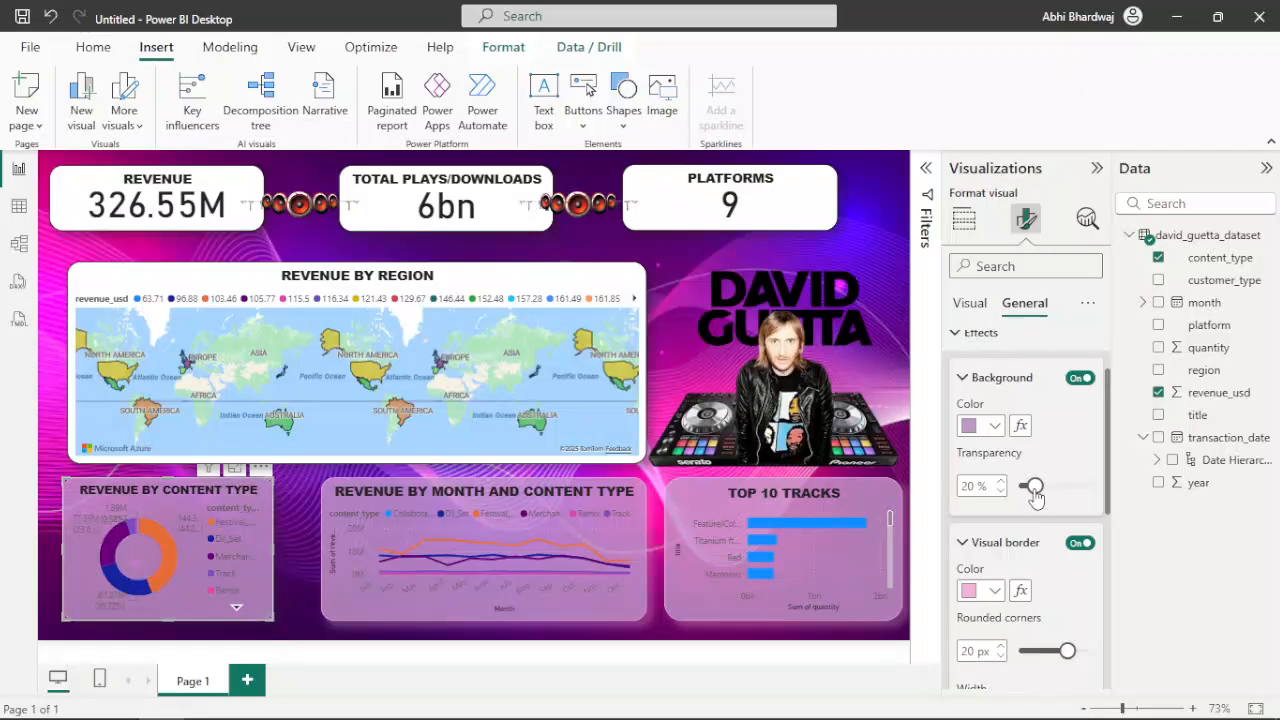
drag(1033, 493, 1040, 490)
drag(1033, 490, 1027, 487)
Set the Revenue by Content Type donut chart's shadow colour to light pink #f3b4dc
scroll(1070, 588, down, 2)
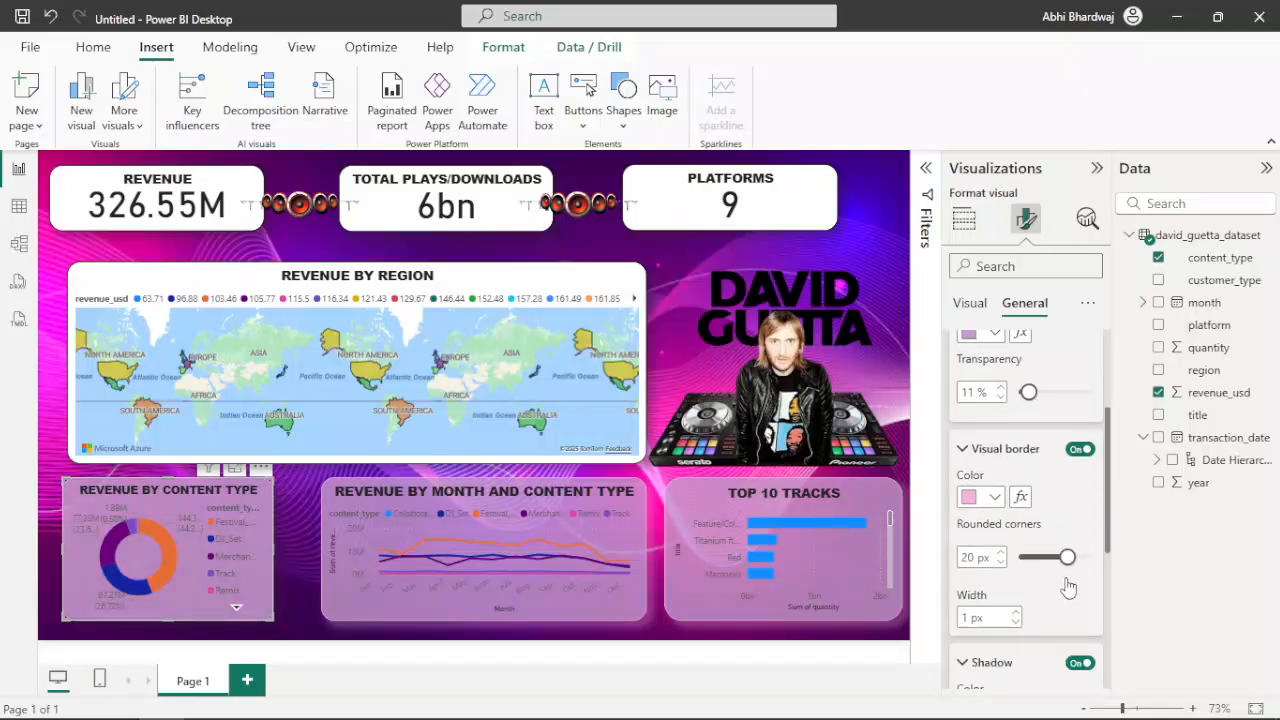
scroll(1040, 574, down, 2)
click(992, 616)
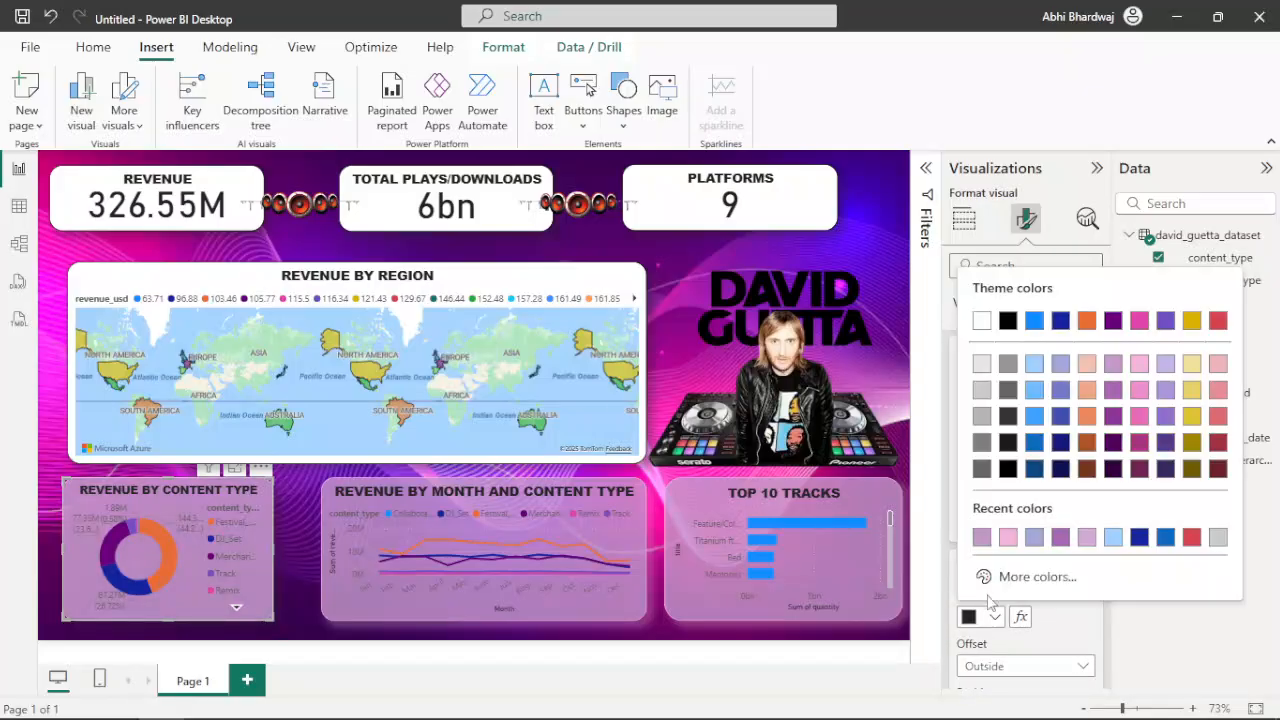
click(1008, 540)
scroll(1012, 560, down, 2)
scroll(1015, 530, down, 1)
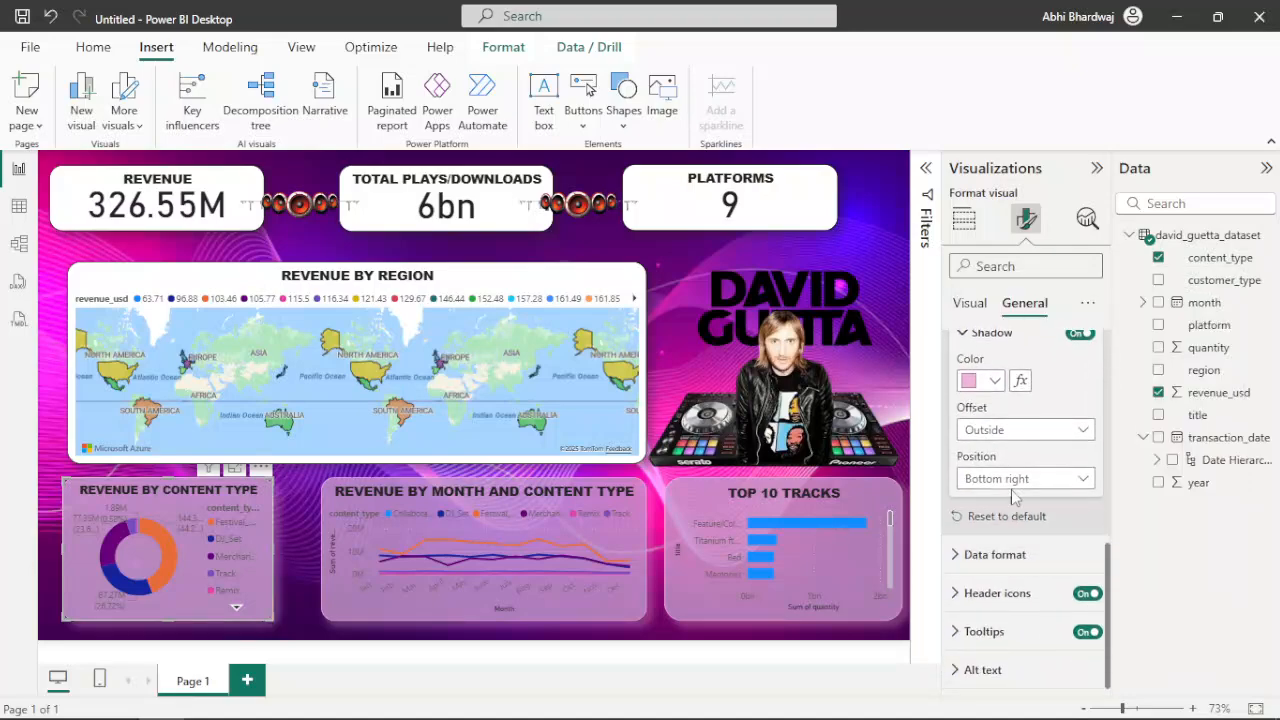
Turn off the detail labels on the Revenue by Content Type donut chart
click(970, 304)
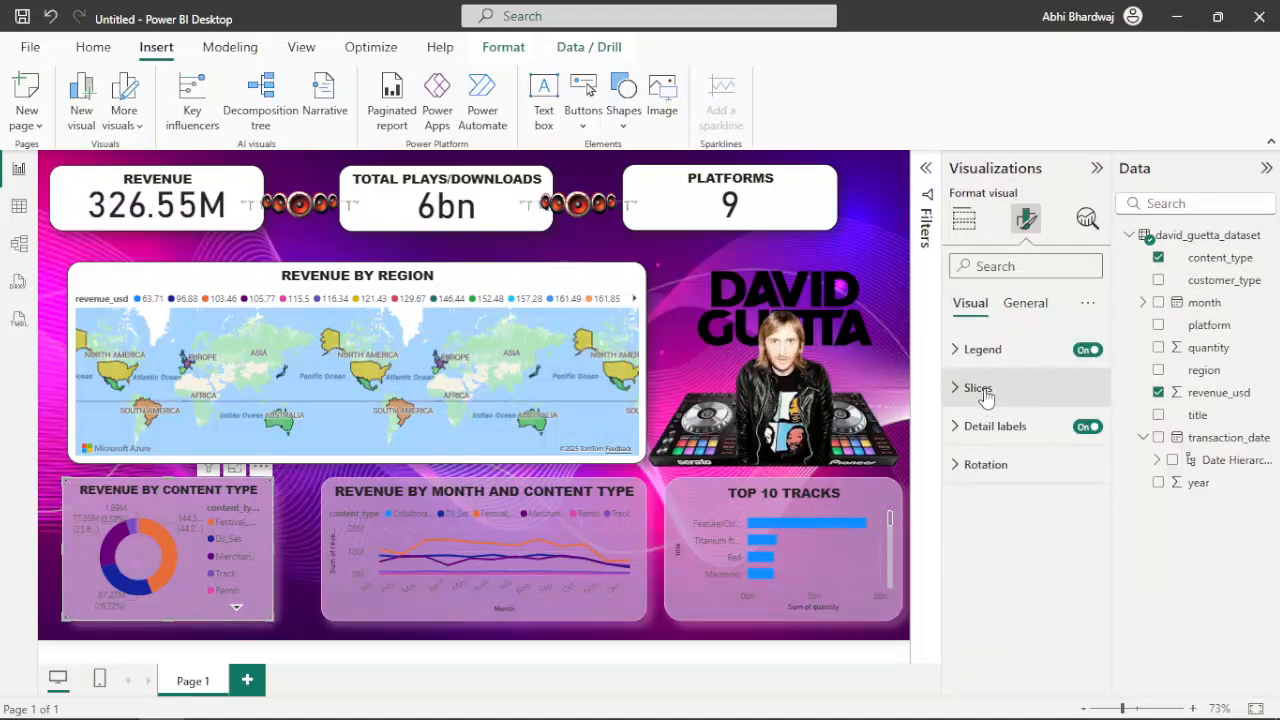
click(968, 389)
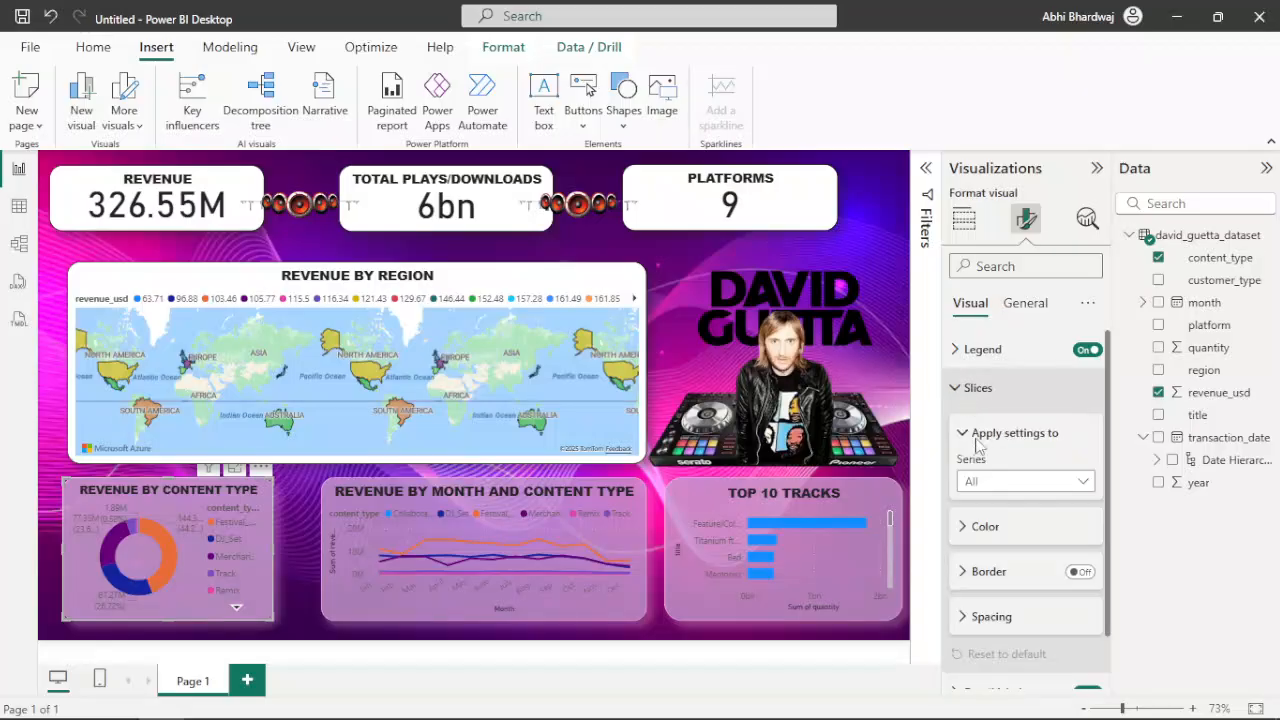
click(1006, 532)
scroll(1024, 590, down, 3)
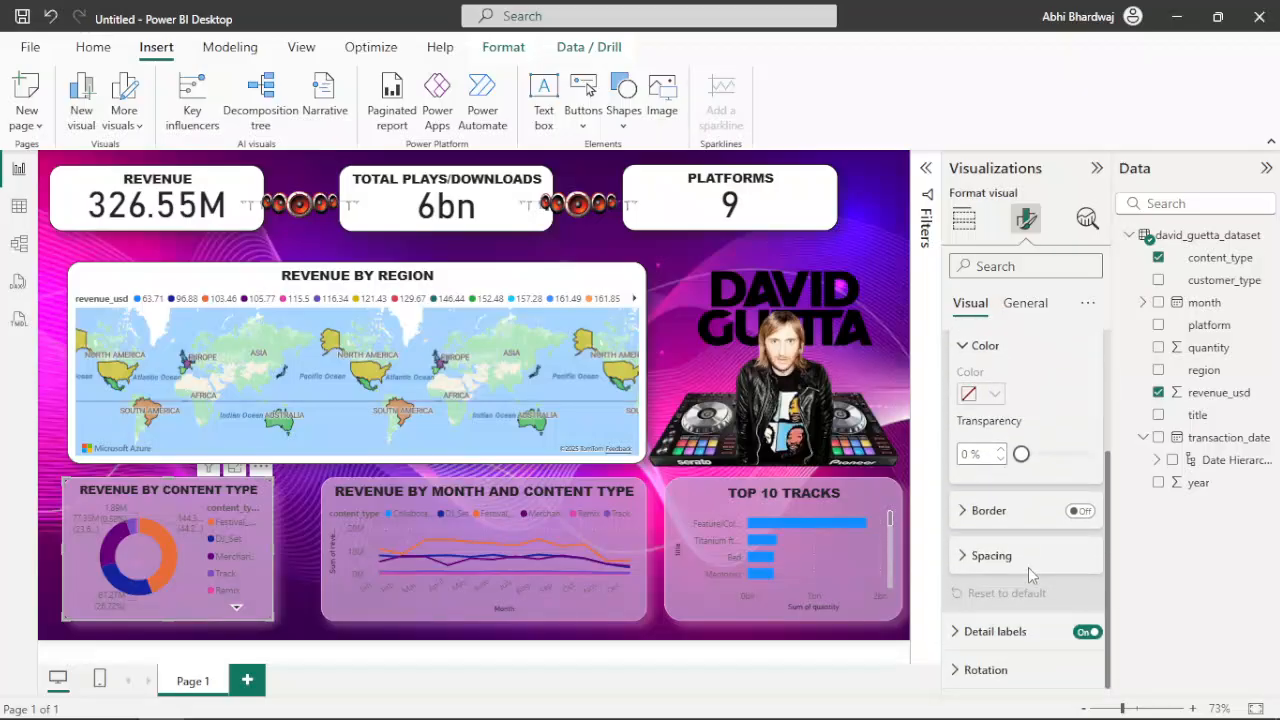
click(983, 632)
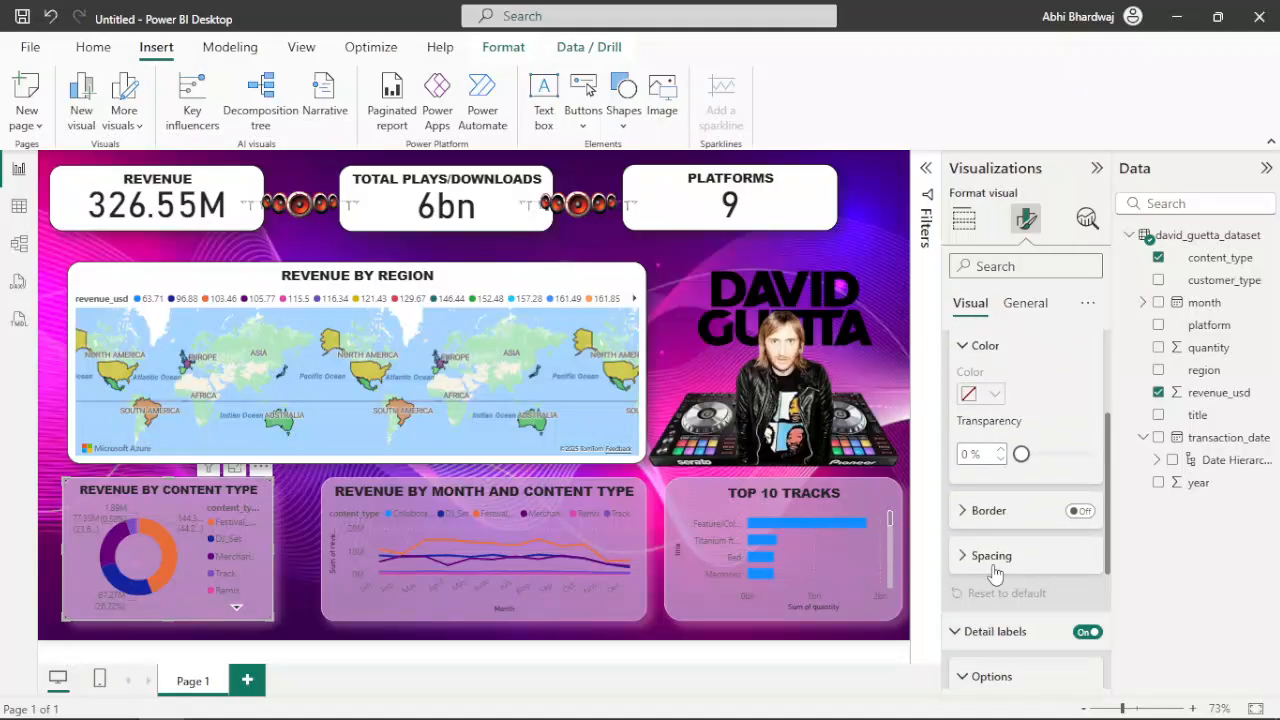
scroll(1000, 560, down, 4)
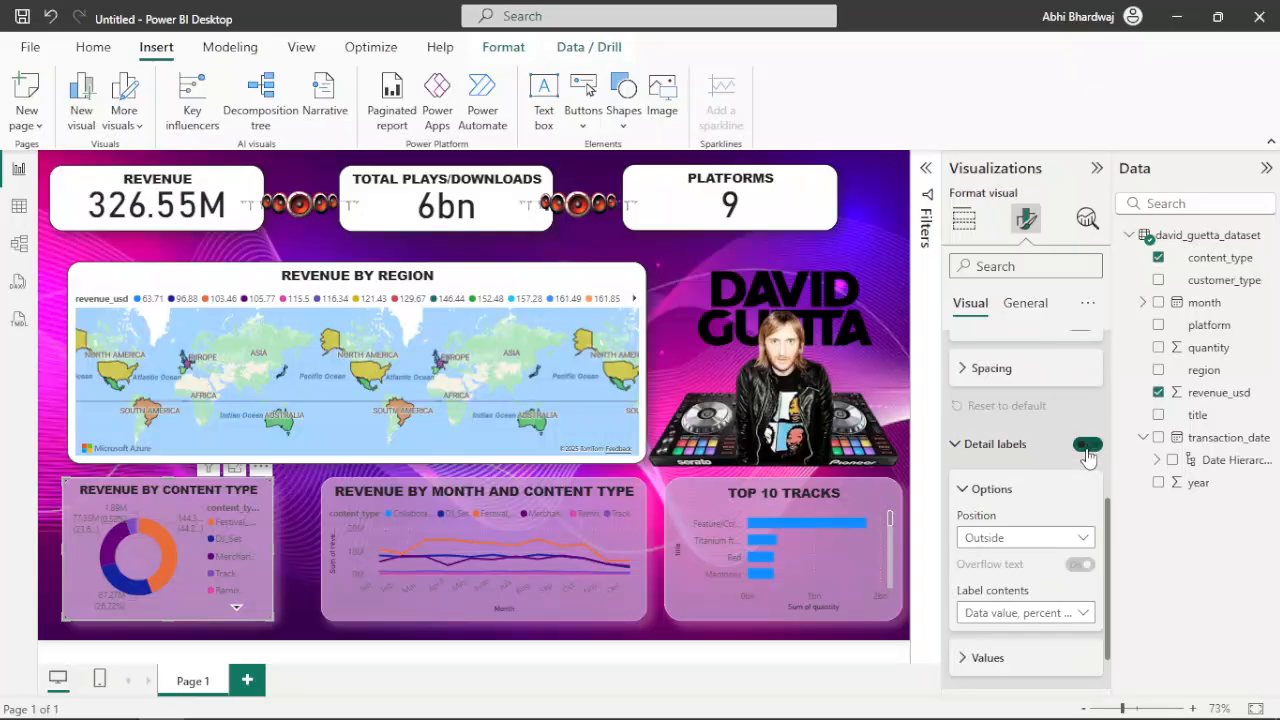
click(1087, 447)
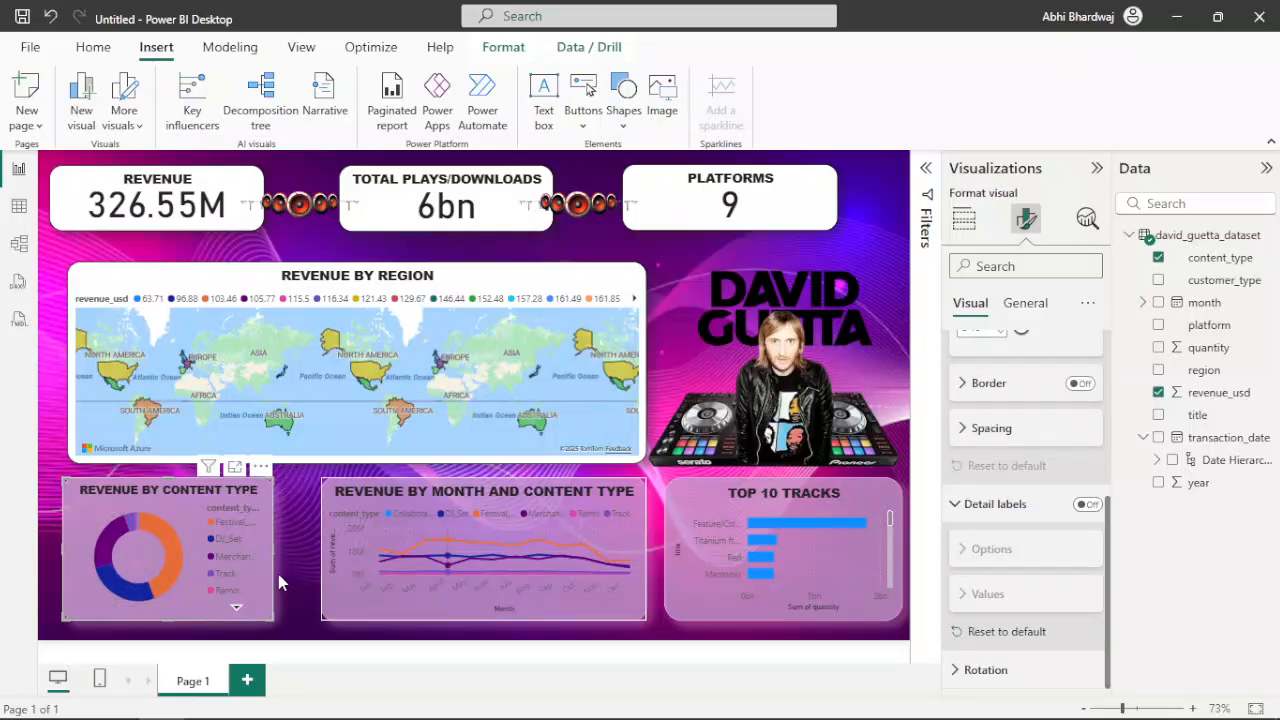
mouse_move(178, 548)
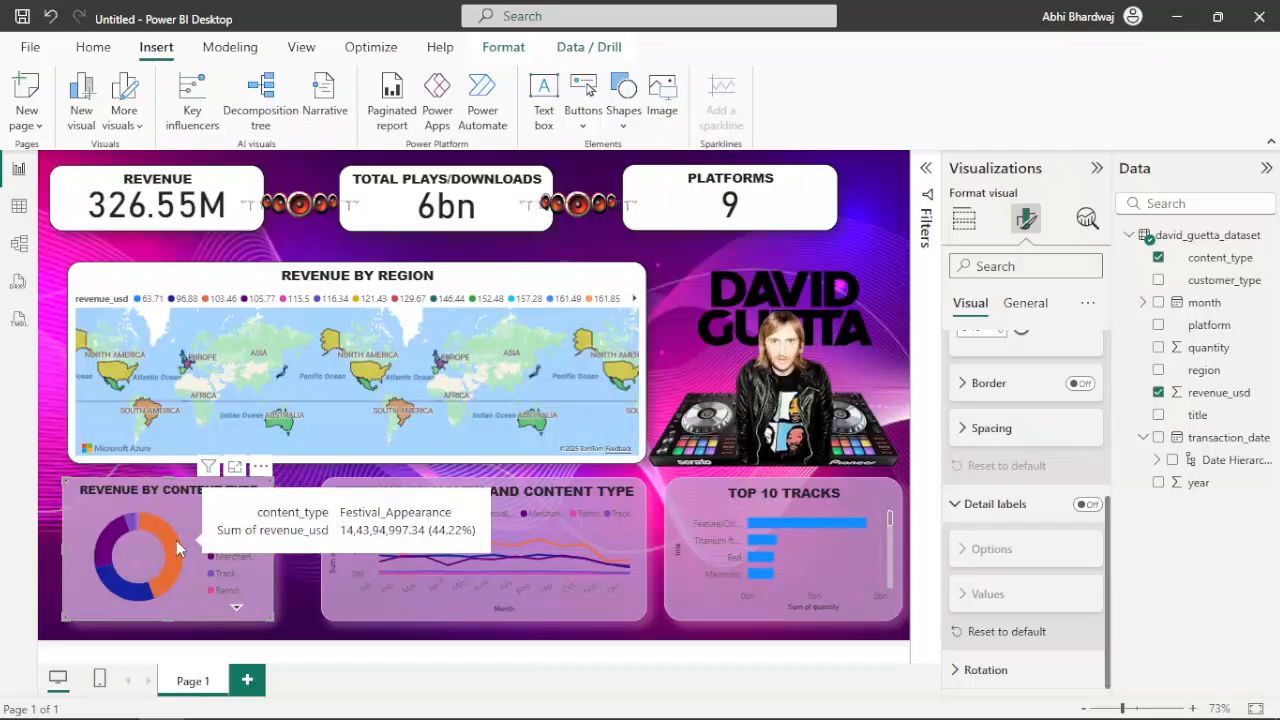
click(1088, 505)
click(1088, 505)
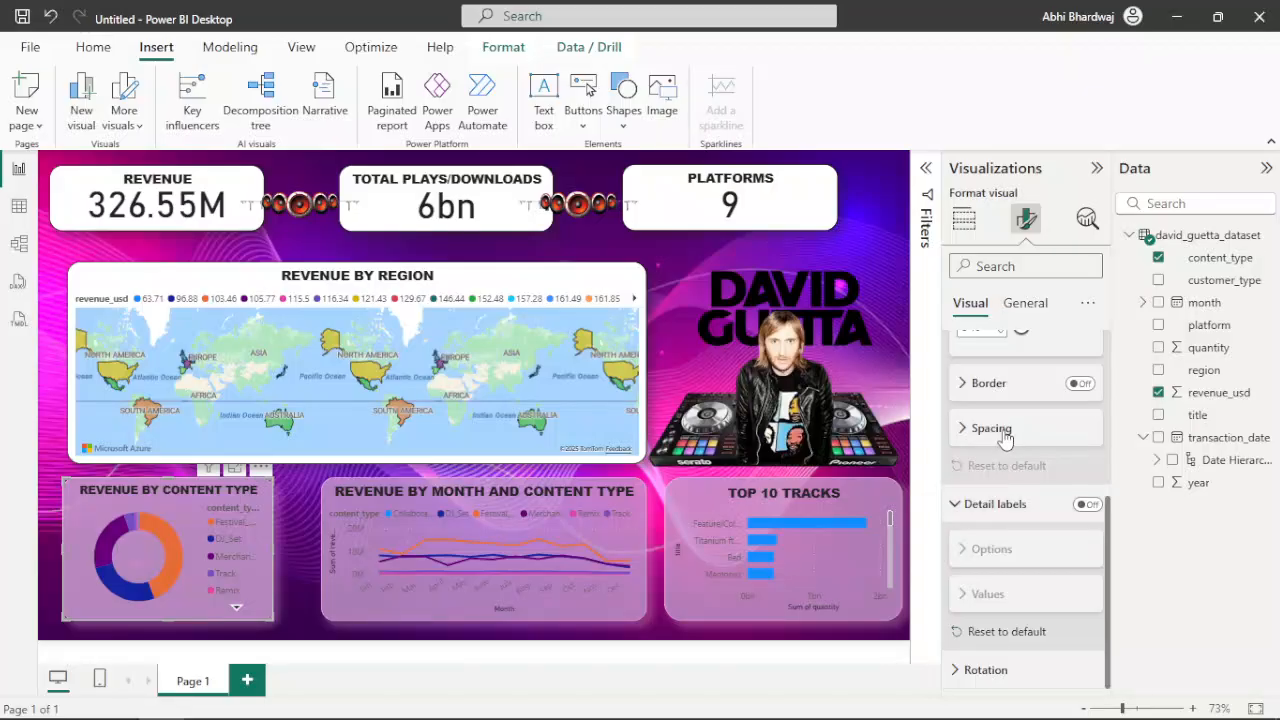
Change the donut chart's Festival_Appearance slice colour to purple
scroll(994, 478, up, 1)
scroll(994, 476, up, 1)
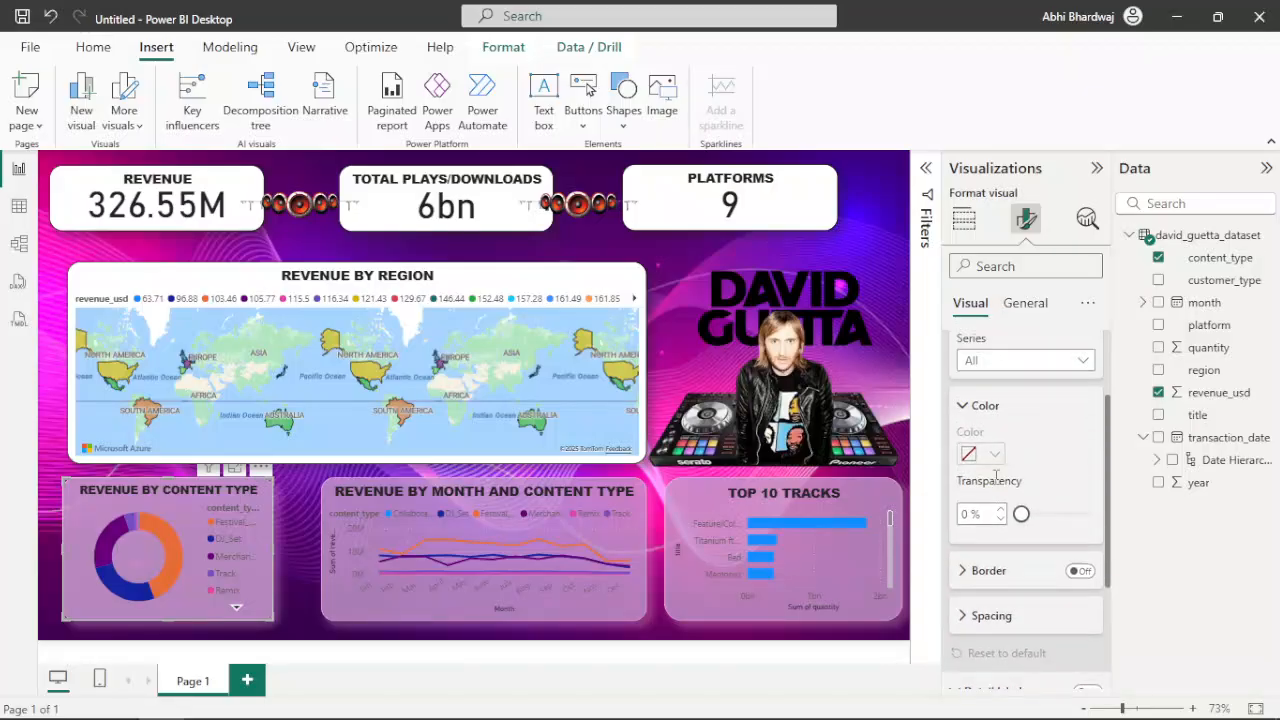
scroll(1012, 428, up, 1)
click(1022, 455)
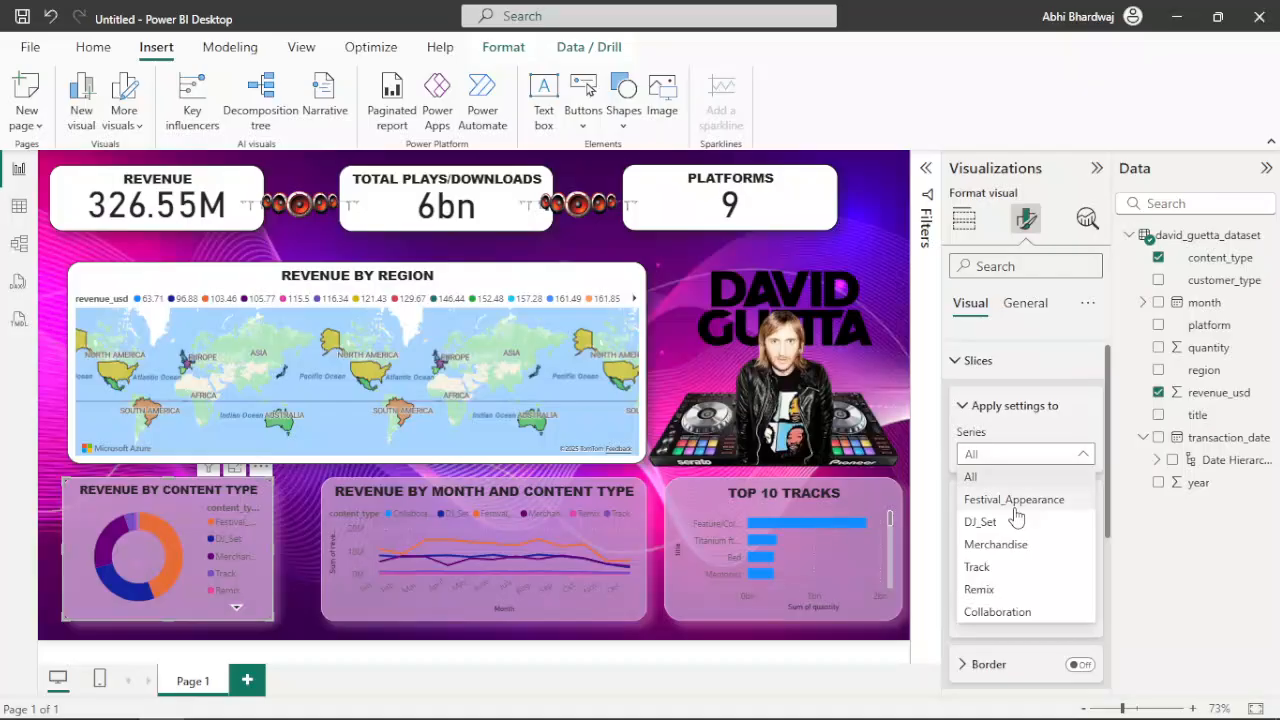
click(1014, 503)
click(993, 548)
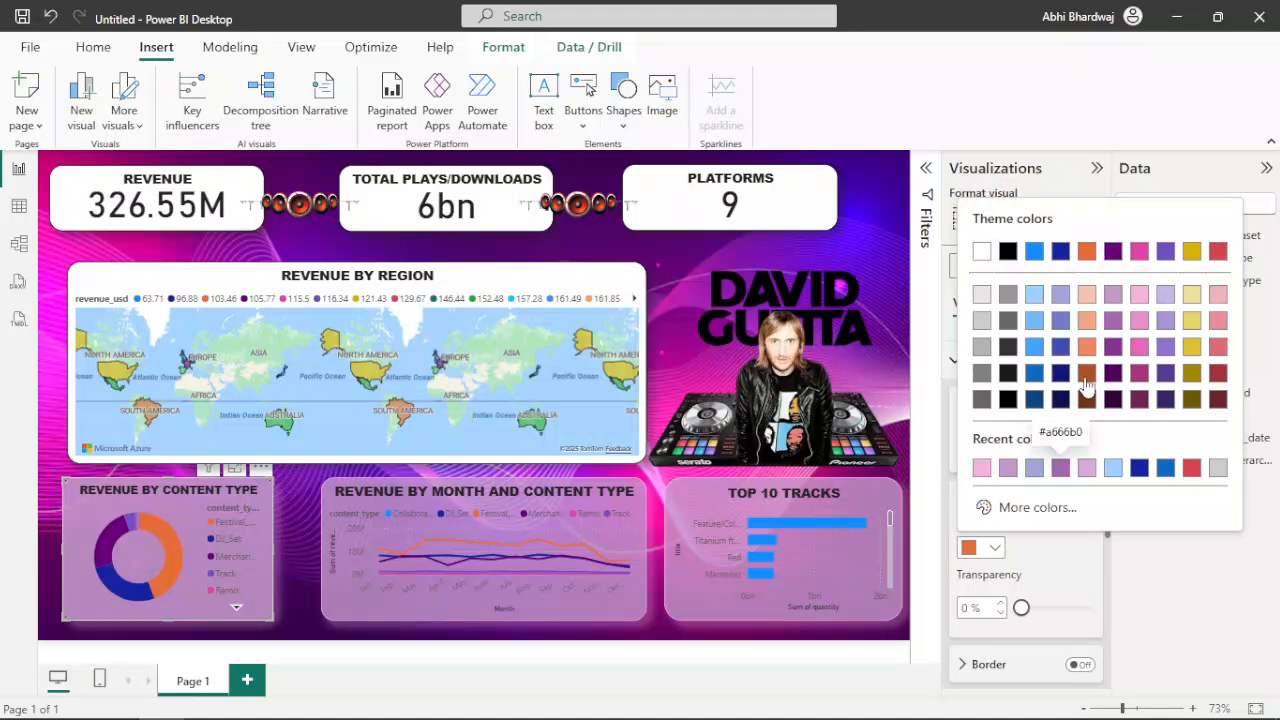
click(1112, 350)
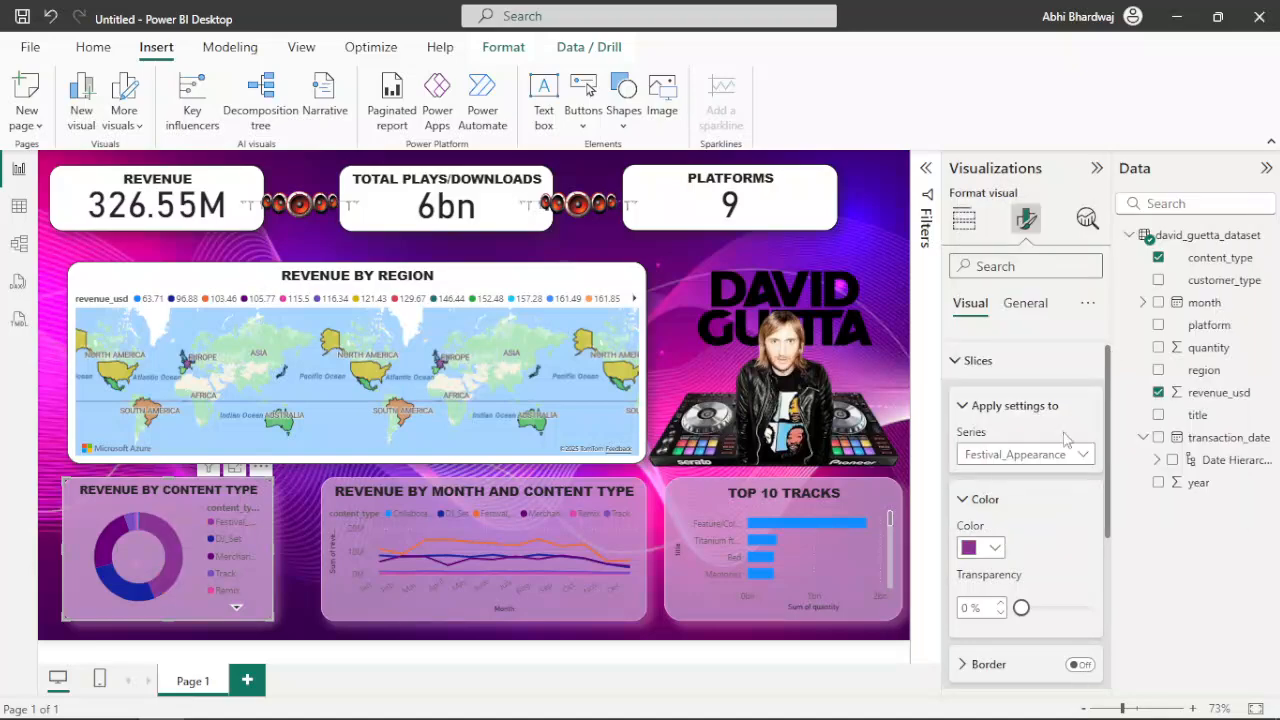
Set the donut chart's DJ_Set slice to dark blue and its Track slice to light blue
click(1022, 455)
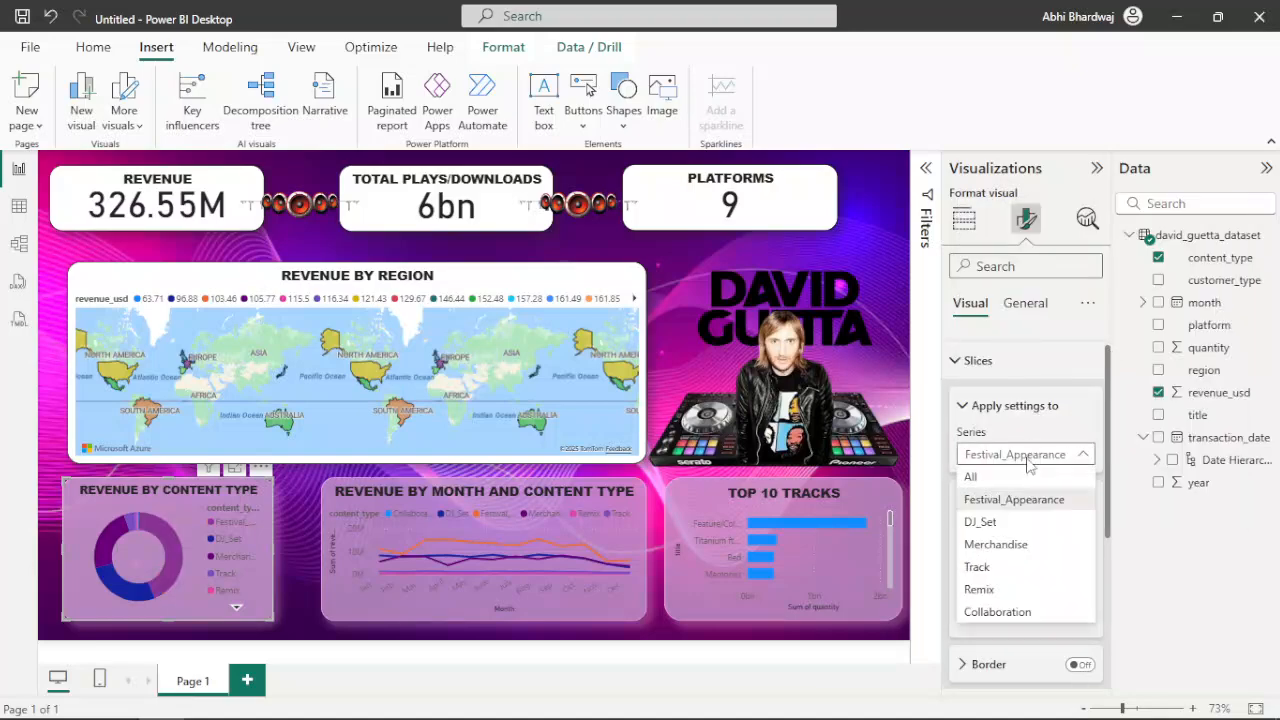
click(1022, 524)
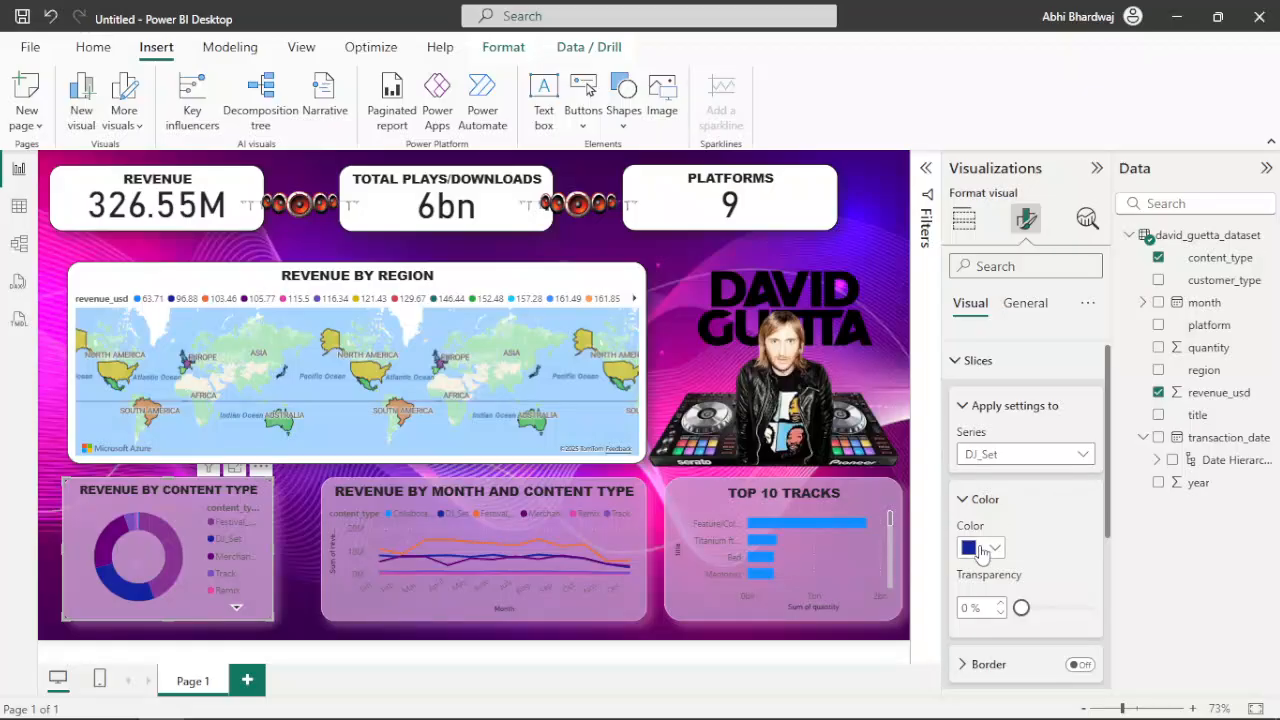
click(981, 548)
click(1036, 572)
click(1000, 462)
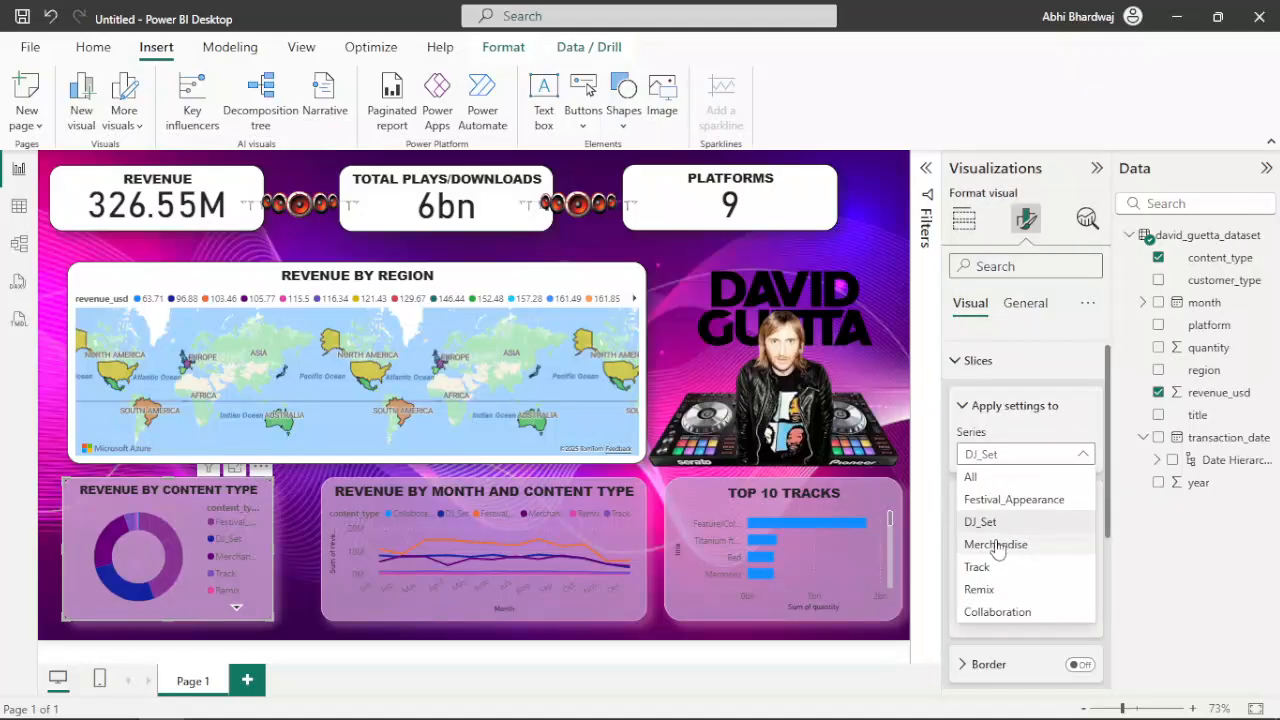
click(1000, 543)
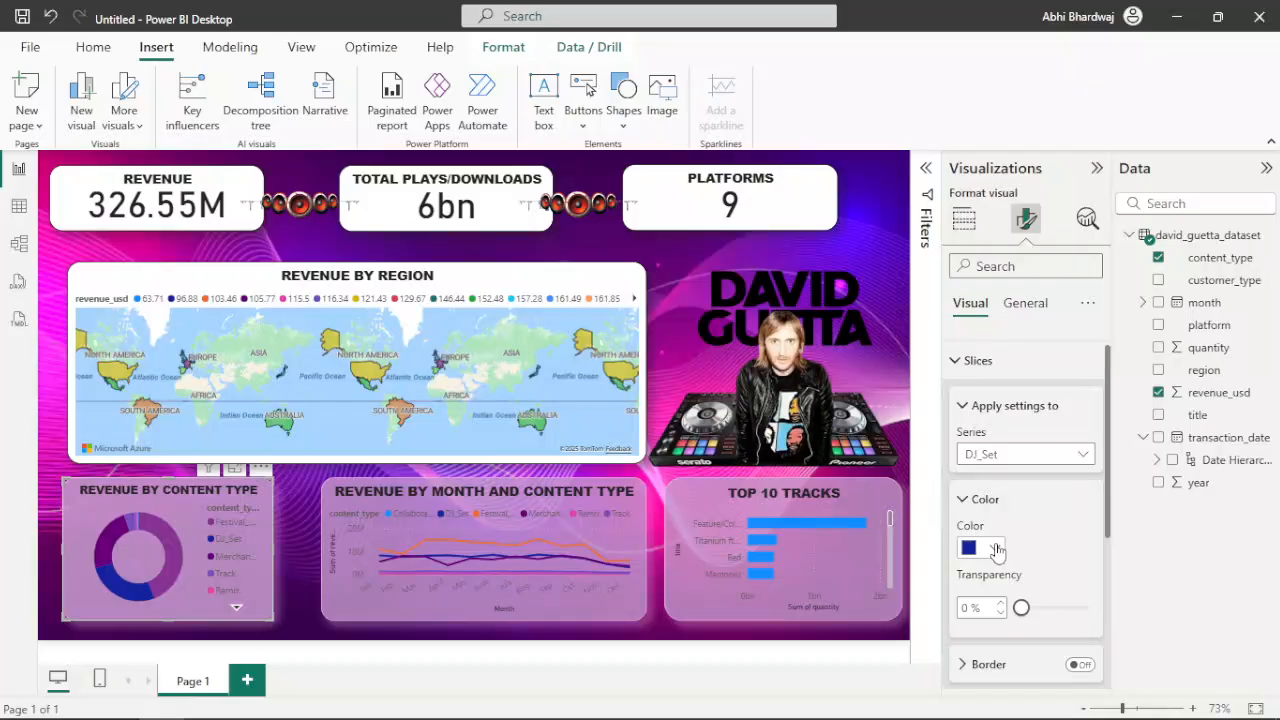
click(1015, 462)
click(993, 567)
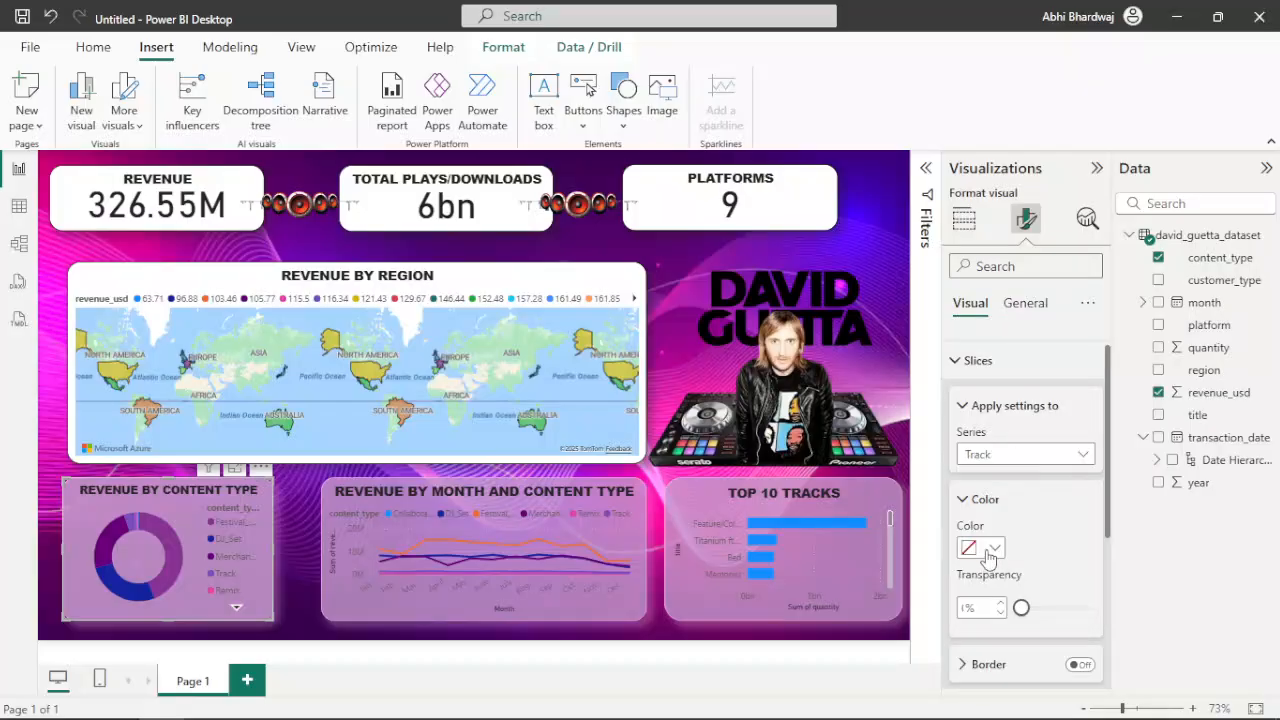
click(991, 548)
click(1168, 471)
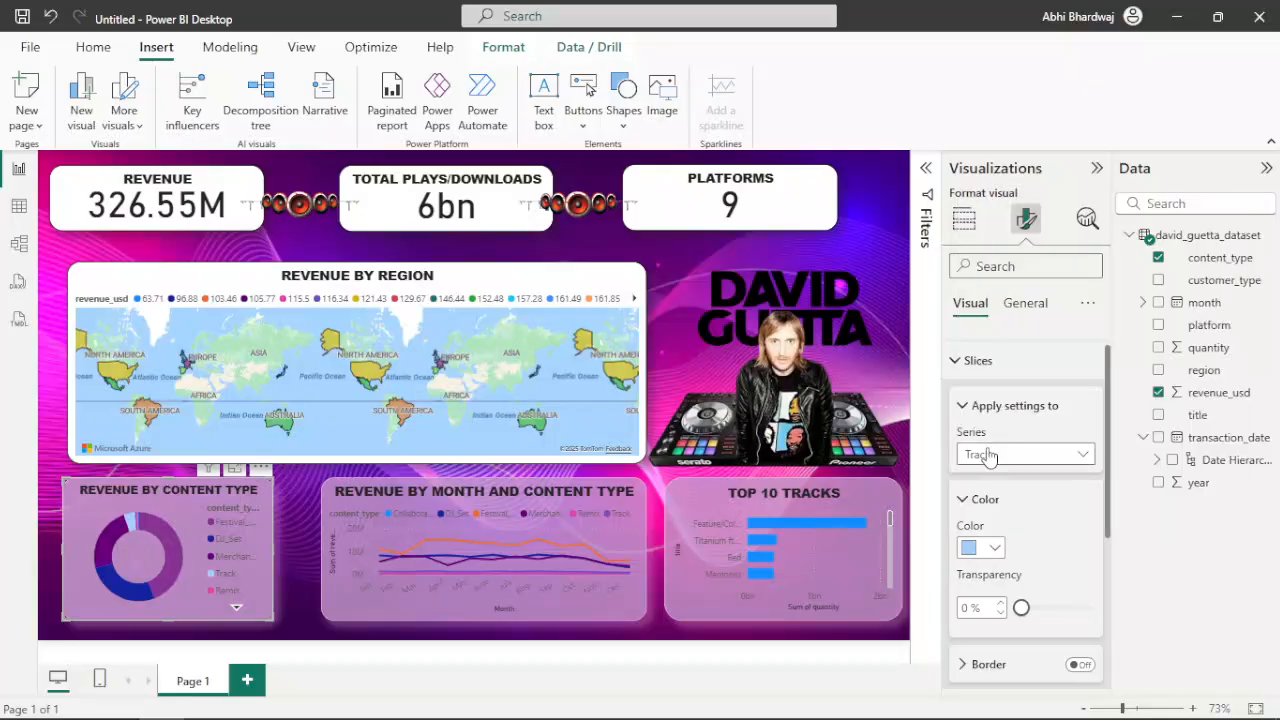
Colour the donut chart's Remix slice dark magenta and its Collaboration slice light yellow
click(1022, 454)
click(1013, 589)
click(993, 550)
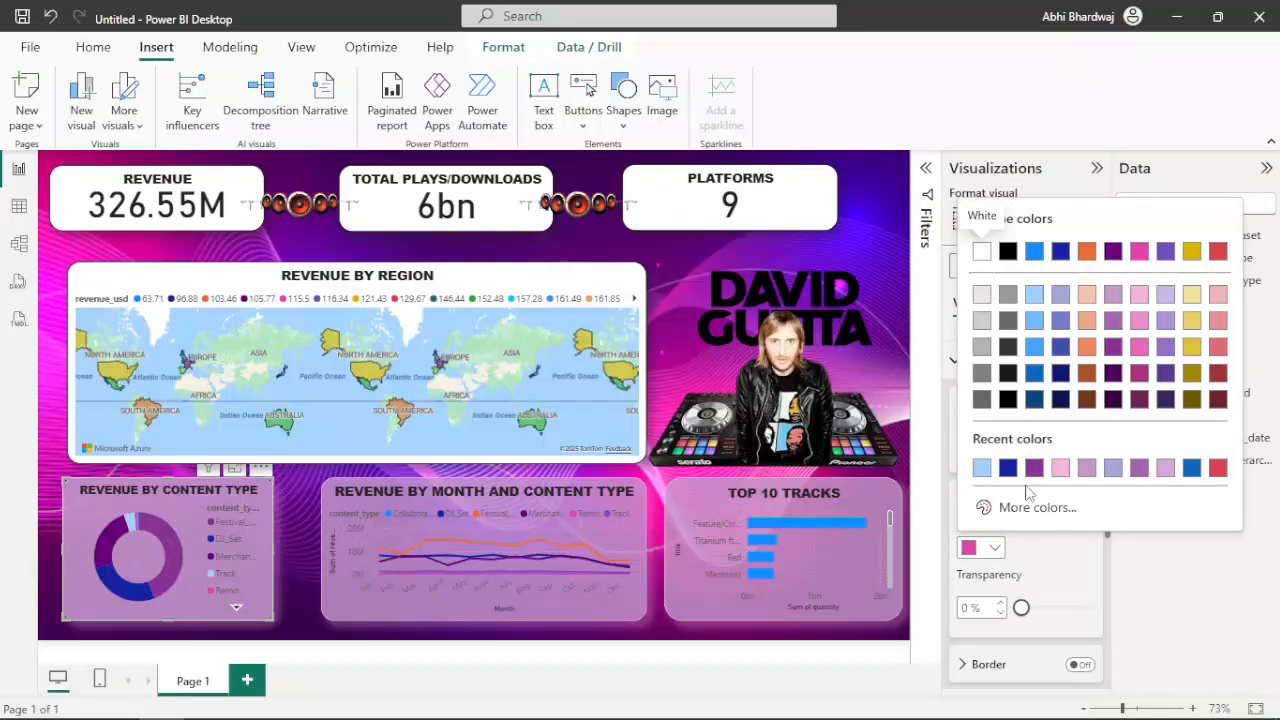
click(1140, 373)
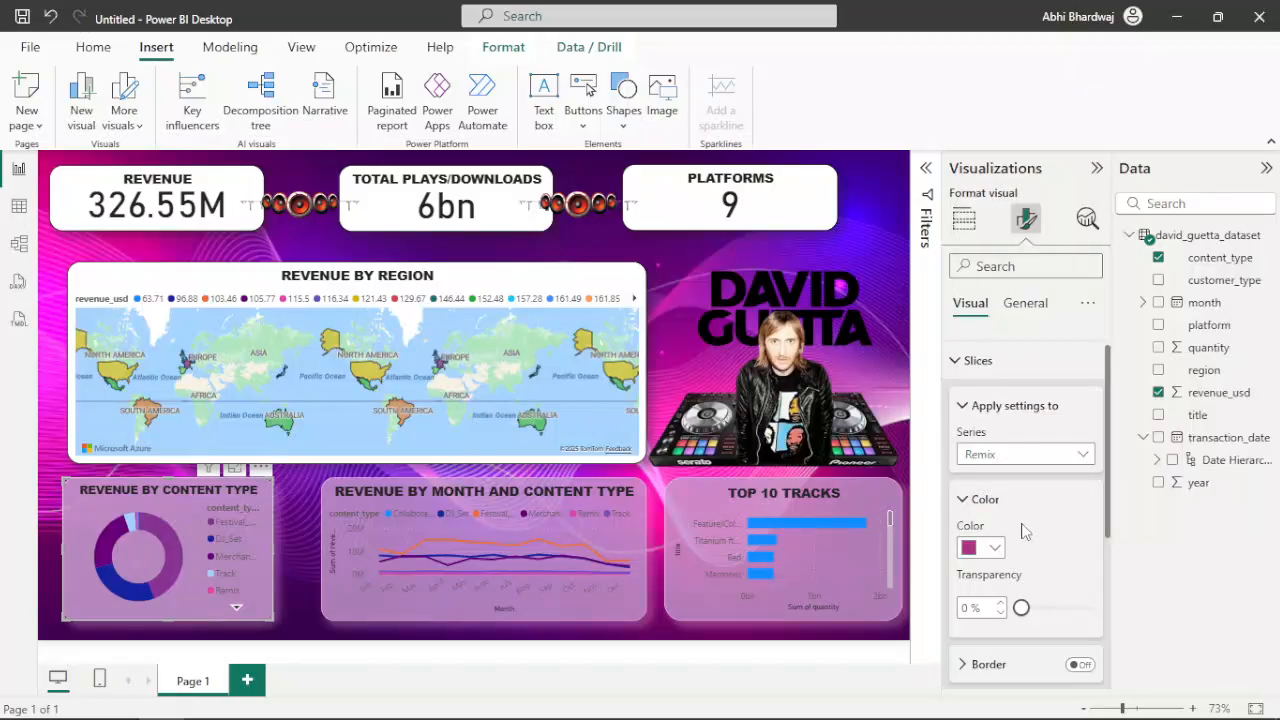
click(1024, 460)
click(1006, 610)
click(988, 547)
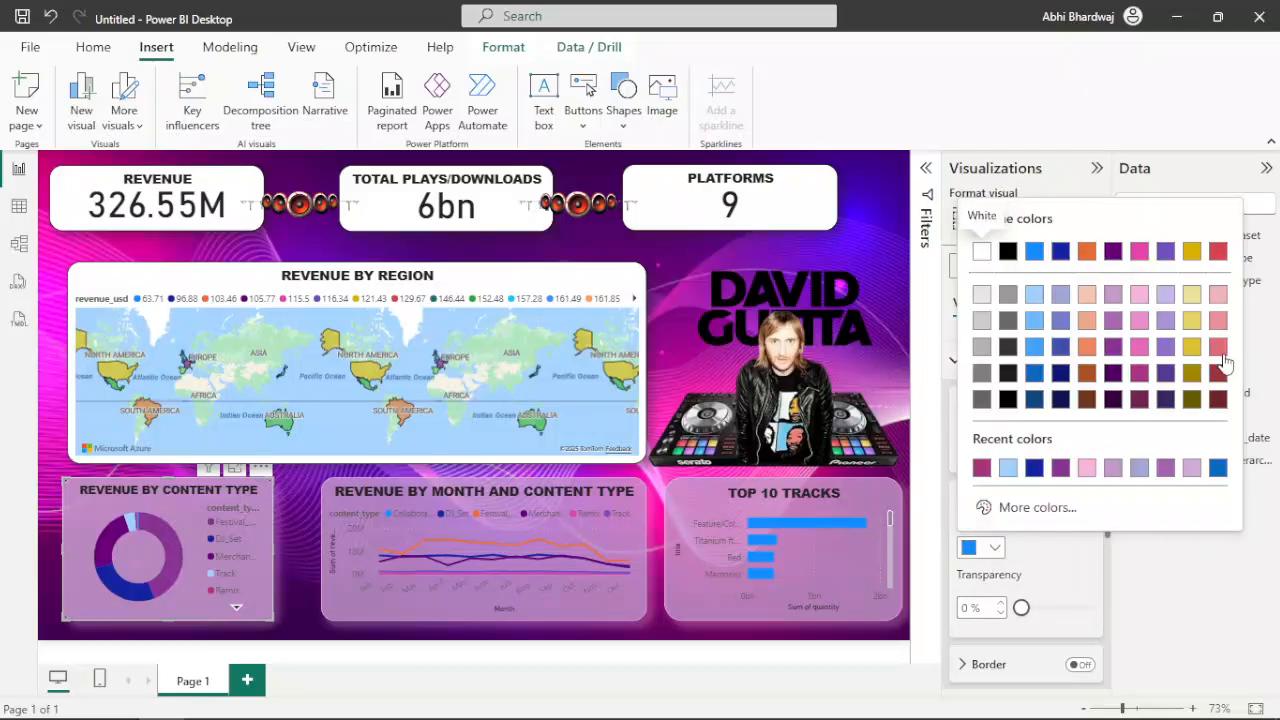
click(1192, 321)
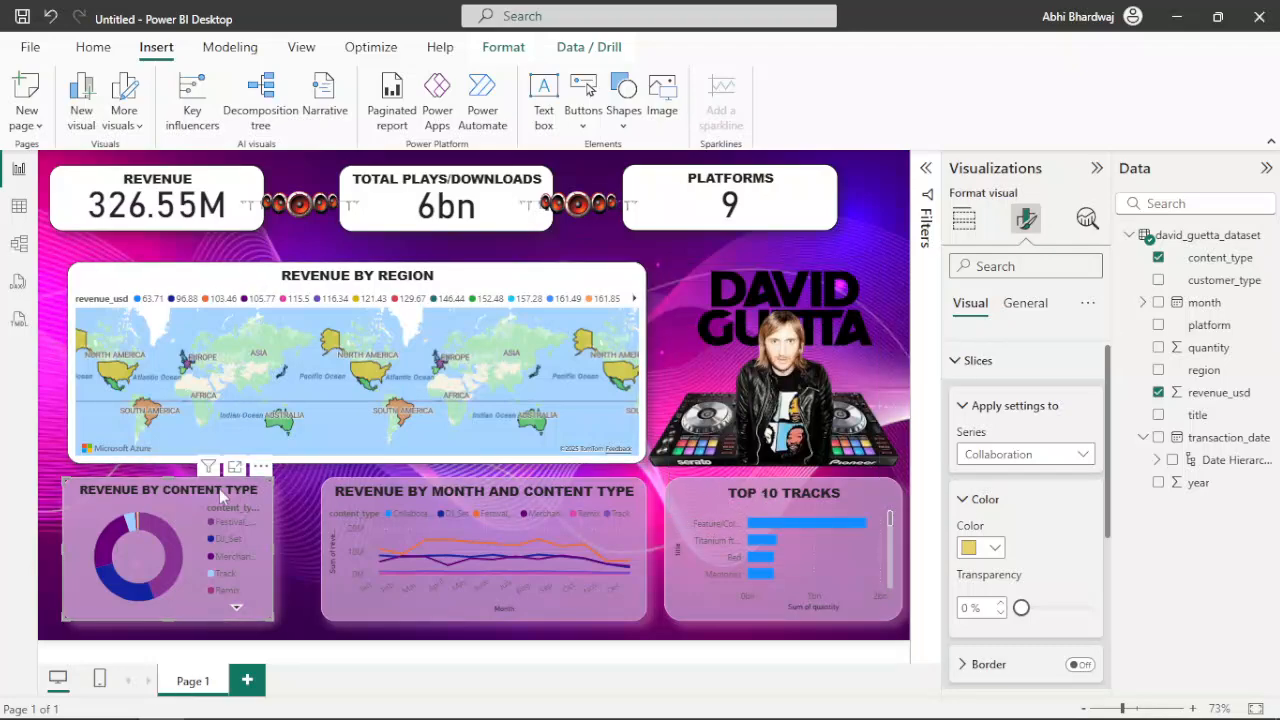
Give the Revenue by Region map a semi-transparent light purple background and white title text
click(551, 283)
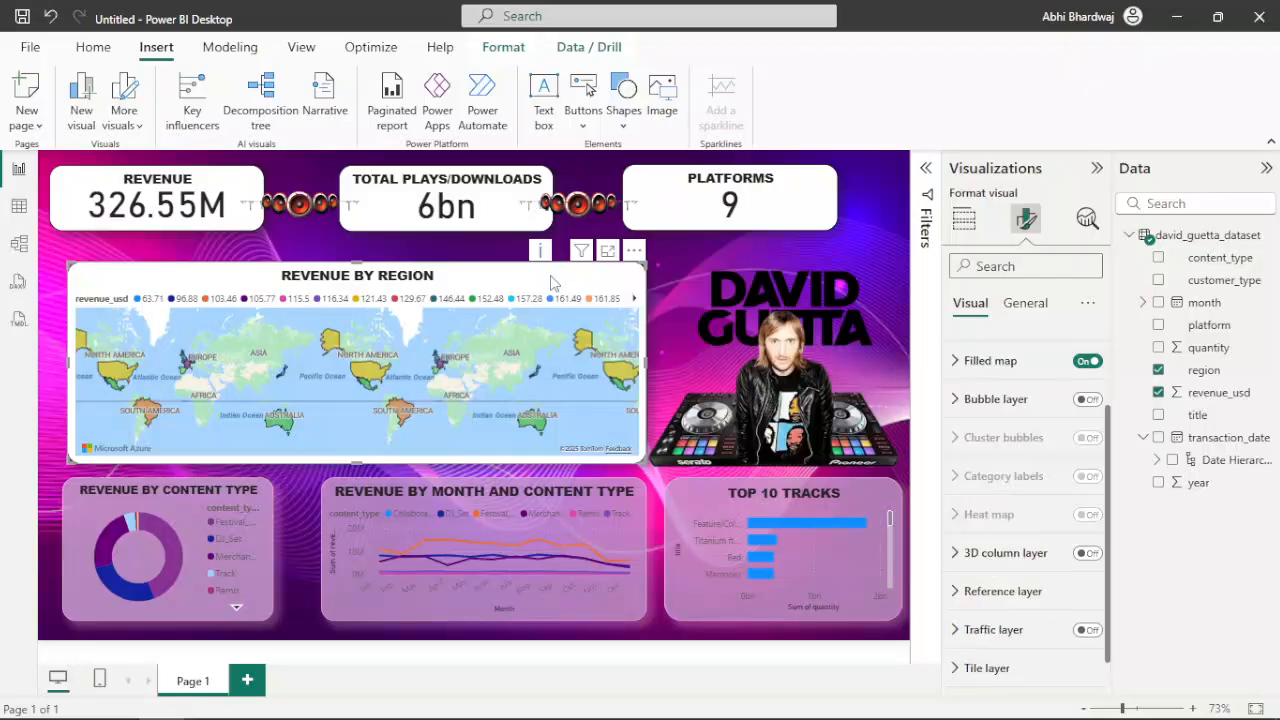
click(1025, 303)
click(995, 416)
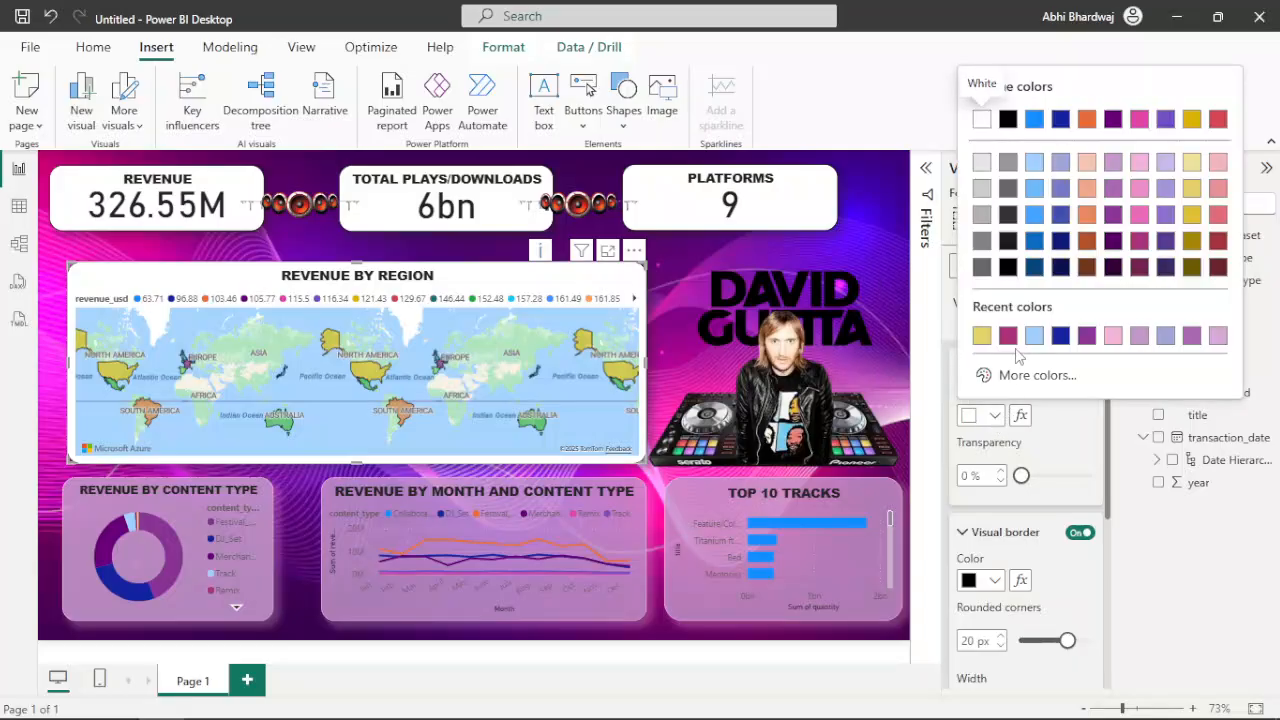
click(1165, 336)
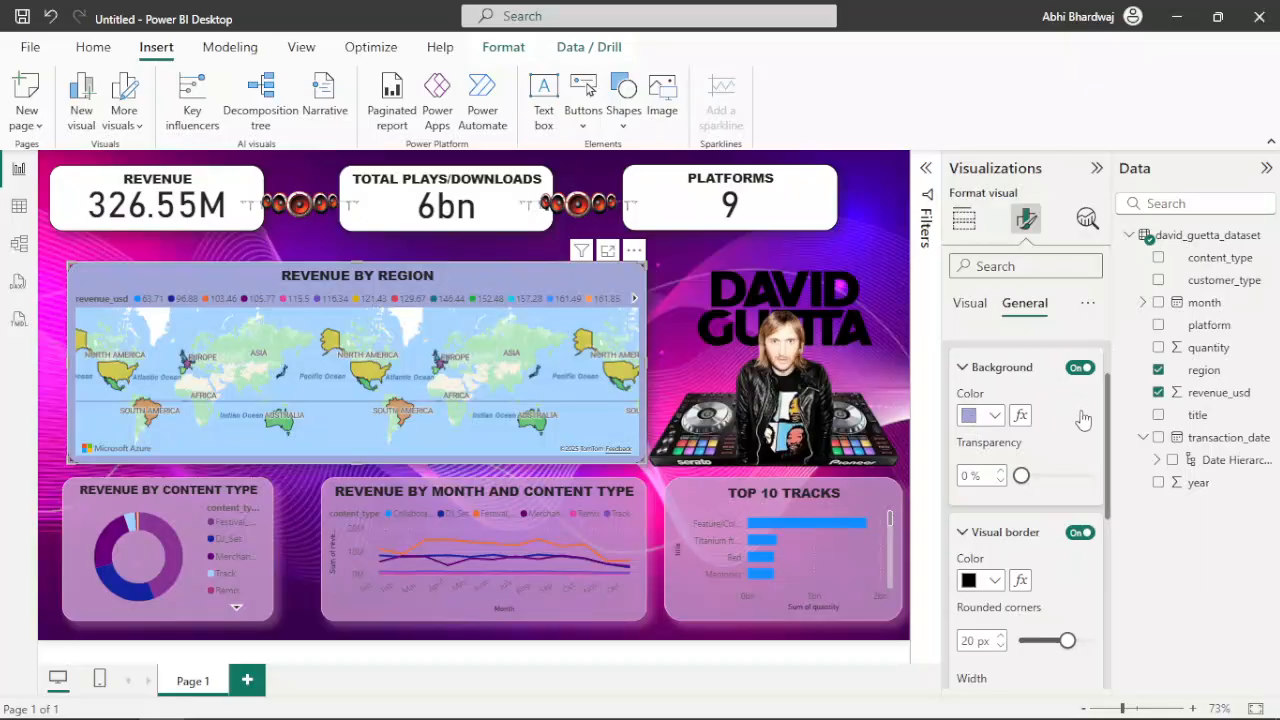
click(1004, 414)
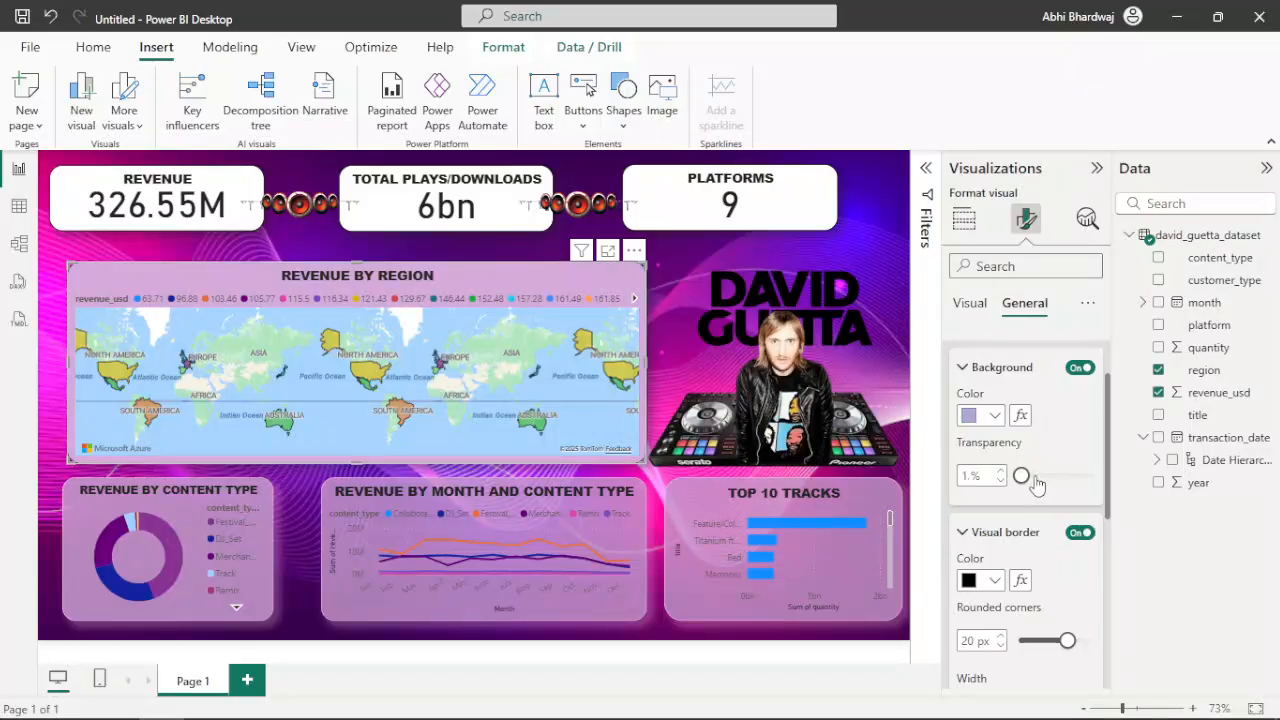
Set the title text of the Revenue by Content Type, Revenue by Month and Content Type, and Top 10 Tracks charts to white
click(74, 563)
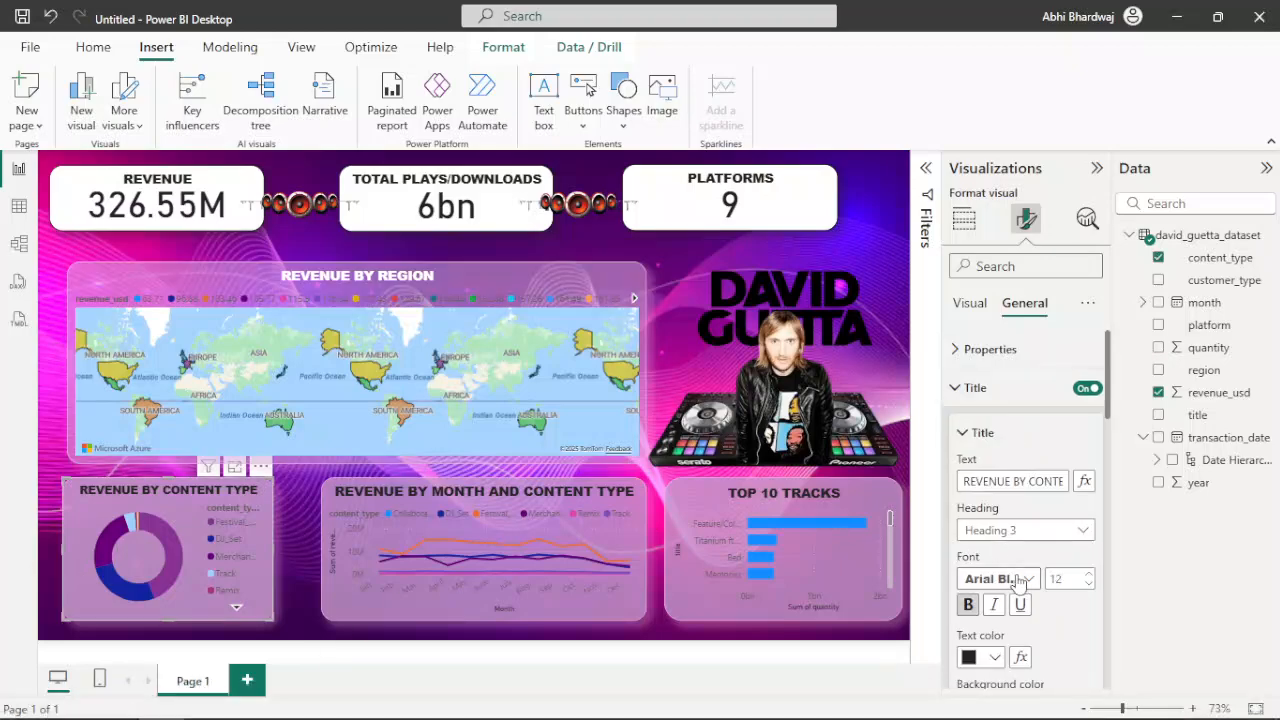
click(990, 657)
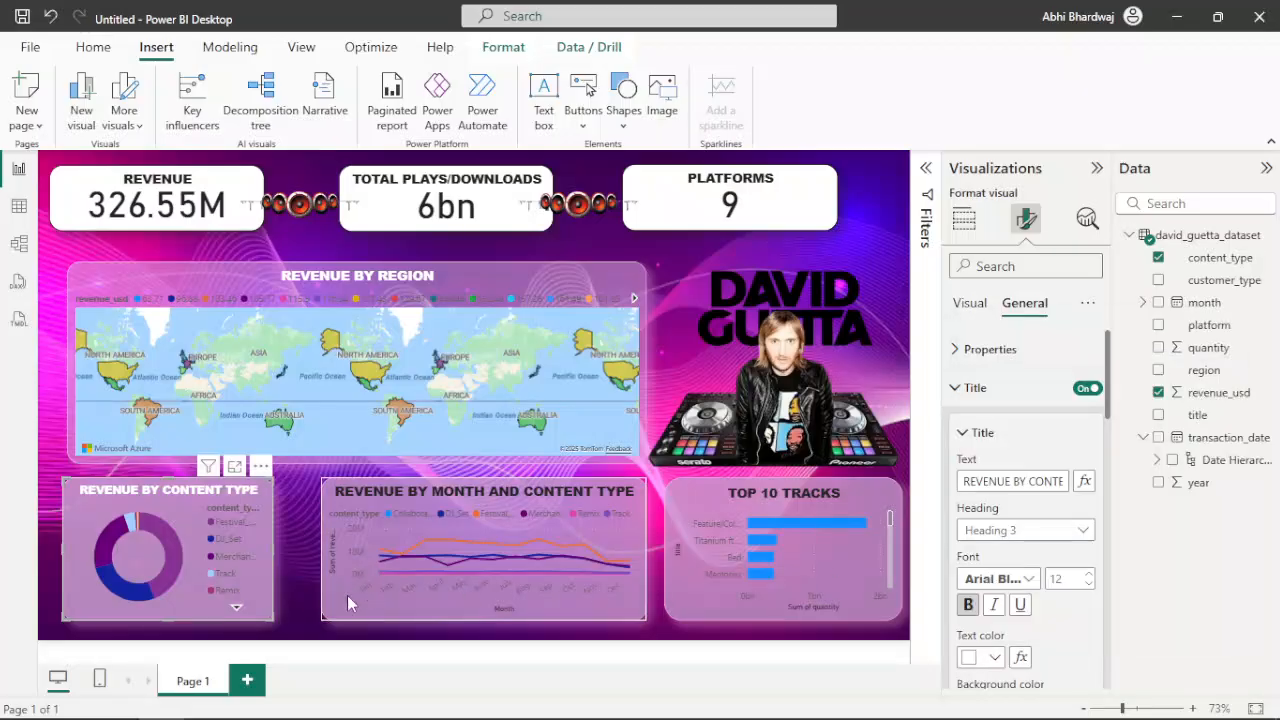
click(347, 600)
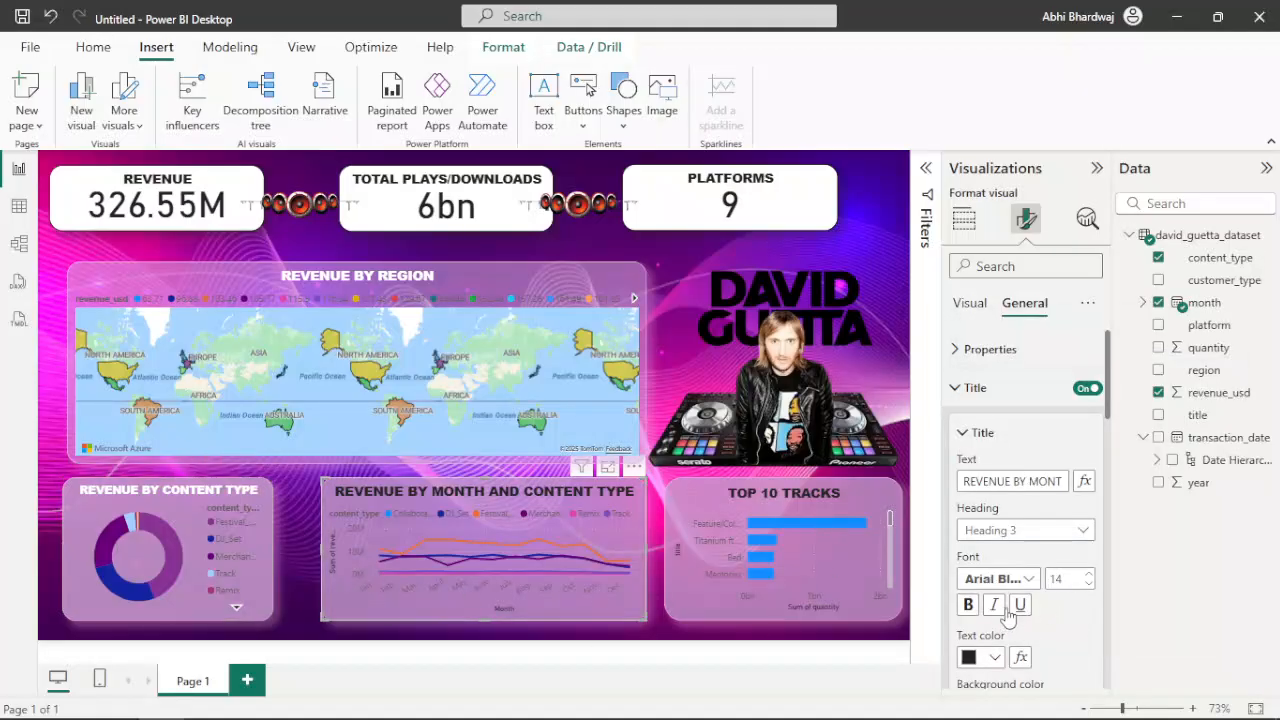
click(985, 657)
click(982, 577)
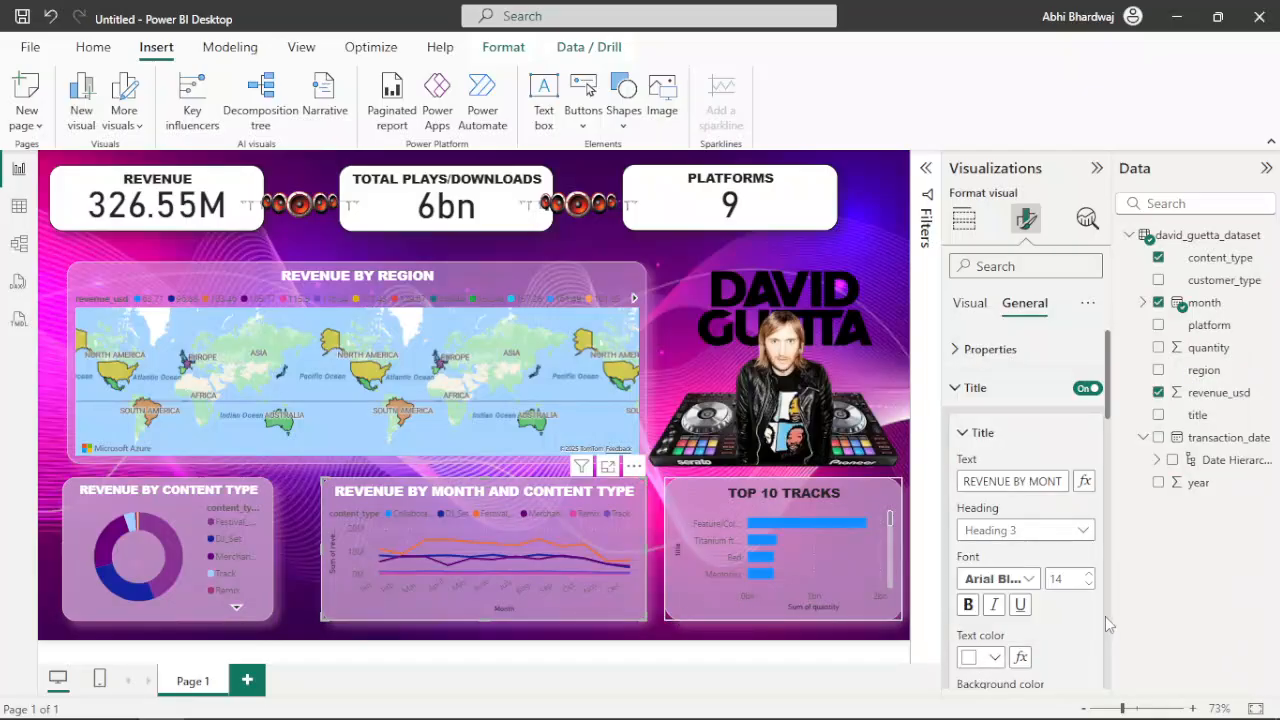
click(996, 657)
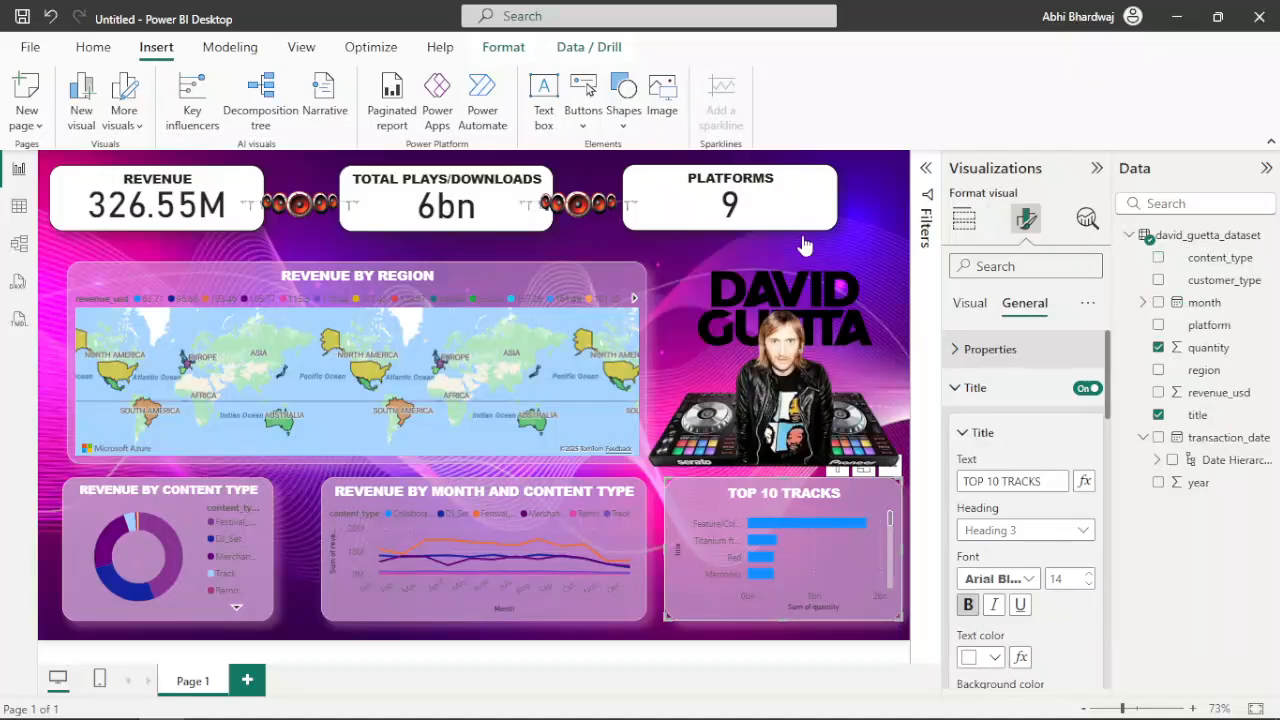
Try the light periwinkle colour #a0a7d8 for the Platforms card's title text
click(980, 362)
click(822, 215)
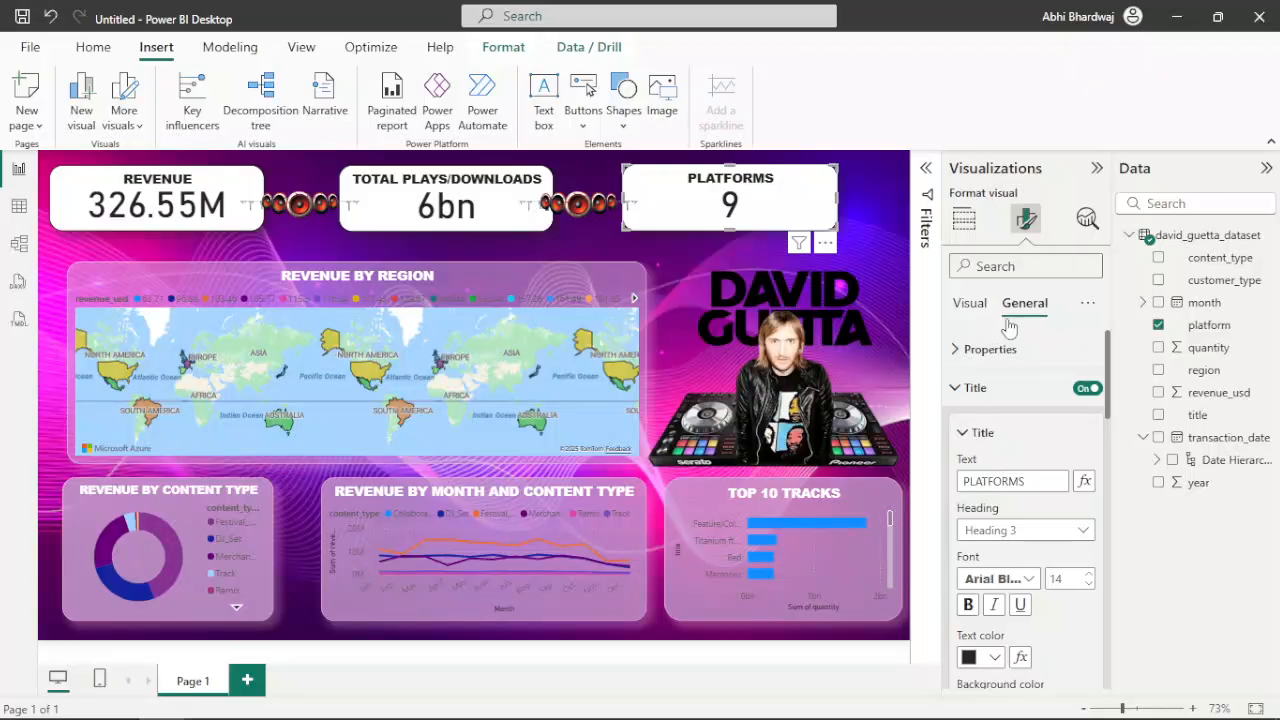
click(993, 659)
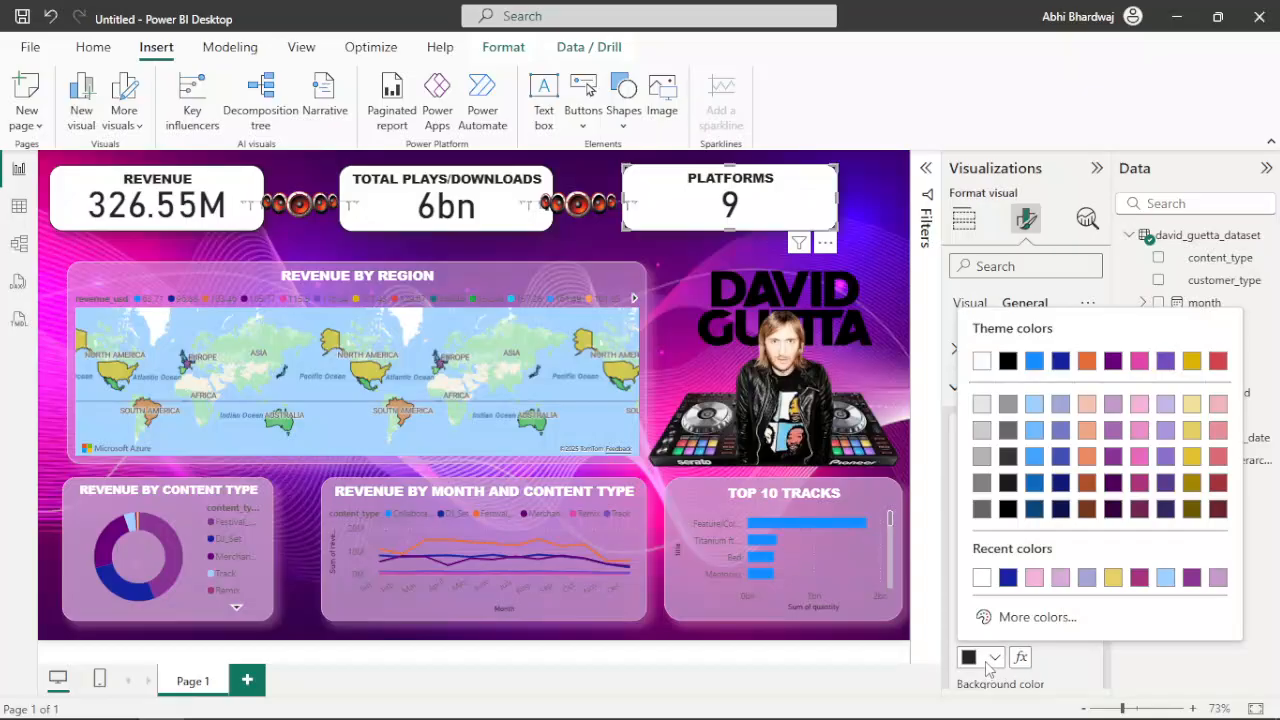
click(1086, 578)
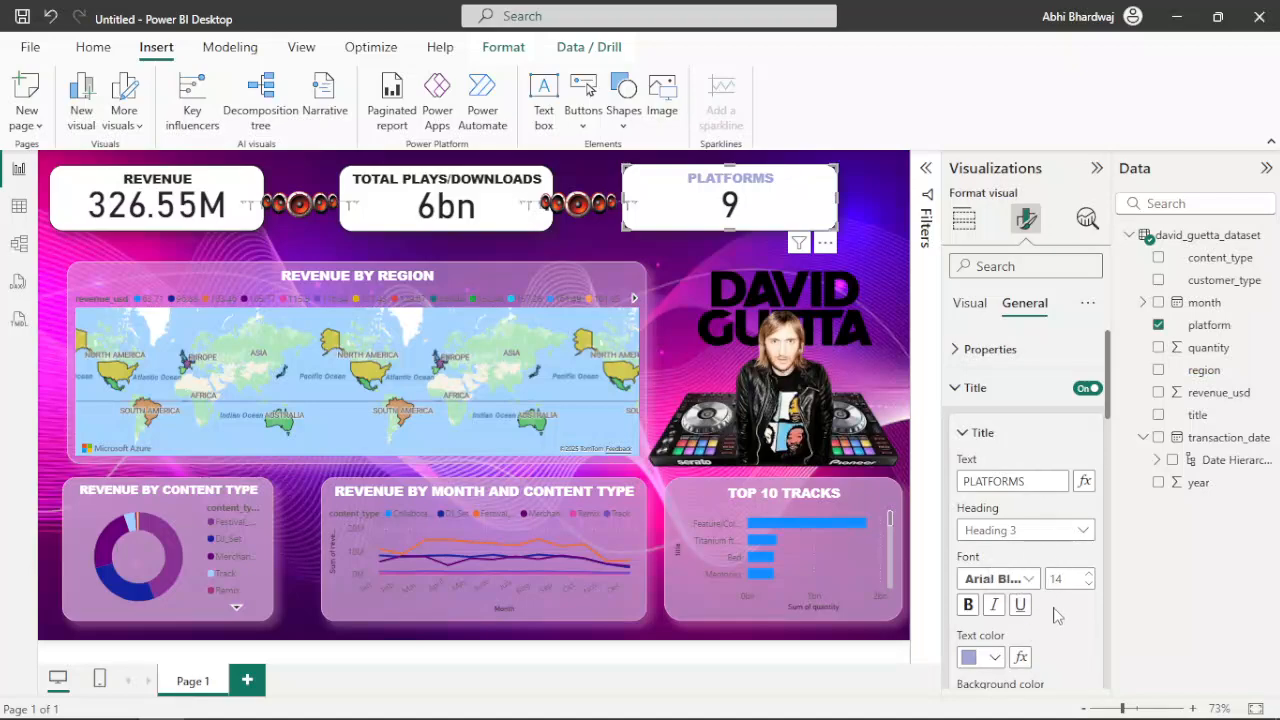
scroll(1057, 614, down, 3)
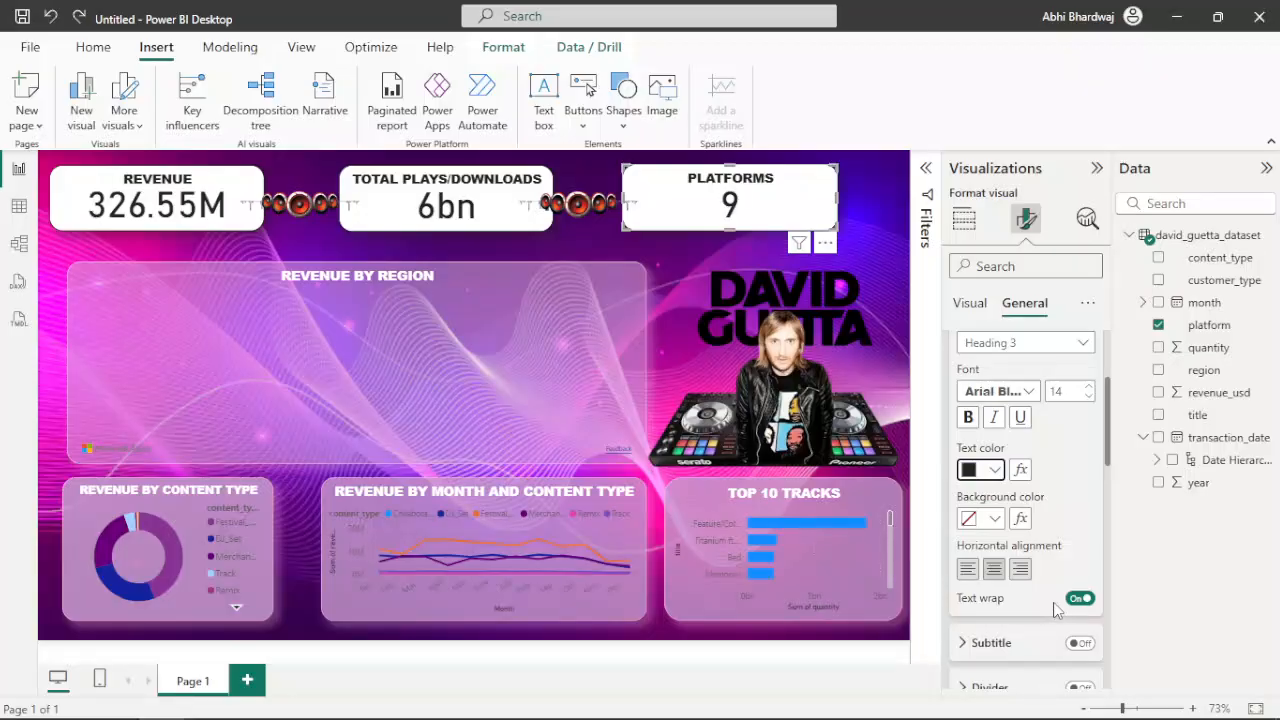
Set the callout value colour of the Total Plays/Downloads card to light pink
click(462, 256)
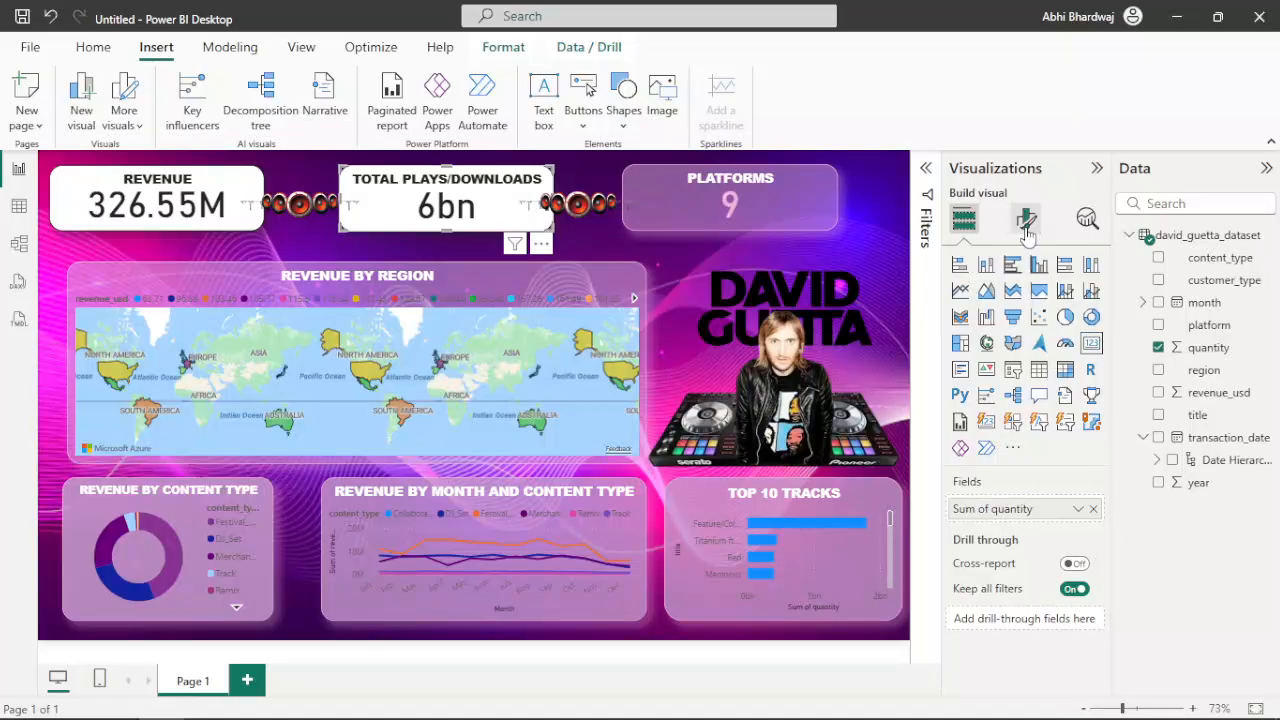
click(1027, 220)
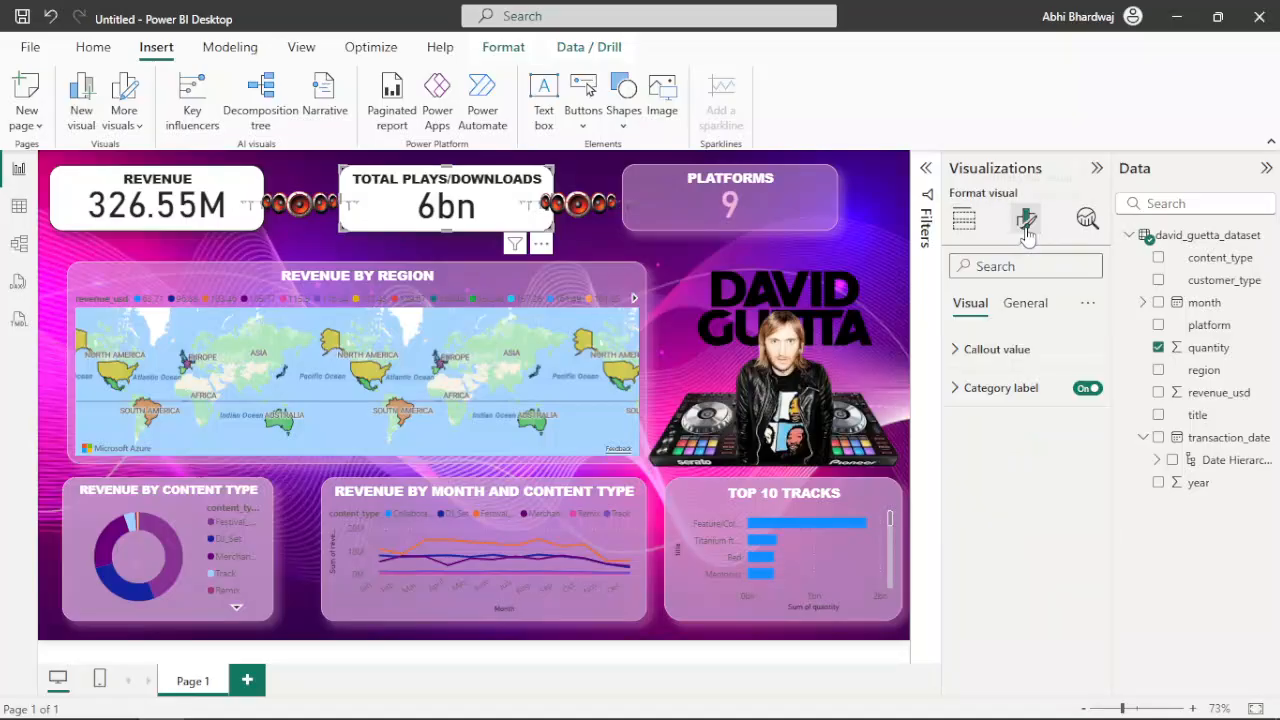
click(1000, 349)
click(980, 492)
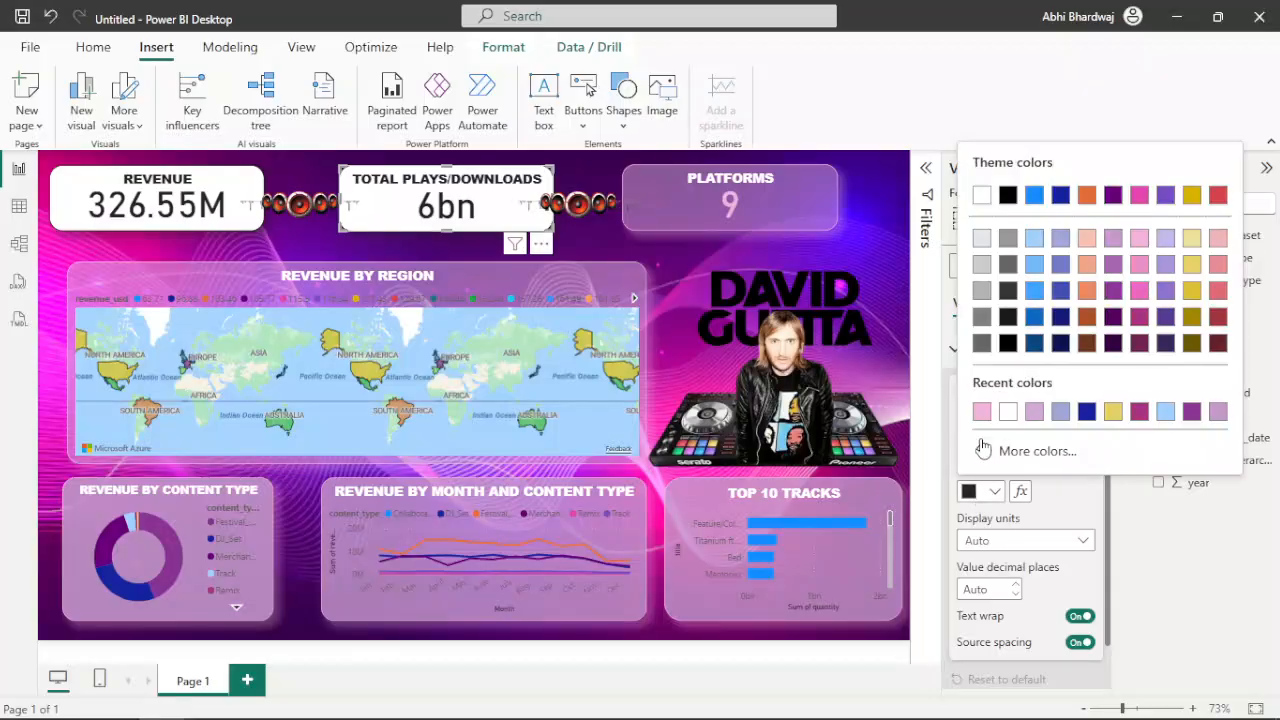
click(981, 412)
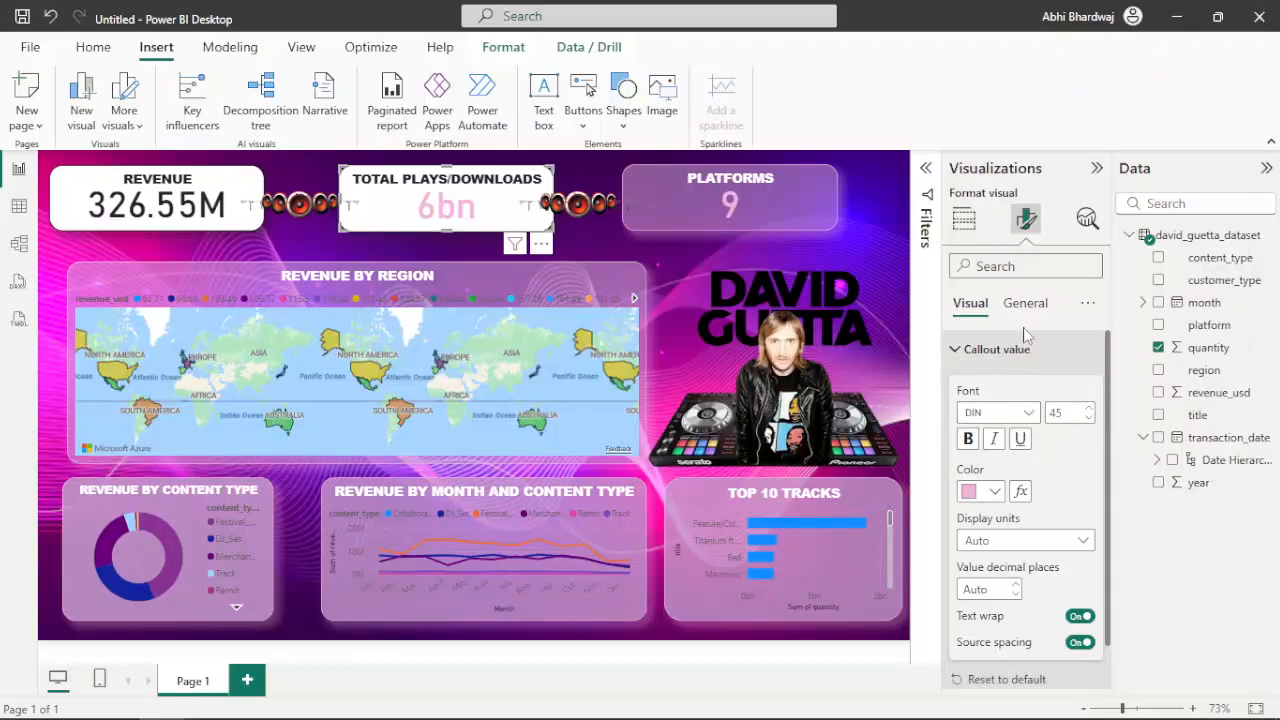
Set the title text of the Total Plays/Downloads card to white
click(1027, 300)
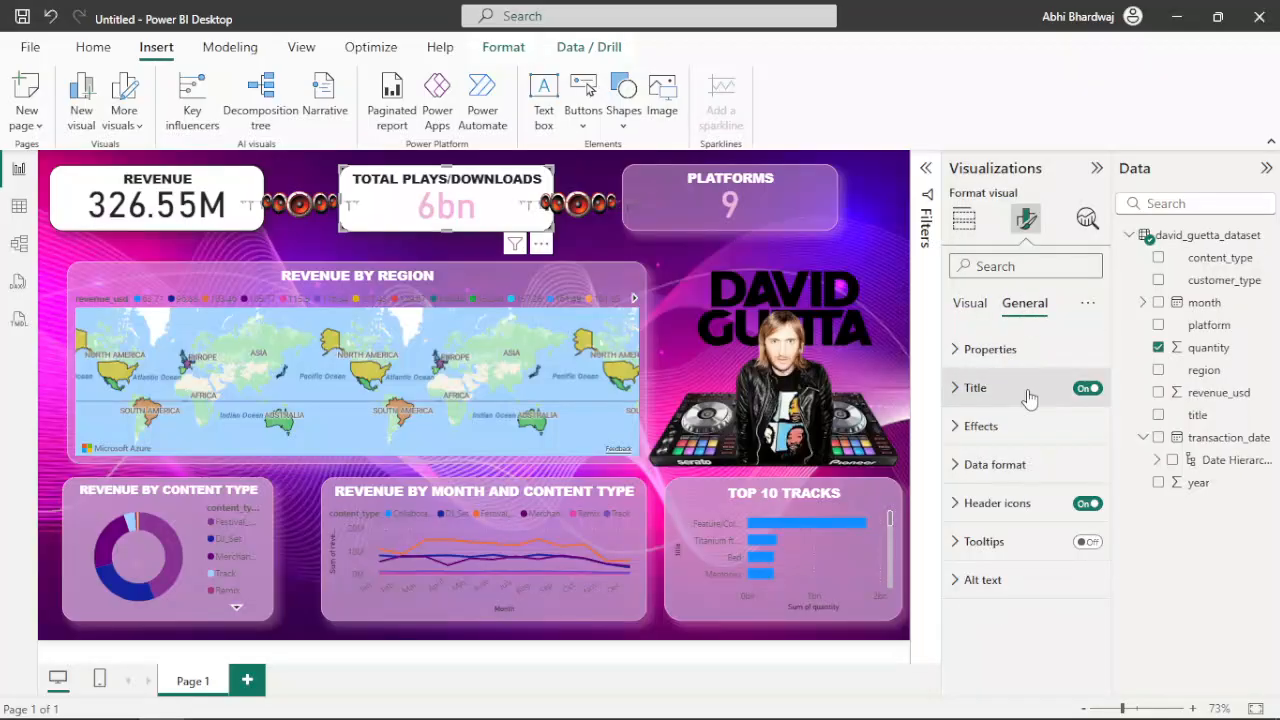
click(995, 390)
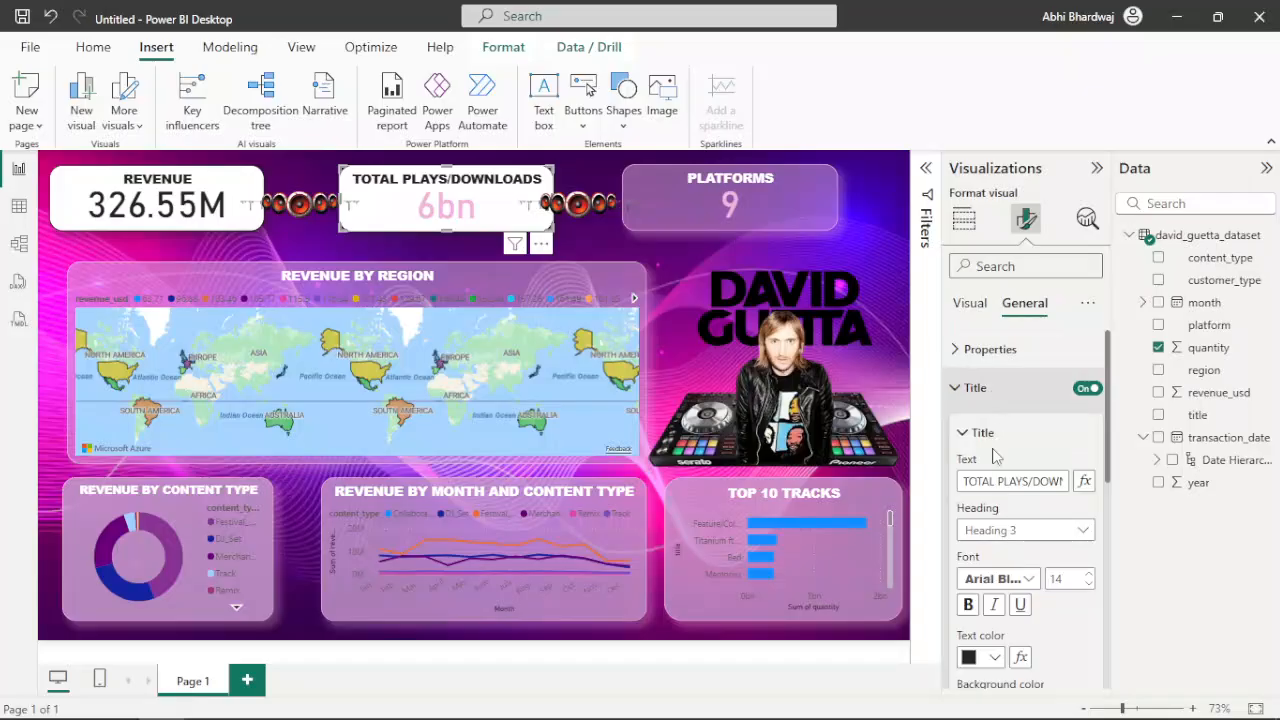
click(985, 657)
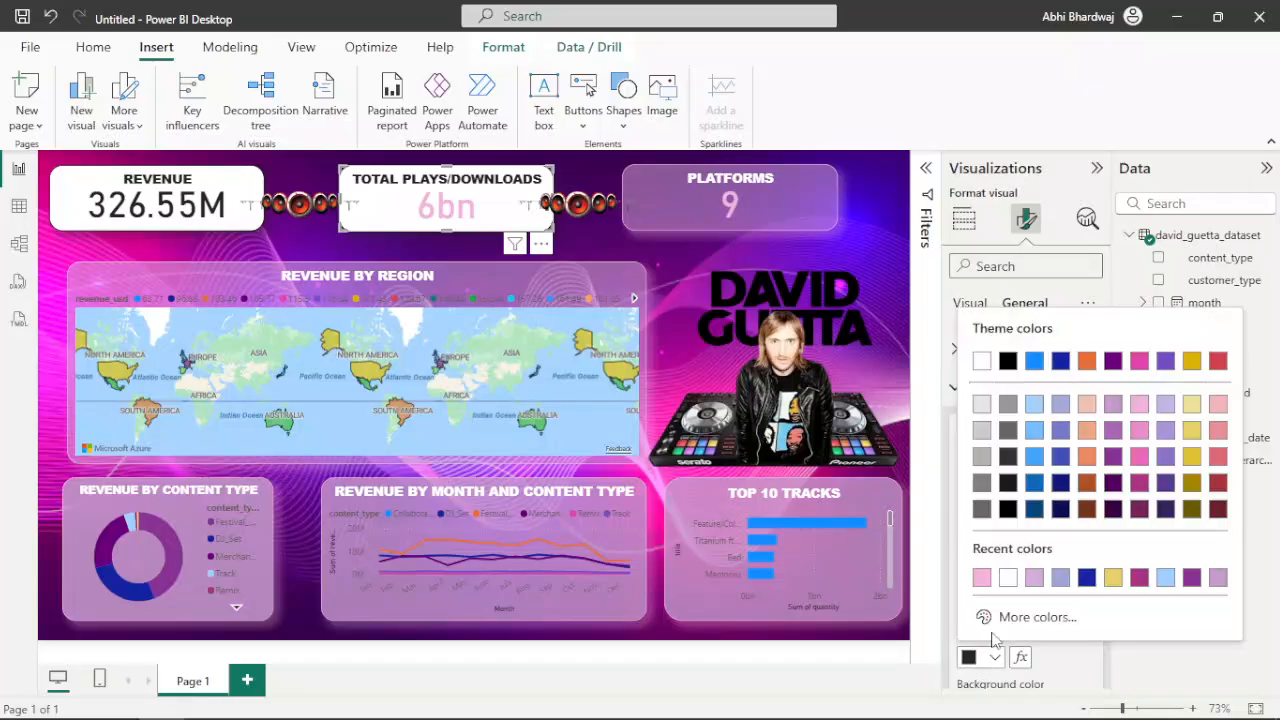
click(1090, 662)
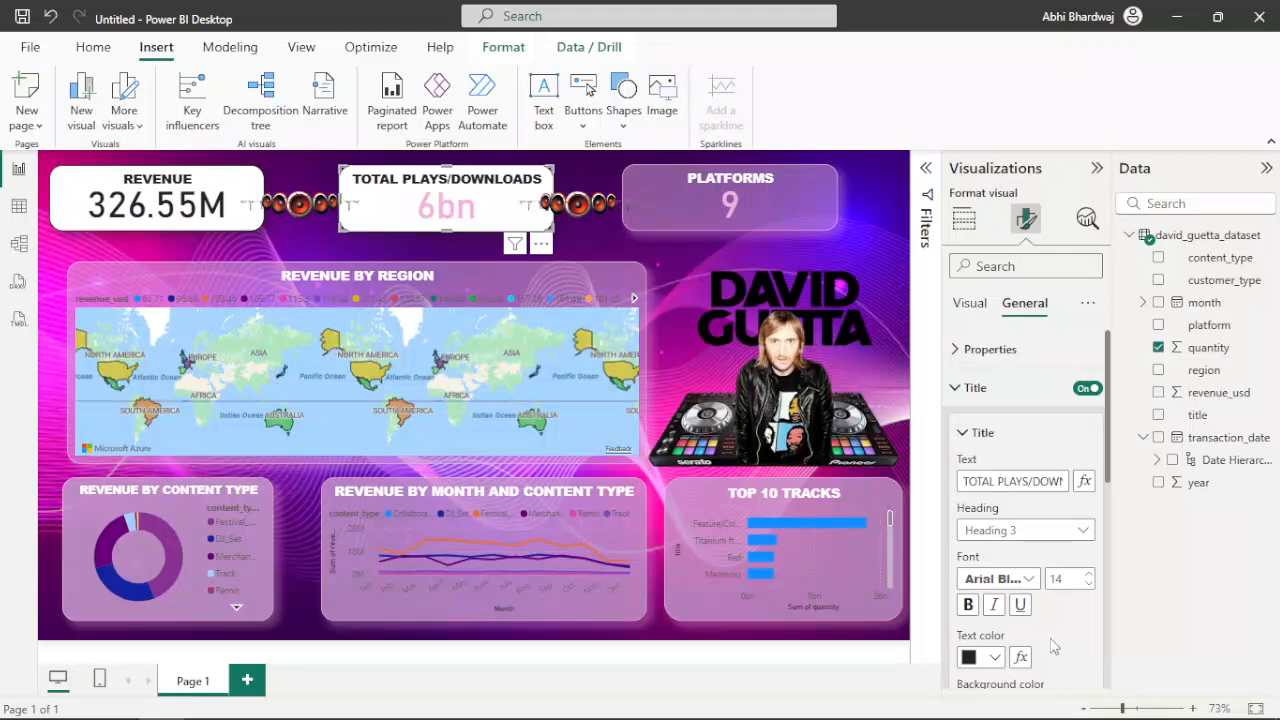
click(993, 657)
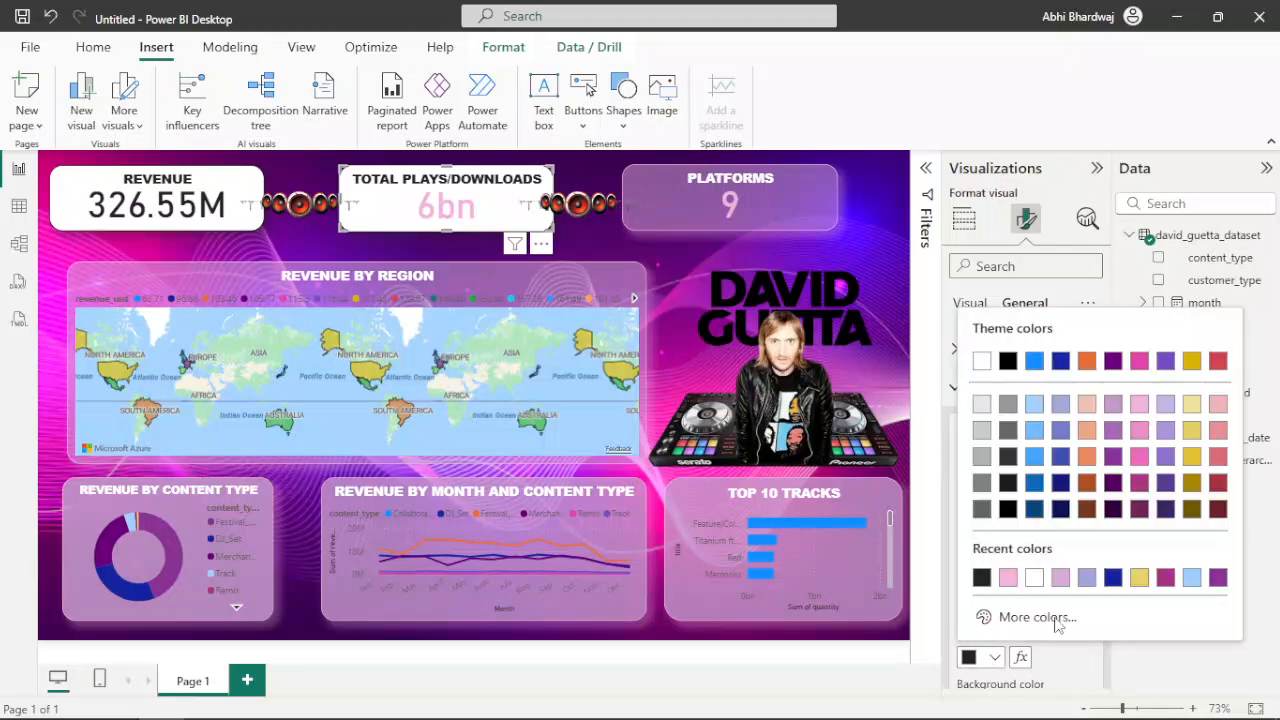
click(1034, 577)
Try a light purple title background on the Total Plays/Downloads card, and undo it
scroll(1010, 542, down, 3)
scroll(1010, 542, down, 1)
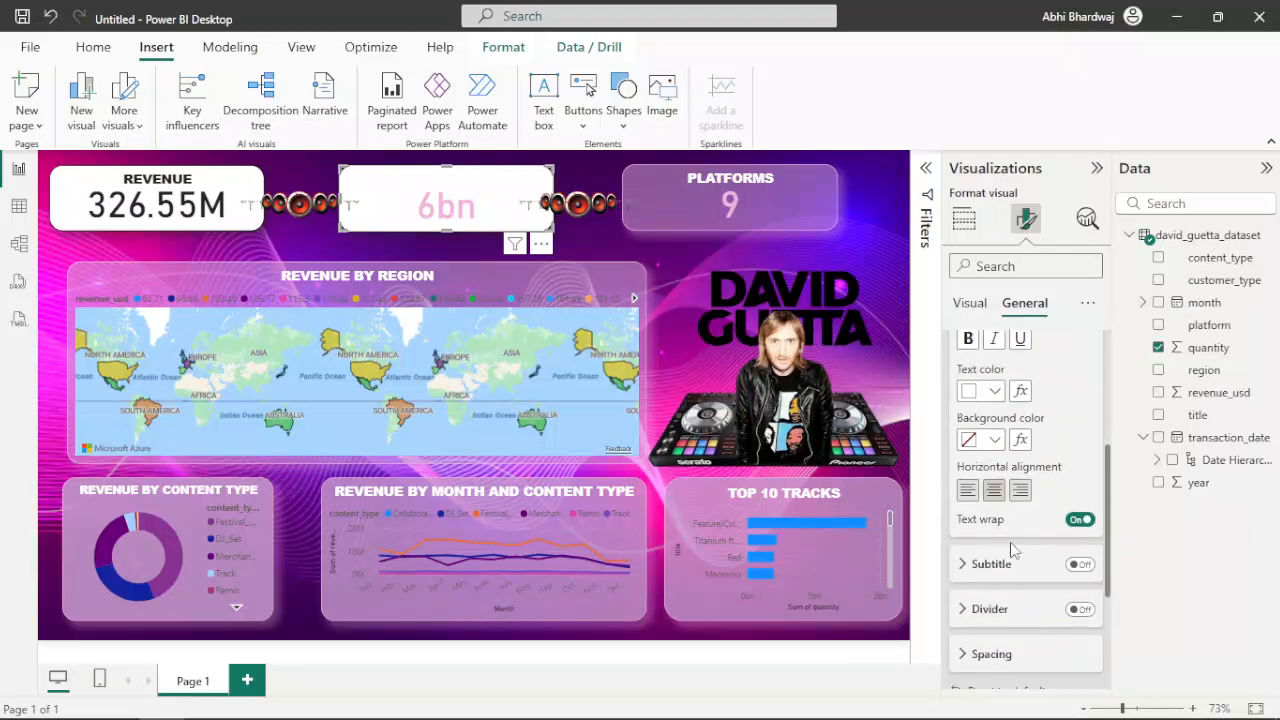
scroll(1008, 543, down, 2)
scroll(1008, 543, up, 4)
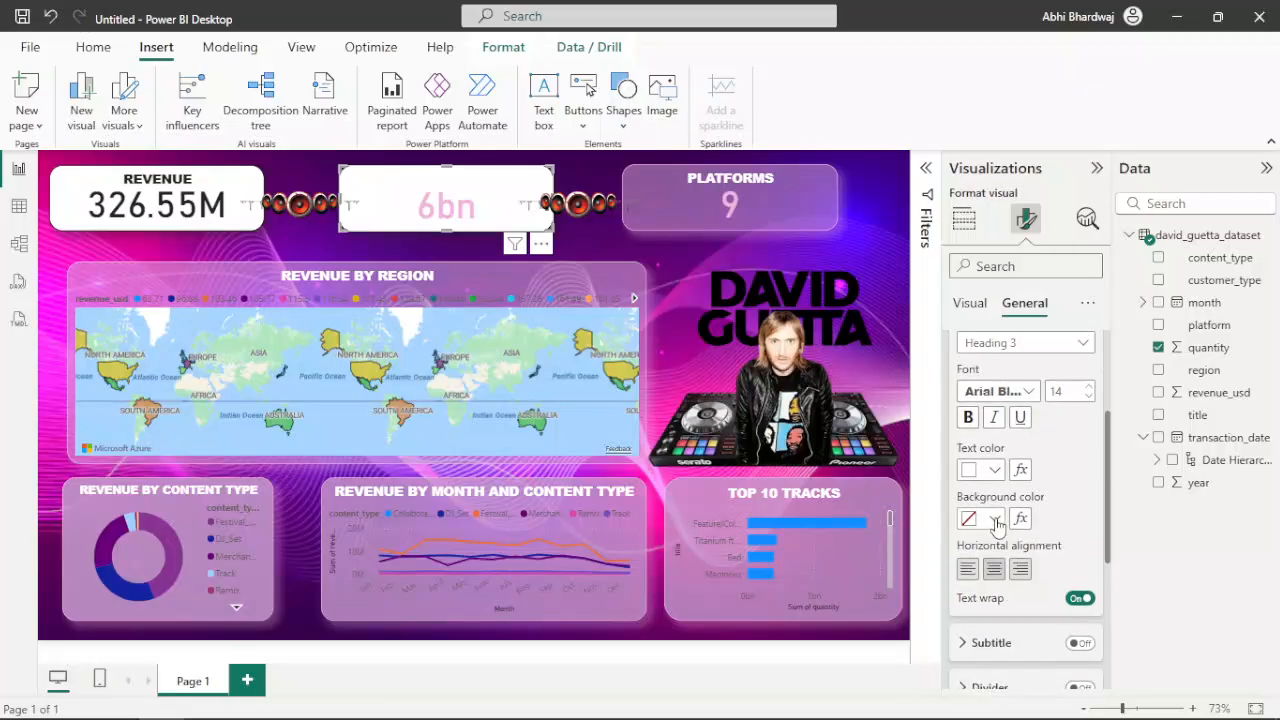
click(995, 520)
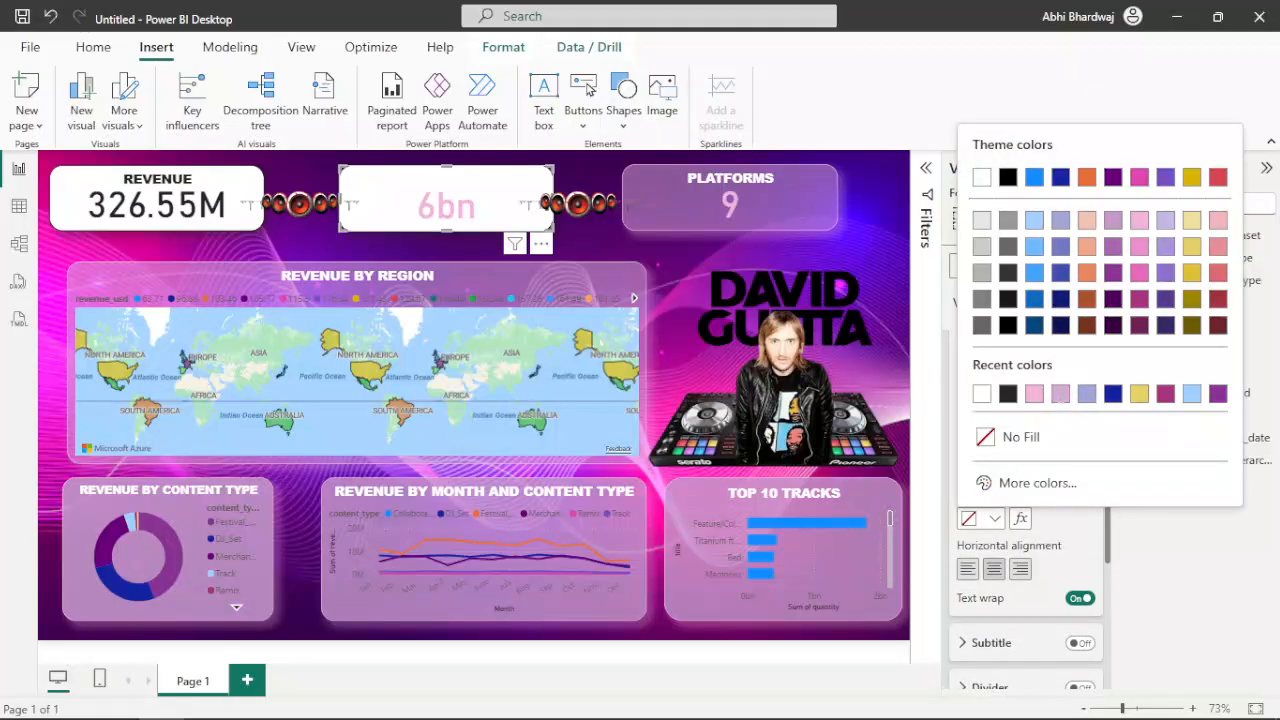
click(1060, 393)
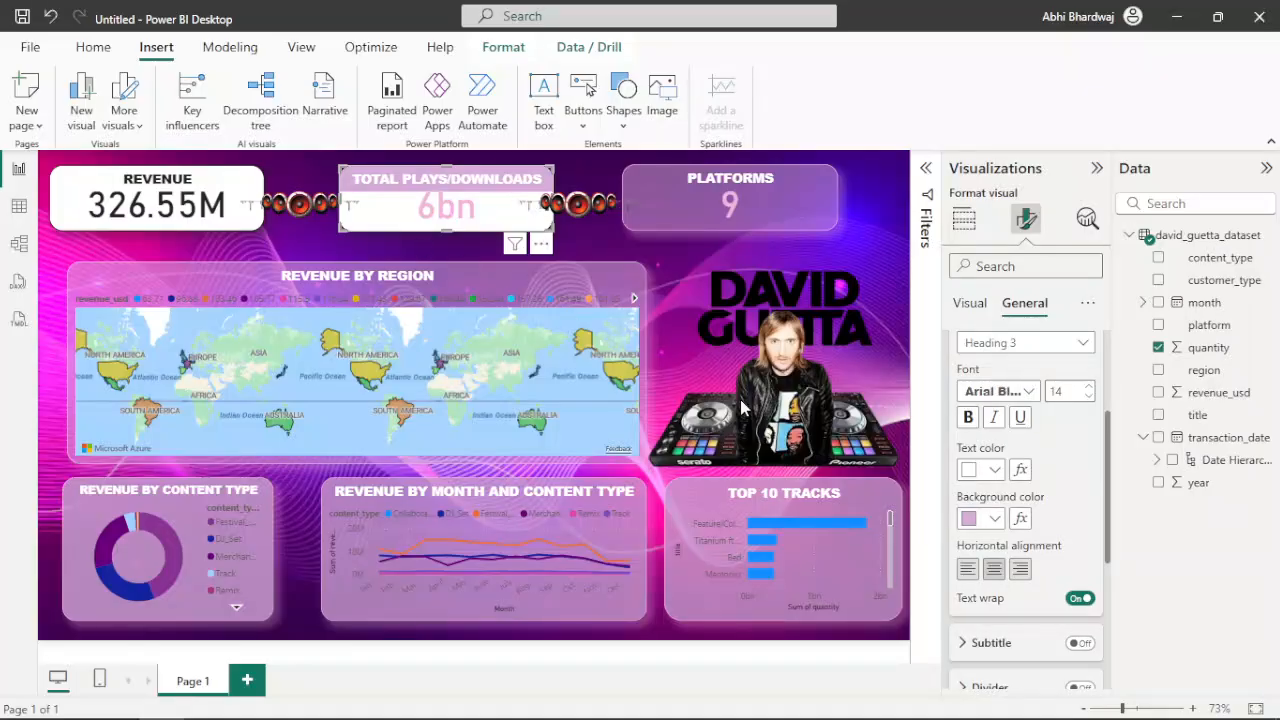
key(ctrl+z)
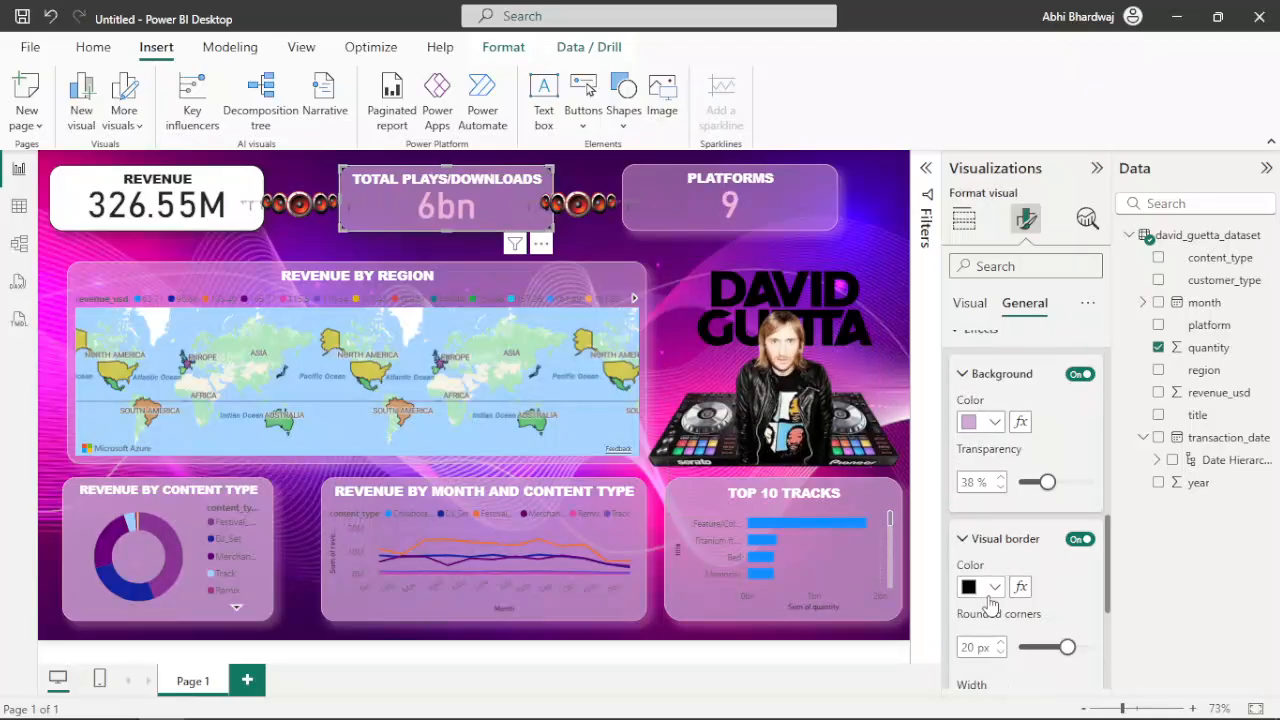
Set the visual border and shadow colours of the Total Plays/Downloads card to light pink
click(990, 588)
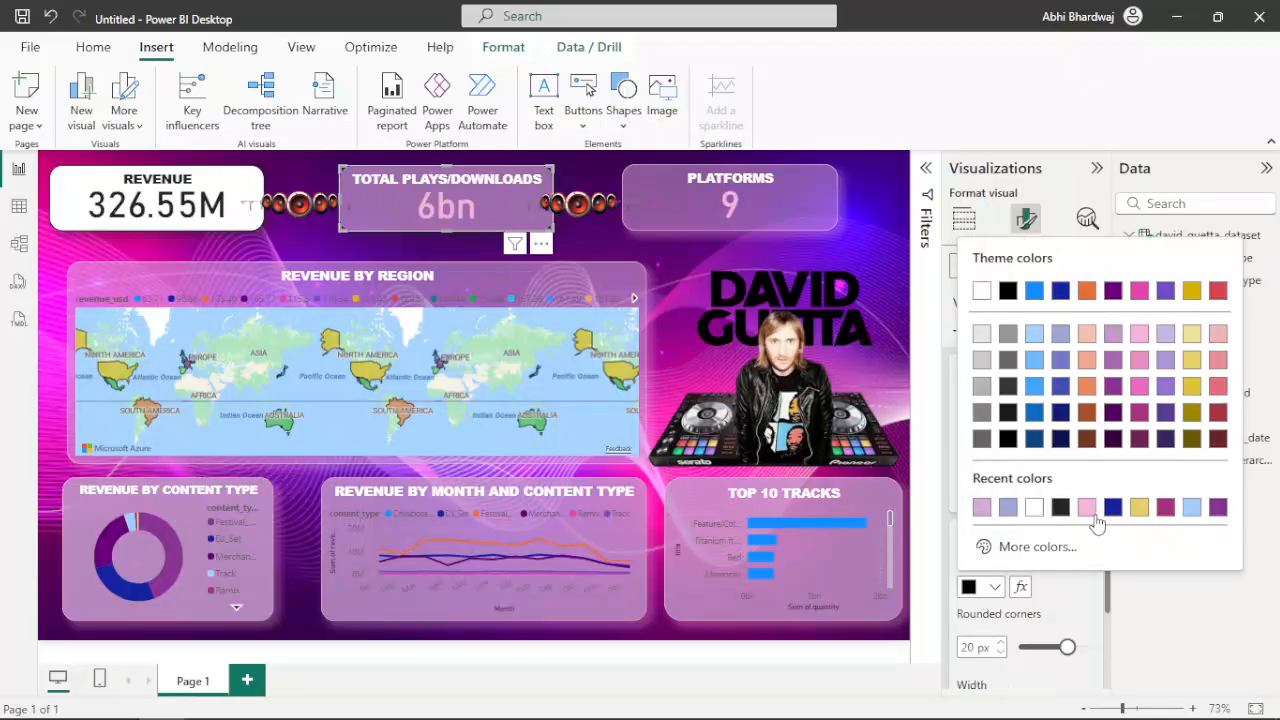
scroll(1050, 614, down, 3)
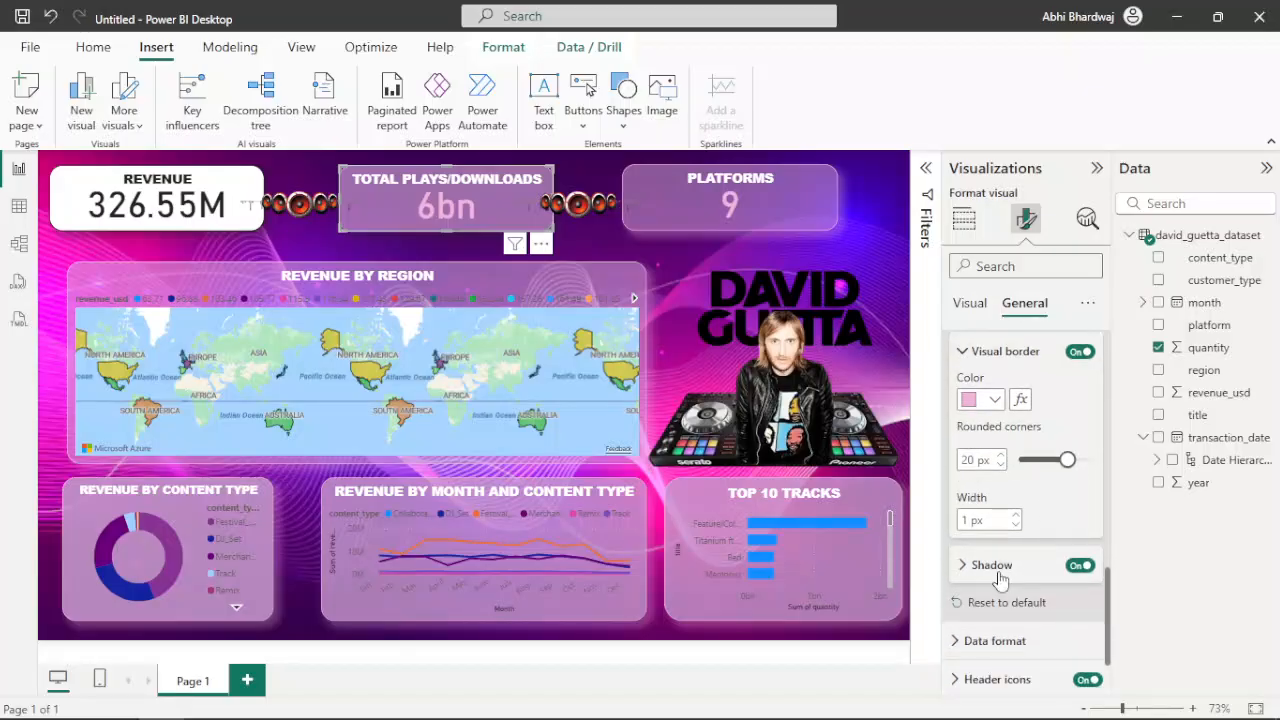
click(999, 573)
click(994, 613)
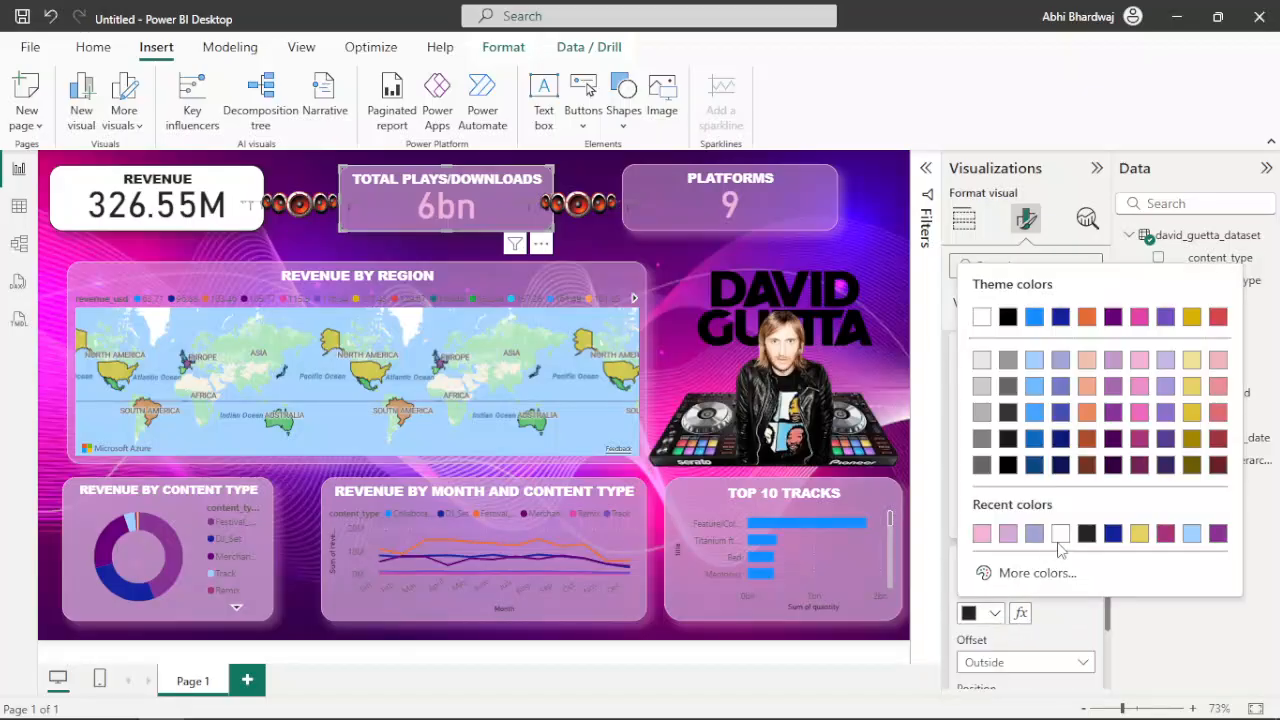
click(982, 537)
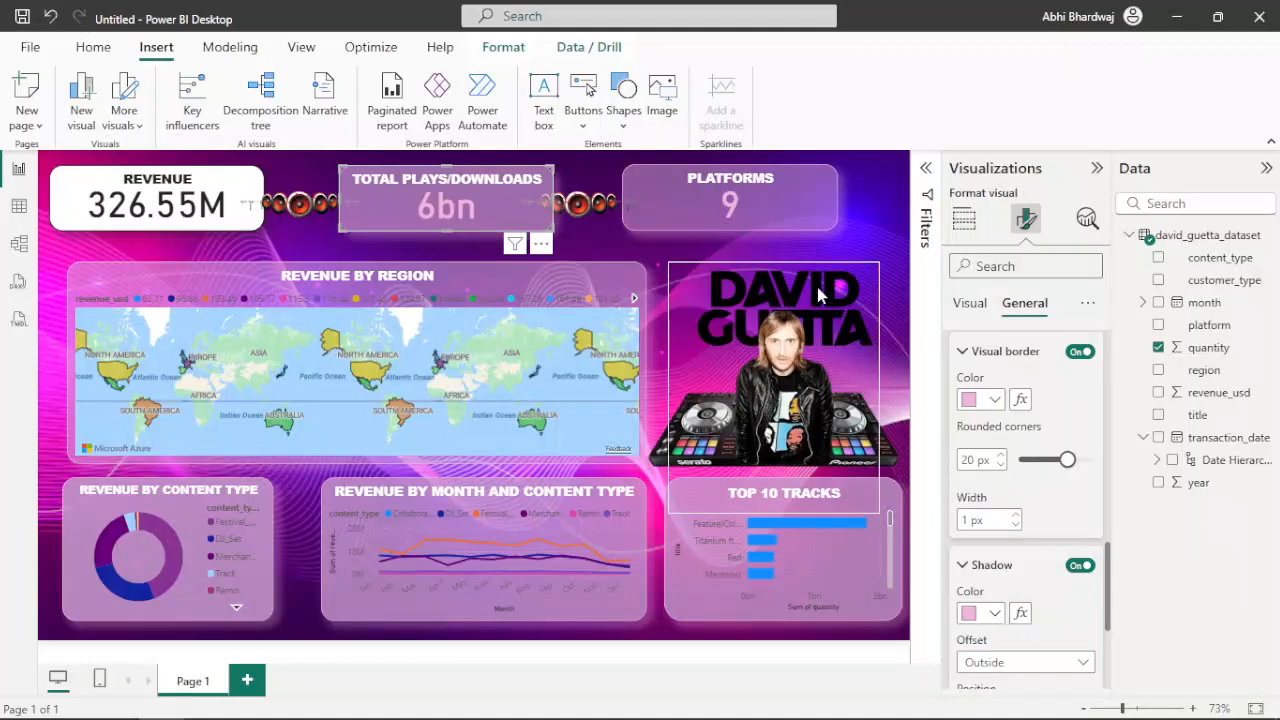
click(390, 245)
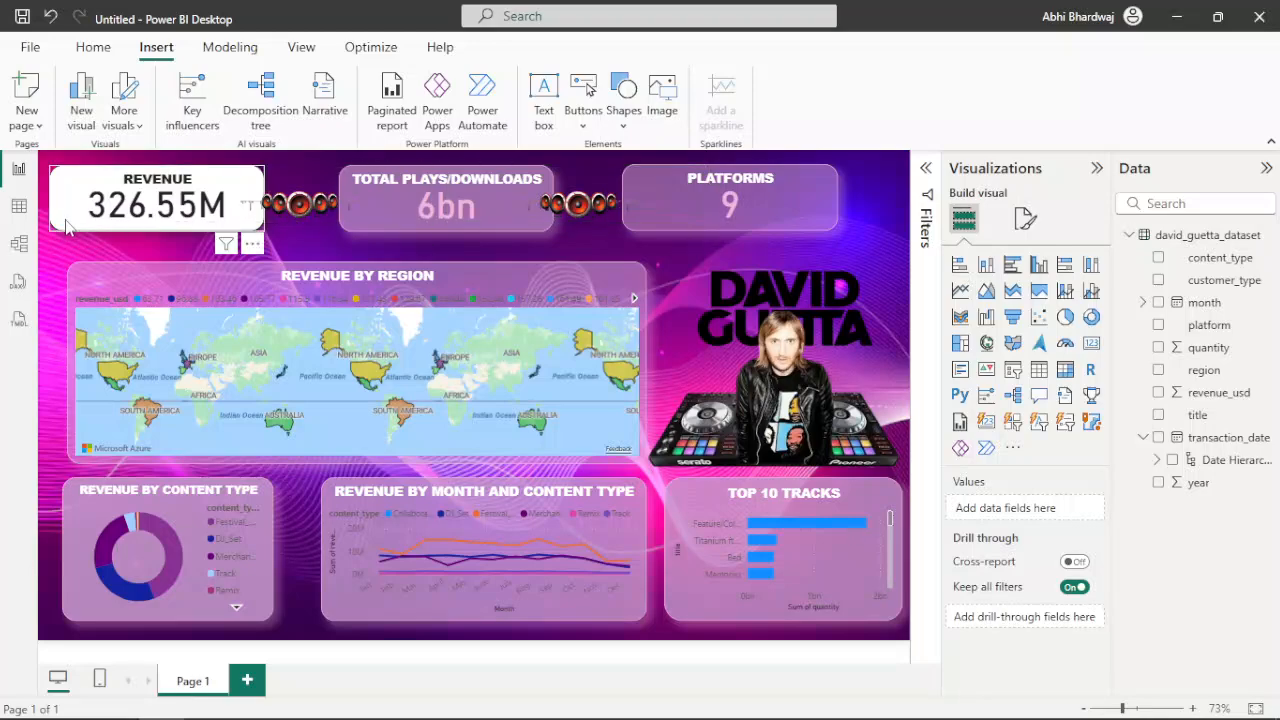
Set the callout value colour of the Revenue card to light pink
click(203, 227)
click(1026, 218)
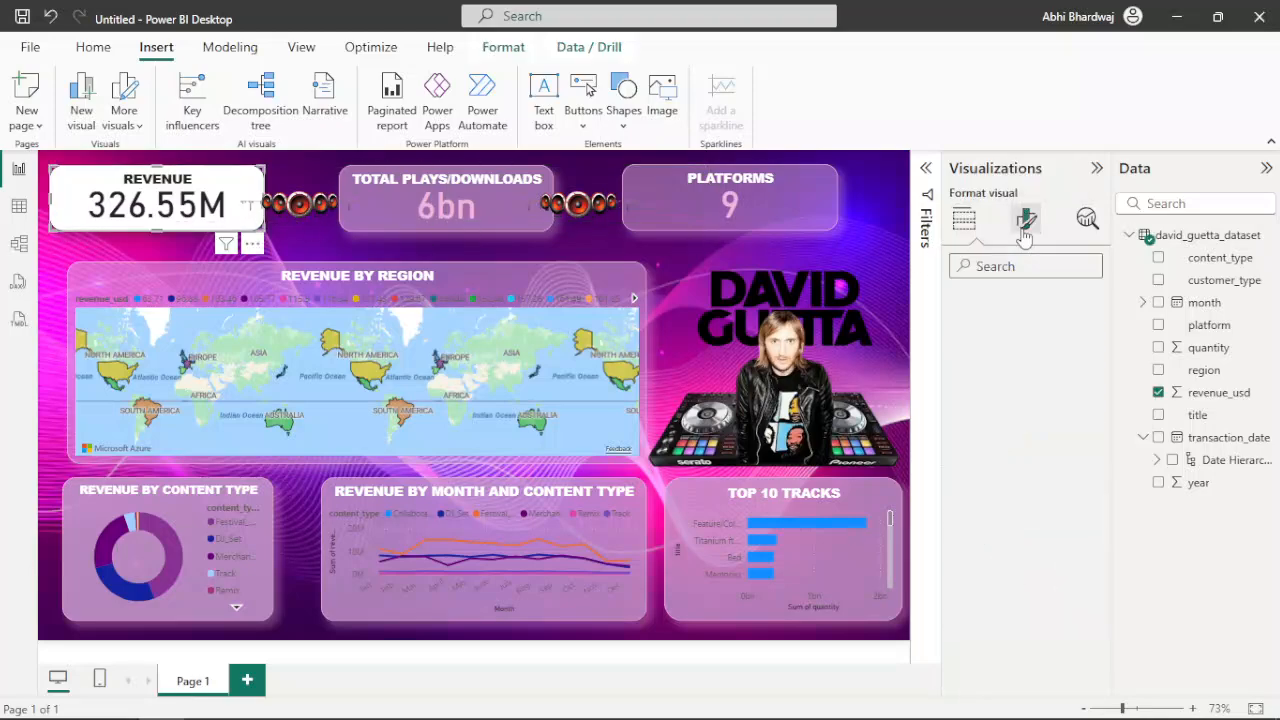
click(1030, 305)
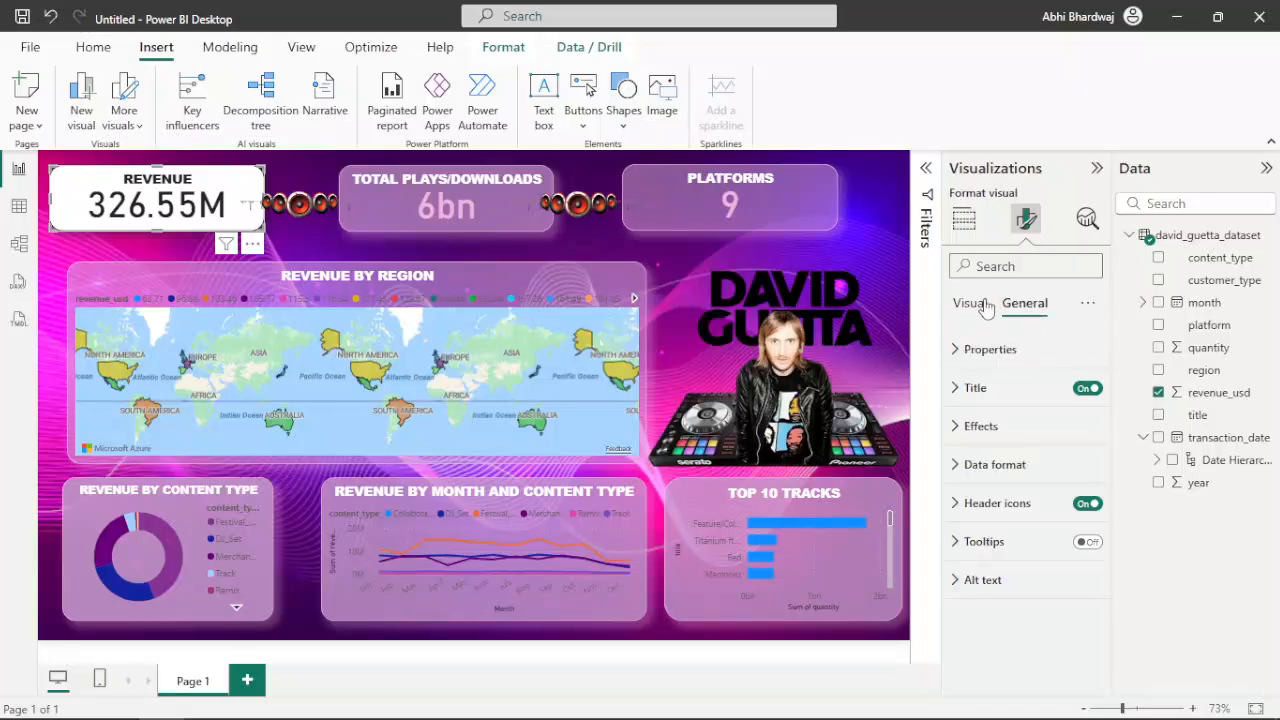
click(969, 305)
click(960, 349)
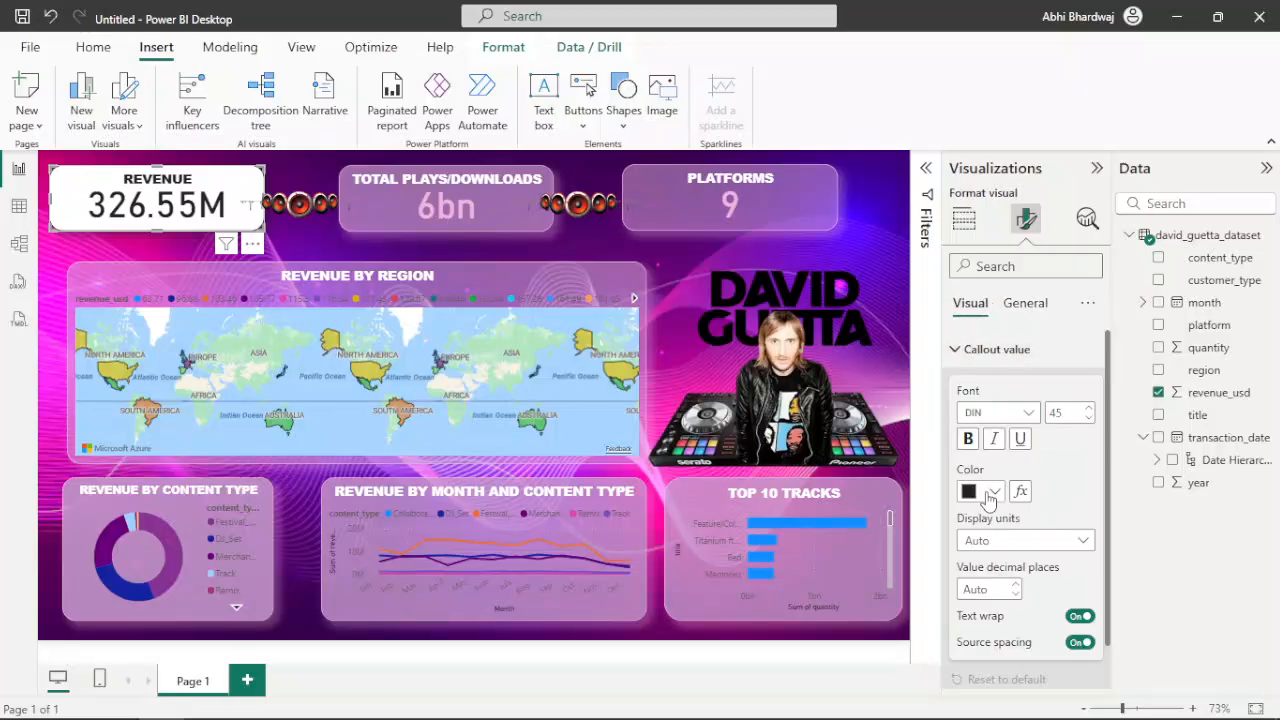
click(990, 493)
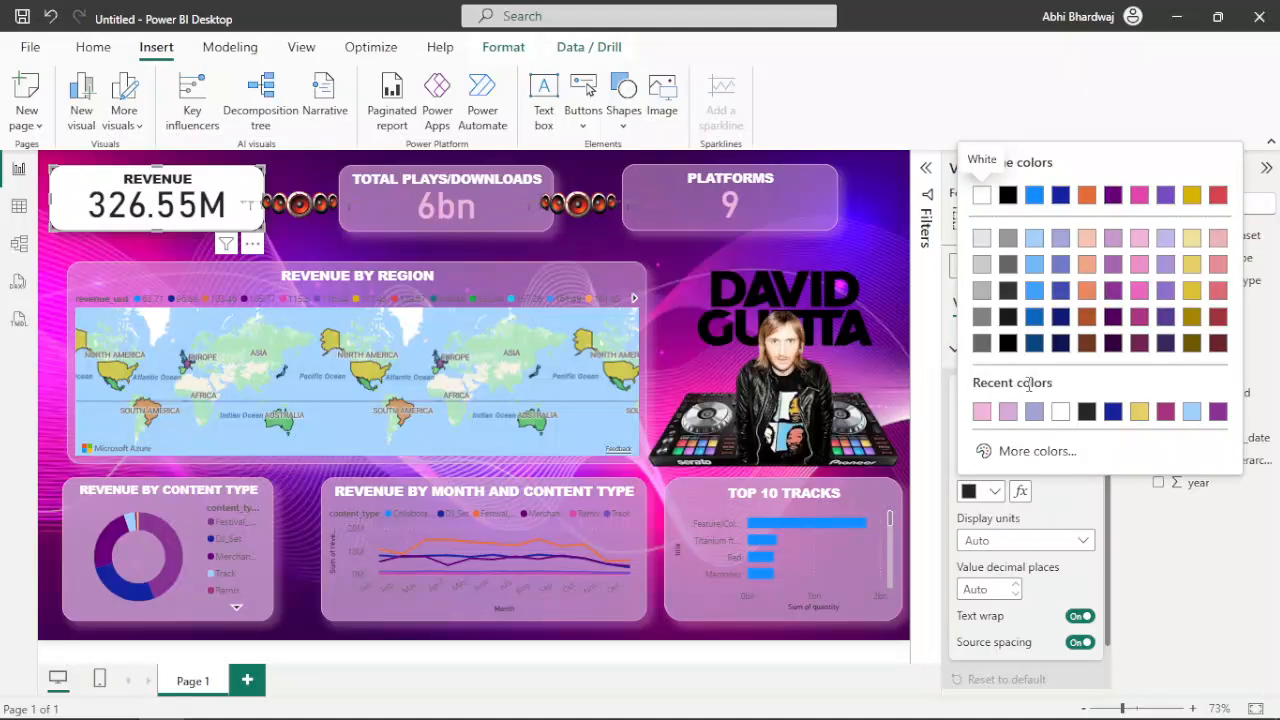
click(983, 412)
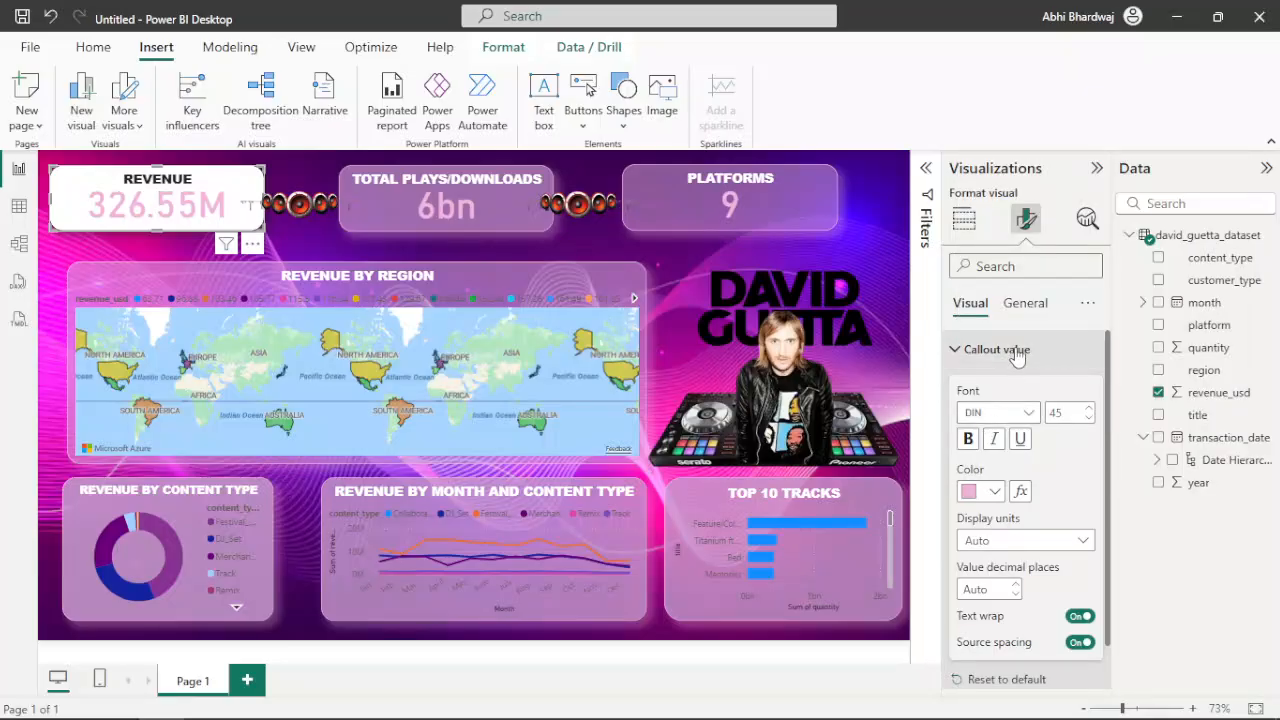
Set the title text of the Revenue card to white
click(1024, 303)
click(980, 388)
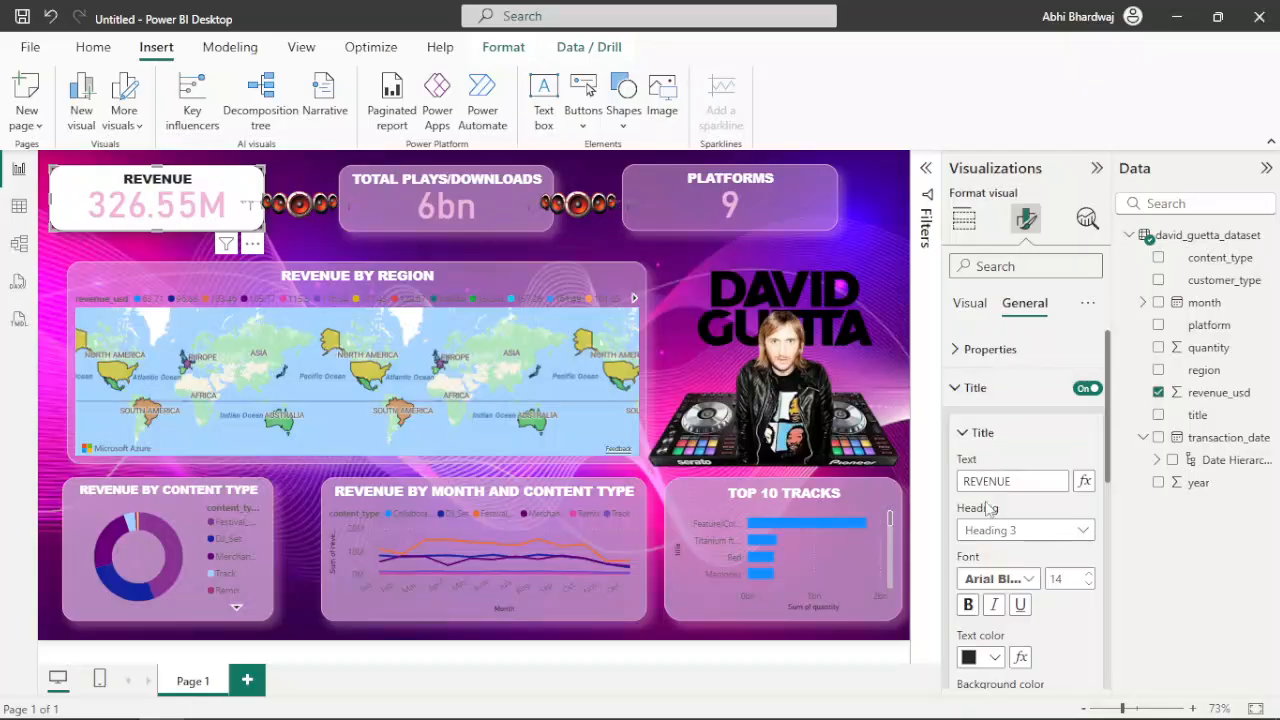
click(982, 662)
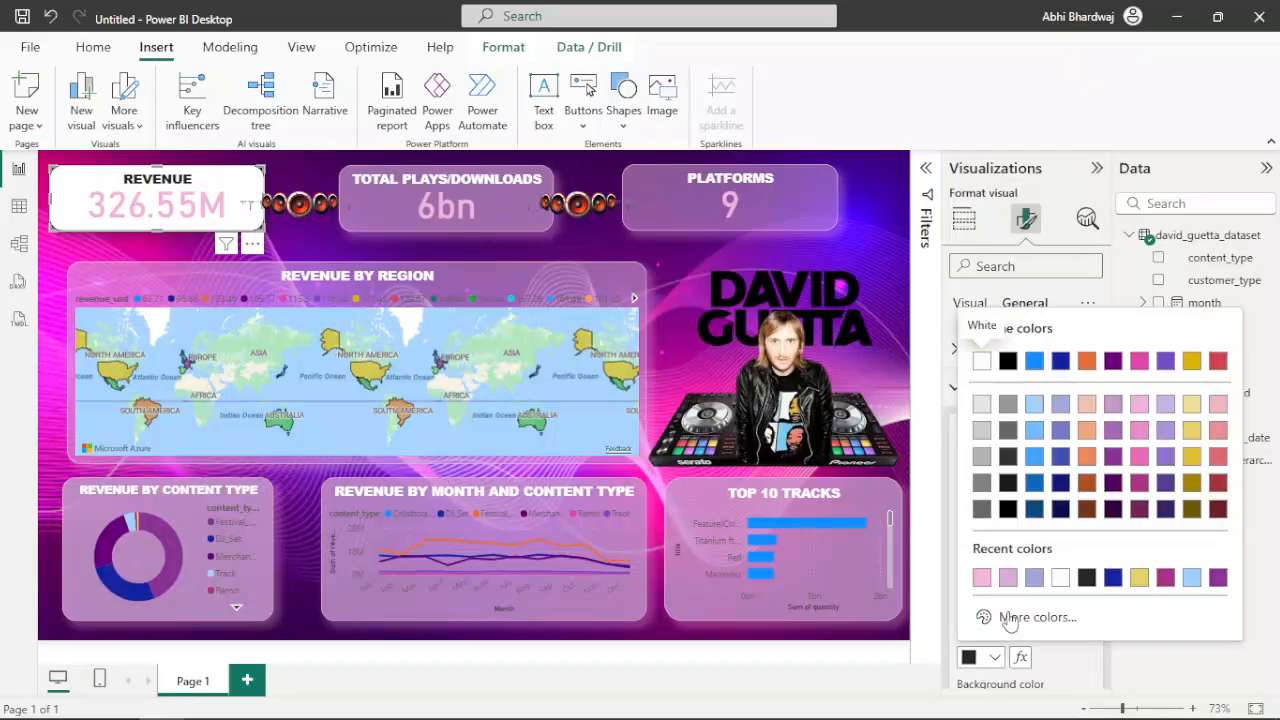
click(1060, 577)
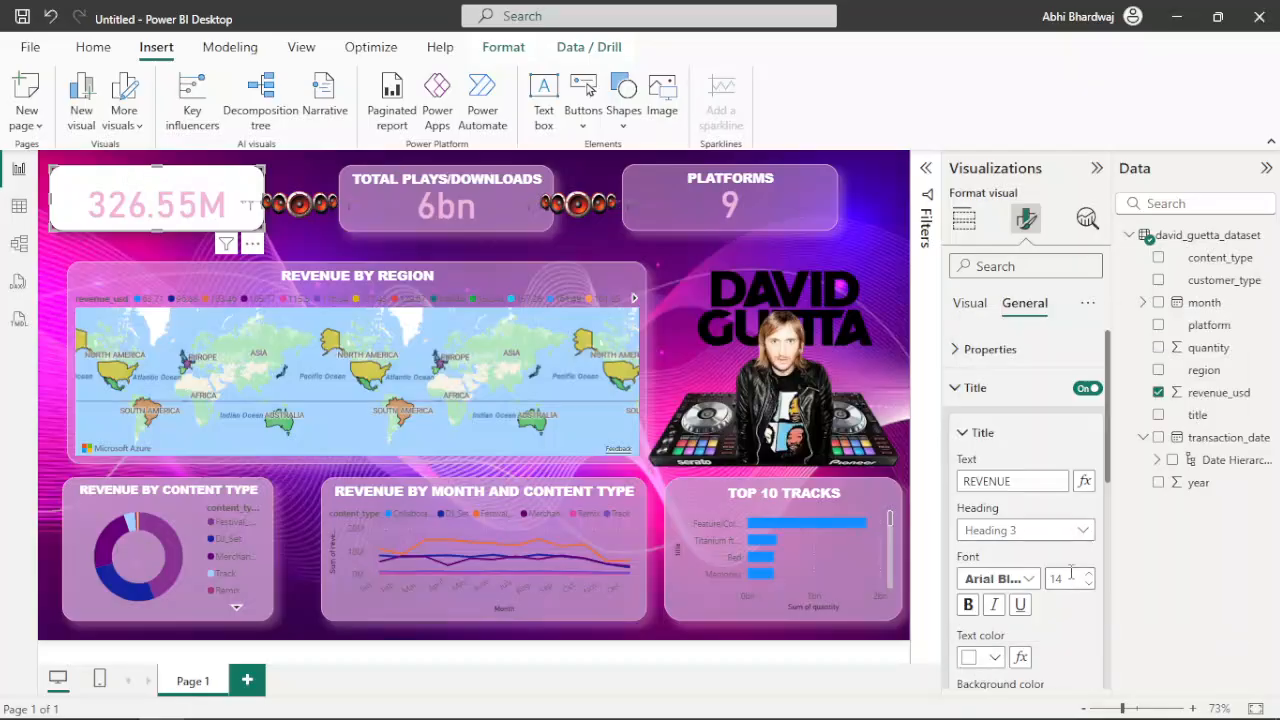
Set the background effect colour of the Revenue card to light periwinkle
scroll(975, 468, down, 3)
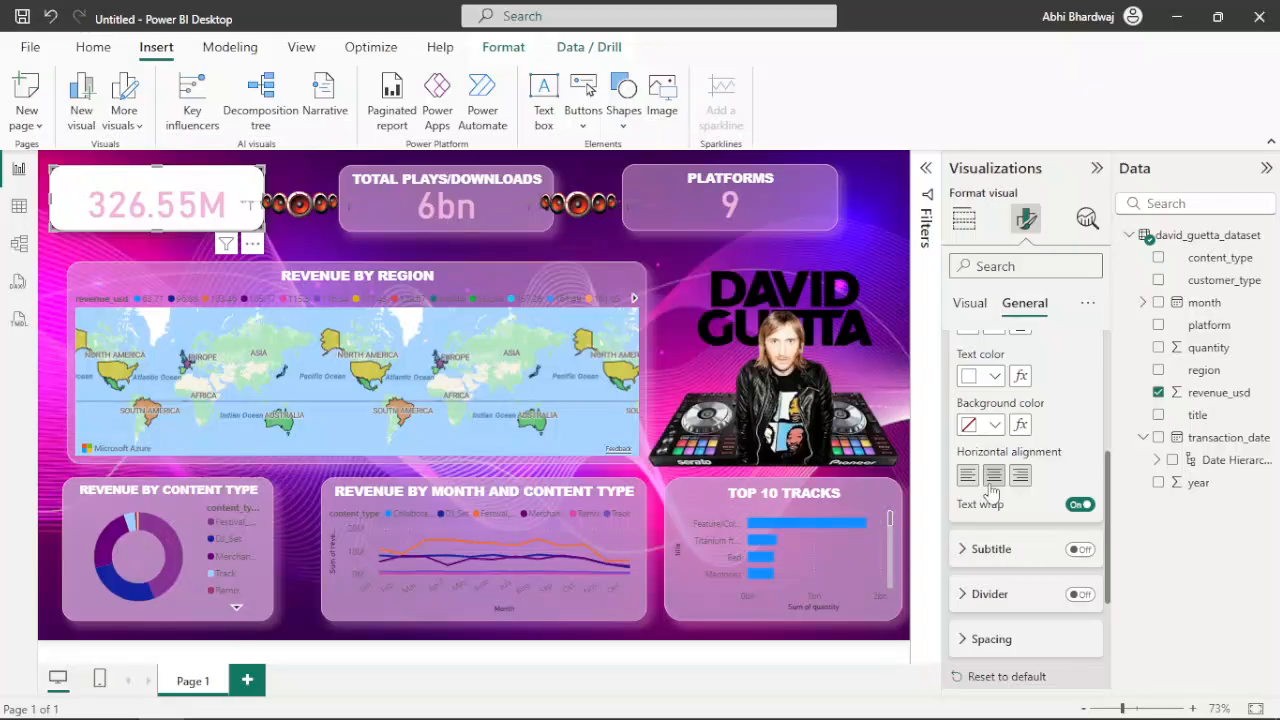
scroll(990, 495, down, 3)
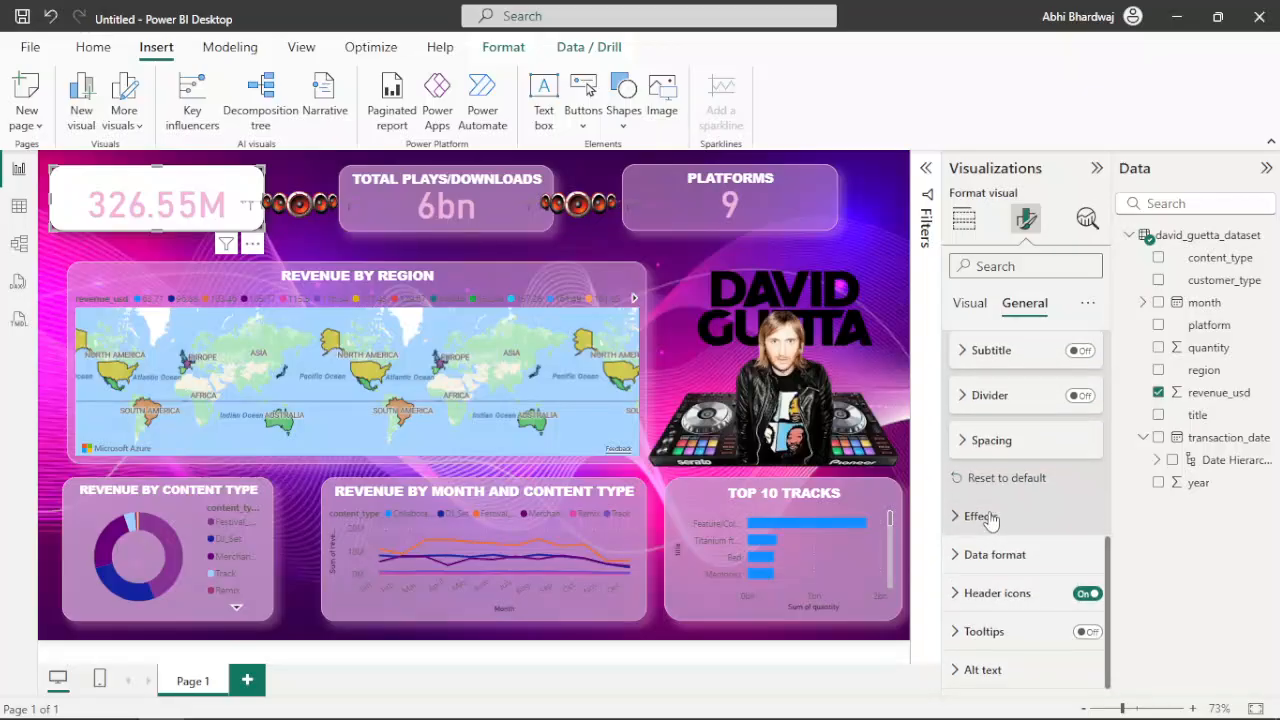
click(988, 524)
scroll(990, 548, down, 2)
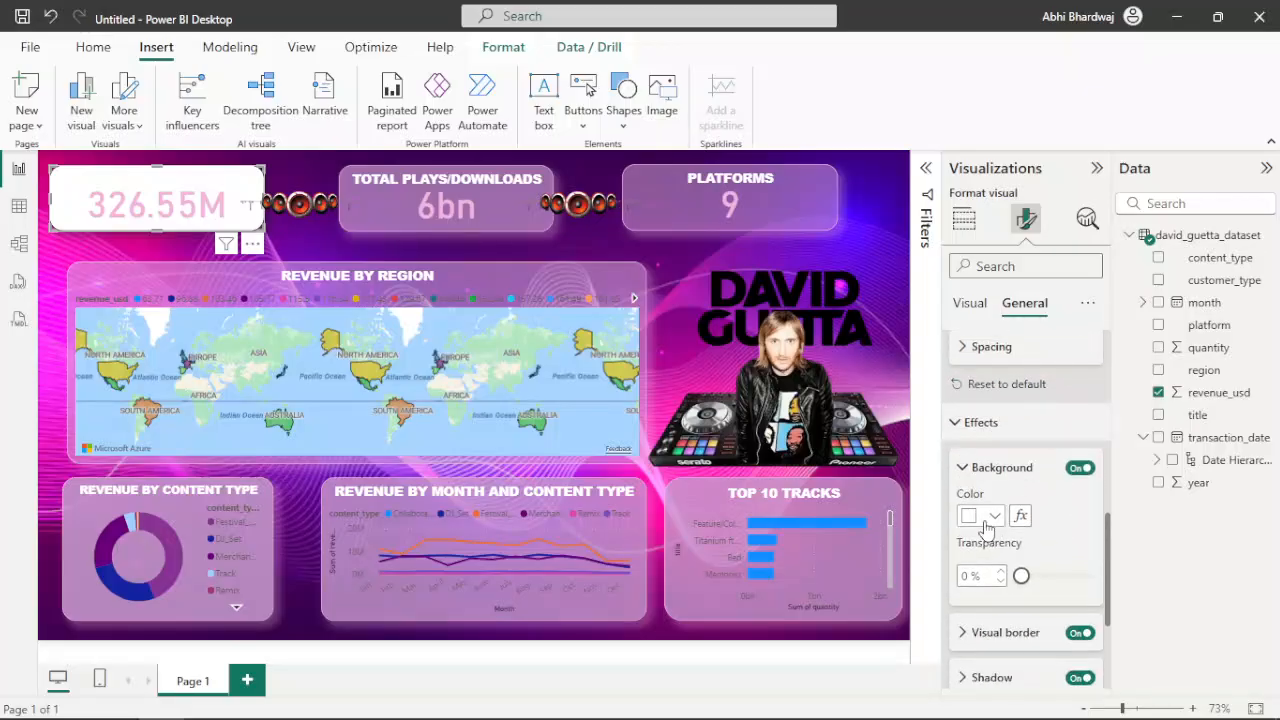
click(994, 516)
click(1060, 436)
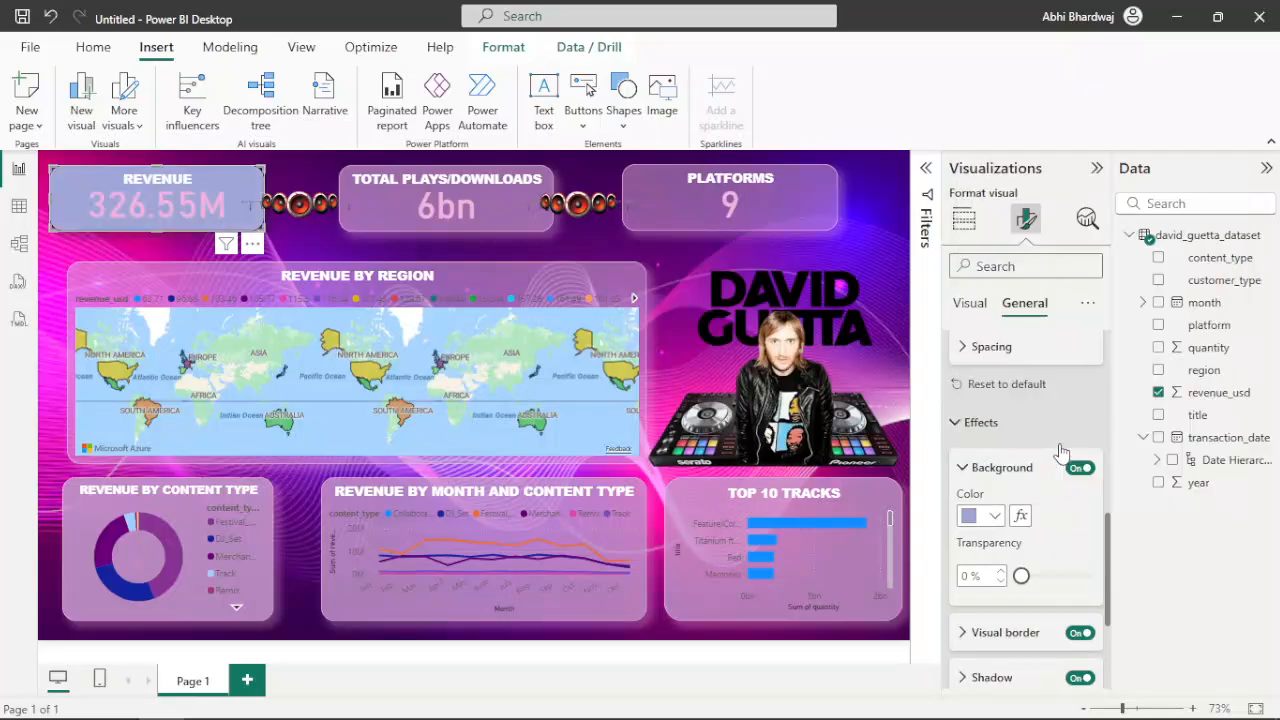
Set the Revenue card's background colour to light purple with 41% transparency
click(994, 516)
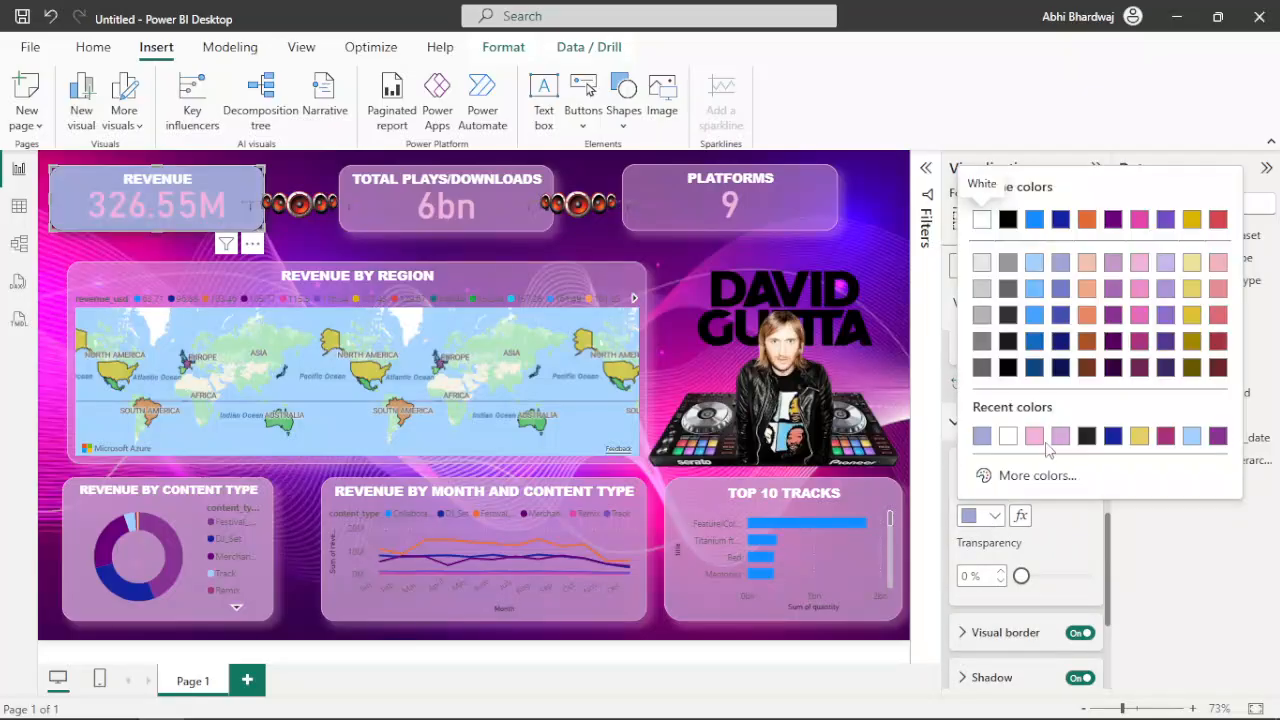
click(982, 446)
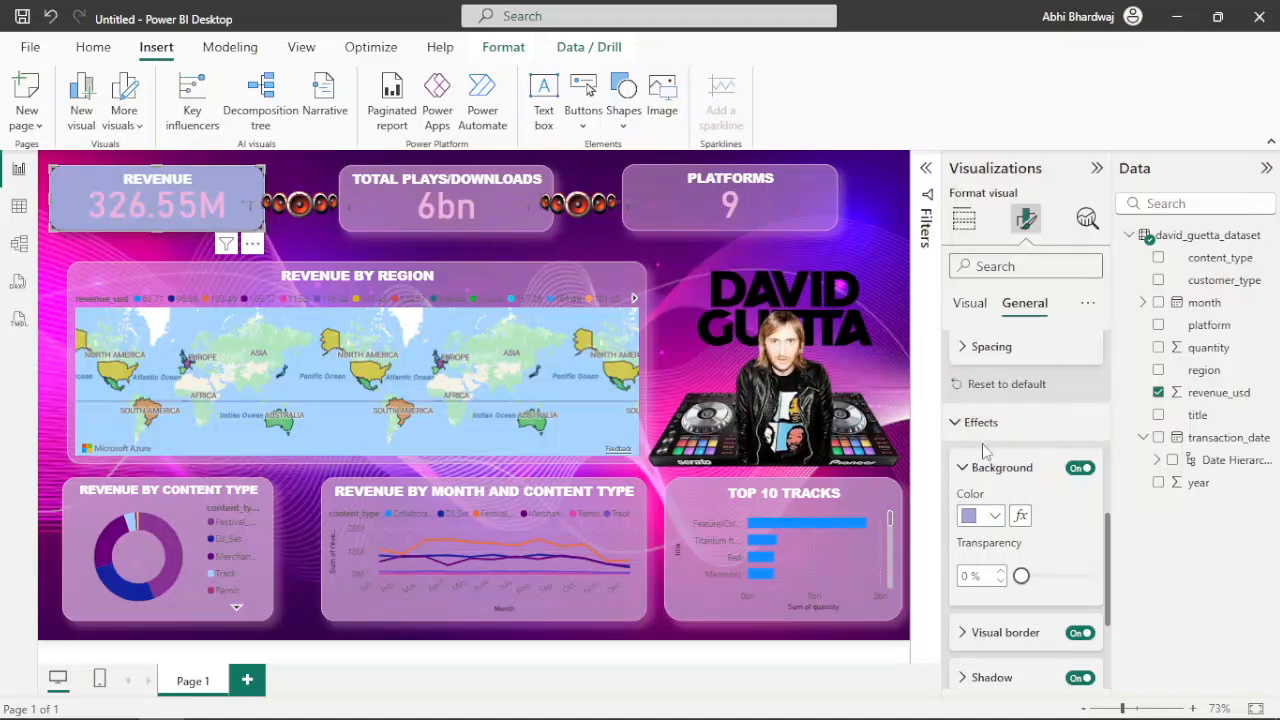
click(992, 516)
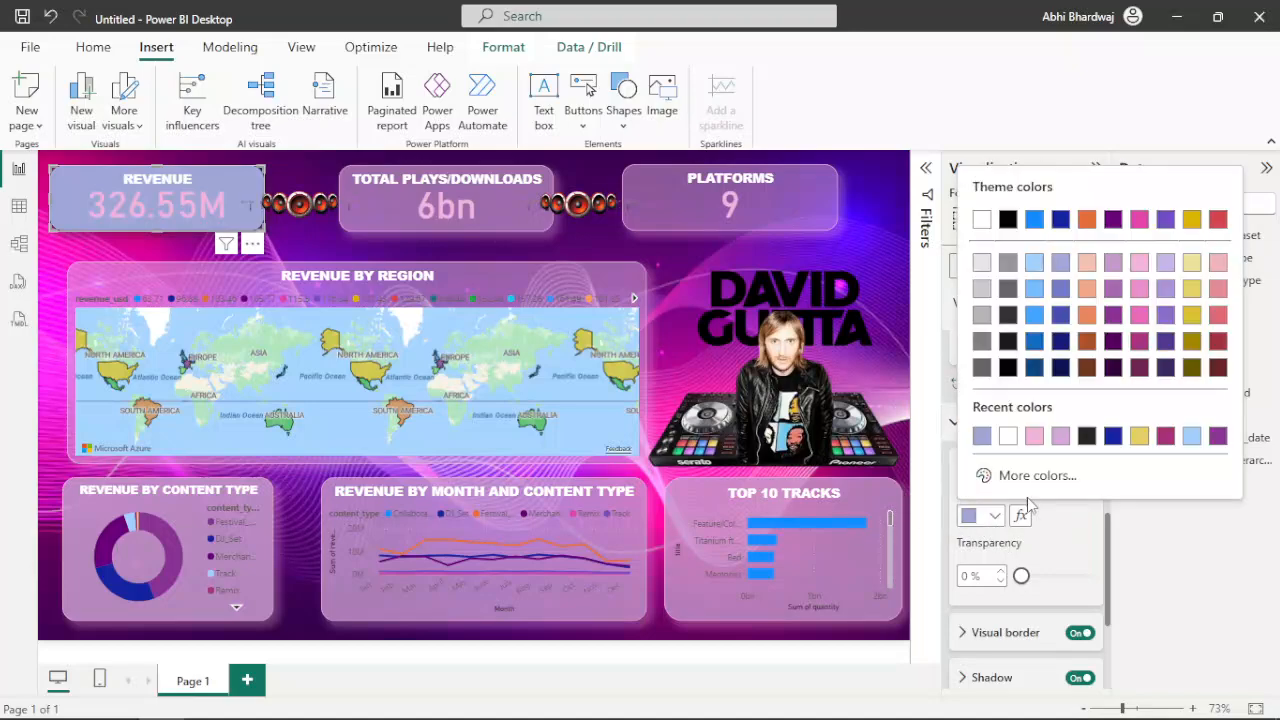
click(1059, 437)
mouse_move(1021, 576)
mouse_down()
mouse_move(1052, 580)
mouse_move(1036, 578)
mouse_up()
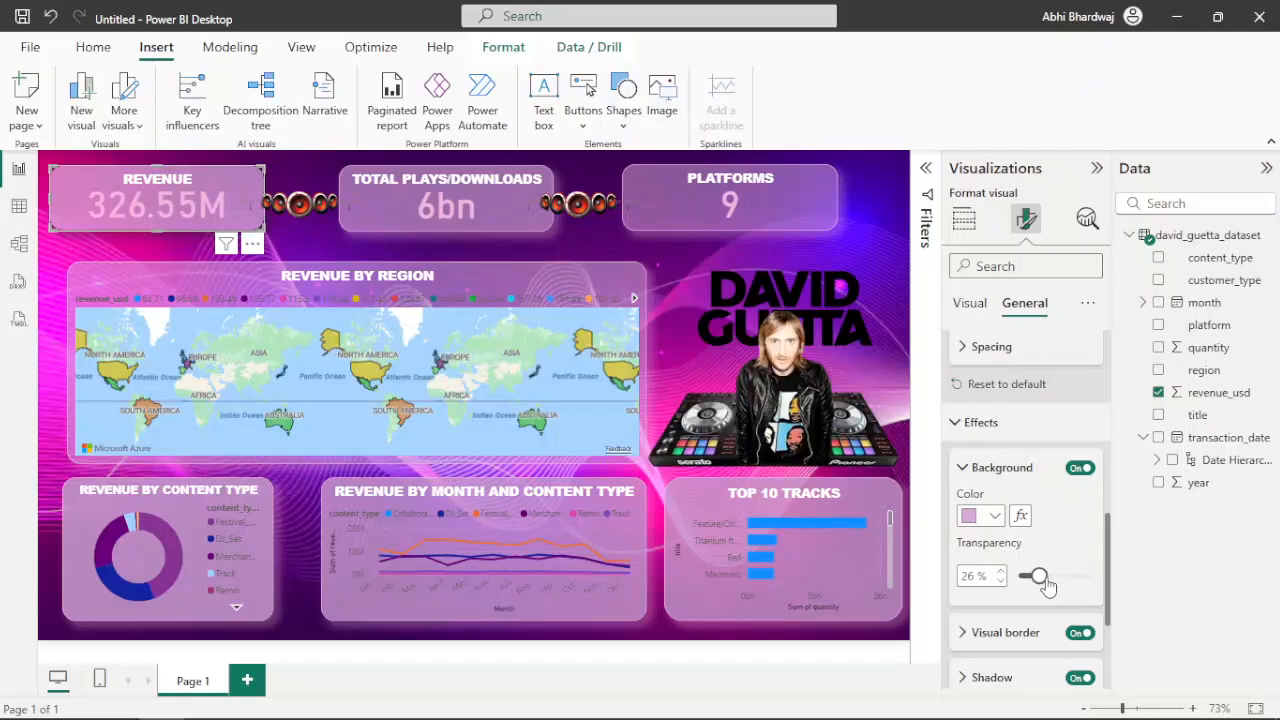
drag(1045, 582, 1051, 580)
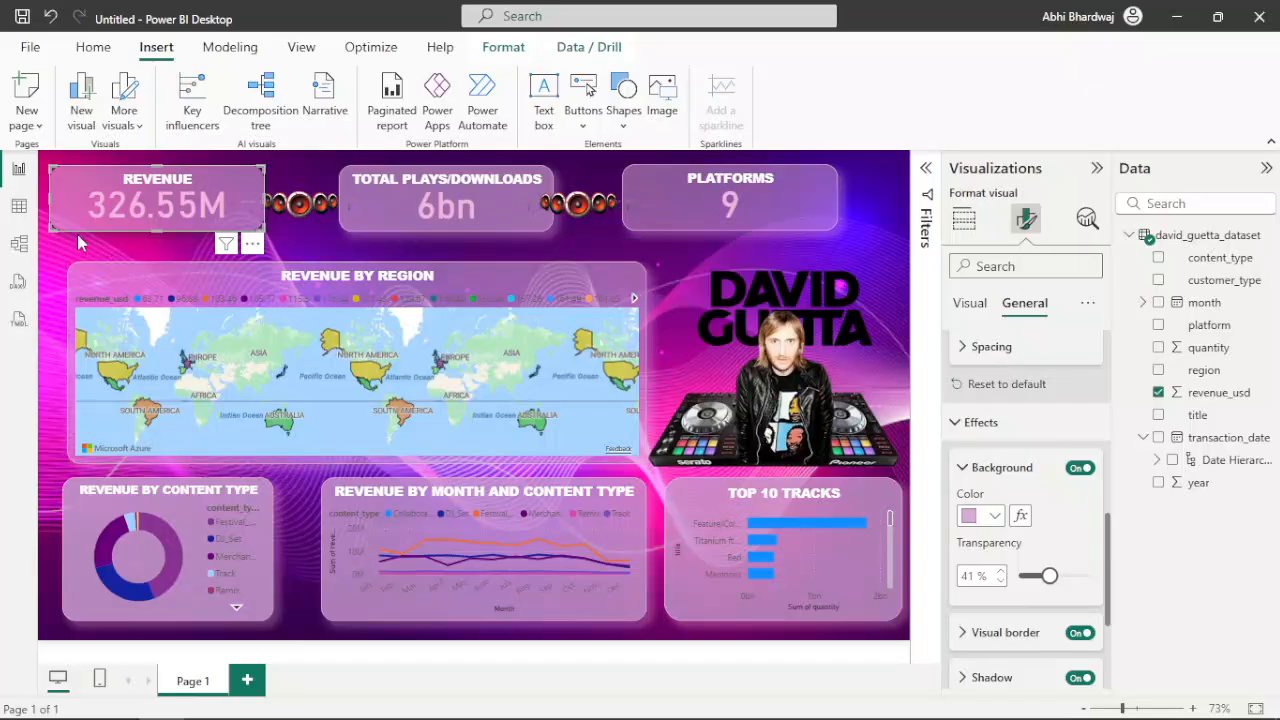
Set the visual border and shadow colours of the Revenue card to light pink
click(1000, 633)
click(993, 490)
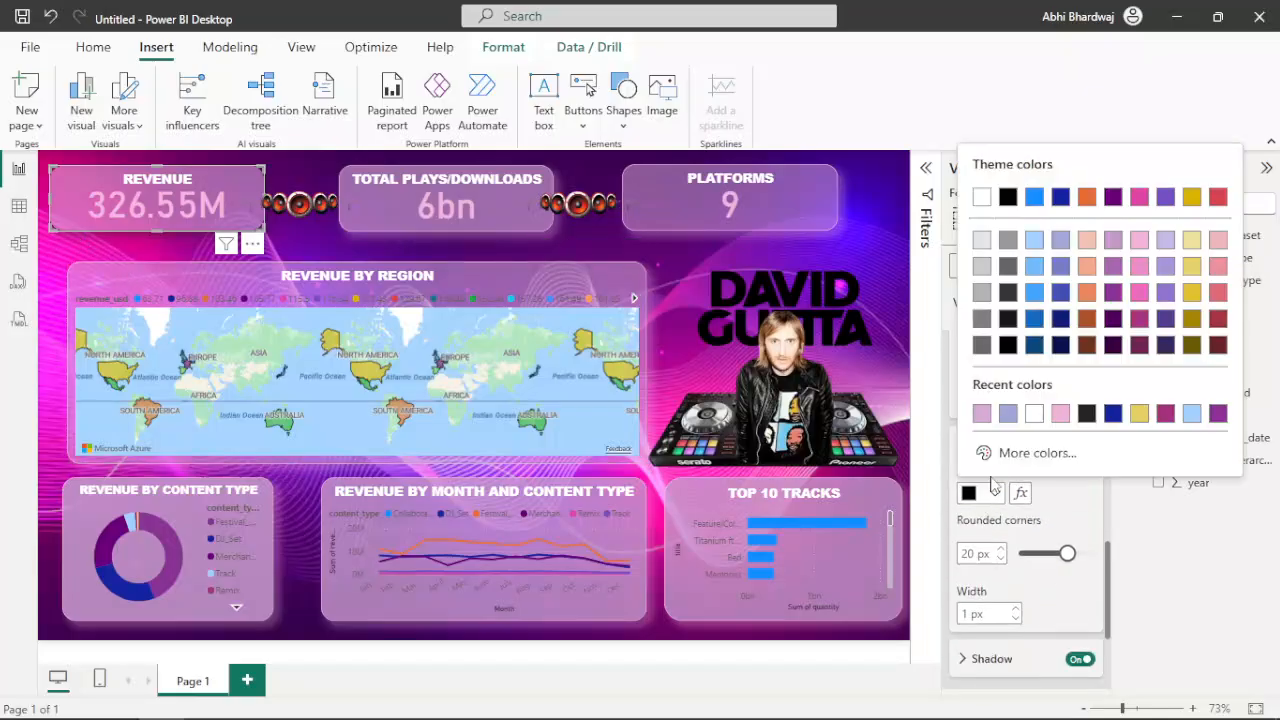
click(1061, 415)
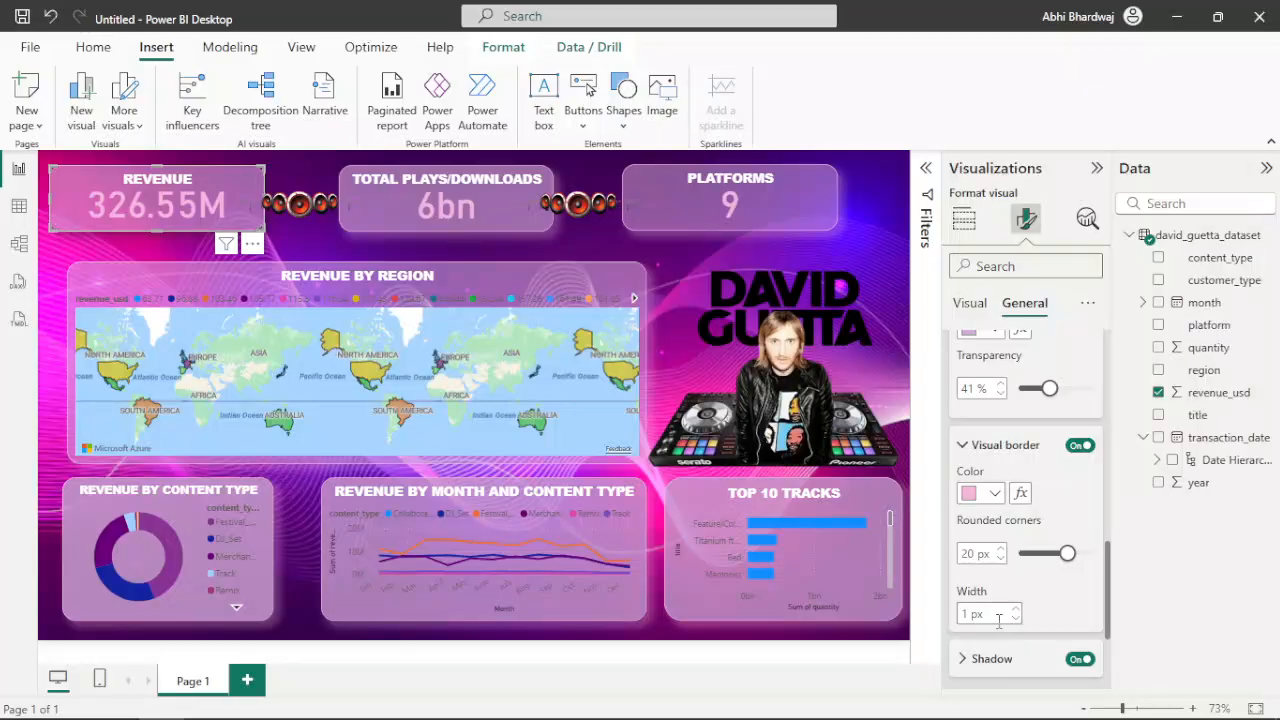
scroll(990, 594, down, 2)
click(988, 568)
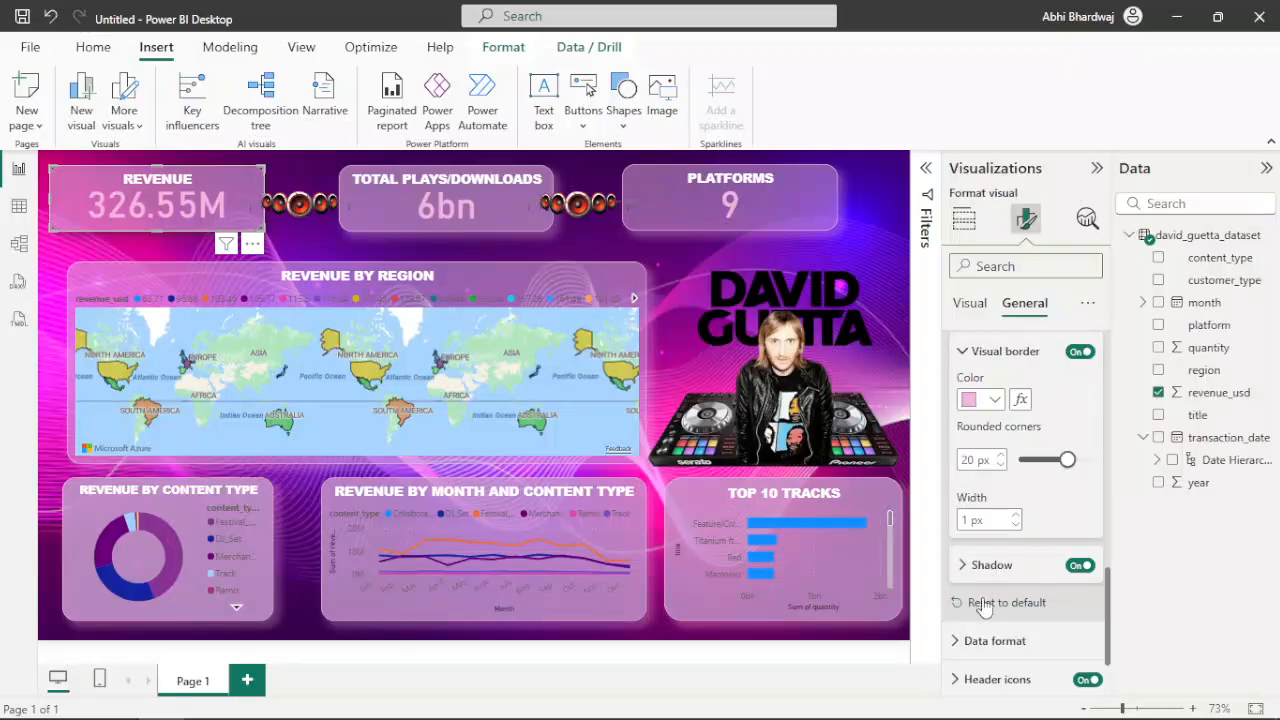
click(994, 614)
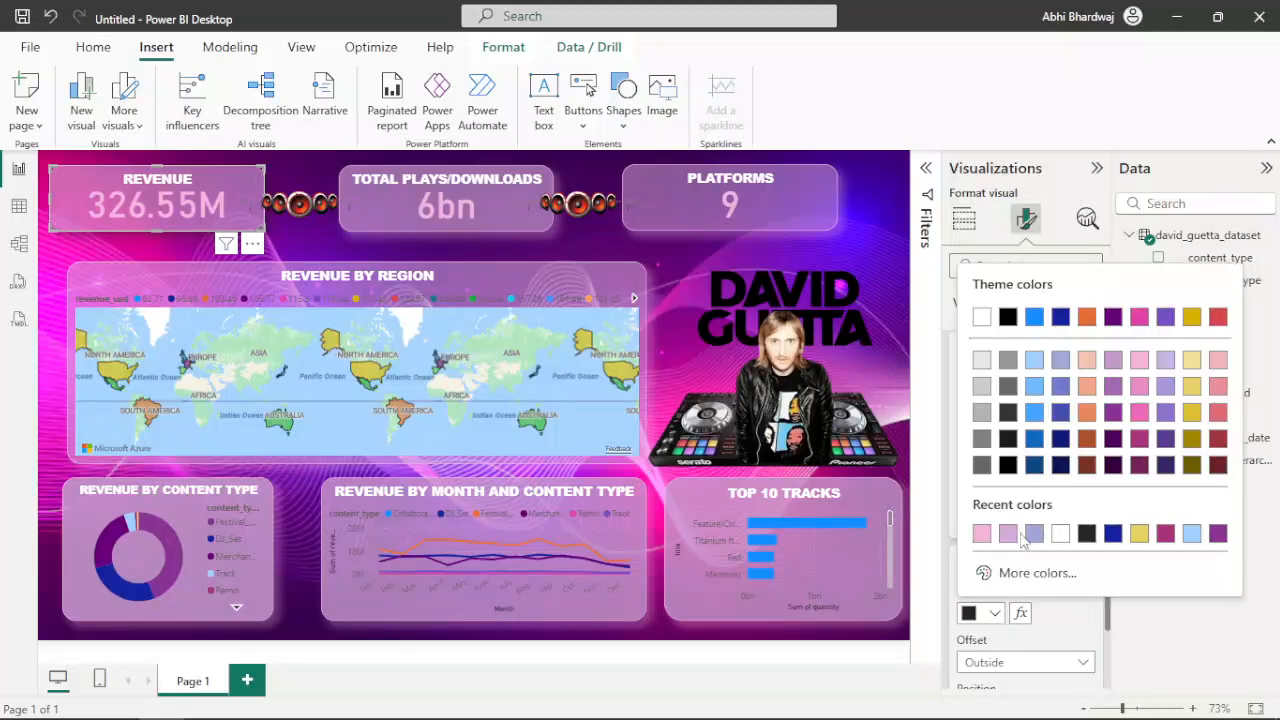
click(982, 537)
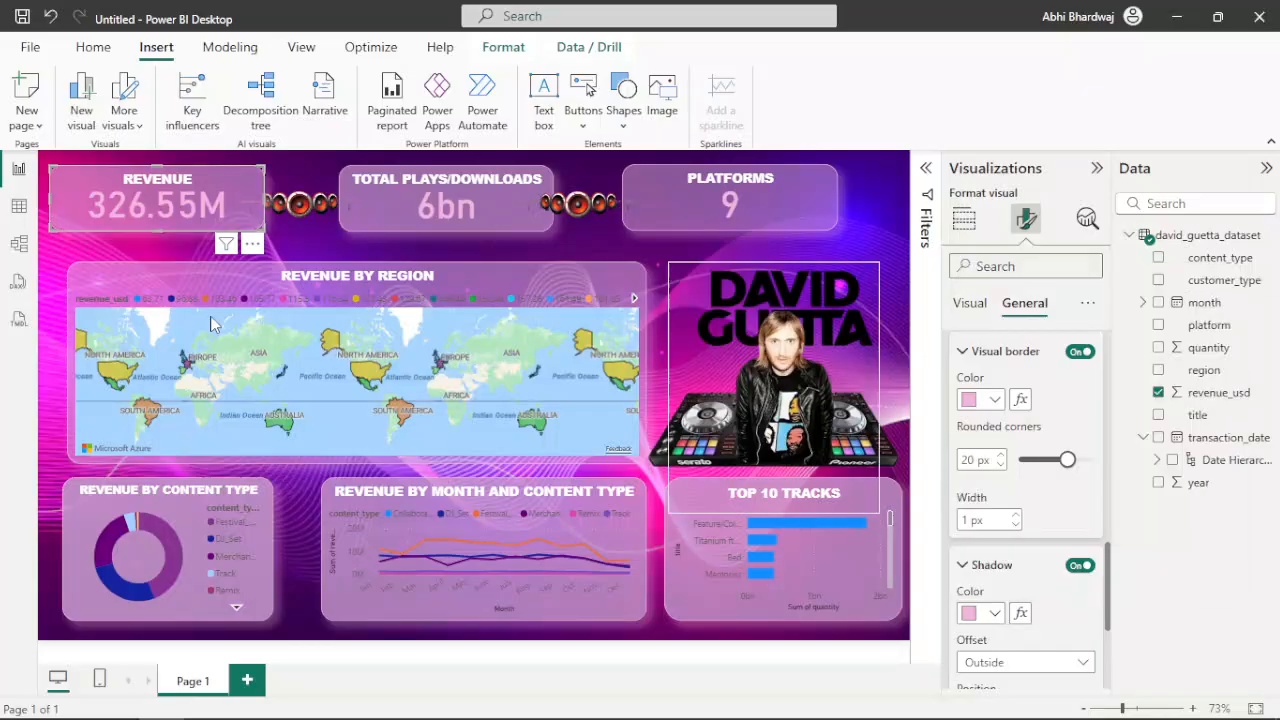
click(62, 308)
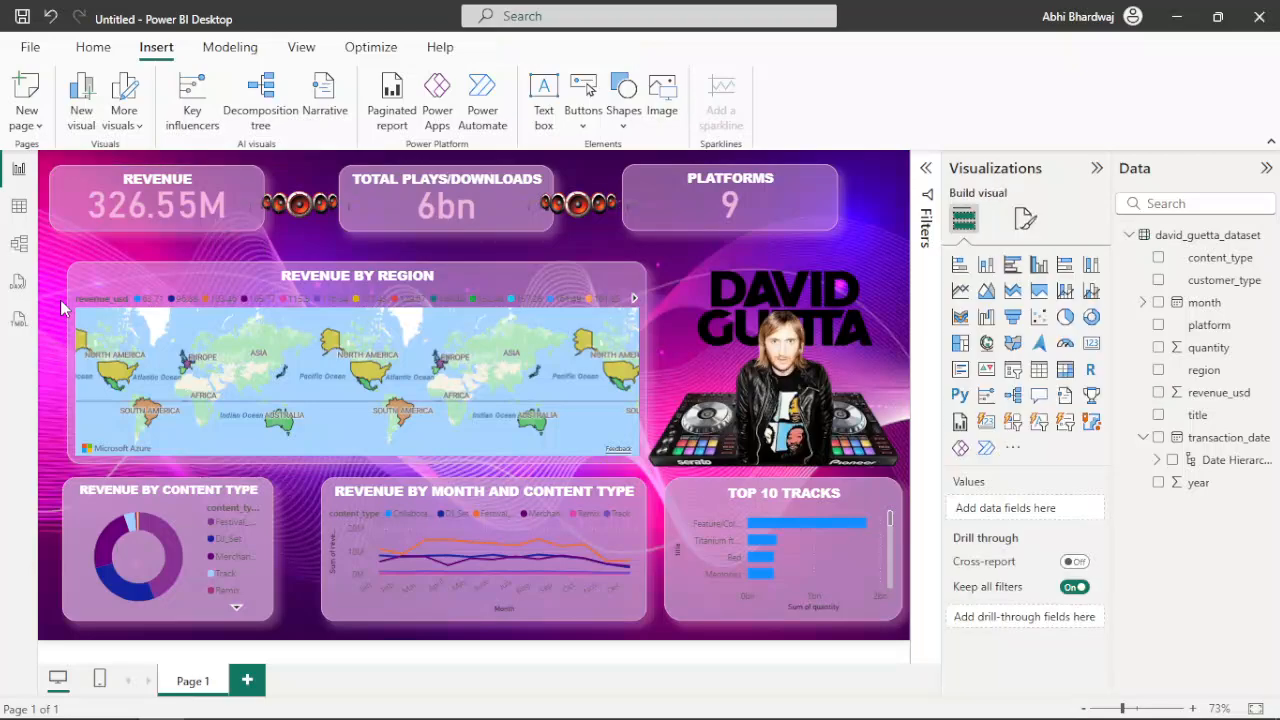
Set the bar colour of the Top 10 Tracks chart to dark blue #12239E with 51% transparency
click(700, 622)
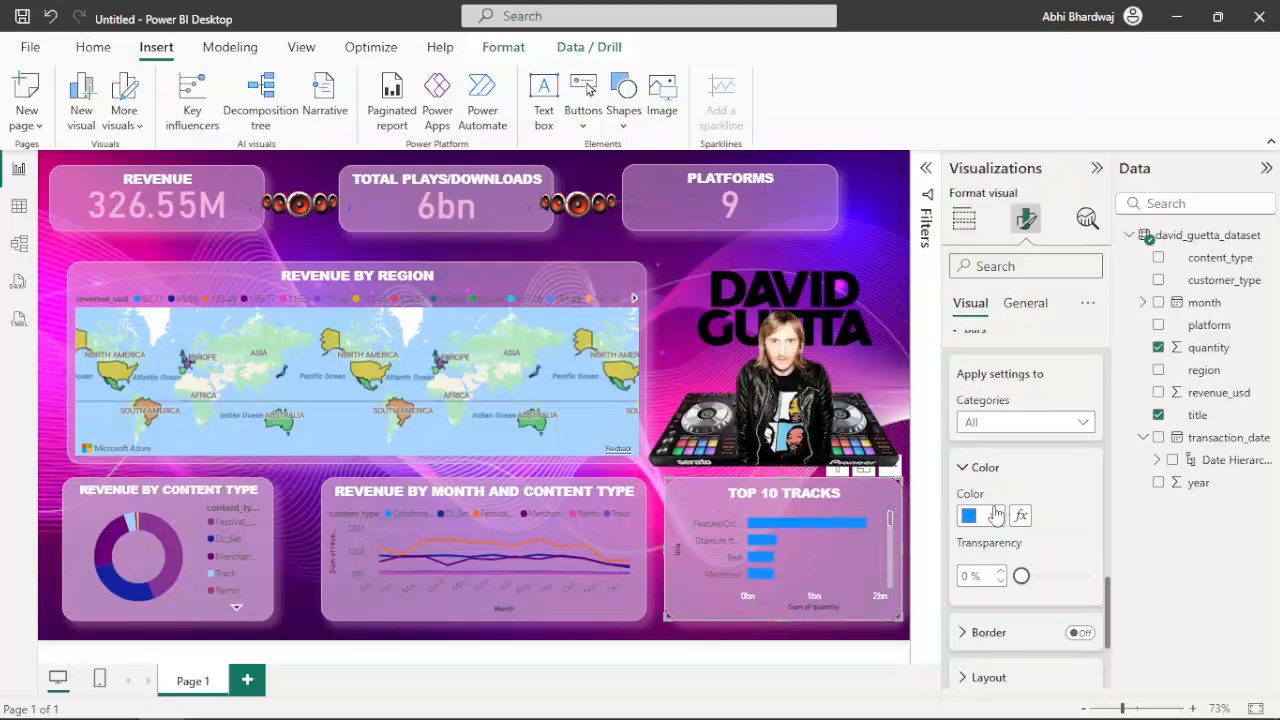
click(995, 515)
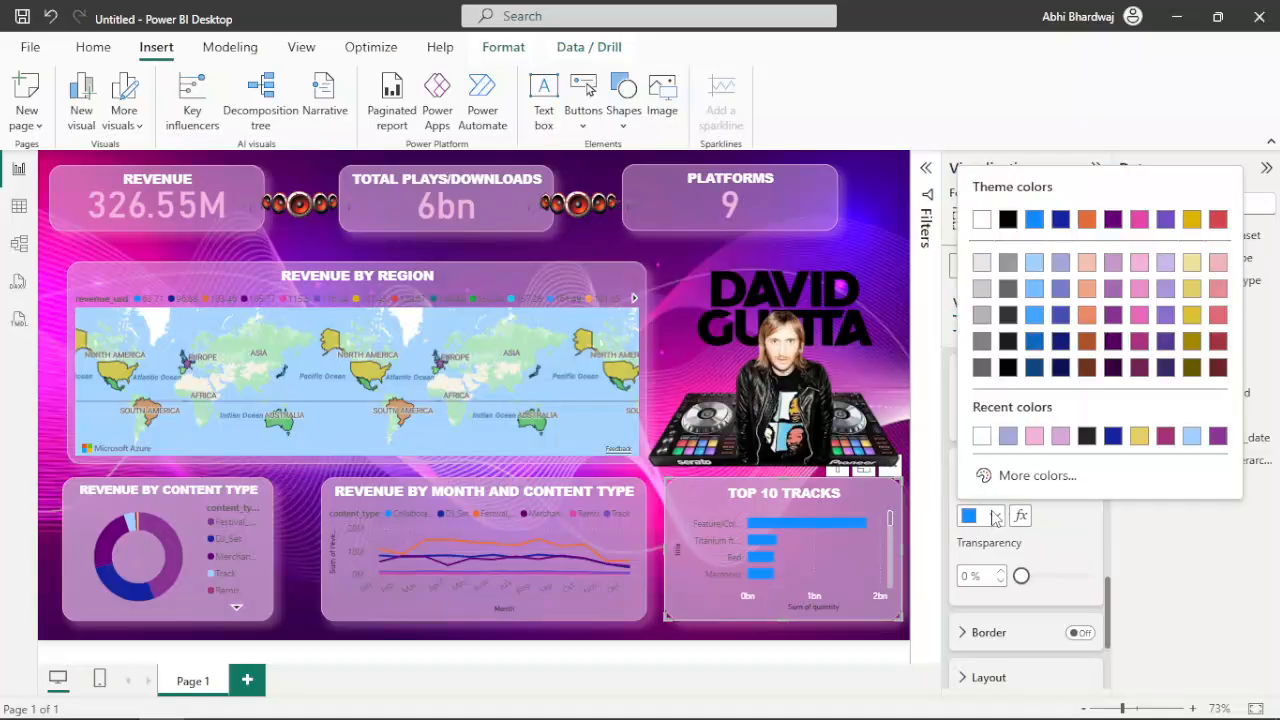
click(1036, 437)
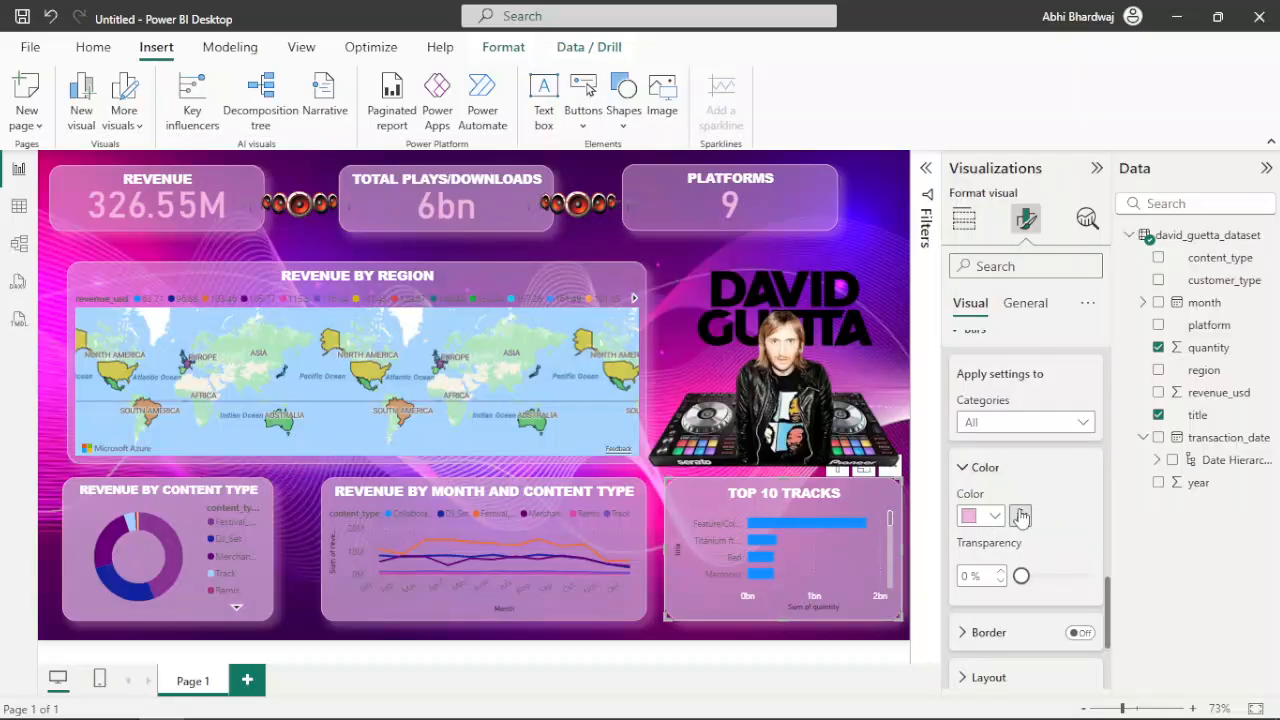
click(995, 520)
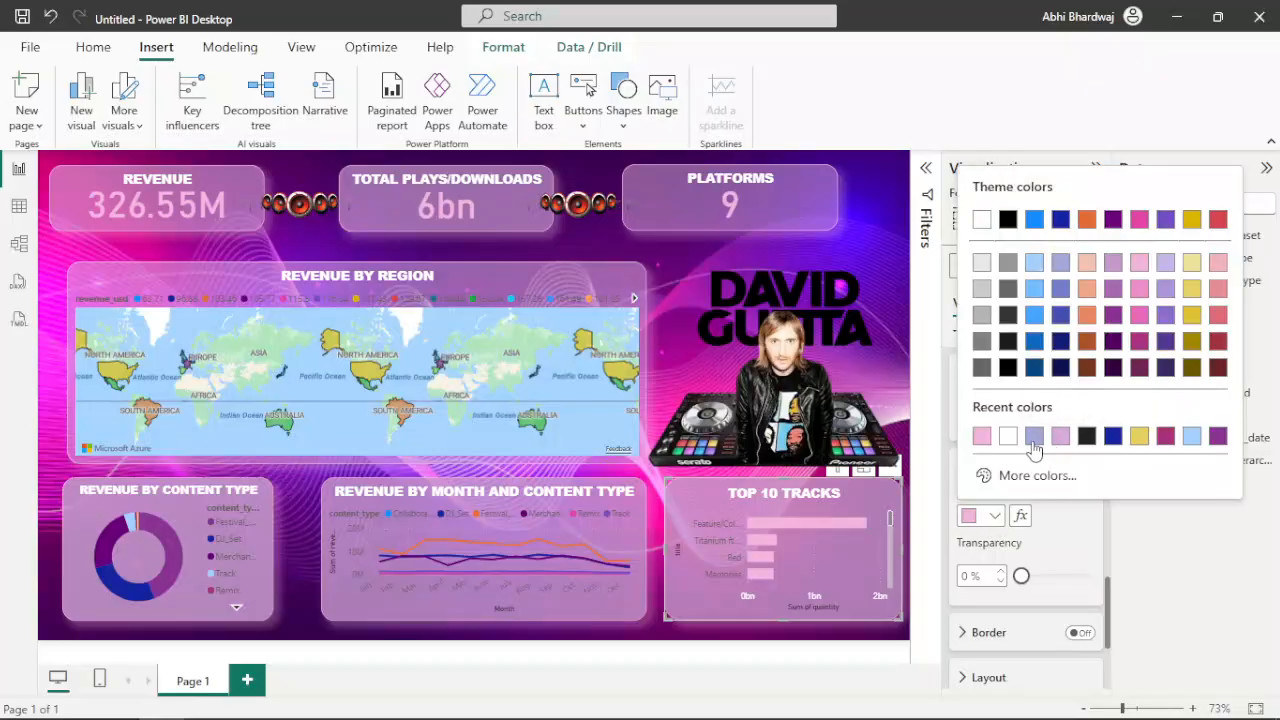
click(1034, 440)
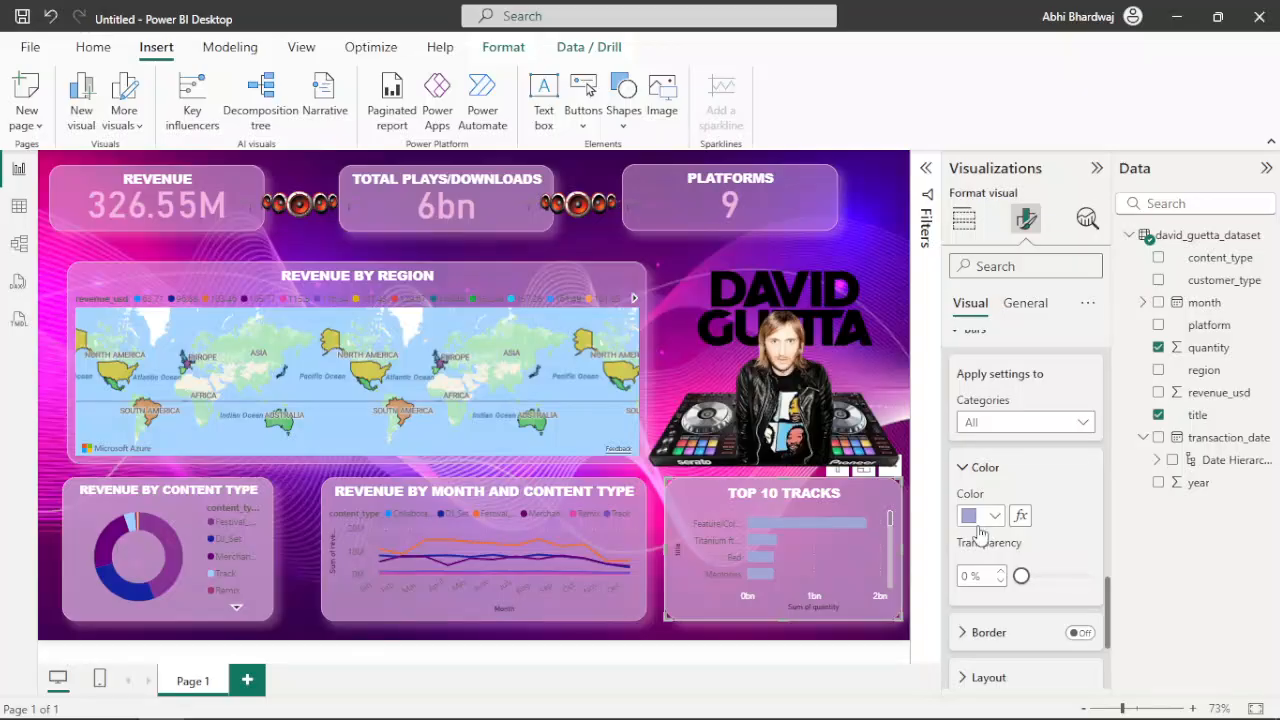
click(978, 522)
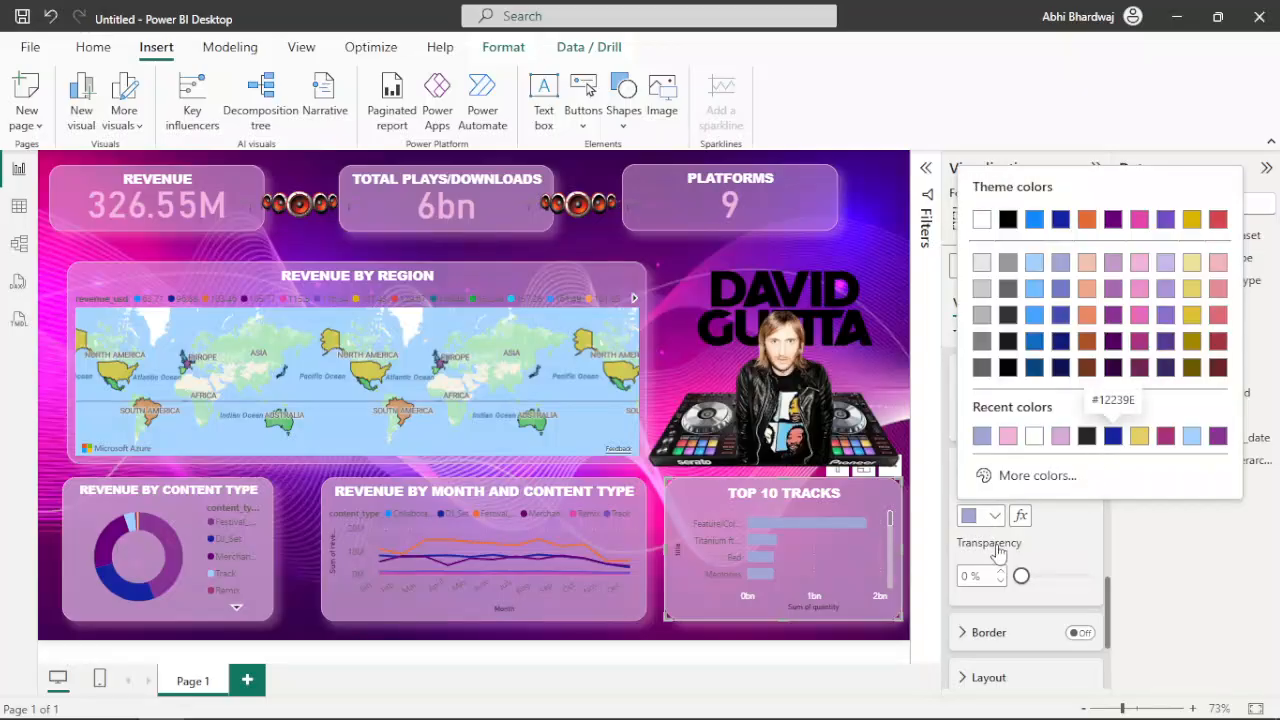
click(1114, 448)
drag(1018, 577, 1058, 584)
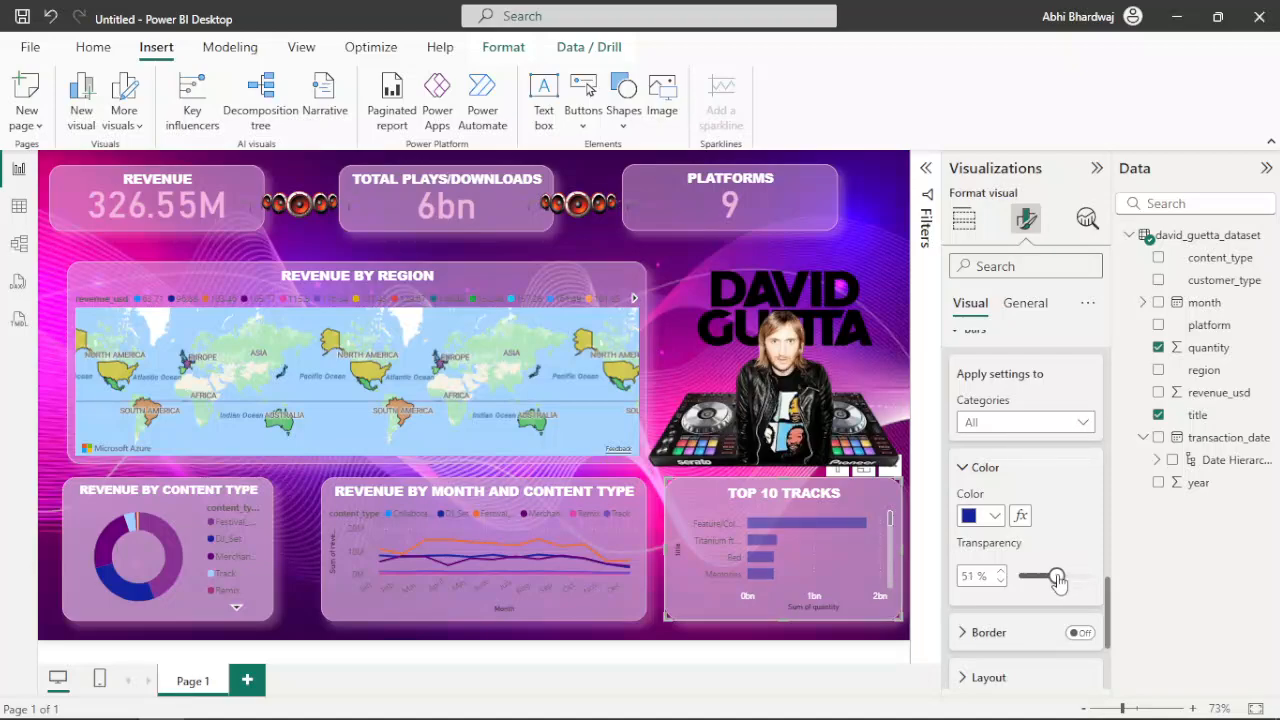
Format the Y-axis values of the Top 10 Tracks chart as white, bold Arial Black text
scroll(1020, 586, down, 5)
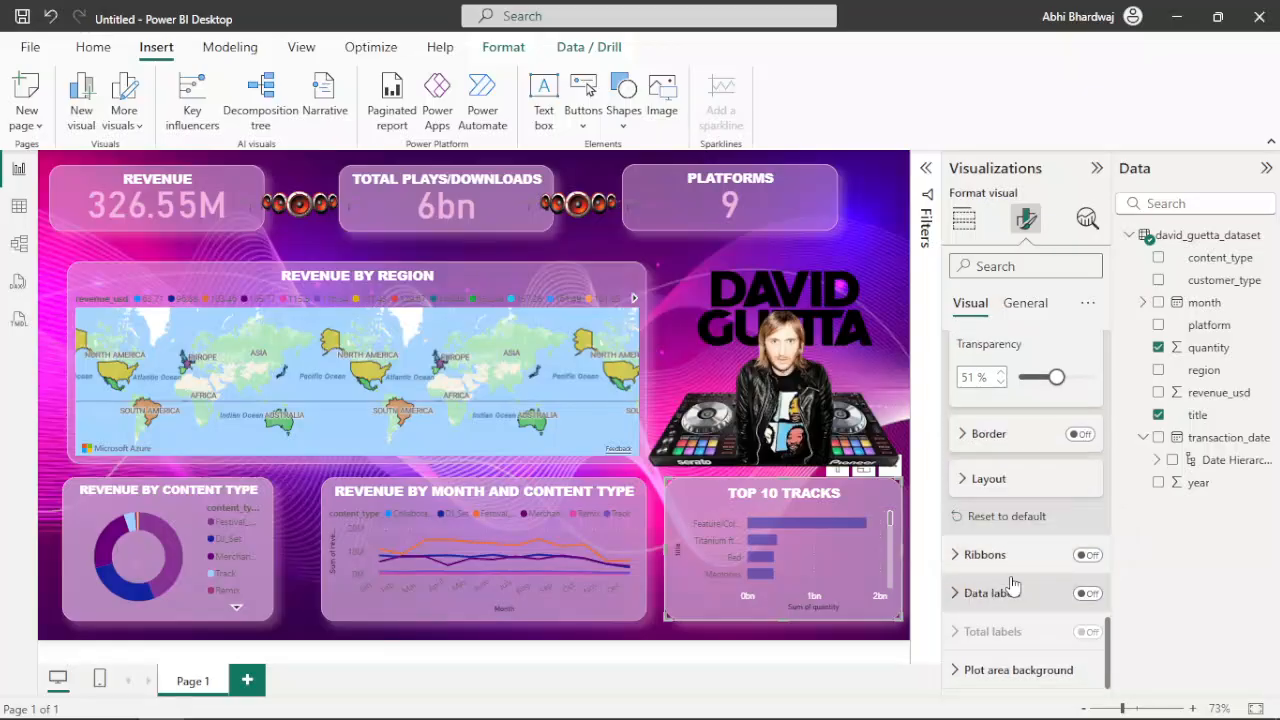
scroll(1013, 586, up, 6)
click(1005, 306)
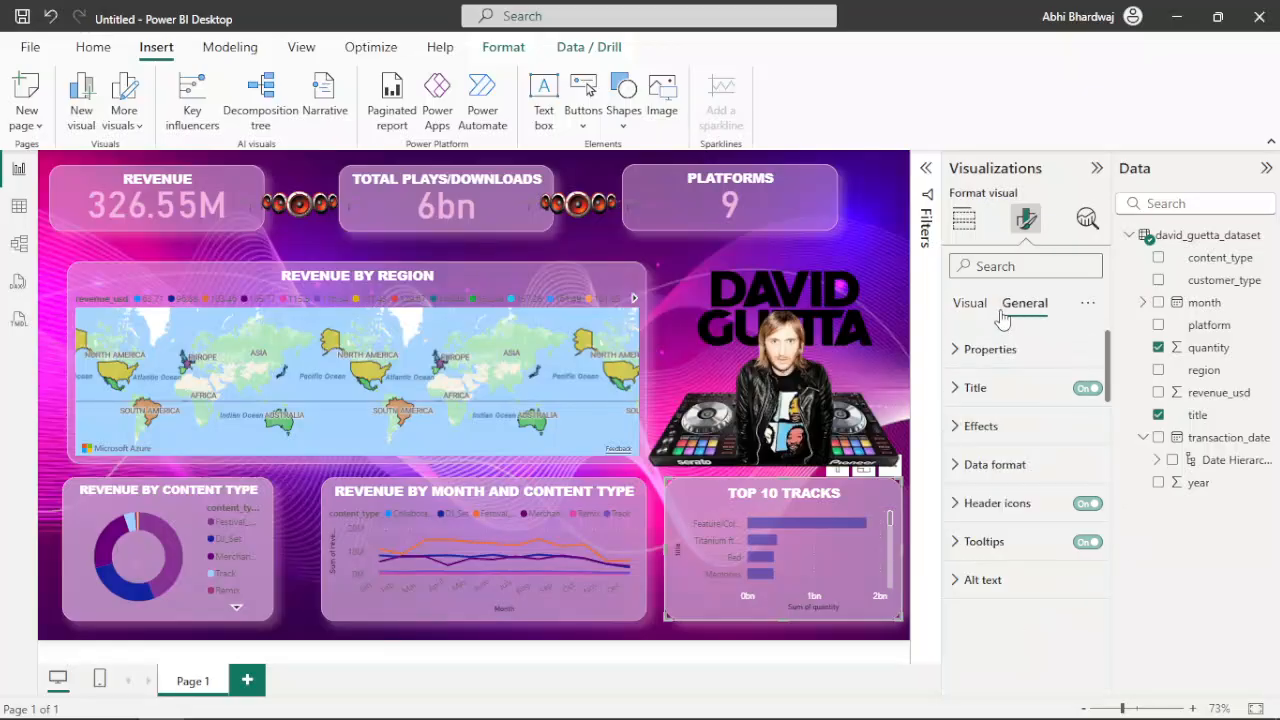
click(970, 310)
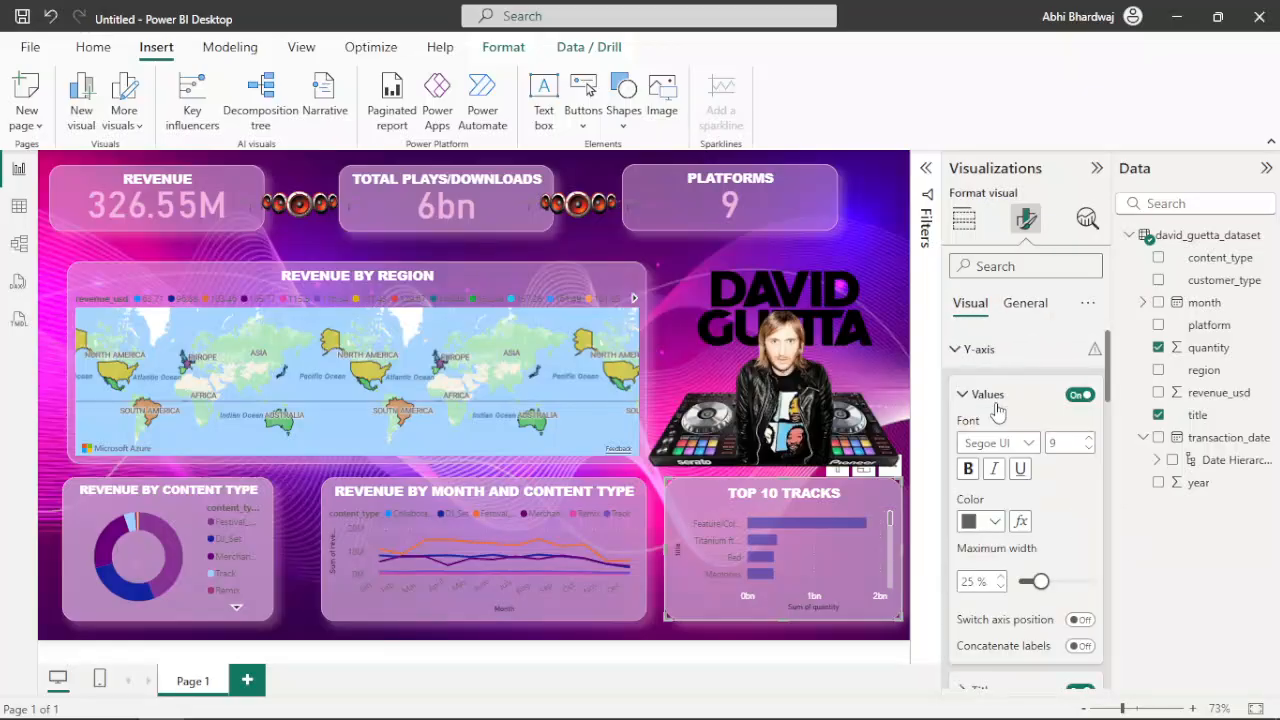
click(993, 523)
click(1060, 441)
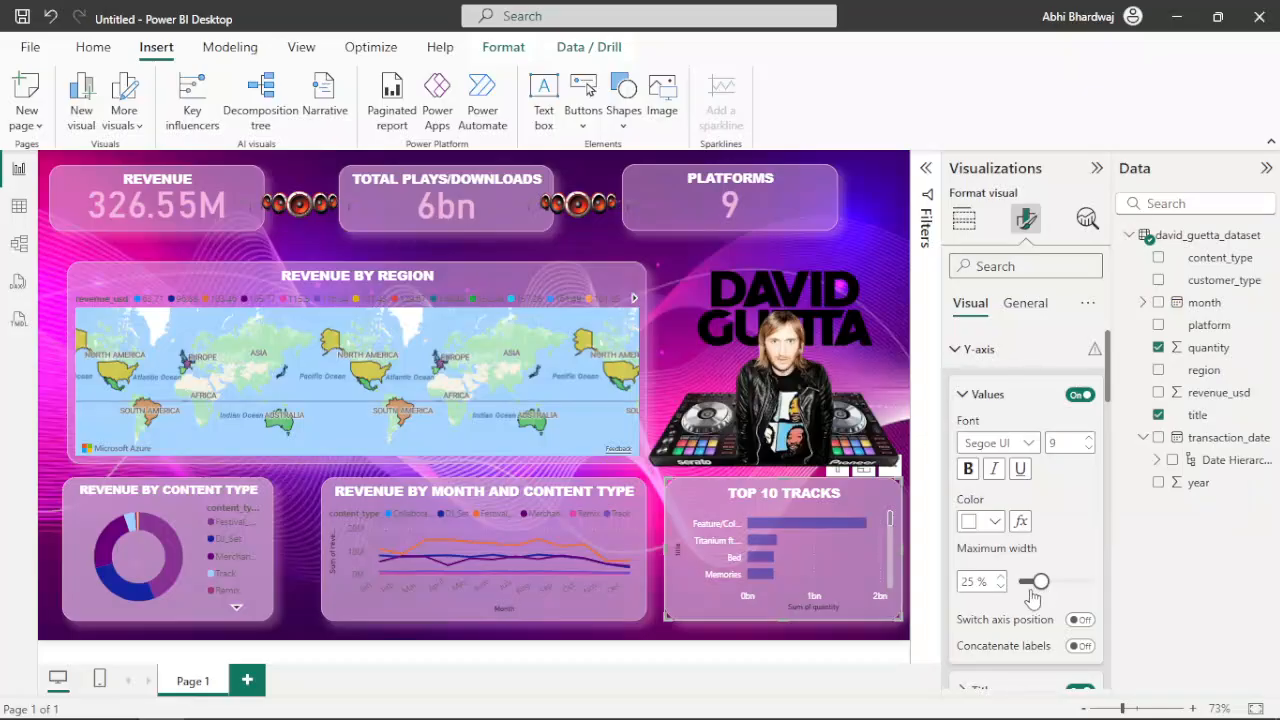
click(968, 470)
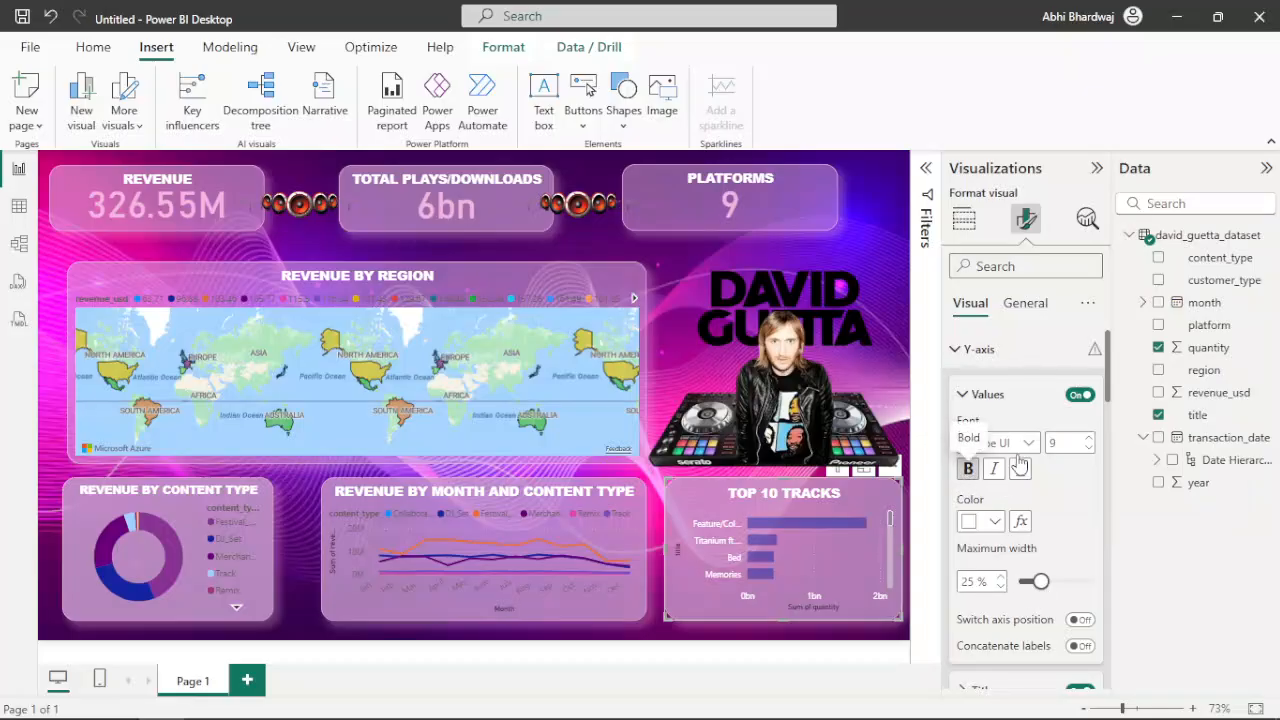
click(1027, 447)
scroll(1008, 200, up, 5)
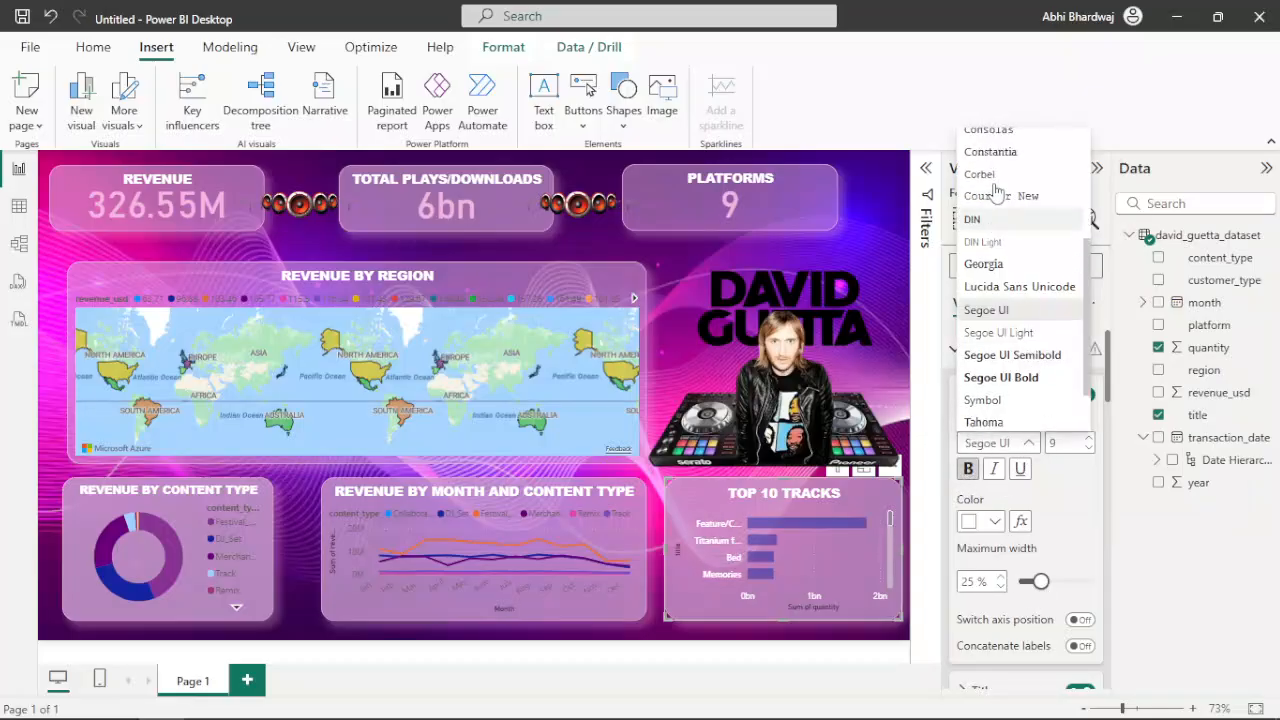
click(1008, 163)
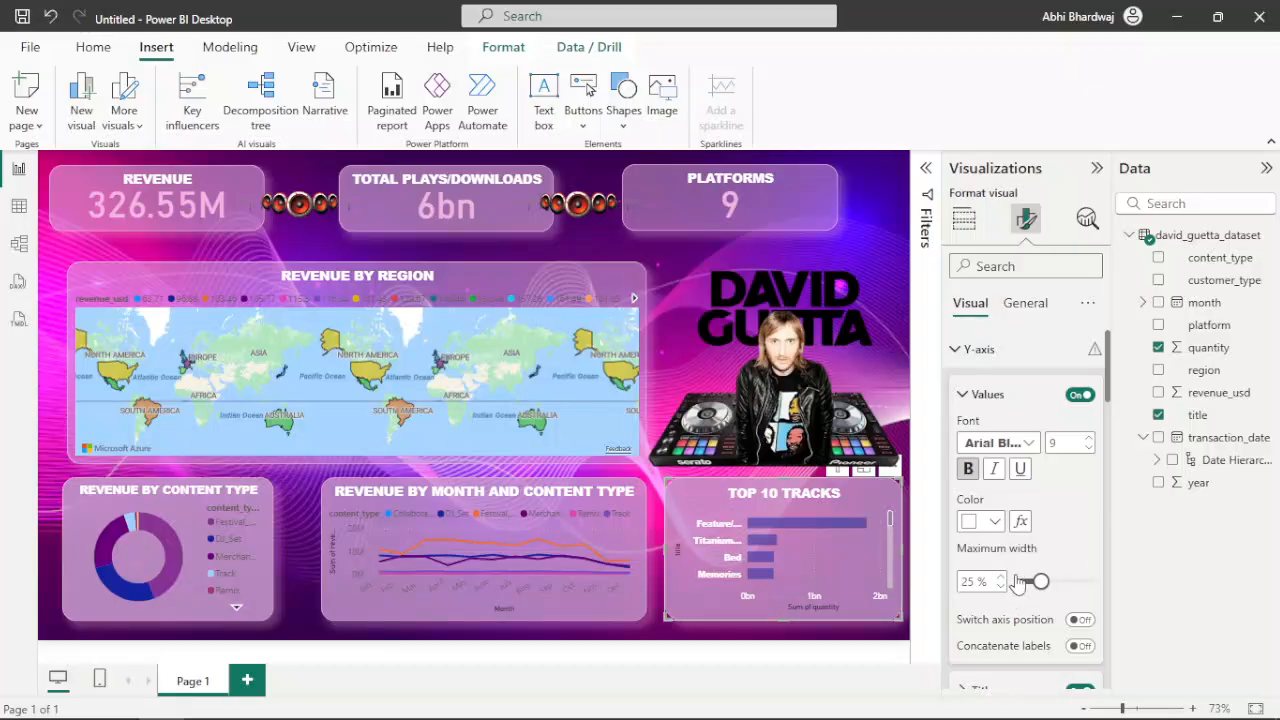
Turn off the header icons and tooltips of the Top 10 Tracks chart
click(1038, 308)
click(1087, 388)
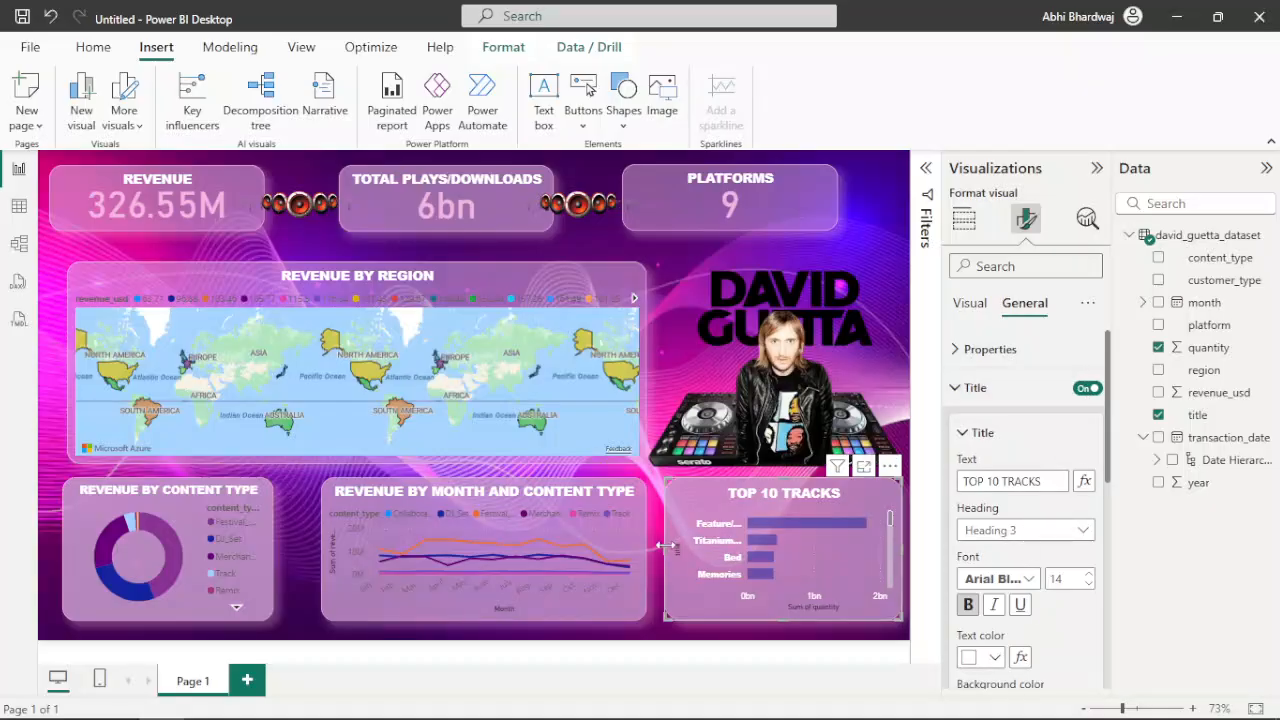
scroll(1040, 596, down, 1)
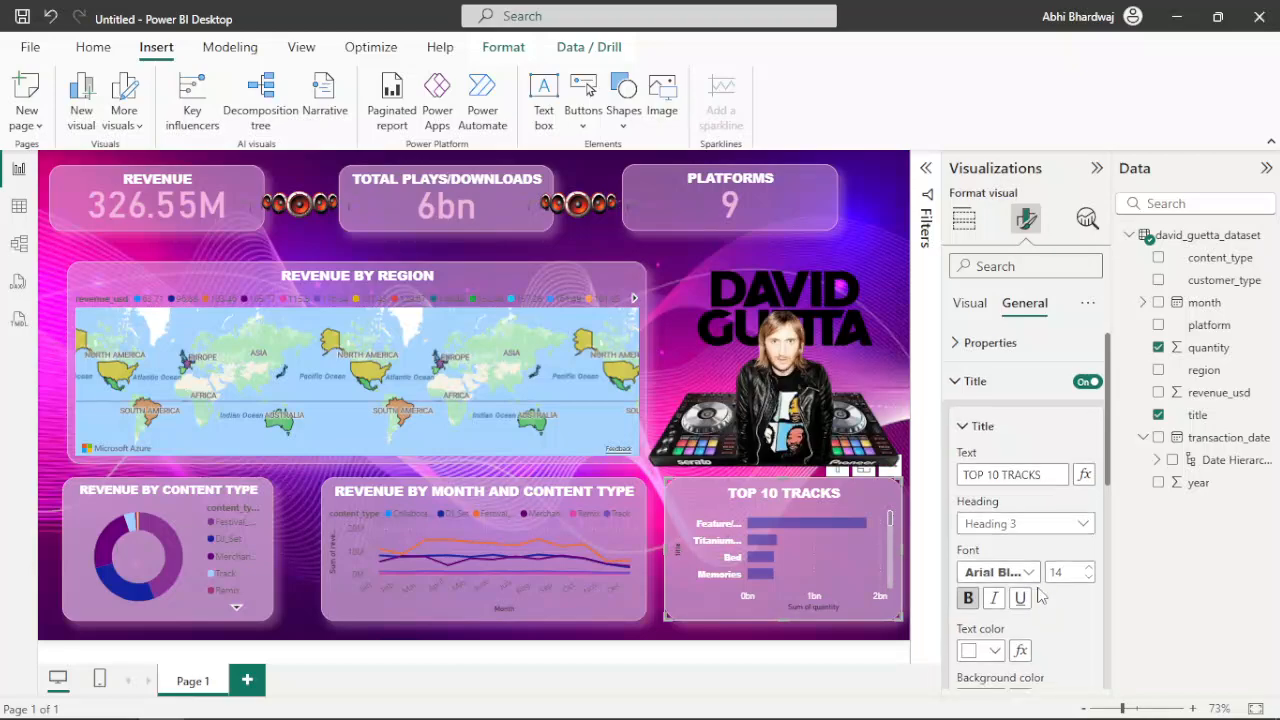
scroll(1041, 596, up, 1)
click(967, 348)
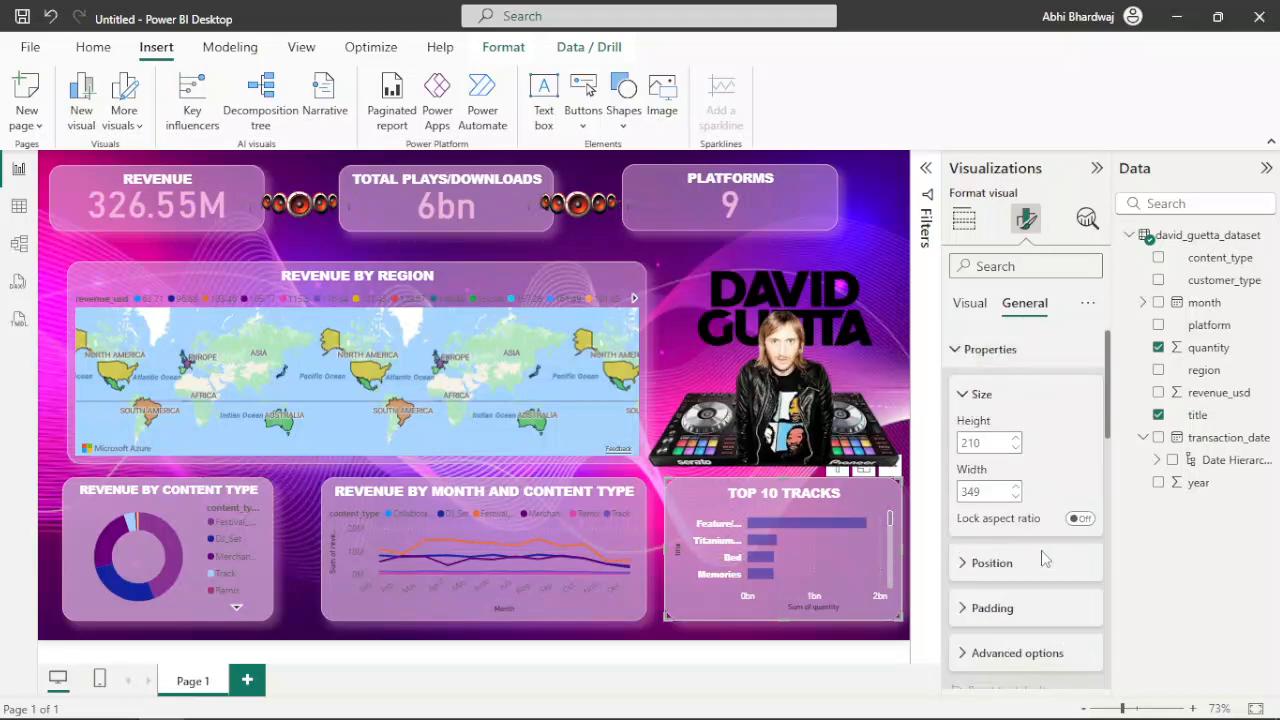
scroll(1043, 558, down, 5)
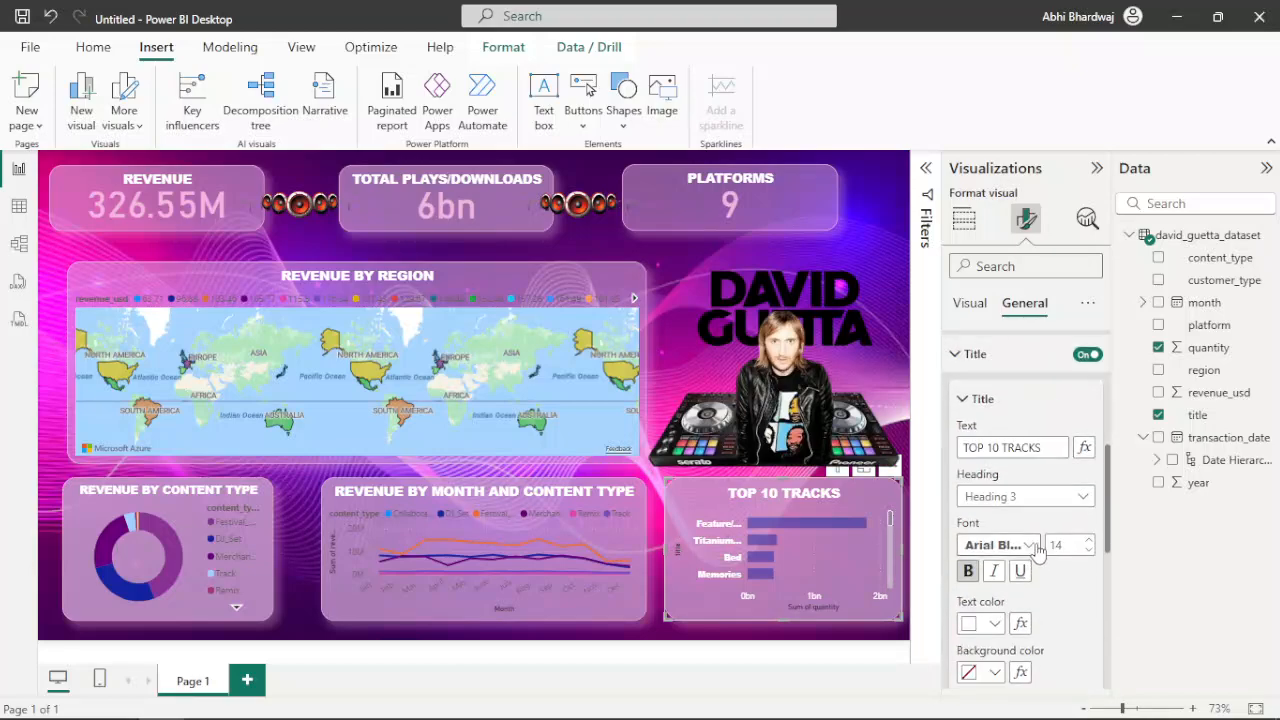
scroll(1040, 598, down, 4)
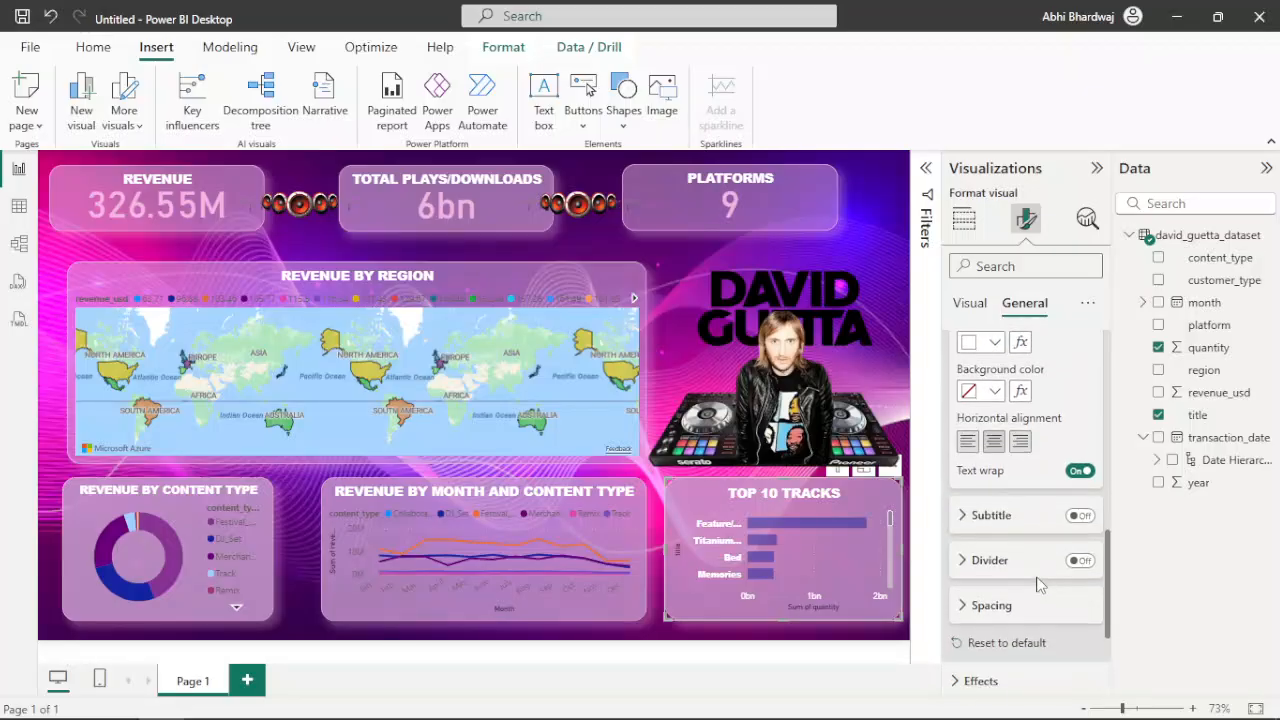
scroll(1008, 606, down, 3)
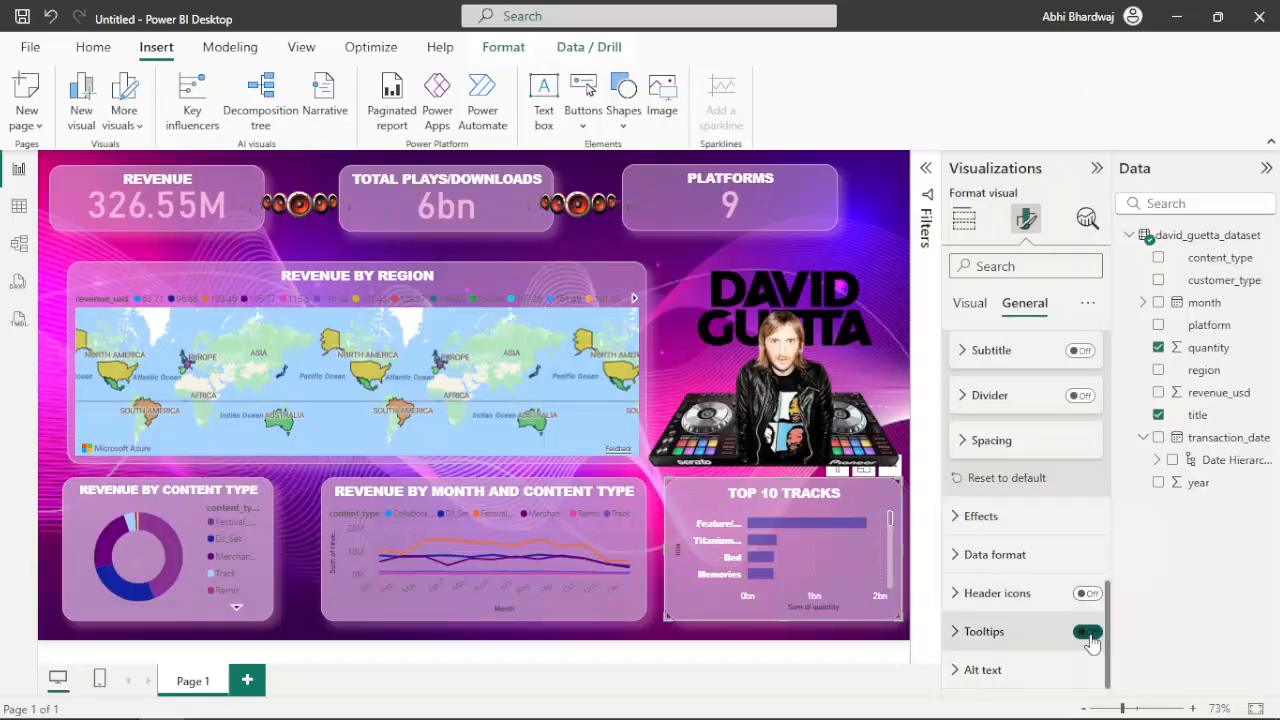
click(1089, 632)
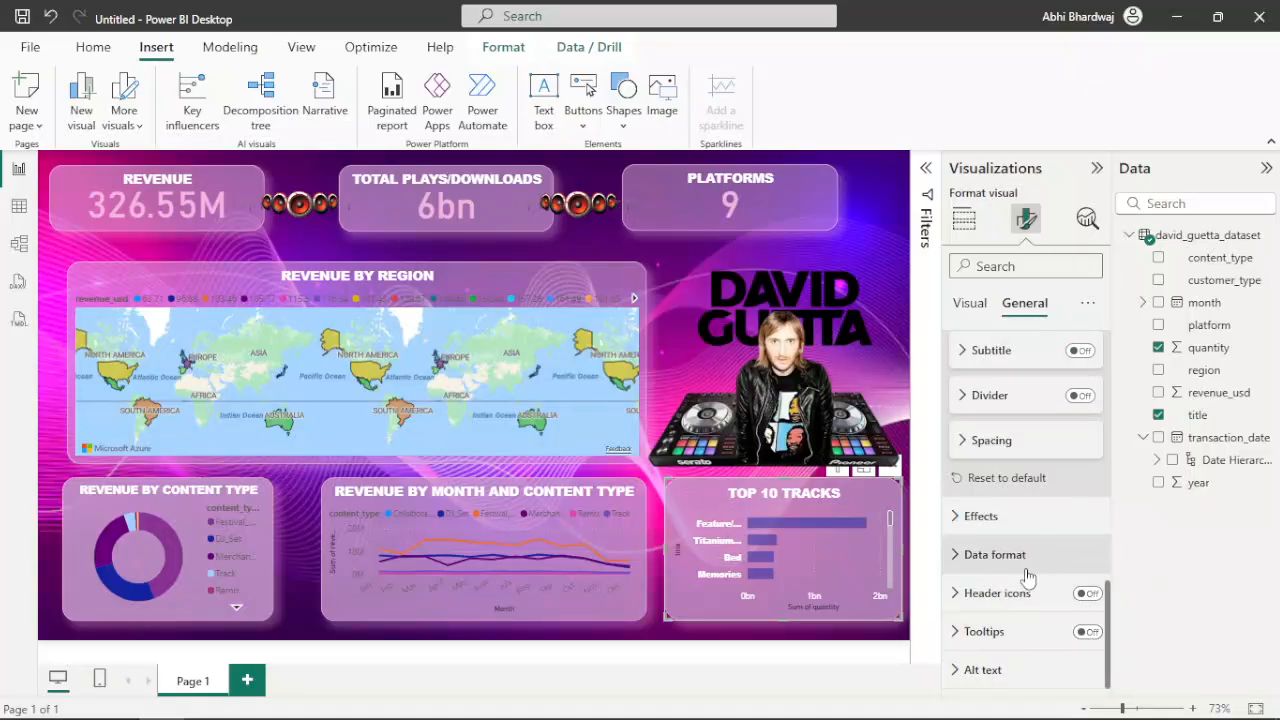
click(1014, 668)
scroll(1028, 614, down, 3)
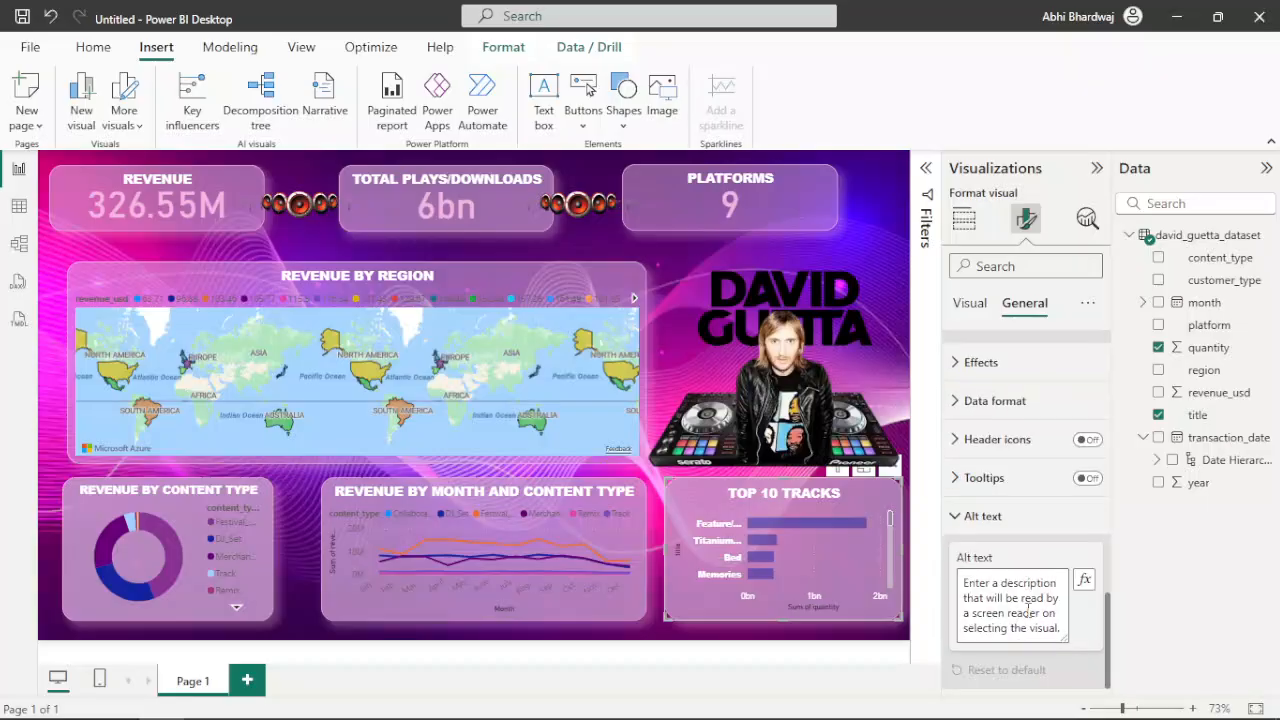
Turn off the X-axis and Y-axis titles of the Top 10 Tracks chart
click(970, 303)
click(505, 637)
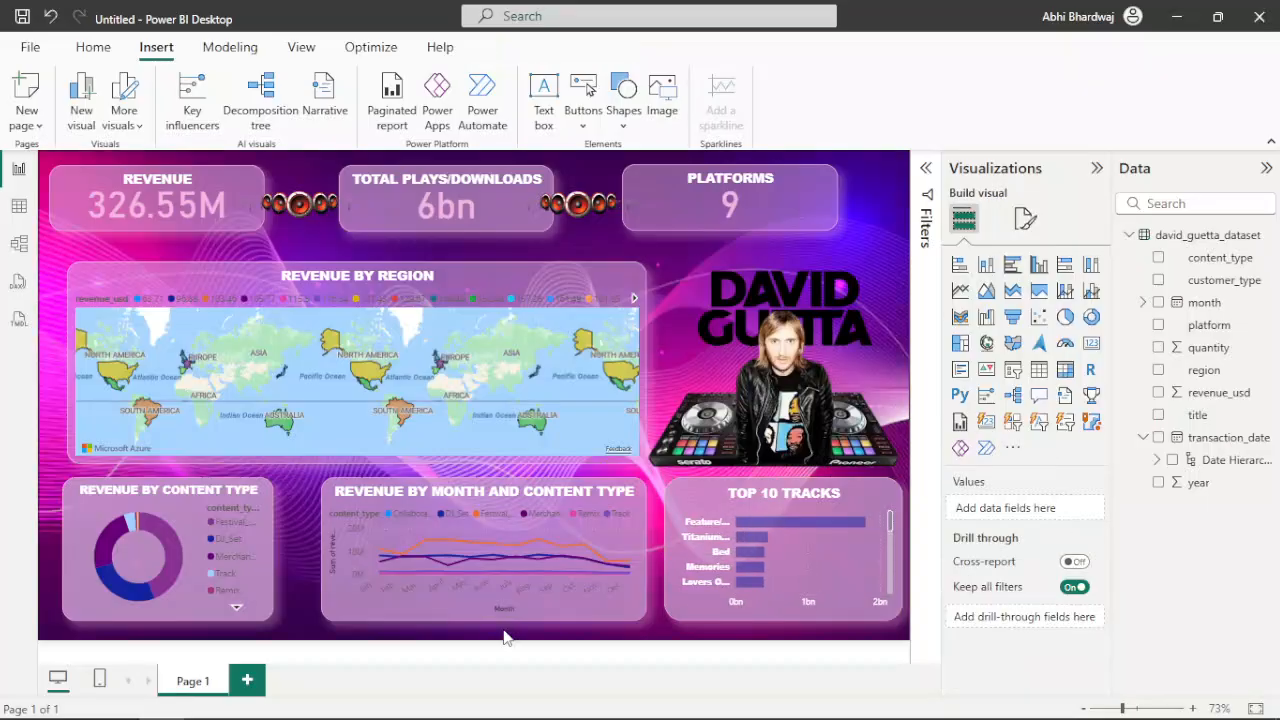
Colour the X-axis values of the Revenue by Month and Content Type chart white and turn off the X-axis title
click(646, 505)
click(1023, 222)
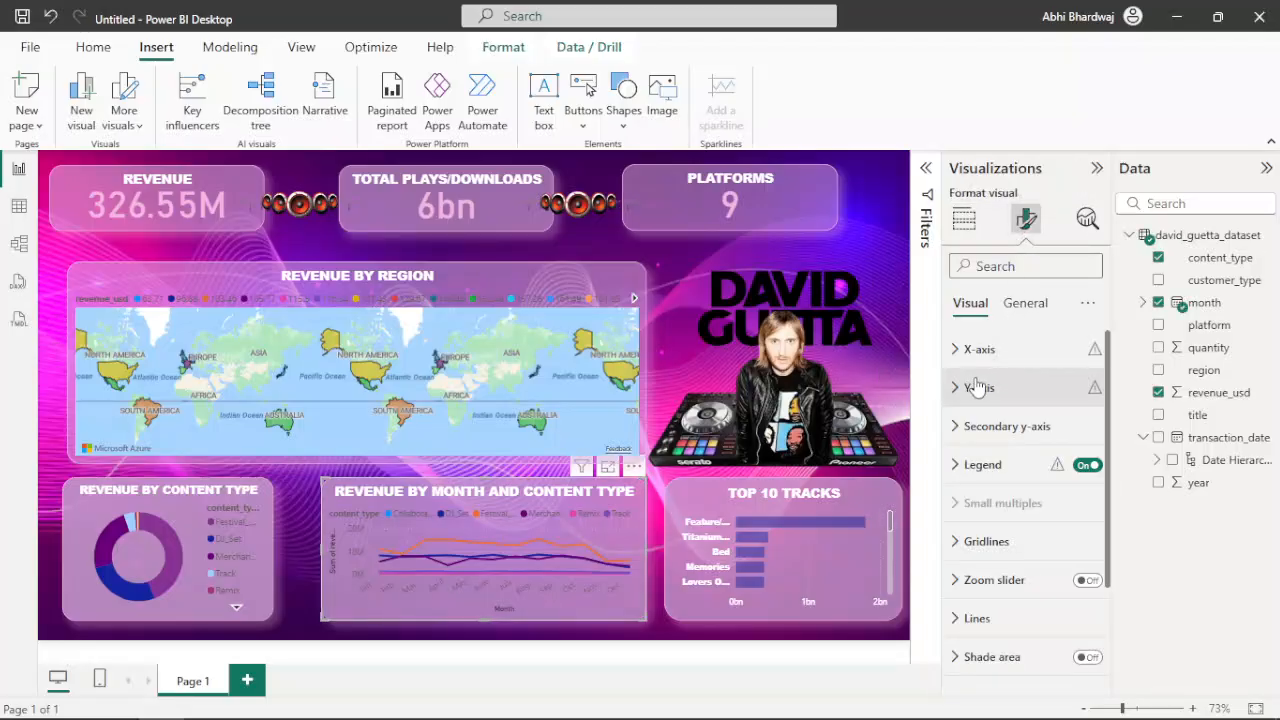
click(976, 350)
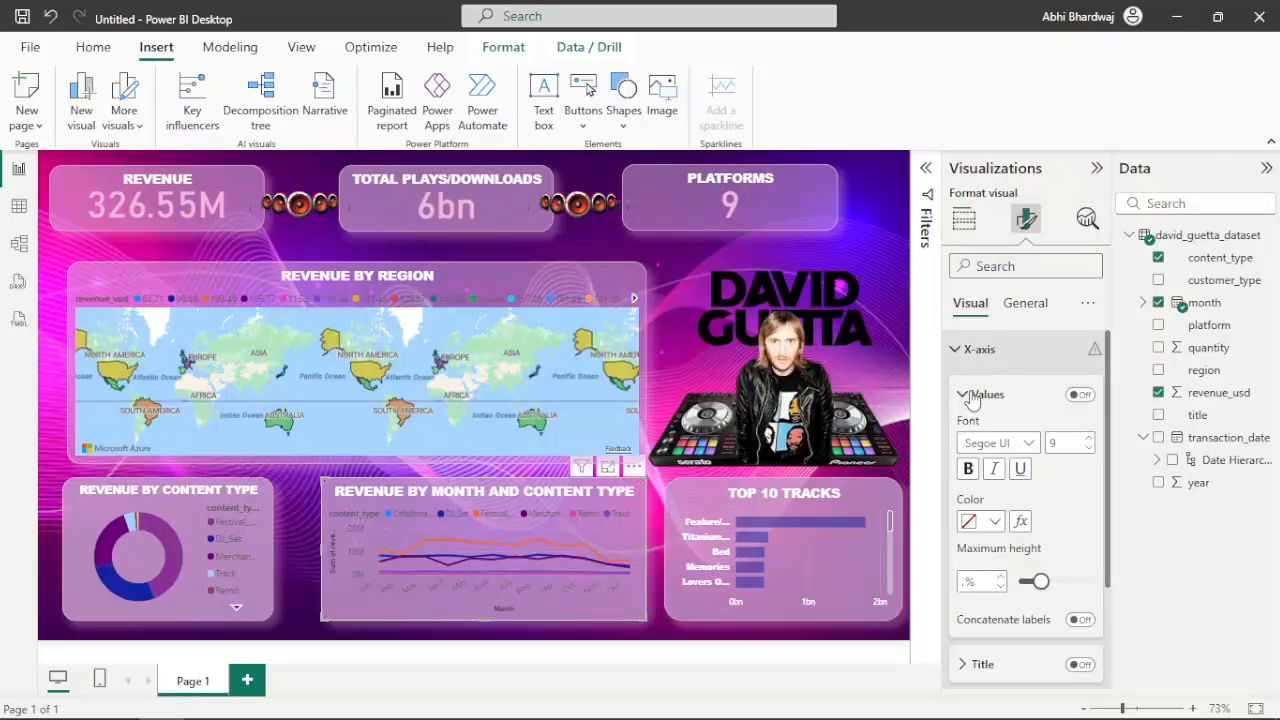
click(990, 522)
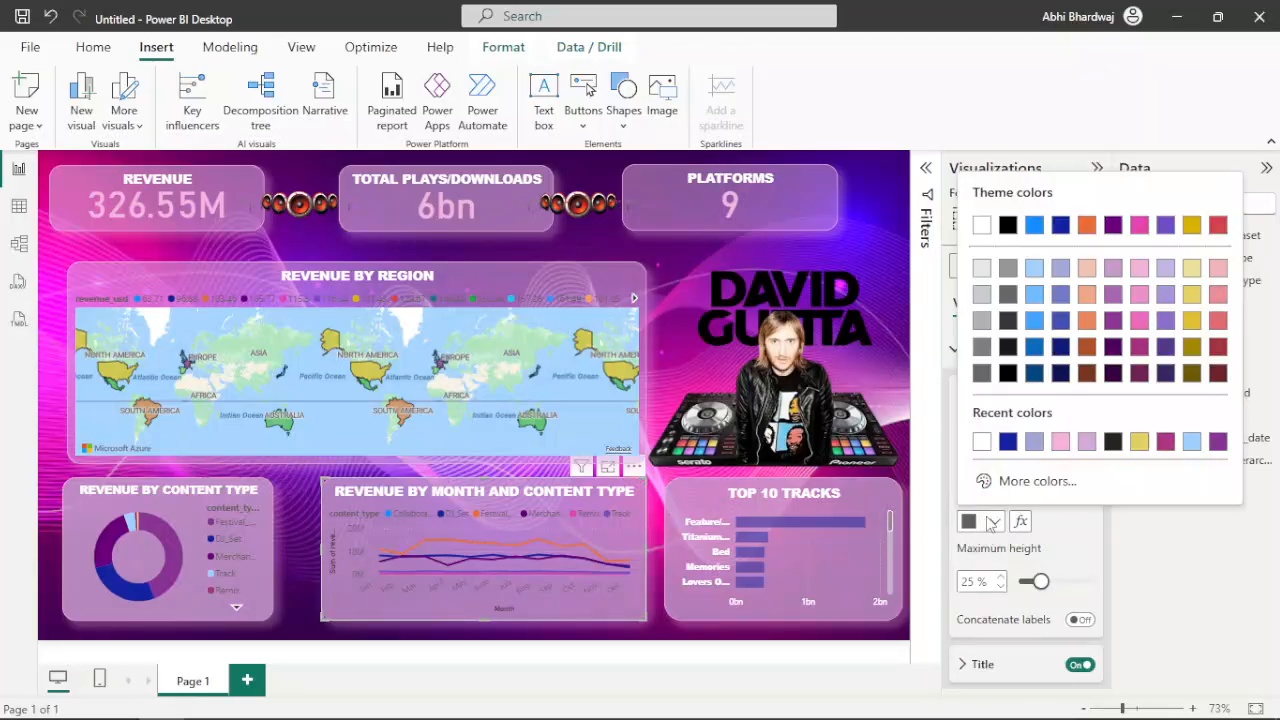
click(982, 442)
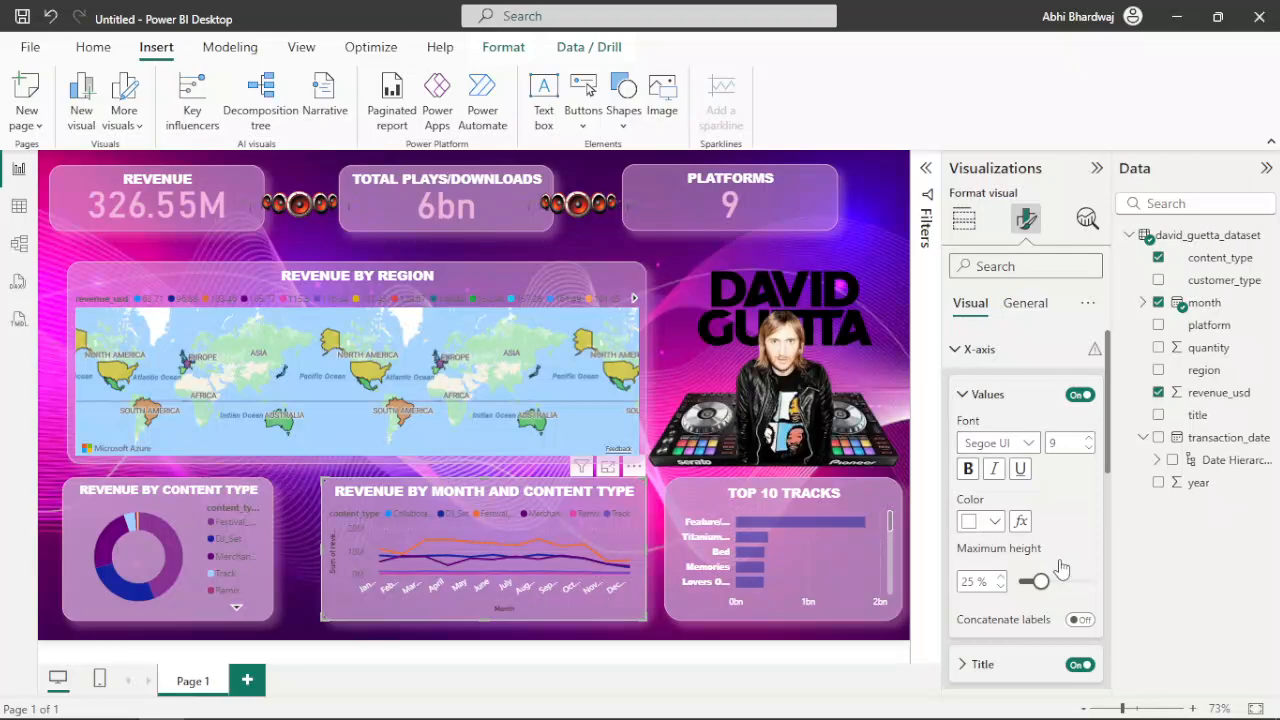
click(1080, 664)
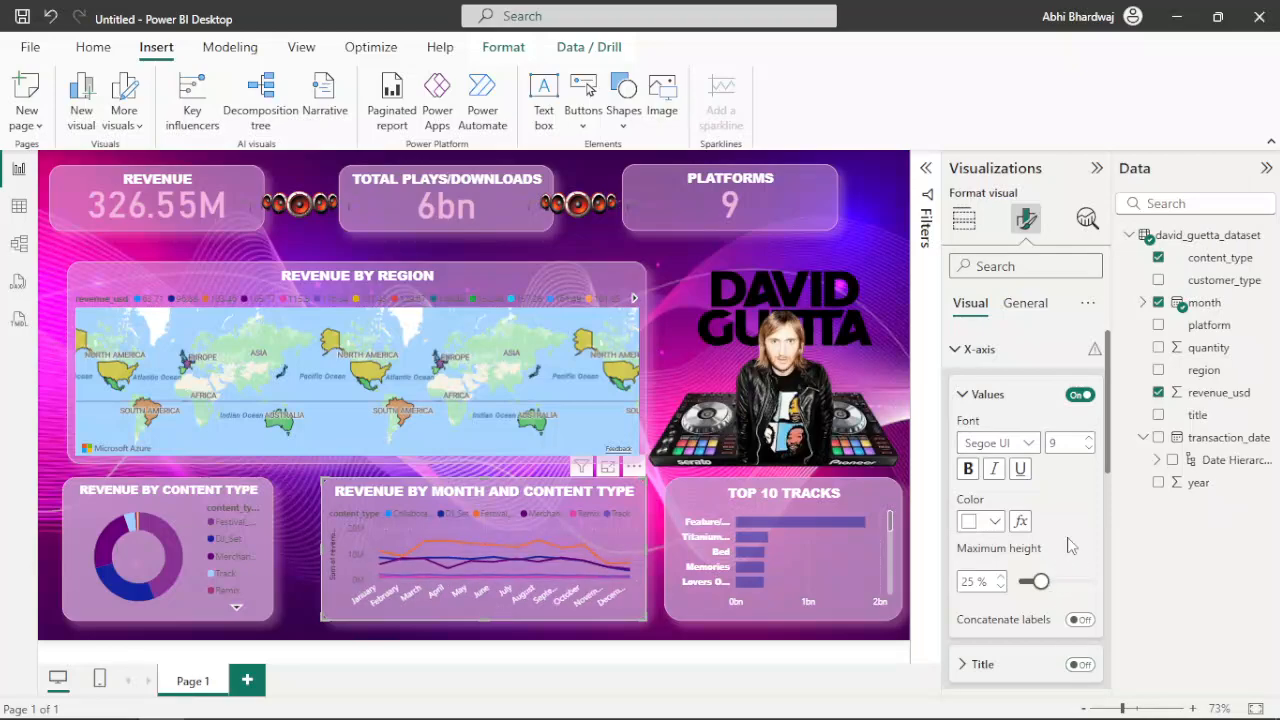
Turn off the Y-axis title of the Revenue by Month and Content Type chart and colour its Y-axis values white (#FFFFFF)
scroll(1068, 545, down, 5)
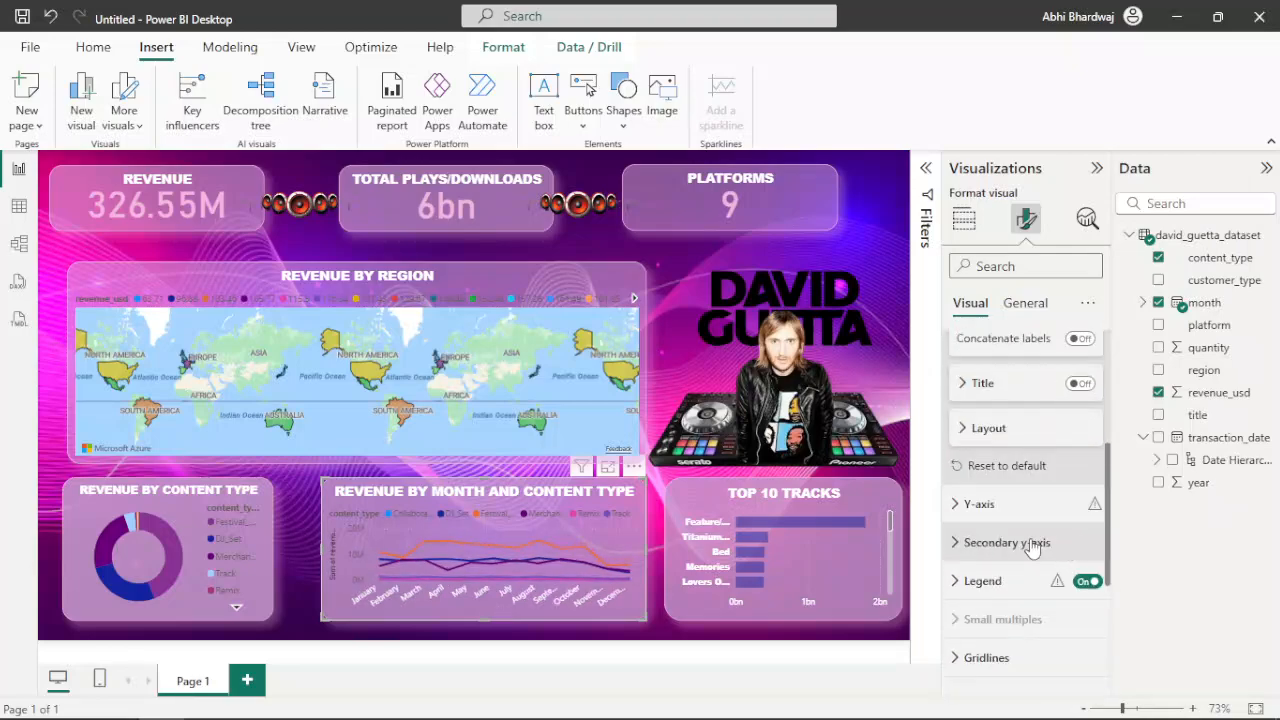
click(989, 509)
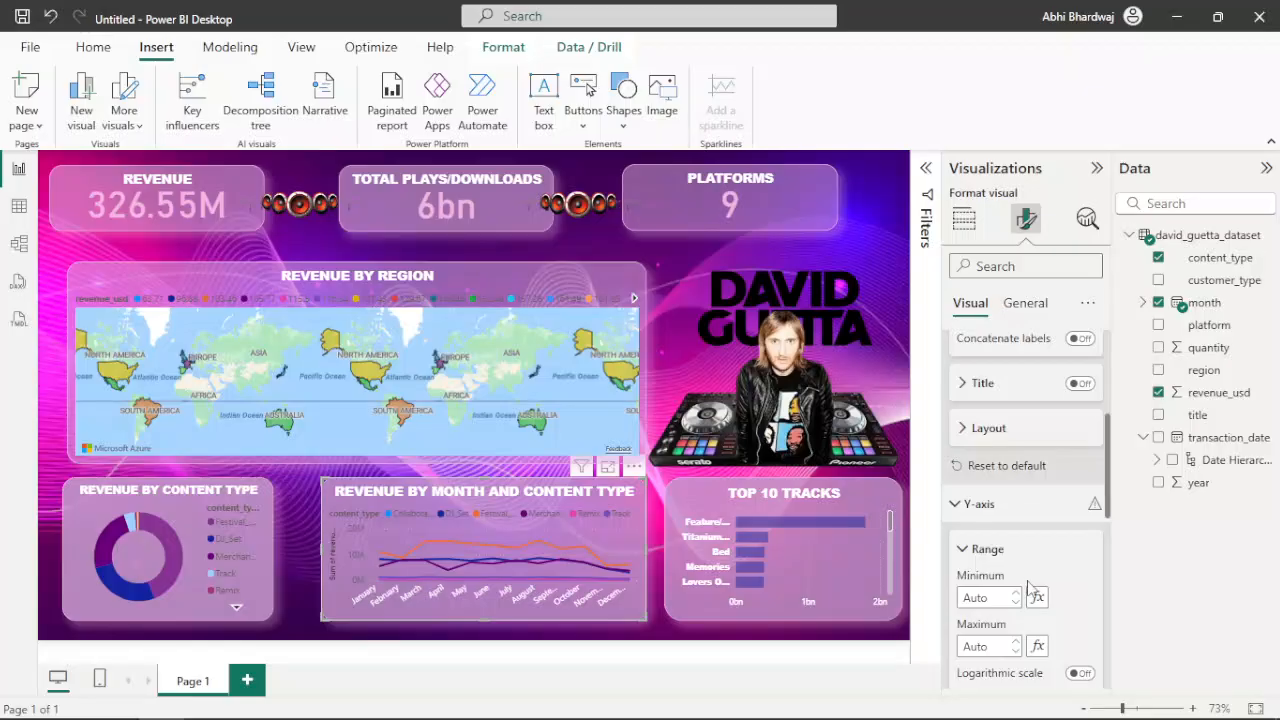
scroll(1030, 588, down, 4)
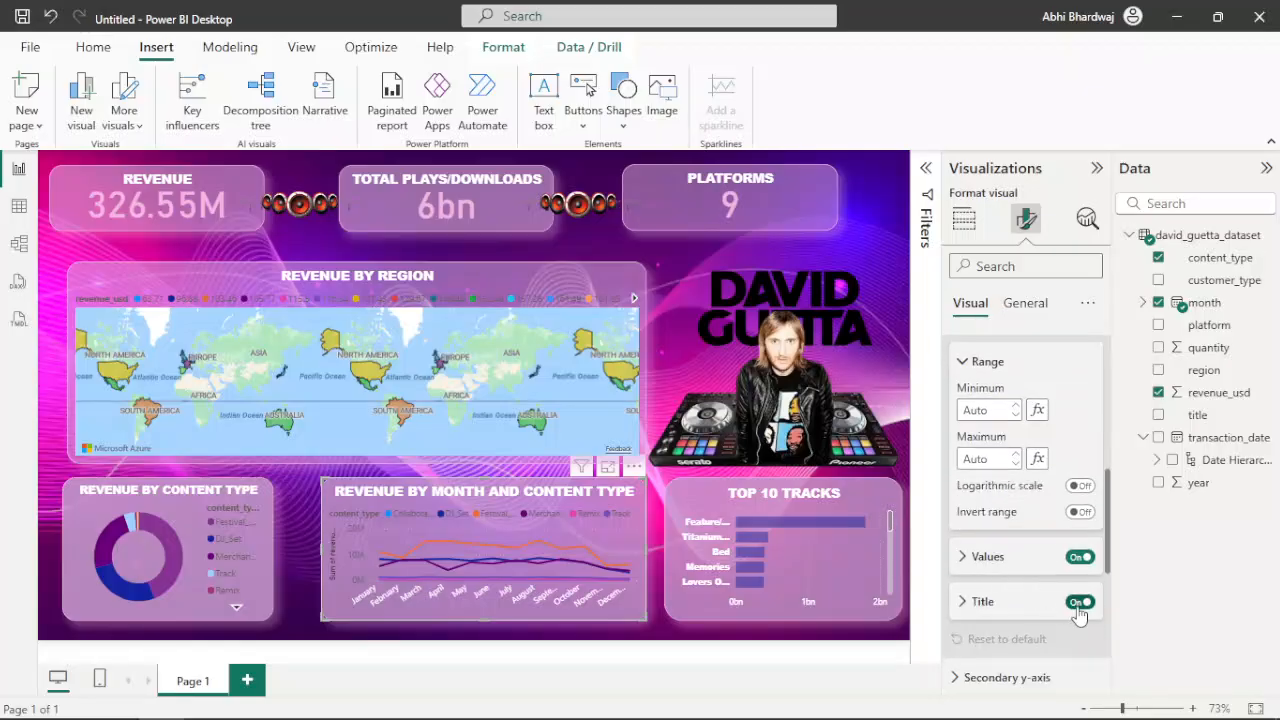
click(964, 562)
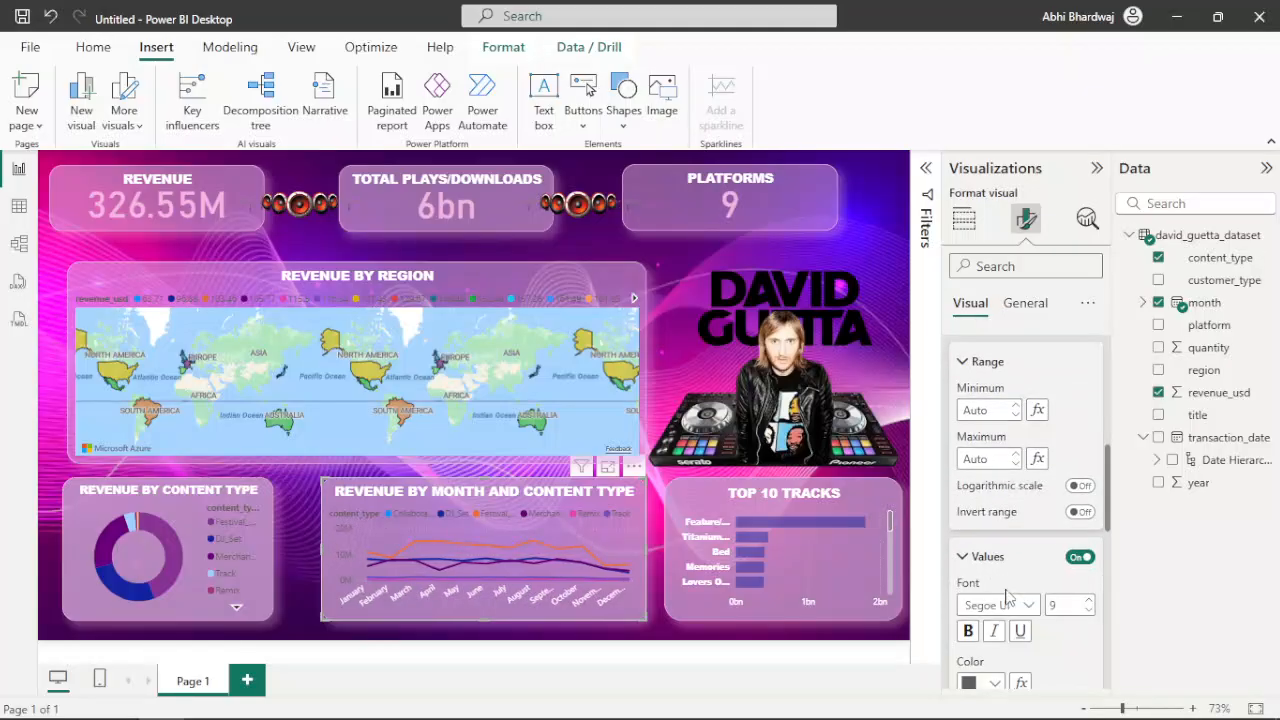
click(985, 683)
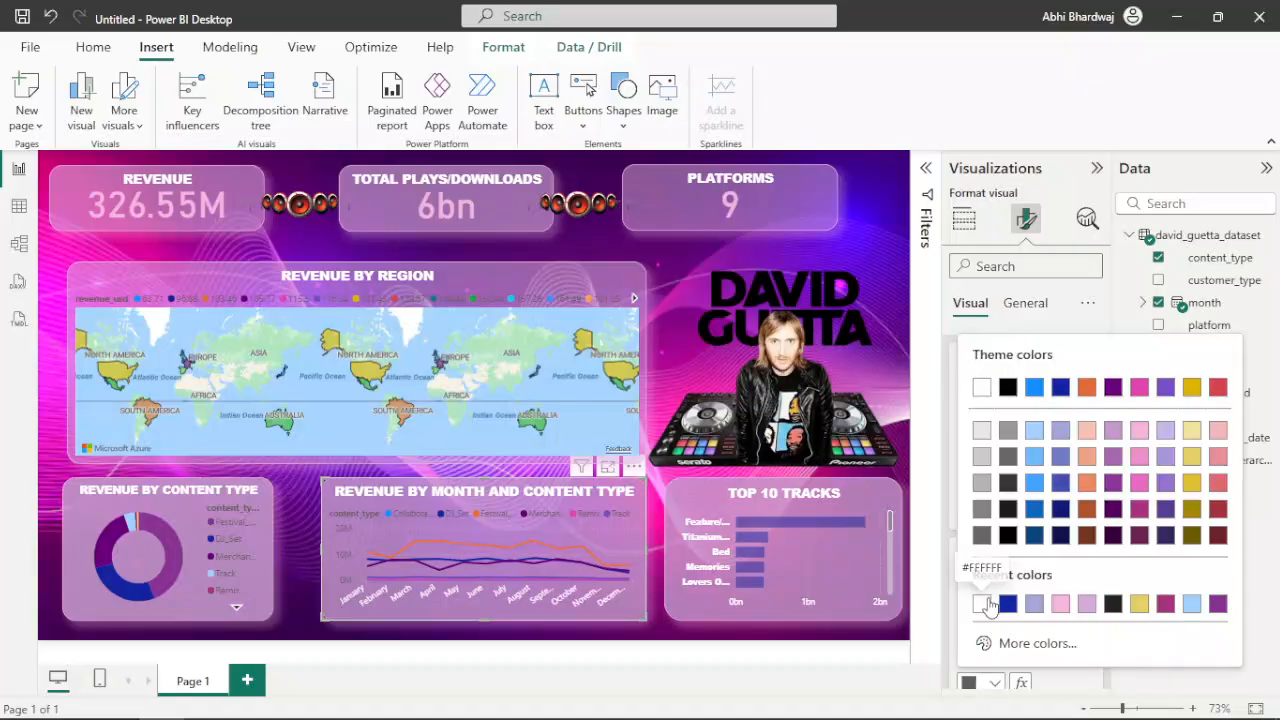
click(983, 604)
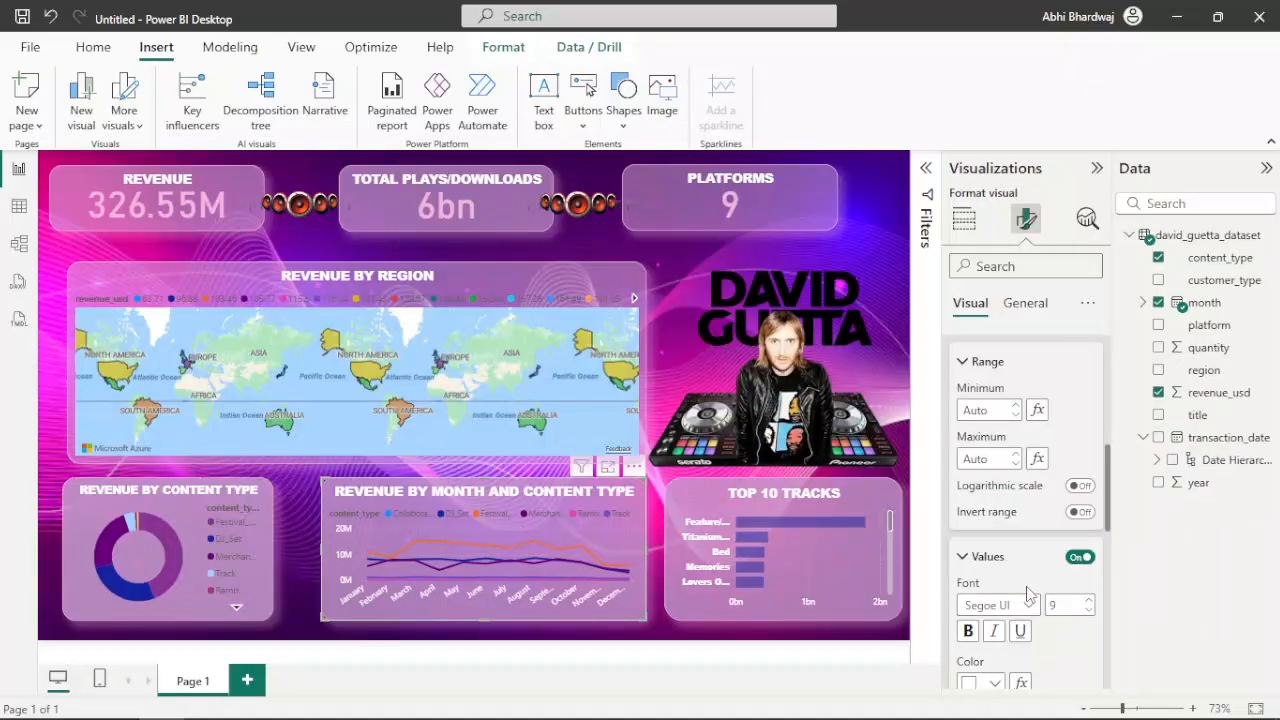
Set the legend text colour of the Revenue by Month and Content Type chart to white
scroll(1030, 592, down, 7)
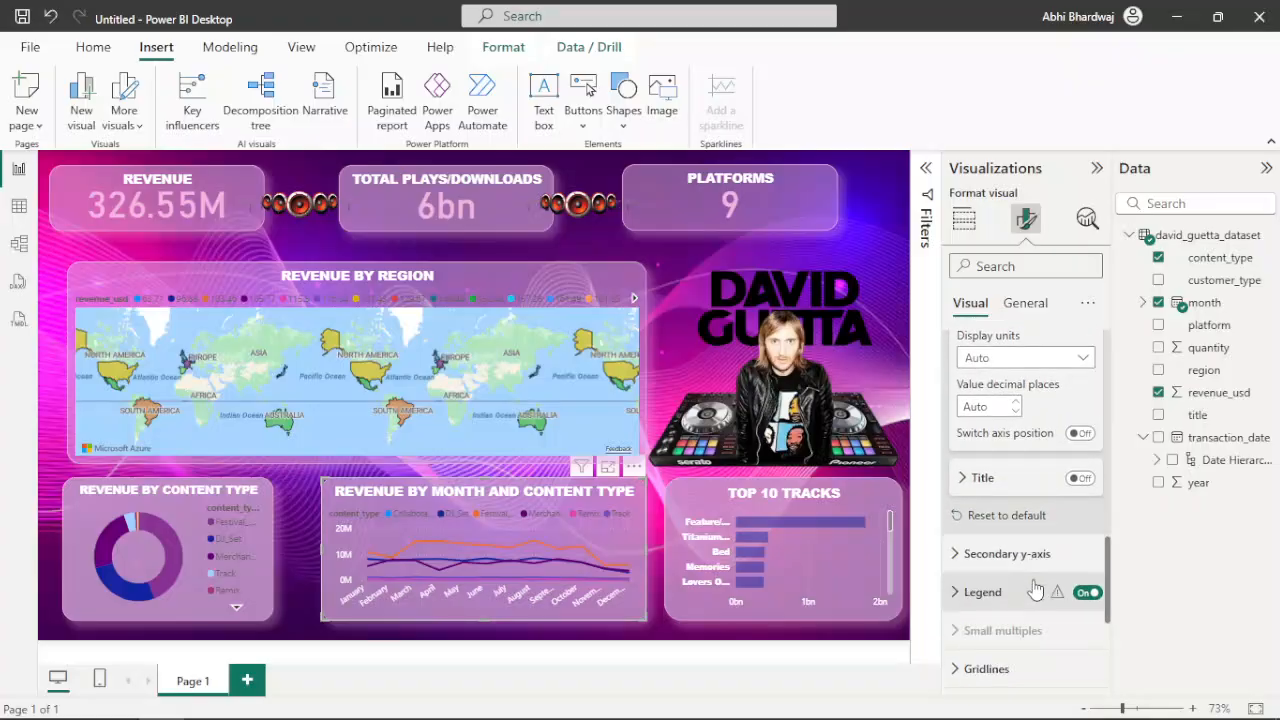
scroll(1030, 588, down, 2)
click(984, 498)
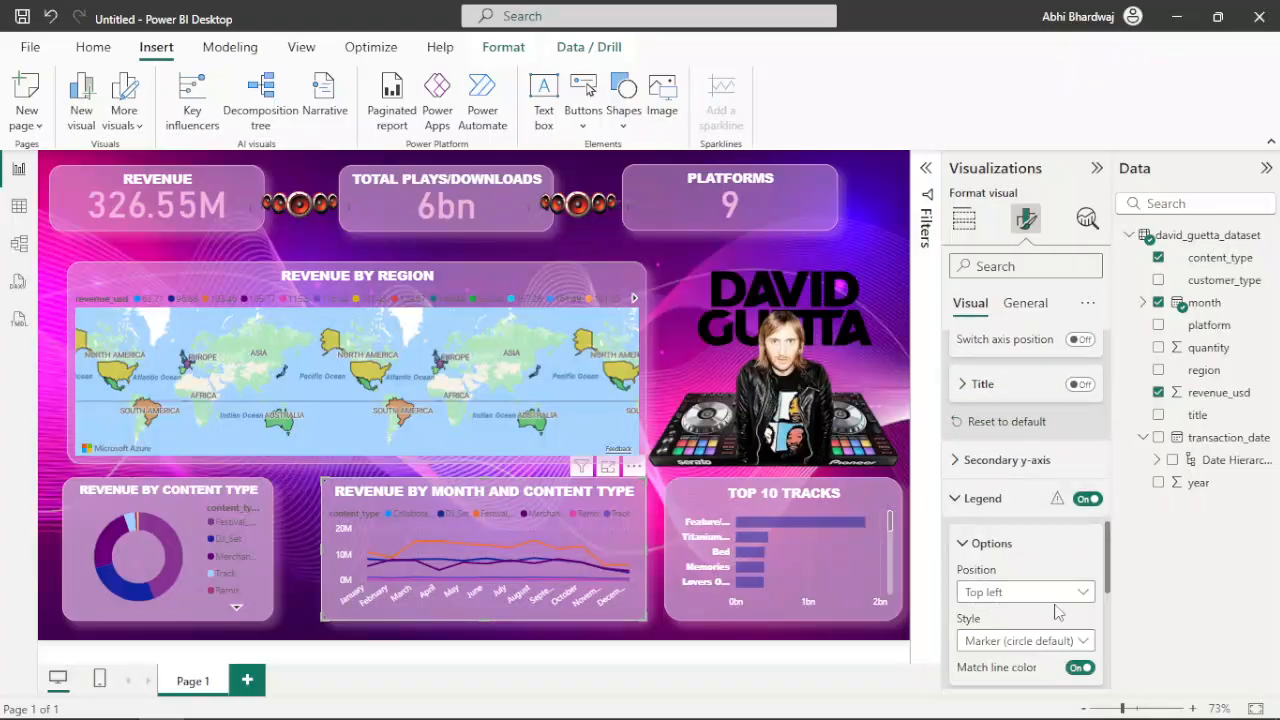
scroll(1055, 610, down, 2)
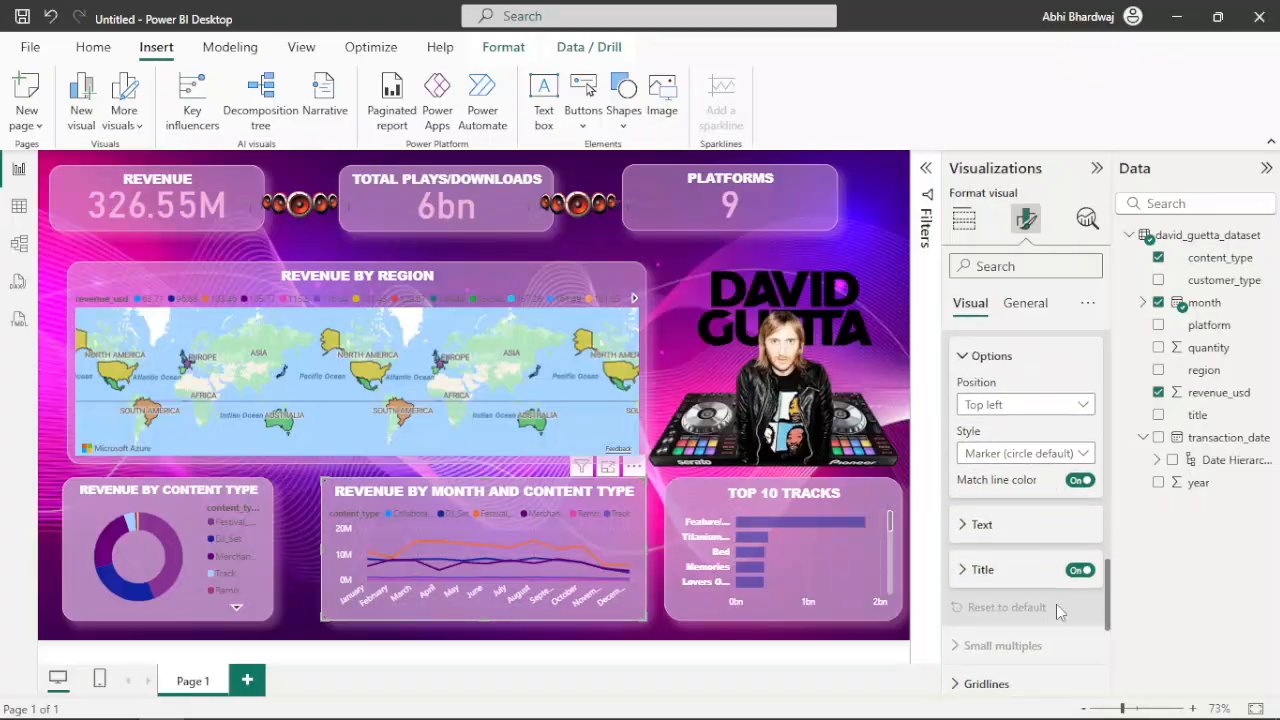
click(981, 526)
scroll(1006, 578, down, 1)
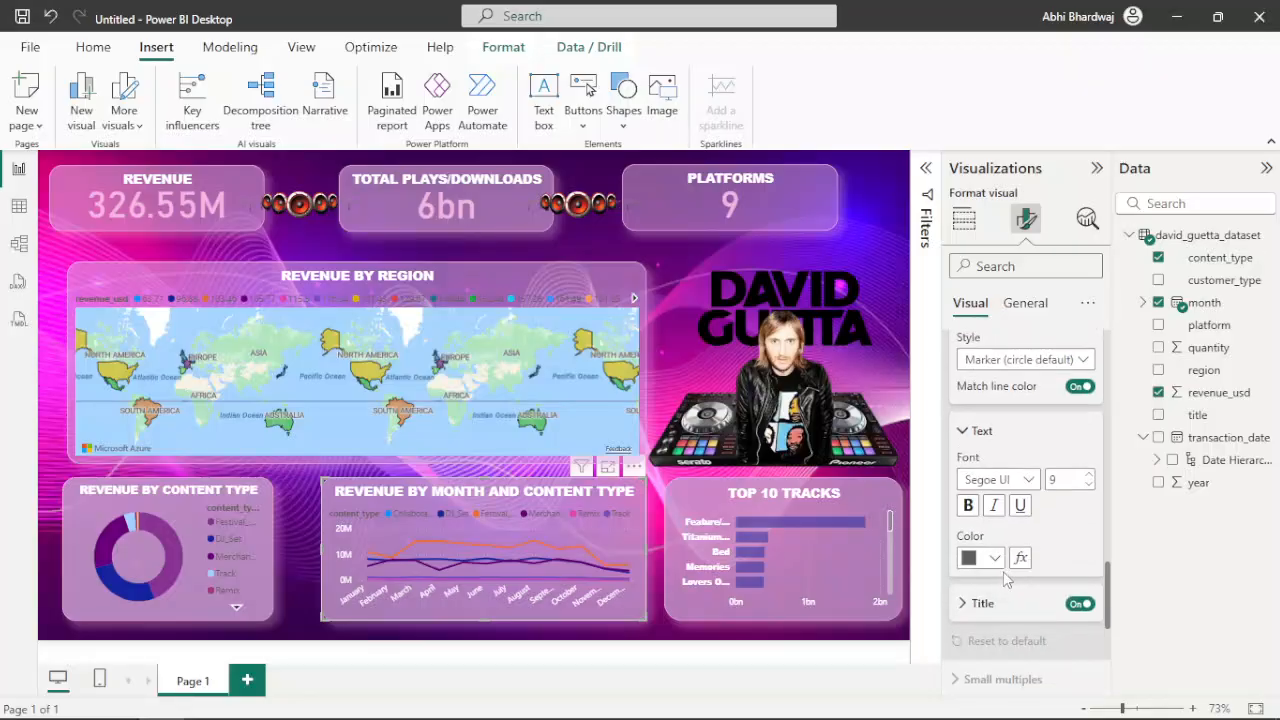
click(1001, 566)
click(984, 478)
scroll(1049, 577, down, 1)
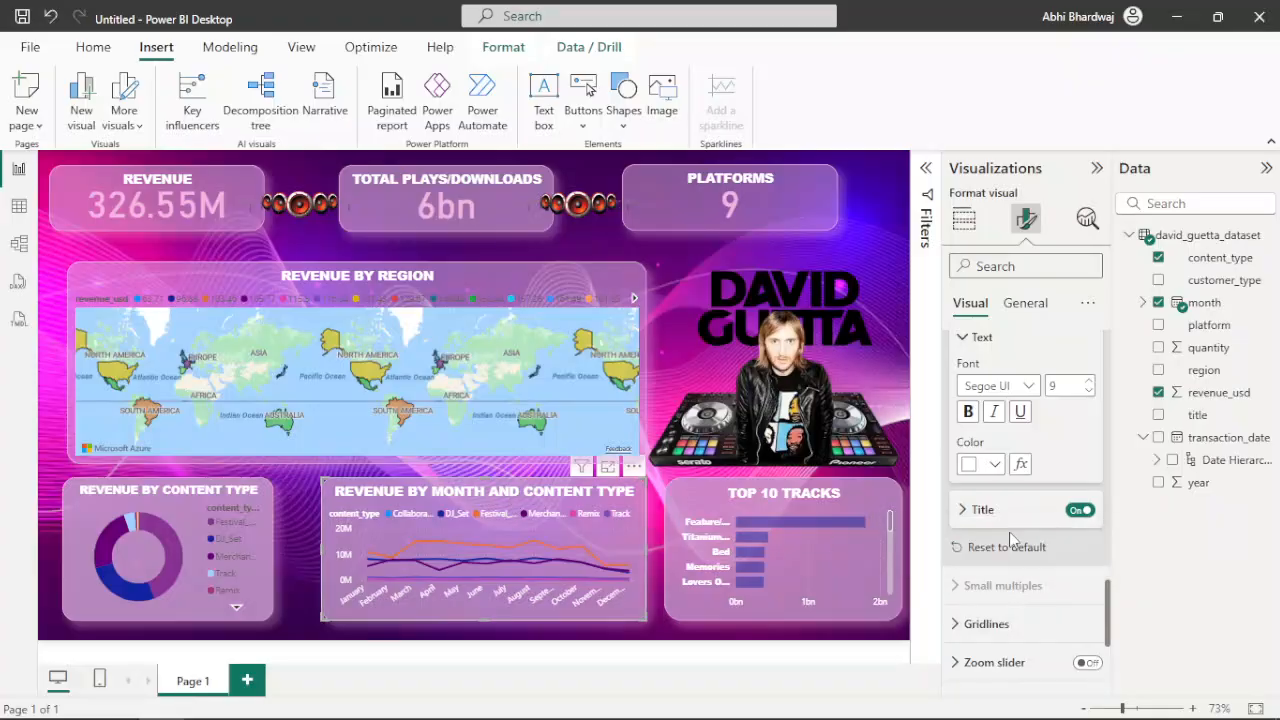
scroll(1017, 540, up, 2)
scroll(1017, 540, up, 3)
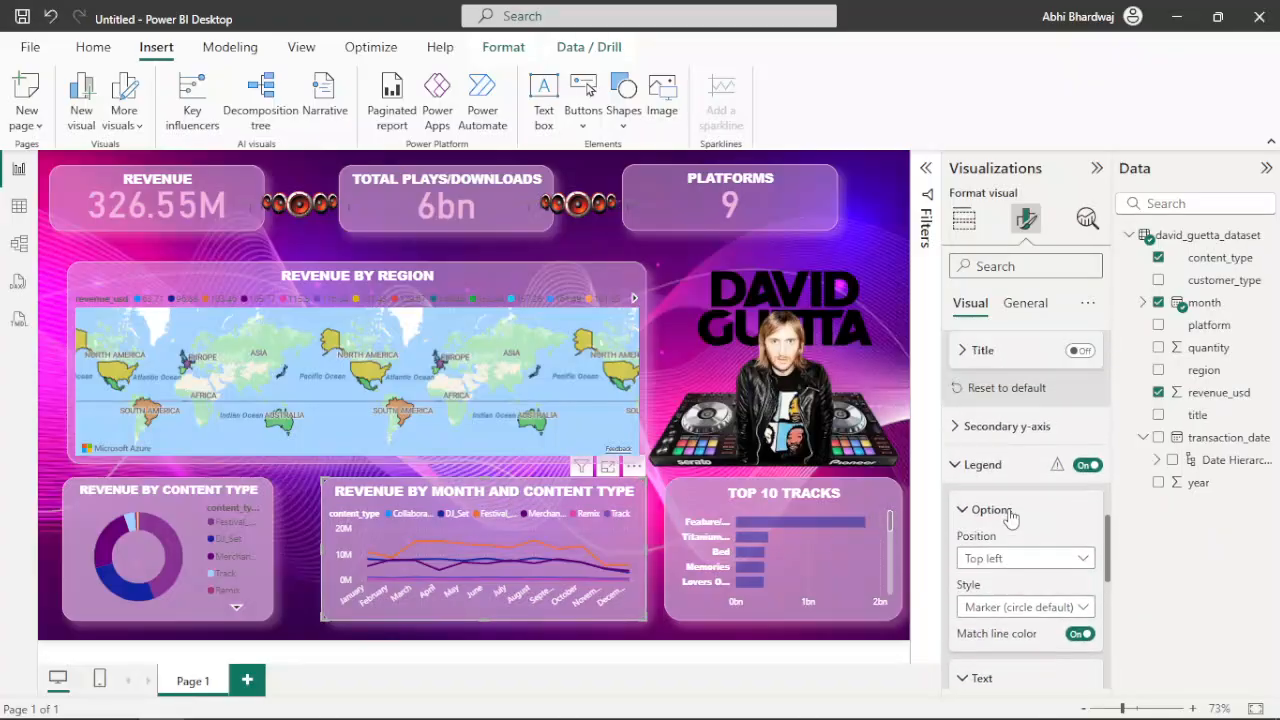
scroll(1012, 517, down, 5)
scroll(980, 516, down, 3)
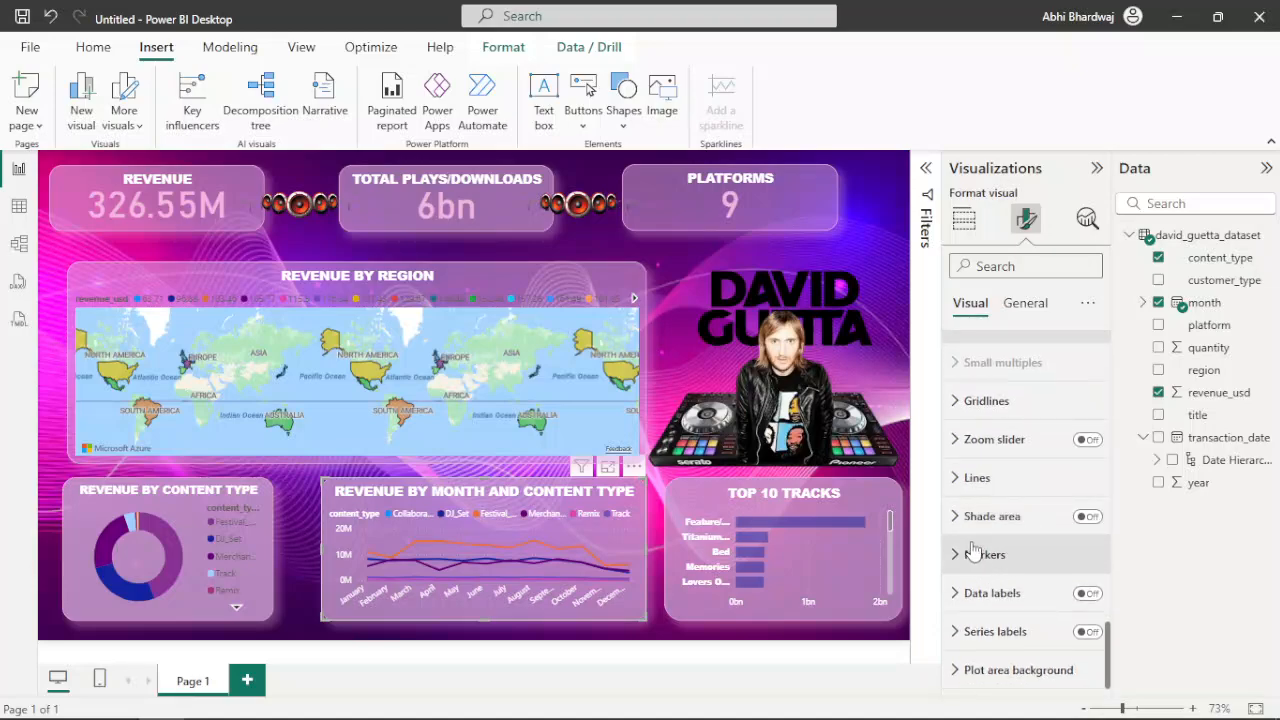
click(896, 229)
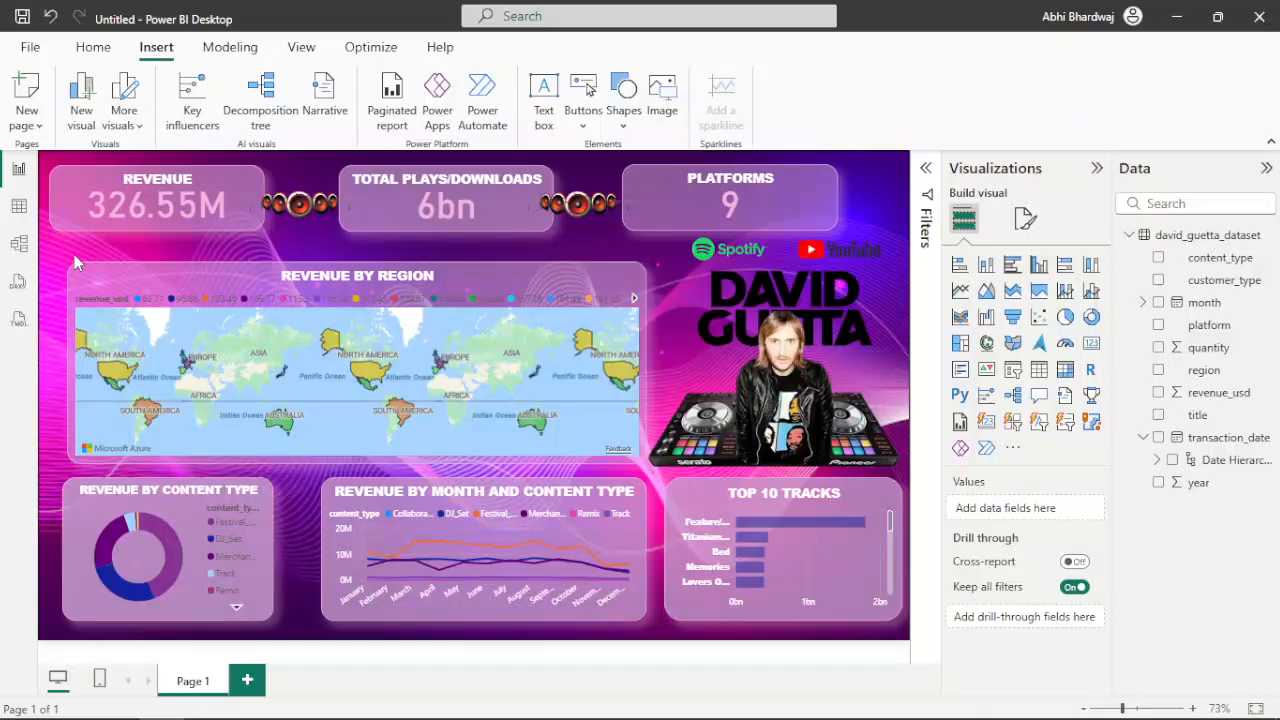
mouse_move(76, 718)
mouse_move(143, 221)
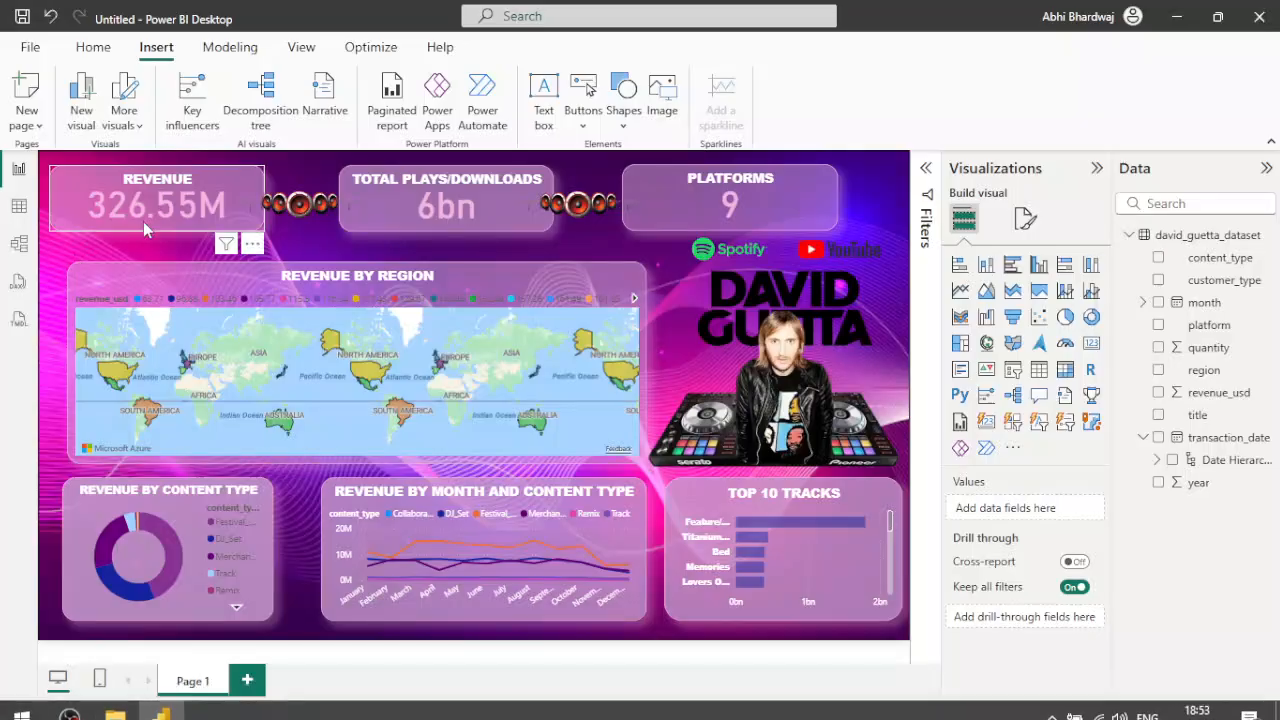